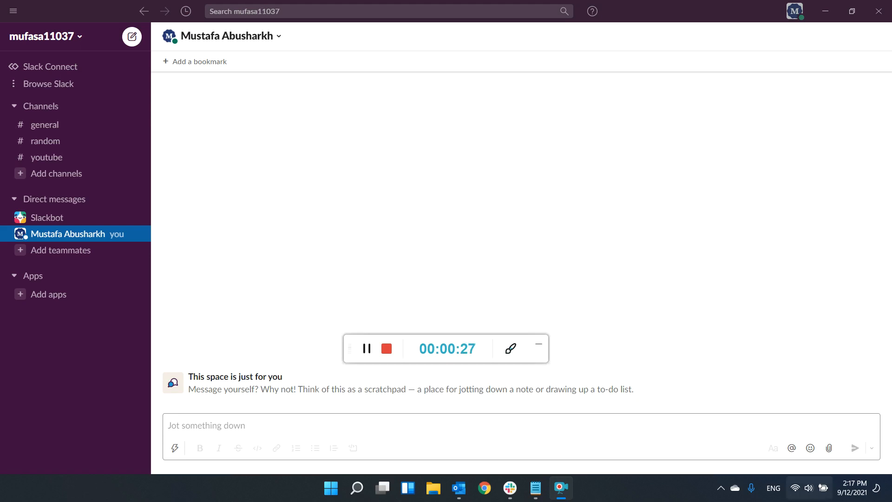
Copy the Jira projects address from the Notepad notes and load first-youtube-video.atlassian.net/jira/projects?selectedProjectType=software in Chrome.
{"action": "left_click", "coordinate": [536, 488]}
{"action": "left_click_drag", "start_coordinate": [744, 238], "coordinate": [338, 231]}
{"action": "key", "text": "ctrl+c"}
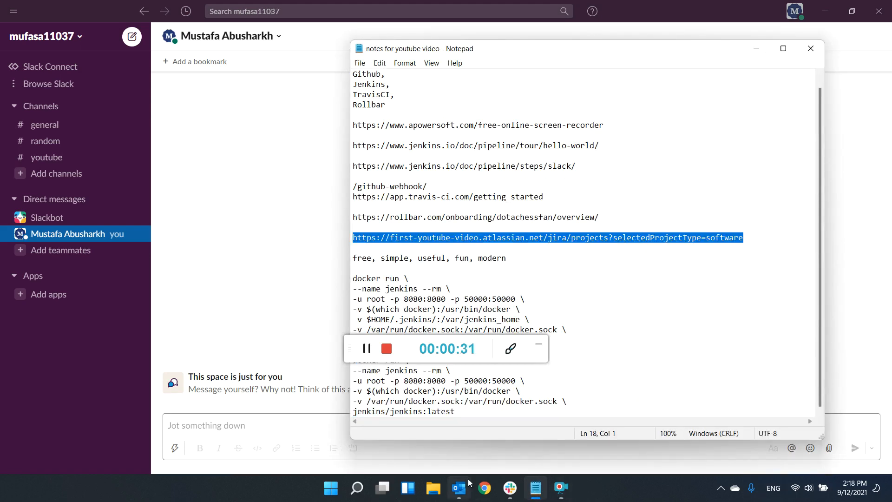
{"action": "left_click", "coordinate": [485, 488]}
{"action": "key", "text": "ctrl+v"}
{"action": "key", "text": "Return"}
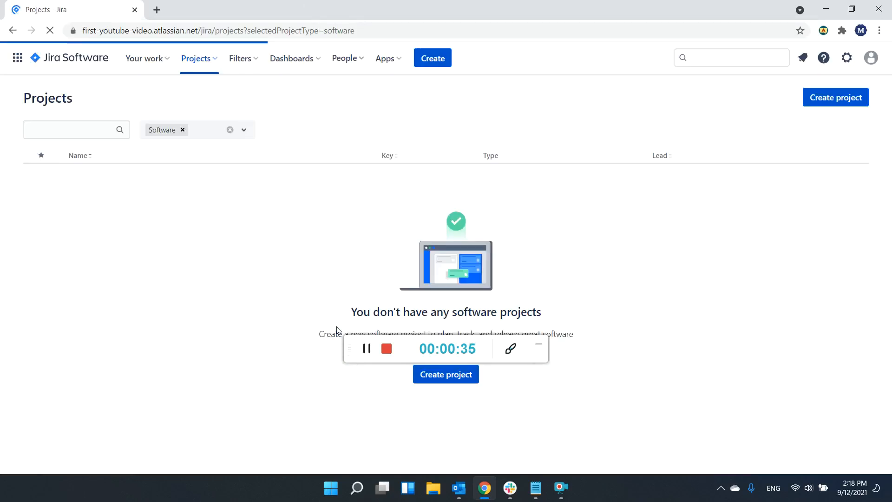
Start a new software project using the Kanban template and the team-managed project type.
{"action": "left_click", "coordinate": [452, 379]}
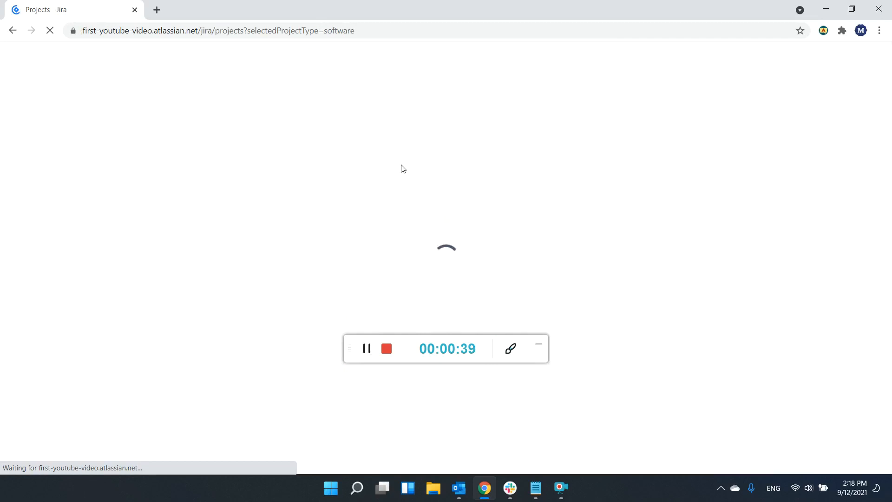
{"action": "left_click", "coordinate": [429, 207]}
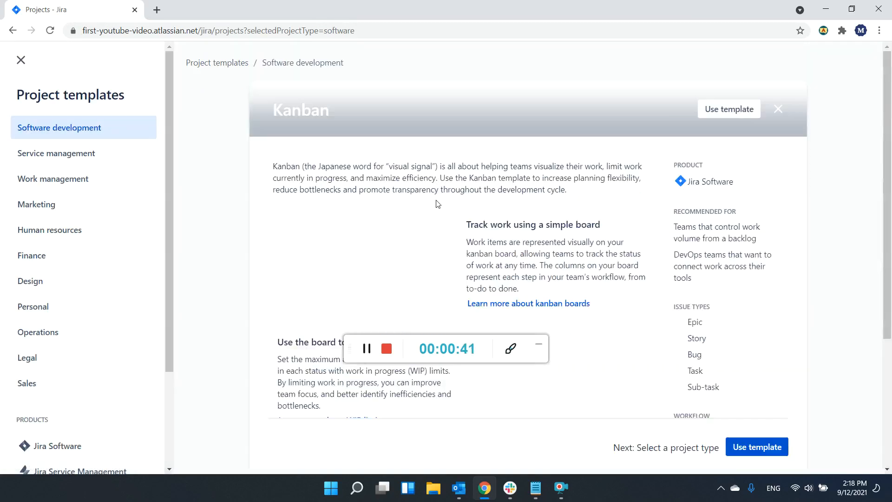
{"action": "left_click", "coordinate": [754, 447]}
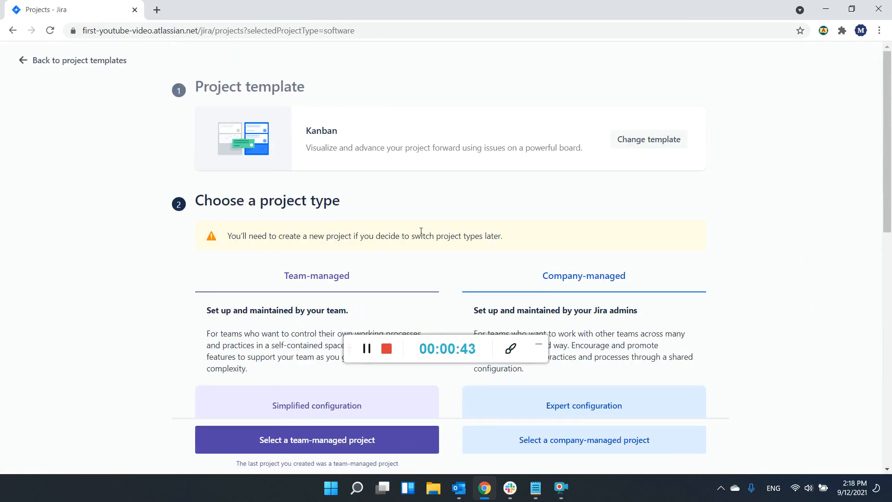
{"action": "scroll", "coordinate": [702, 405], "scroll_direction": "down", "scroll_amount": 5}
{"action": "left_click", "coordinate": [286, 437]}
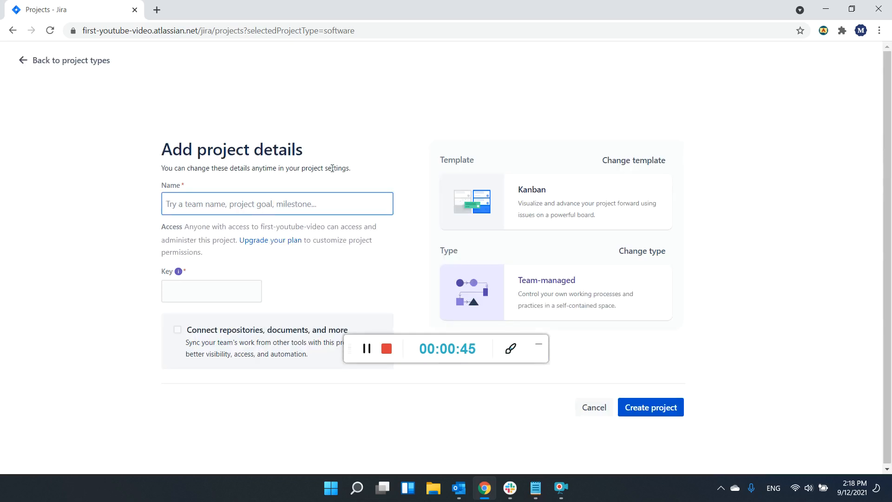
Name the project power-of-slack and create it.
{"action": "type", "text": "power-of-slack"}
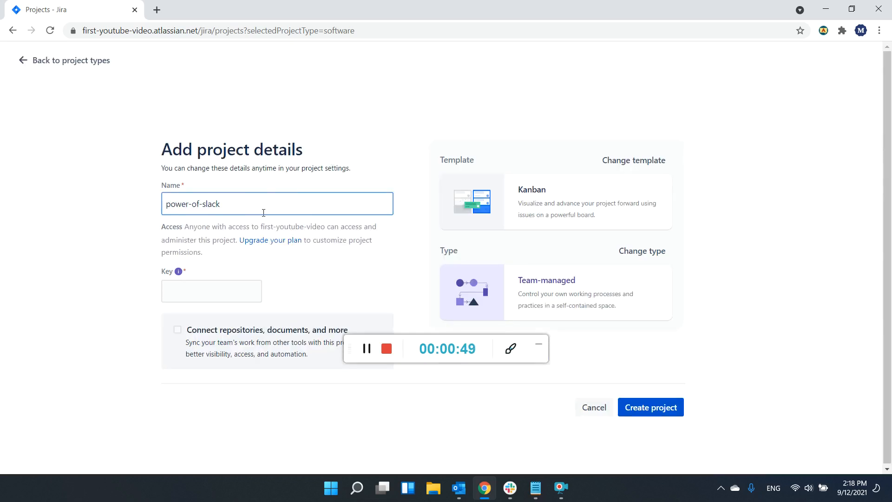
{"action": "left_click", "coordinate": [314, 274]}
{"action": "left_click", "coordinate": [656, 411]}
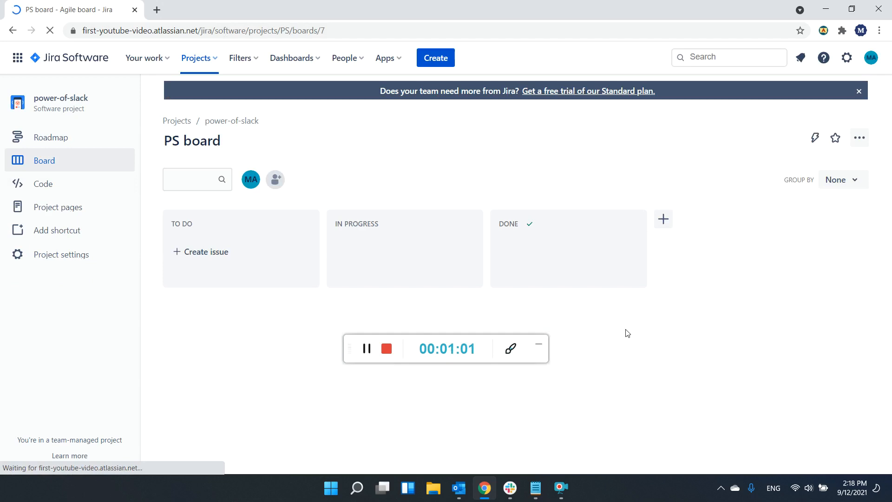
Switch to Slack, search the available apps for jira and choose to add Jira Cloud.
{"action": "left_click", "coordinate": [509, 489]}
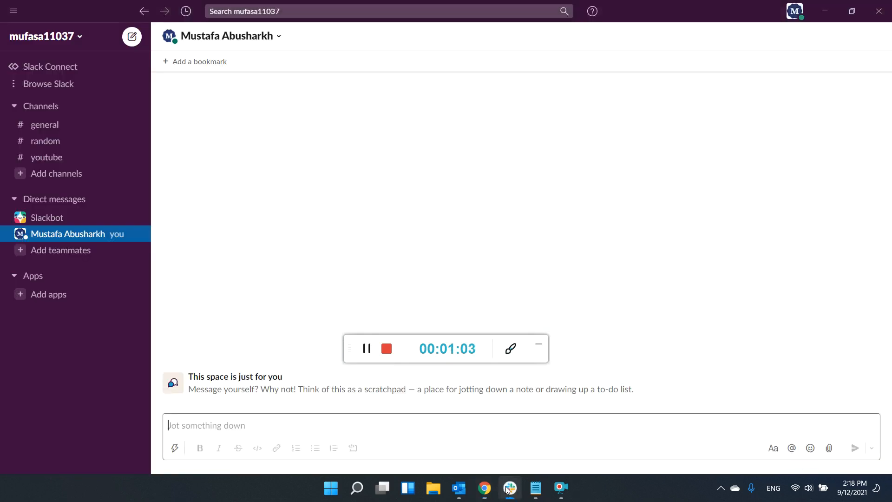
{"action": "left_click", "coordinate": [82, 296]}
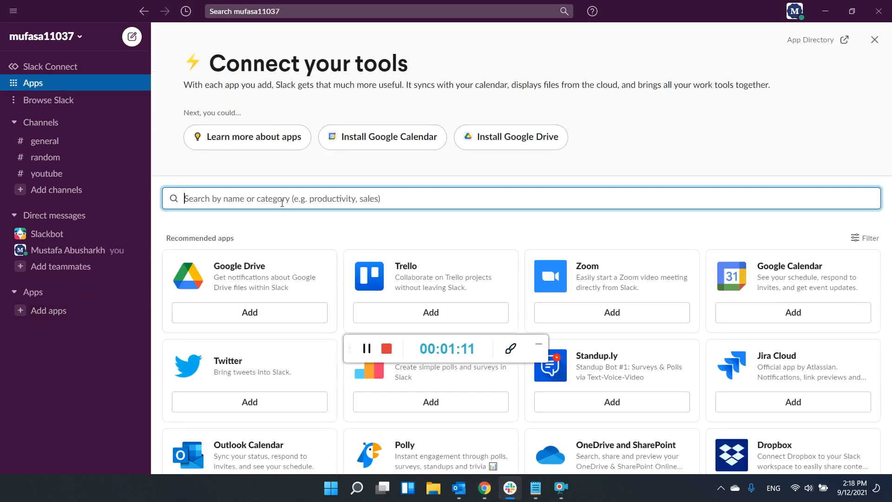
{"action": "type", "text": "jira"}
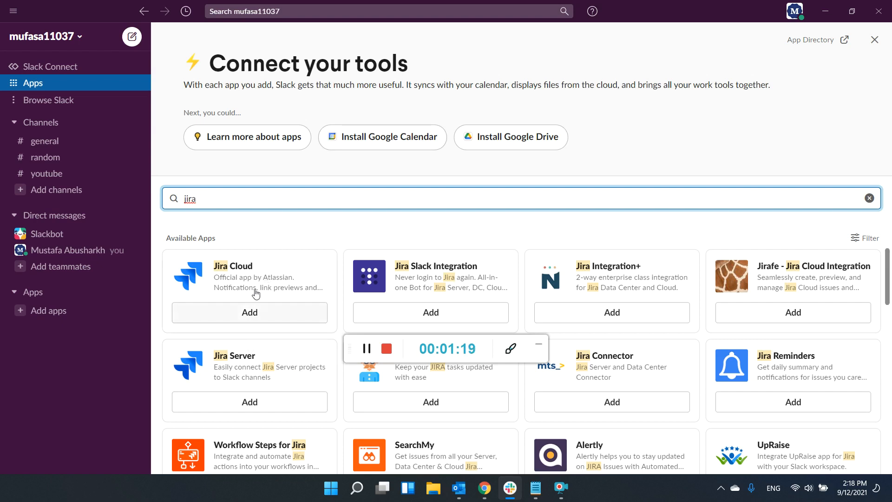
{"action": "left_click", "coordinate": [249, 314]}
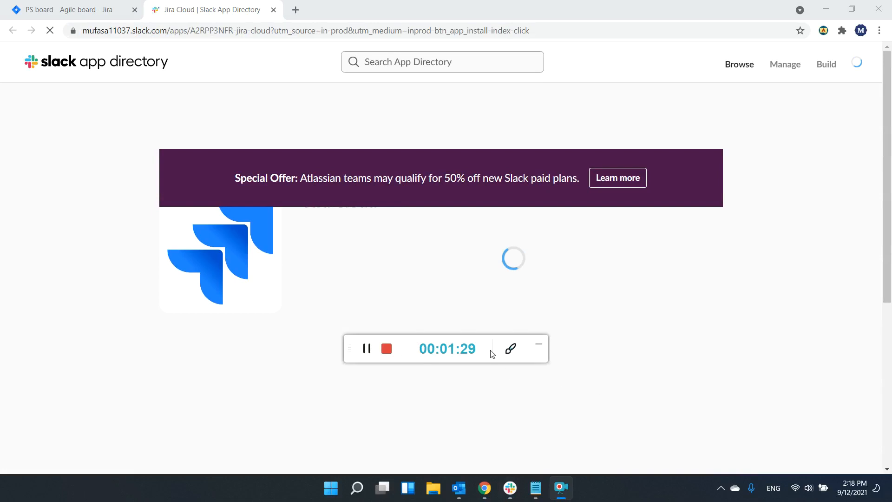
Add Jira Cloud to Slack from its app directory page and allow it access to the workspace.
{"action": "left_click_drag", "start_coordinate": [402, 338], "coordinate": [876, 501]}
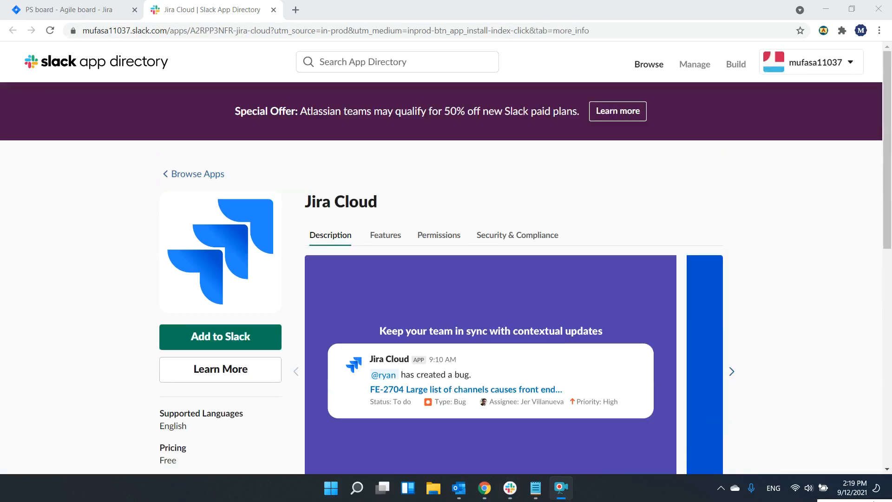
{"action": "scroll", "coordinate": [570, 185], "scroll_direction": "down", "scroll_amount": 6}
{"action": "scroll", "coordinate": [569, 174], "scroll_direction": "up", "scroll_amount": 6}
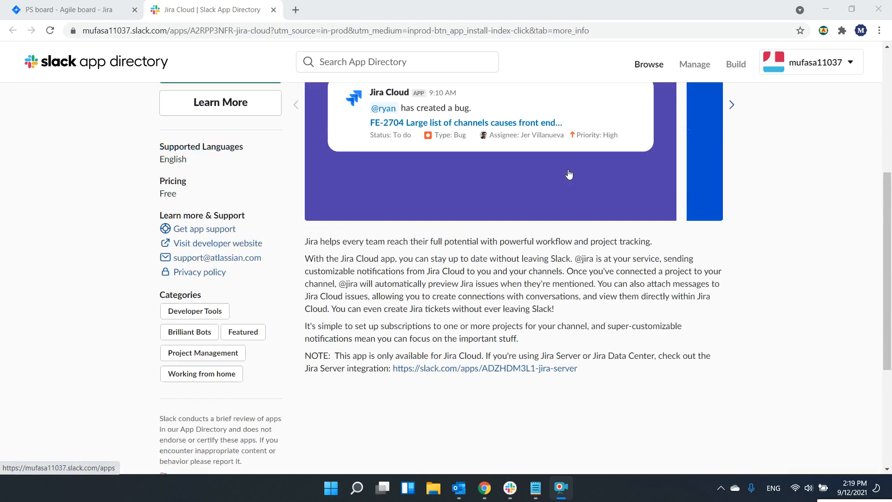
{"action": "left_click", "coordinate": [234, 340]}
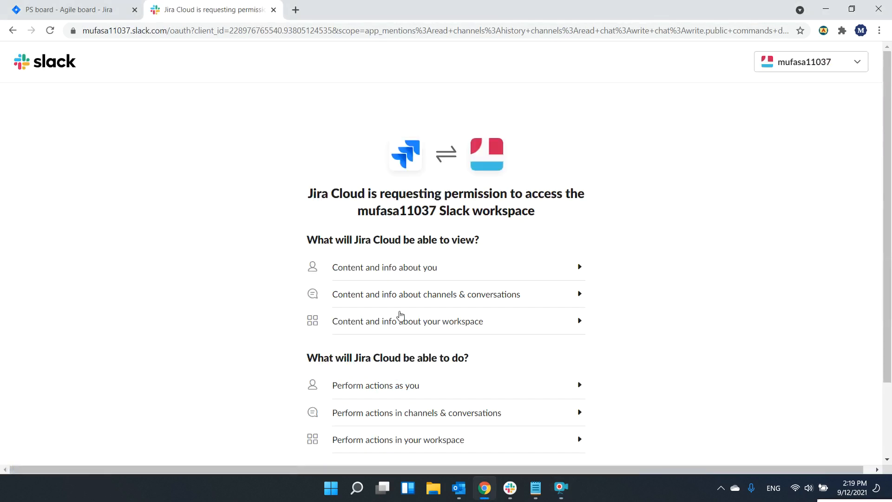
{"action": "scroll", "coordinate": [456, 268], "scroll_direction": "down", "scroll_amount": 2}
{"action": "left_click", "coordinate": [473, 391]}
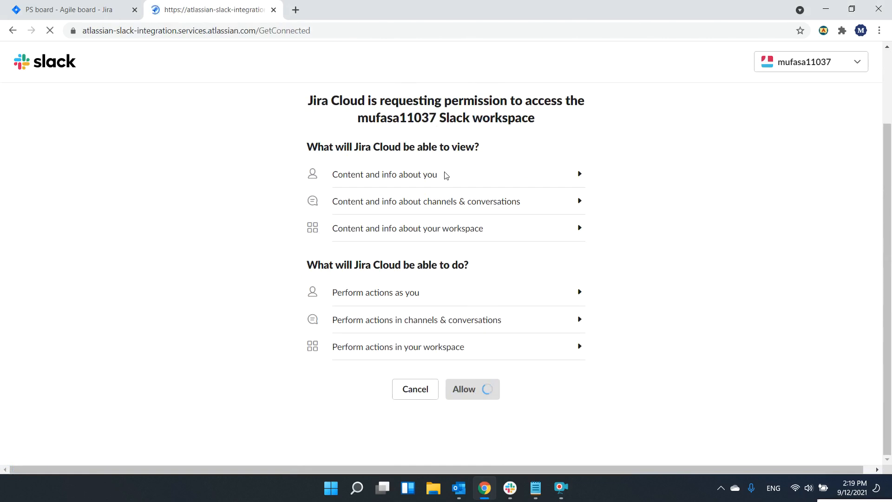
Log in to Atlassian with the existing Google account to authenticate Jira Cloud for Slack.
{"action": "left_click", "coordinate": [446, 335]}
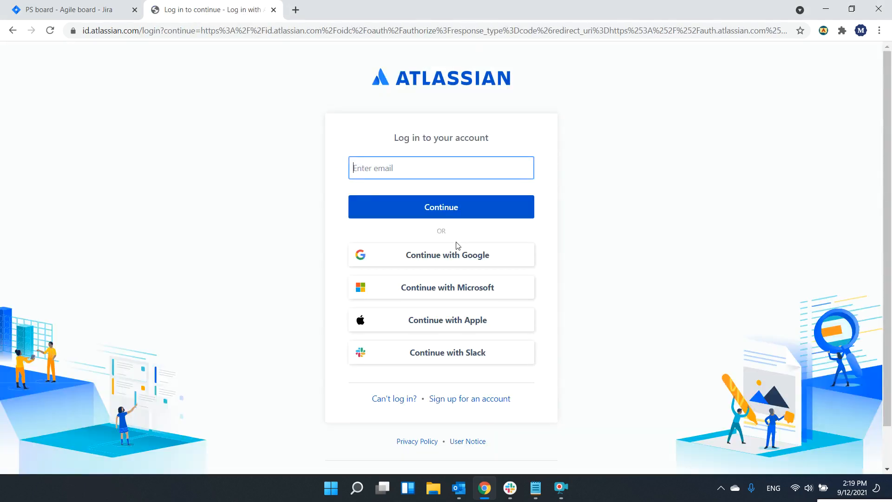
{"action": "left_click", "coordinate": [427, 251]}
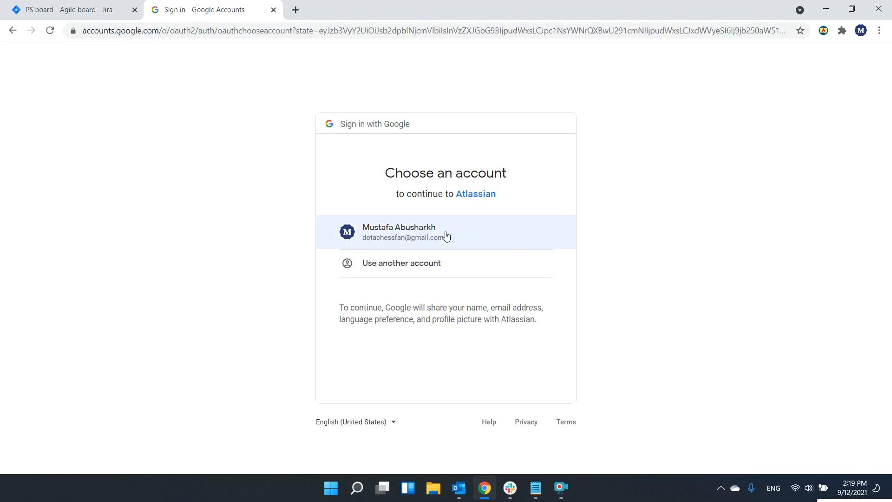
{"action": "left_click", "coordinate": [444, 236]}
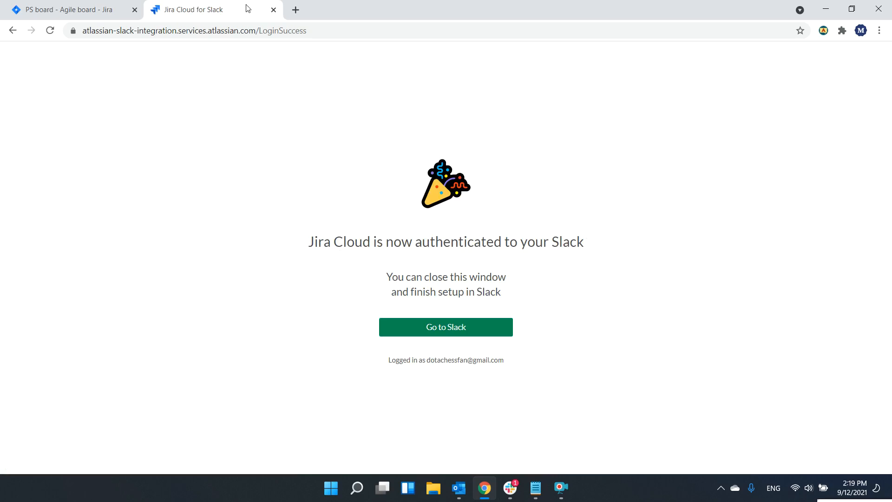
Close the authentication page, return to Slack and open the Jira app's messages.
{"action": "left_click", "coordinate": [274, 10]}
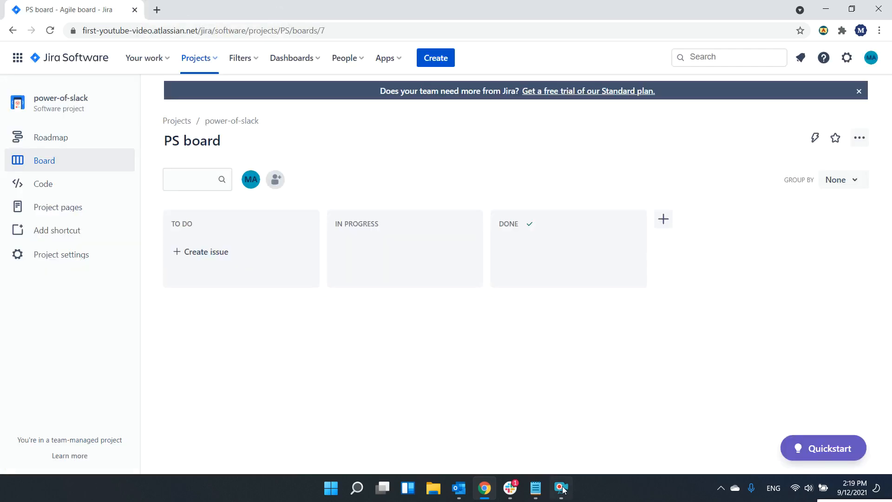
{"action": "left_click", "coordinate": [510, 494]}
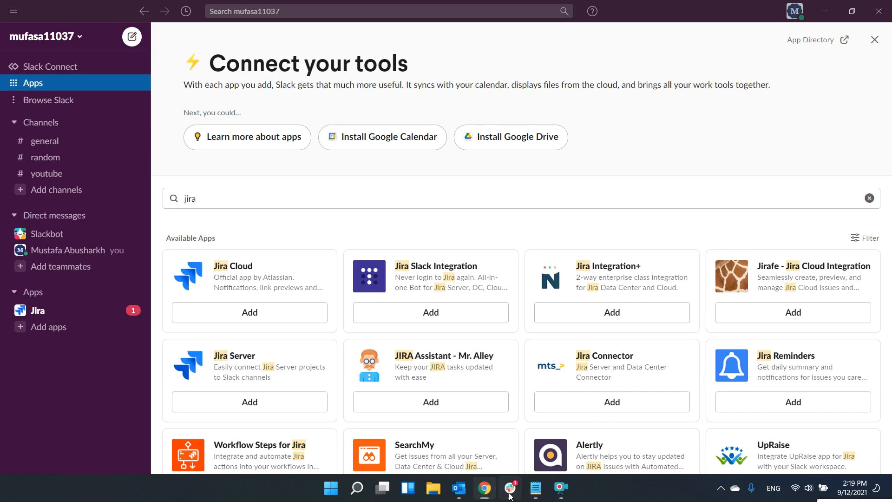
{"action": "left_click", "coordinate": [67, 317]}
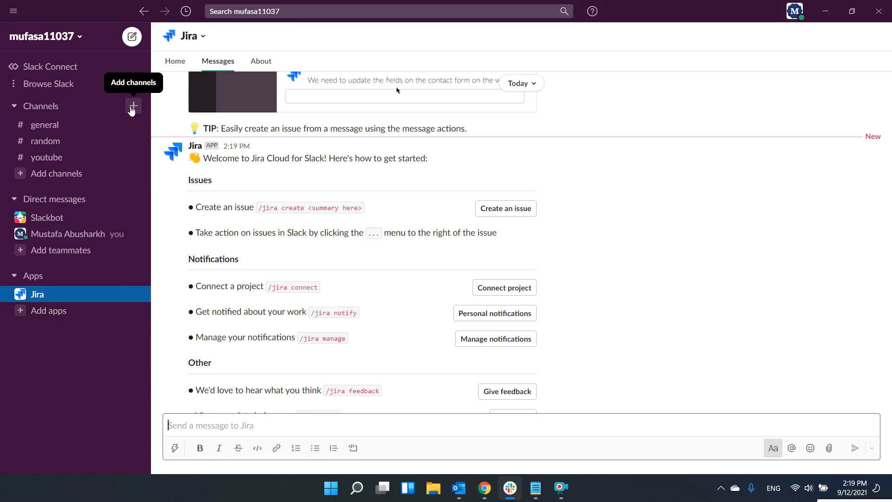
Create a public Slack channel named jira without adding people to it.
{"action": "left_click", "coordinate": [132, 106]}
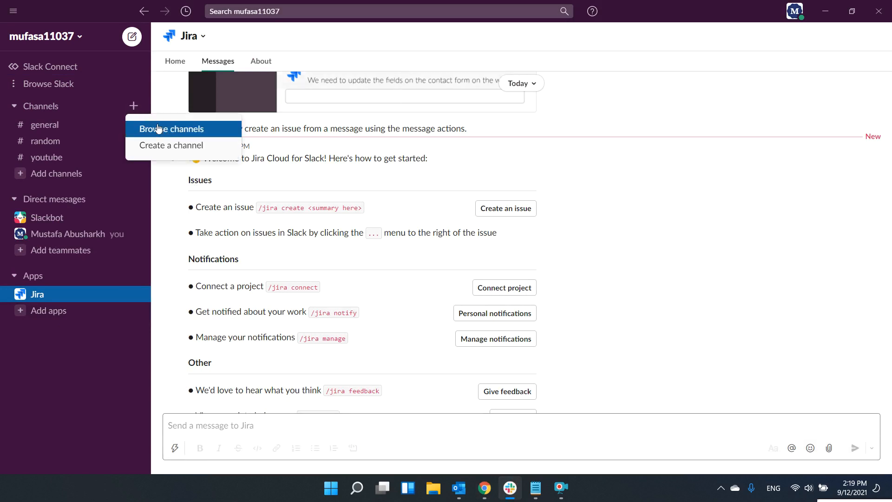
{"action": "left_click", "coordinate": [177, 144]}
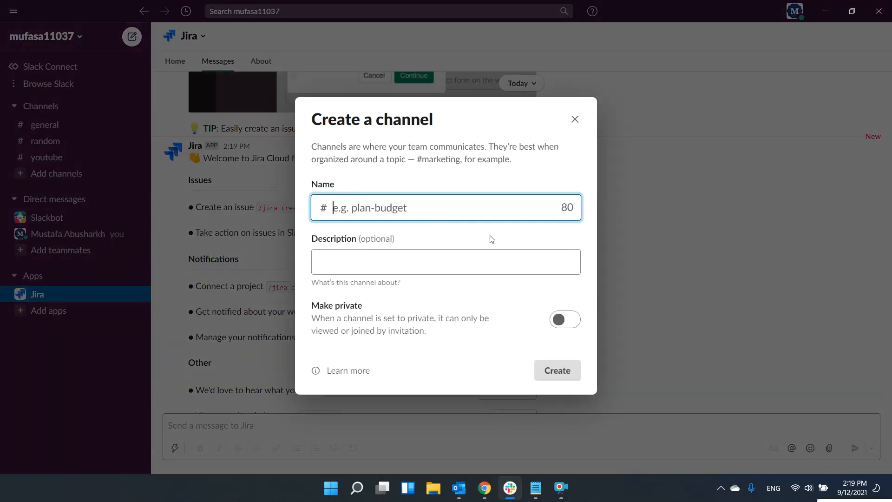
{"action": "type", "text": "jira"}
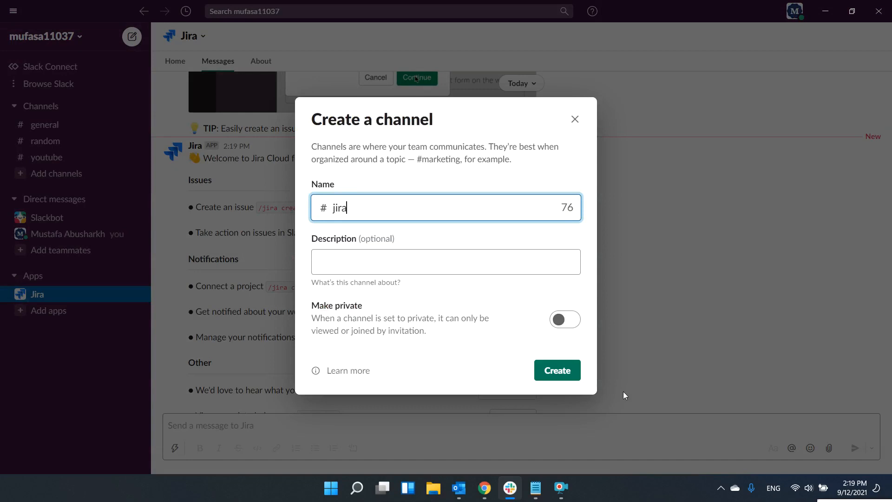
{"action": "left_click", "coordinate": [565, 372]}
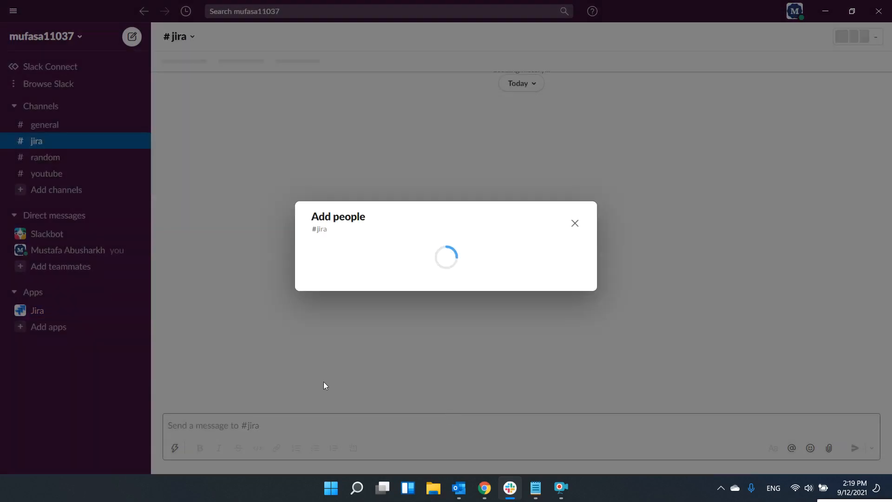
{"action": "left_click", "coordinate": [552, 312]}
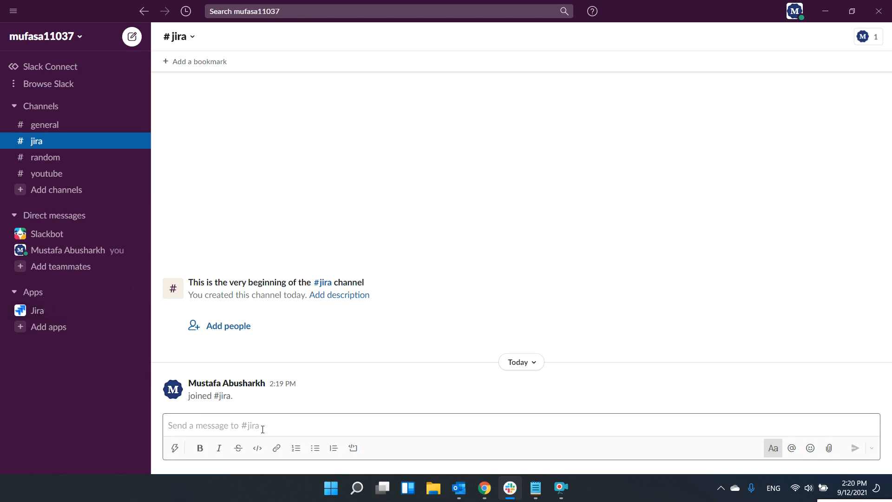
Look up the command for connecting a project in the Jira app's welcome message.
{"action": "key", "text": "slash"}
{"action": "type", "text": "jira"}
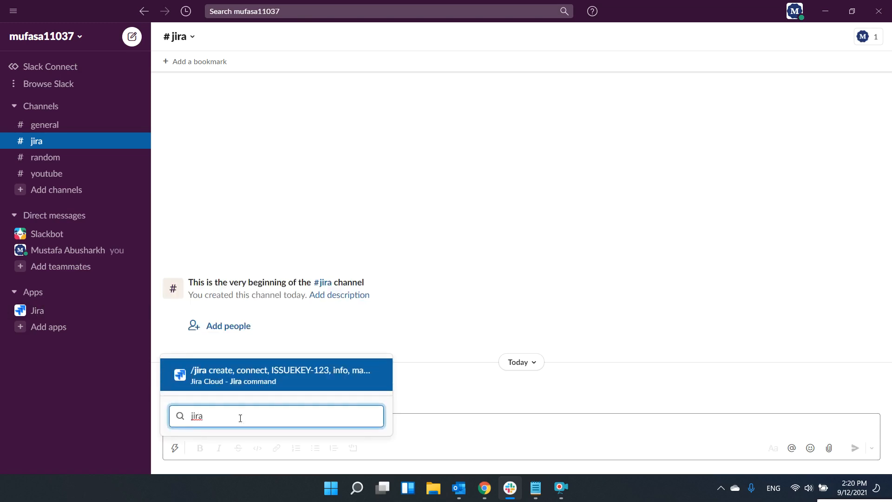
{"action": "left_click", "coordinate": [66, 313]}
{"action": "left_click", "coordinate": [52, 316]}
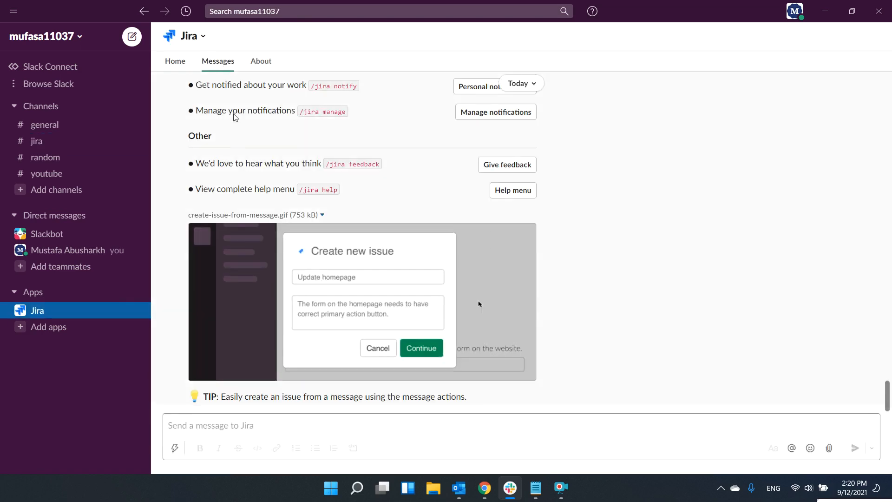
{"action": "scroll", "coordinate": [389, 207], "scroll_direction": "up", "scroll_amount": 3}
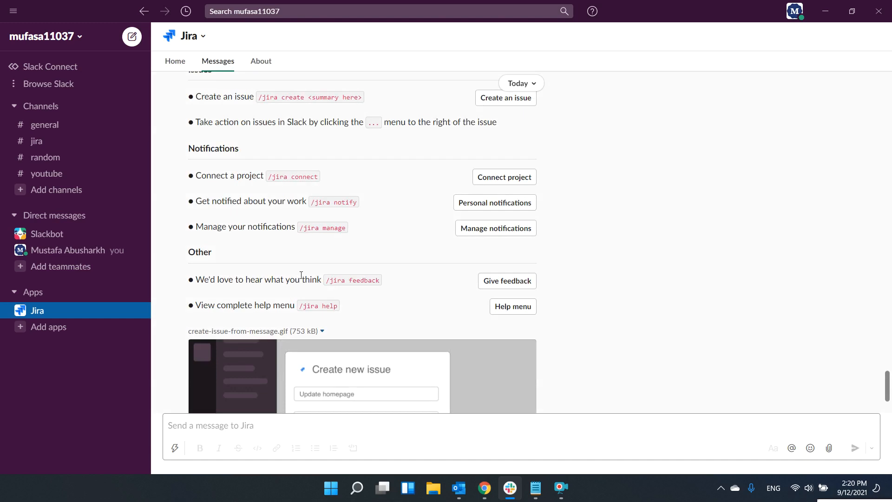
{"action": "left_click_drag", "start_coordinate": [197, 175], "coordinate": [325, 167]}
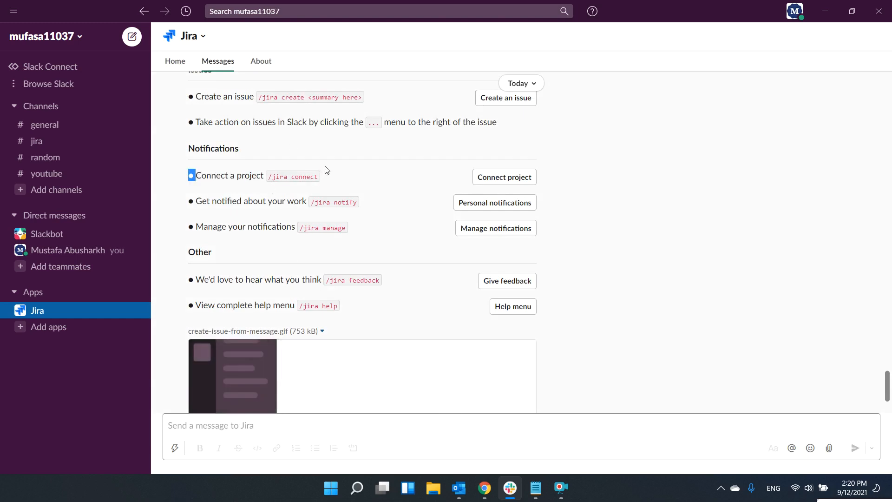
{"action": "left_click", "coordinate": [328, 177]}
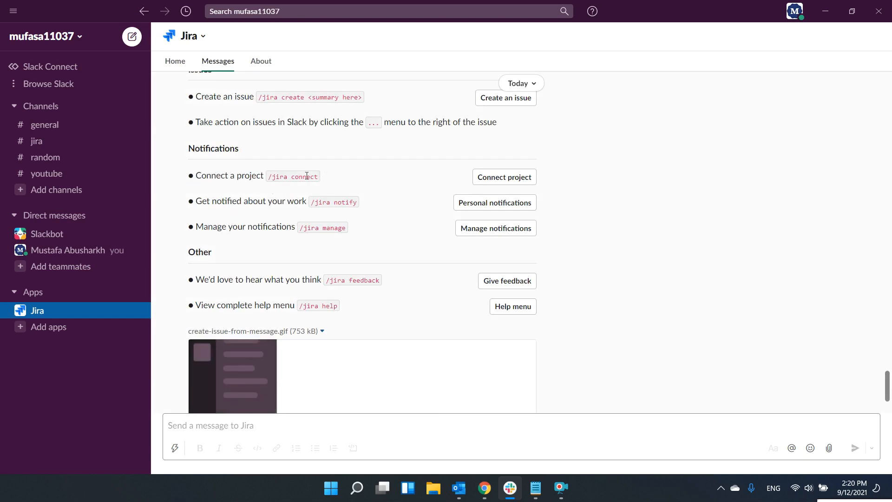
Run the command /jira connect in the #jira channel.
{"action": "left_click", "coordinate": [54, 147]}
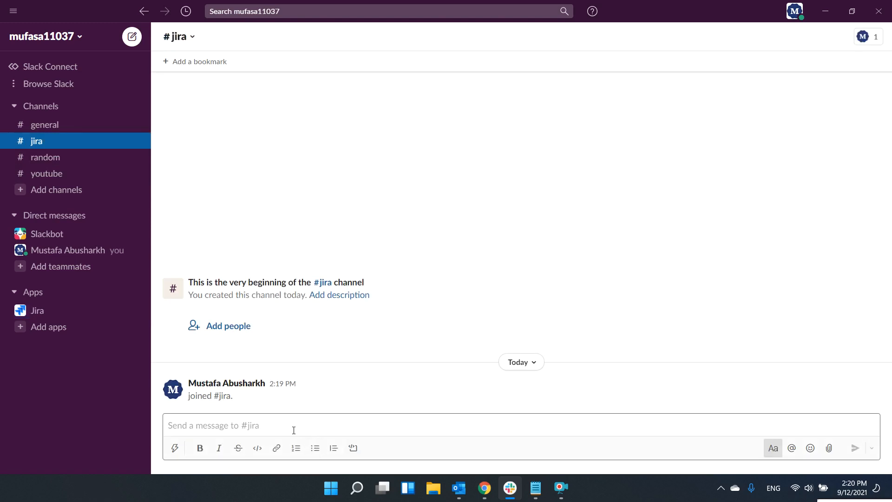
{"action": "key", "text": "slash"}
{"action": "type", "text": "jira"}
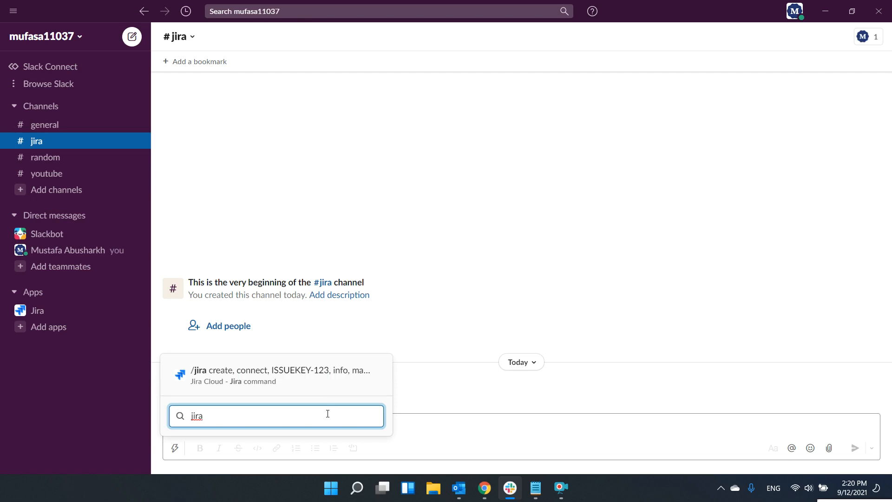
{"action": "key", "text": "Return"}
{"action": "type", "text": "connect"}
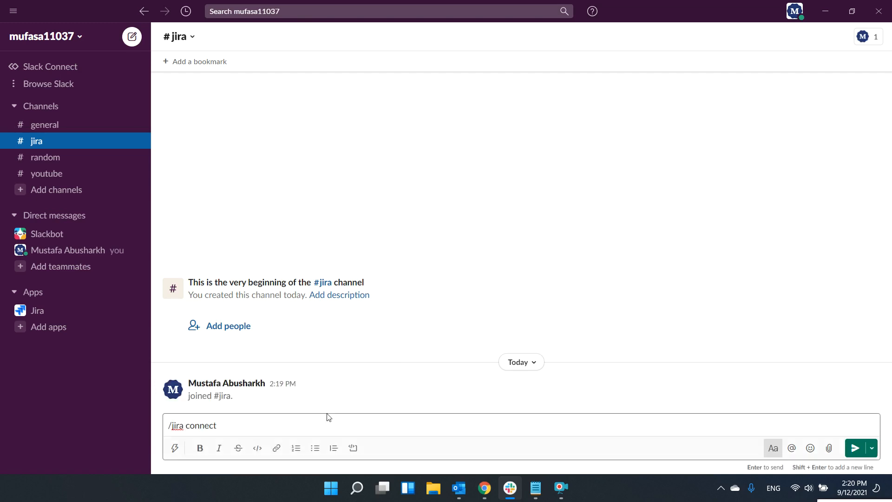
{"action": "key", "text": "Return"}
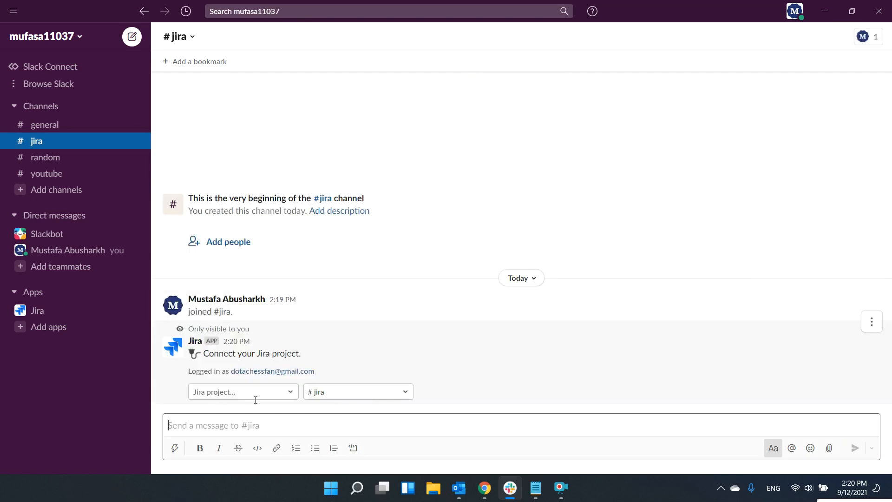
Choose the Jira project power-of-slack (PS) and connect it to the #jira channel.
{"action": "left_click", "coordinate": [292, 393]}
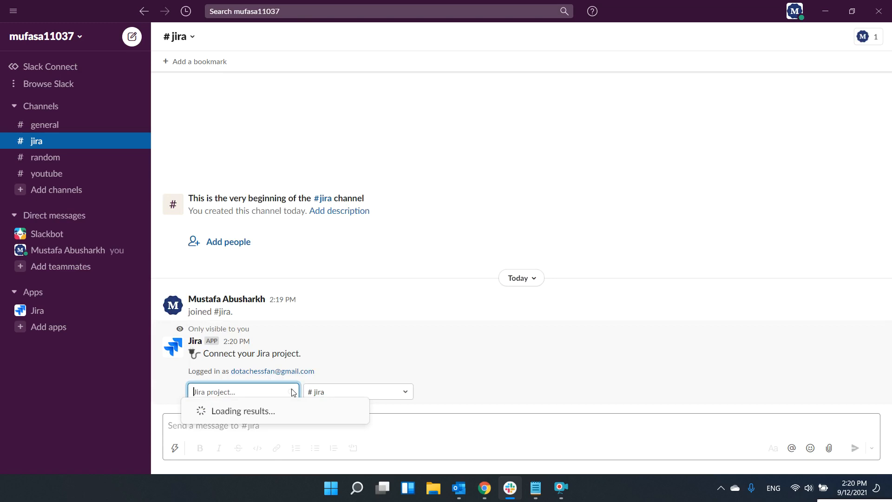
{"action": "left_click", "coordinate": [289, 428]}
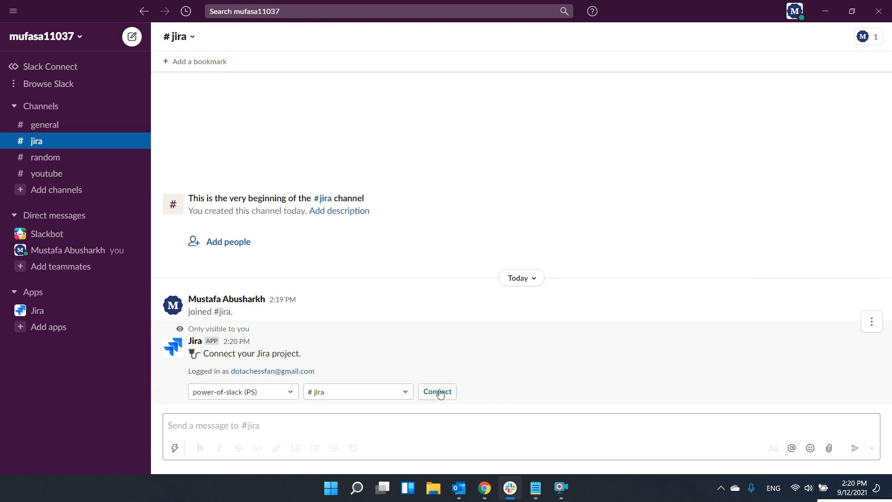
{"action": "left_click", "coordinate": [443, 396]}
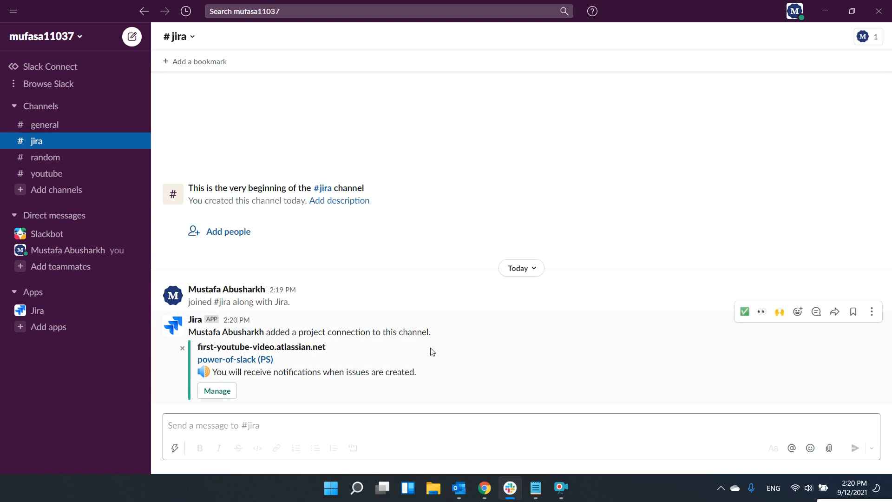
Switch to the Jira board in Chrome and create a task named "do laundry" in the To Do column.
{"action": "left_click", "coordinate": [484, 488]}
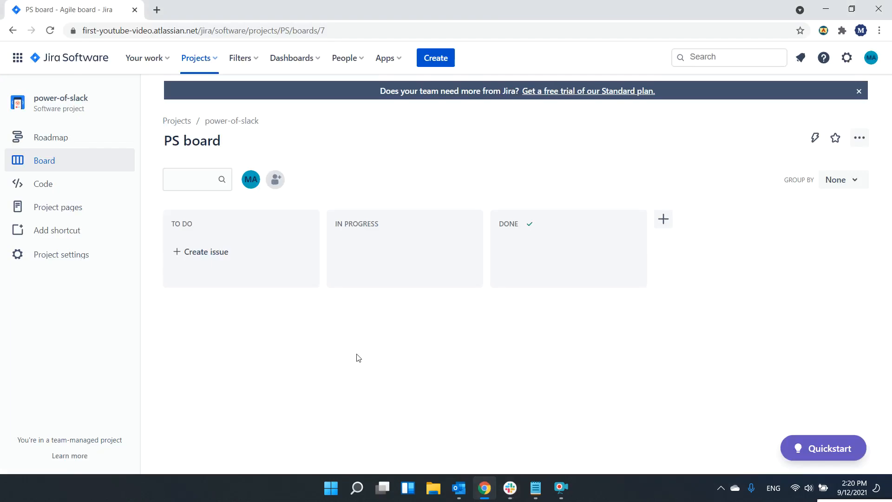
{"action": "left_click", "coordinate": [204, 255]}
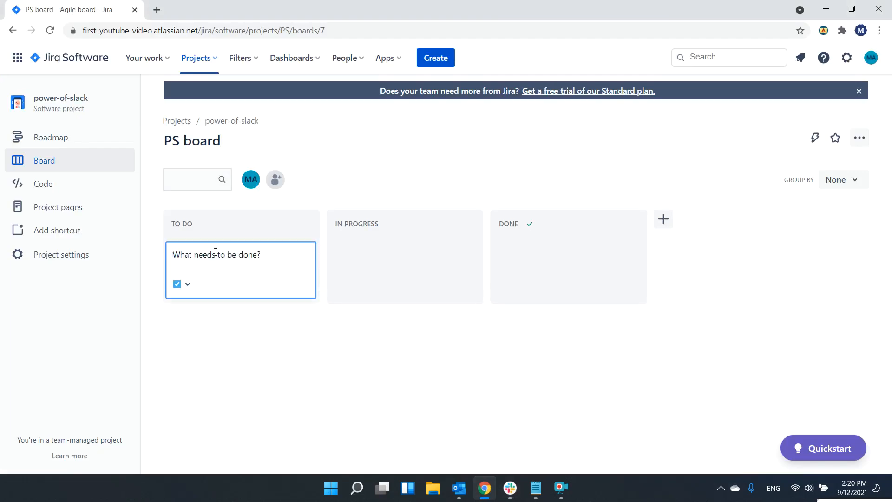
{"action": "type", "text": "lanu"}
{"action": "key", "text": "BackSpace"}
{"action": "type", "text": "undry"}
{"action": "key", "text": "Return"}
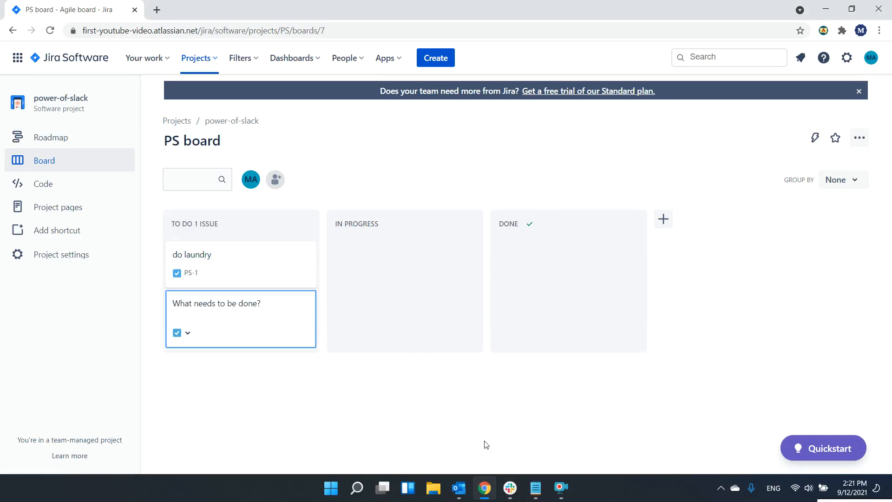
Switch to Slack and assign the PS-1 do laundry task to yourself from its notification in #jira.
{"action": "left_click", "coordinate": [511, 488]}
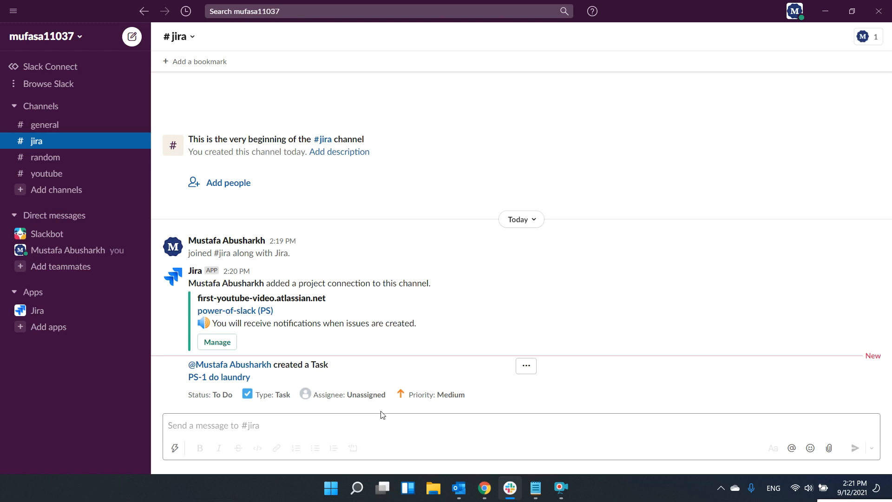
{"action": "left_click_drag", "start_coordinate": [344, 394], "coordinate": [378, 395]}
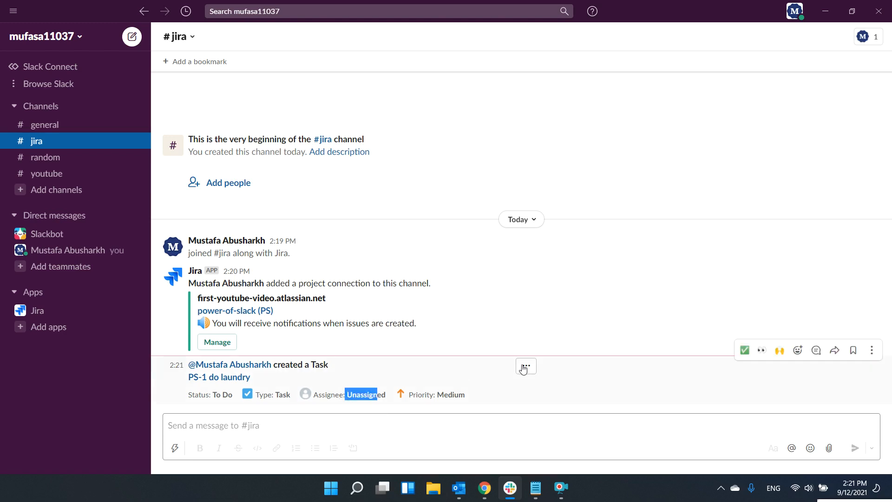
{"action": "left_click", "coordinate": [525, 367]}
{"action": "left_click", "coordinate": [557, 421]}
{"action": "left_click", "coordinate": [433, 242]}
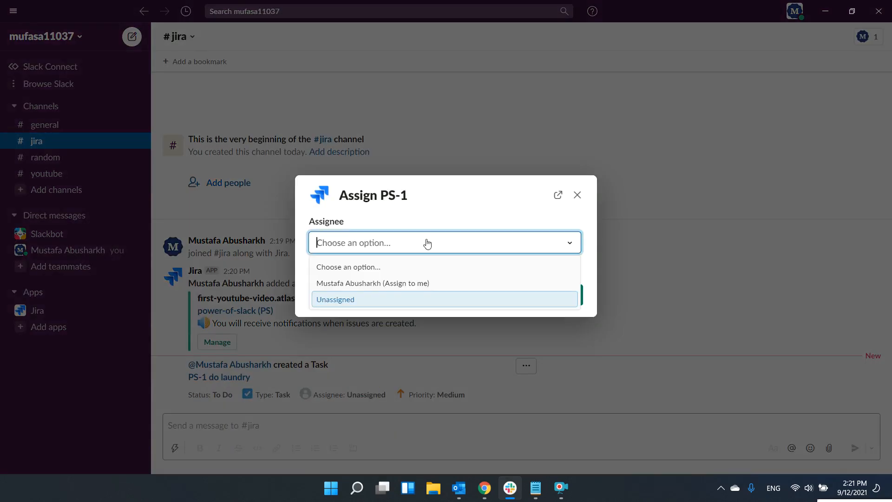
{"action": "left_click", "coordinate": [391, 282]}
{"action": "left_click", "coordinate": [575, 295]}
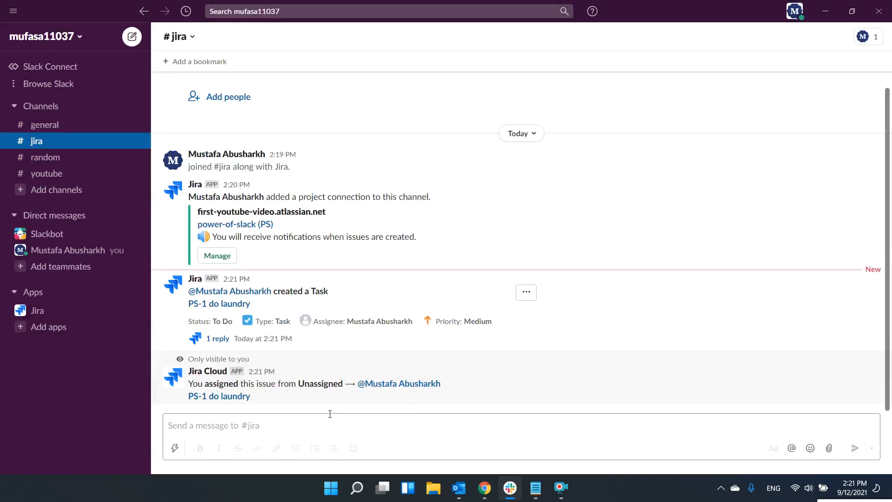
Run the command /jira create issue11037 in the #jira channel.
{"action": "left_click", "coordinate": [311, 420]}
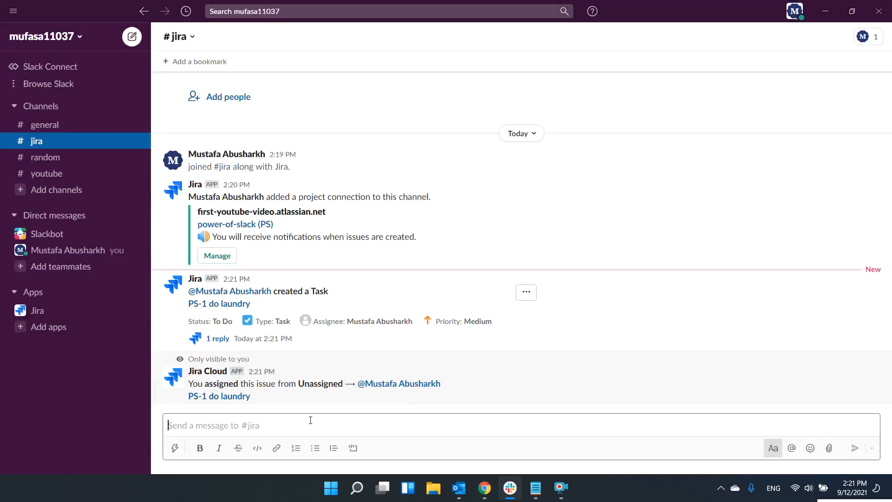
{"action": "type", "text": "/"}
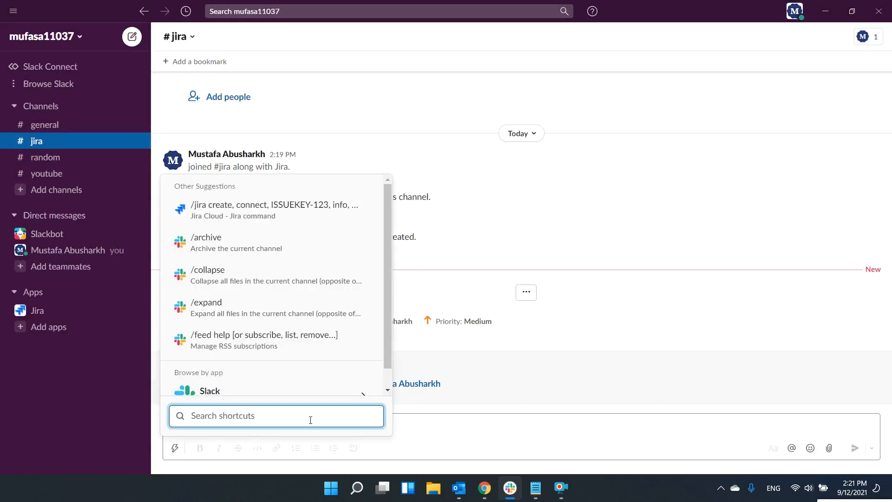
{"action": "type", "text": "jira"}
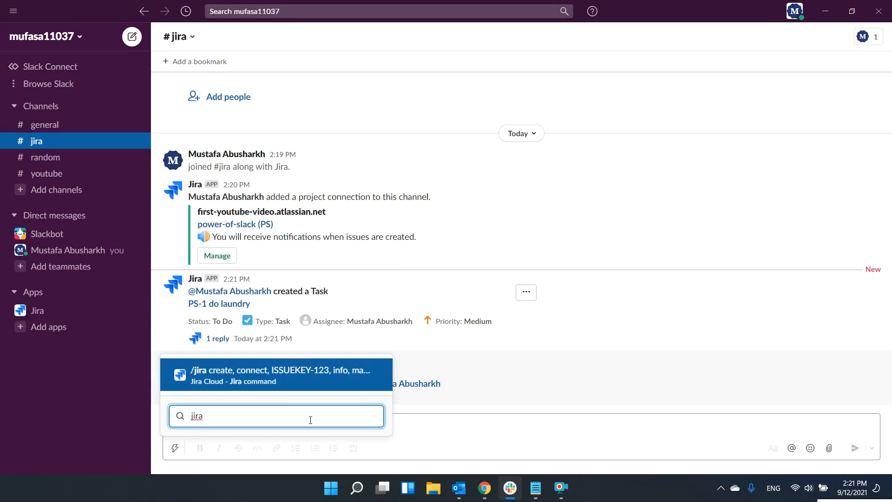
{"action": "key", "text": "Return"}
{"action": "type", "text": "create "}
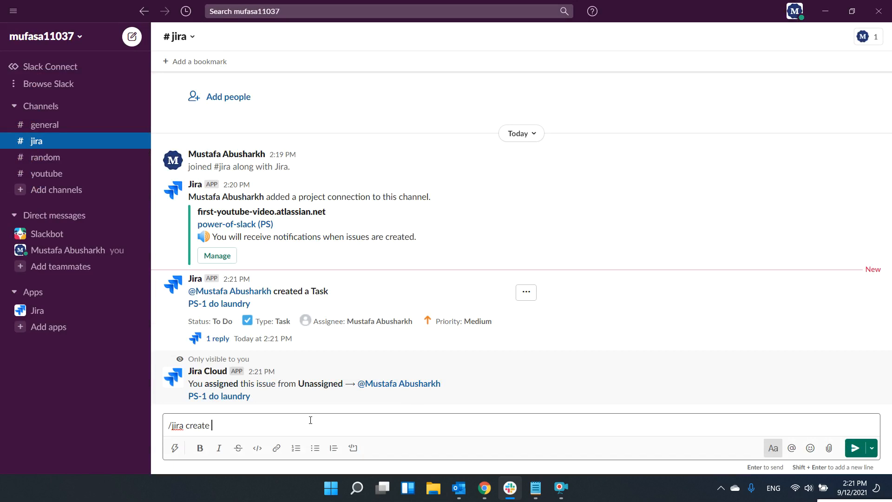
{"action": "type", "text": "issue11037"}
{"action": "key", "text": "Return"}
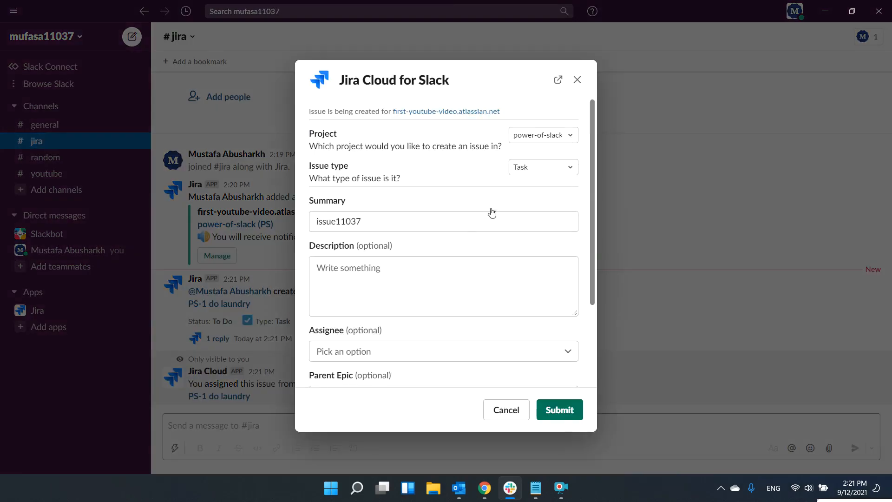
Enter "wash dishes" as the issue's description, assign it to yourself and submit the issue.
{"action": "scroll", "coordinate": [492, 212], "scroll_direction": "down", "scroll_amount": 2}
{"action": "left_click", "coordinate": [416, 220]}
{"action": "type", "text": "wash"}
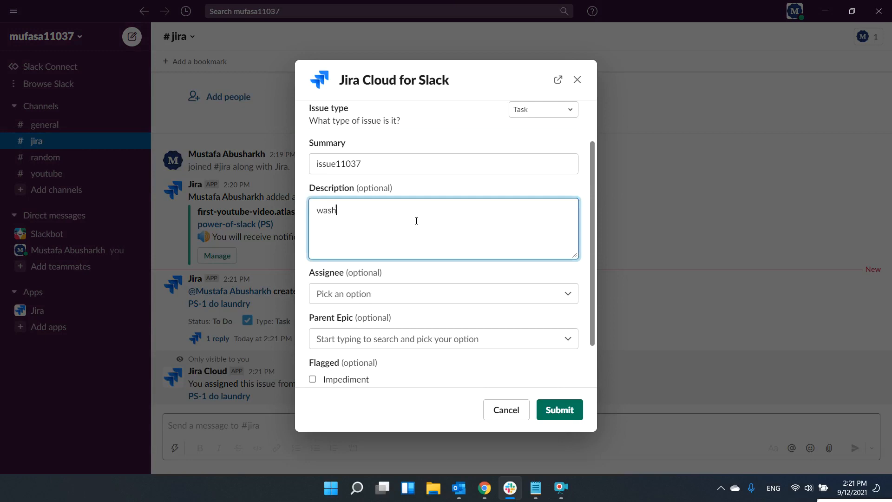
{"action": "type", "text": " dishes"}
{"action": "scroll", "coordinate": [422, 235], "scroll_direction": "down", "scroll_amount": 2}
{"action": "left_click", "coordinate": [424, 241]}
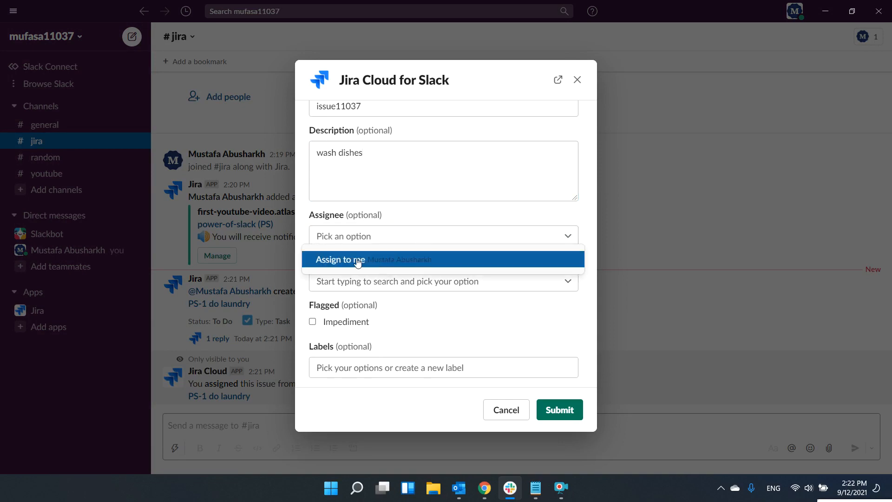
{"action": "left_click", "coordinate": [372, 260]}
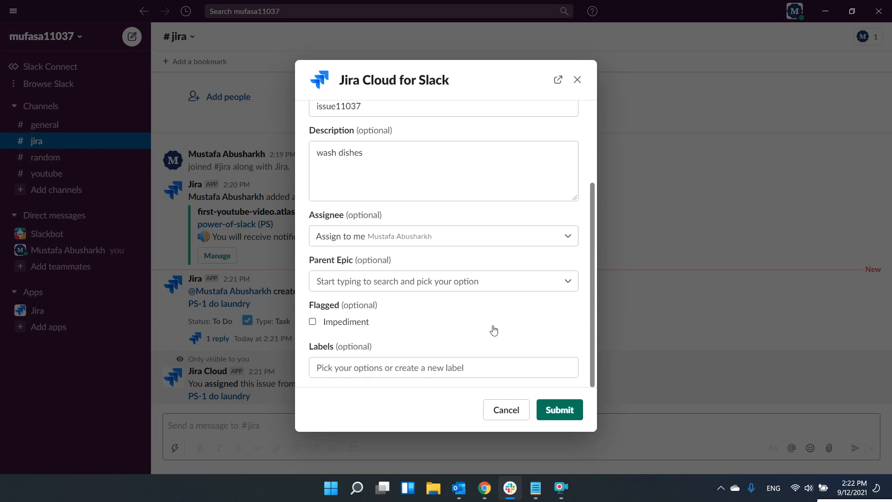
{"action": "left_click", "coordinate": [562, 411]}
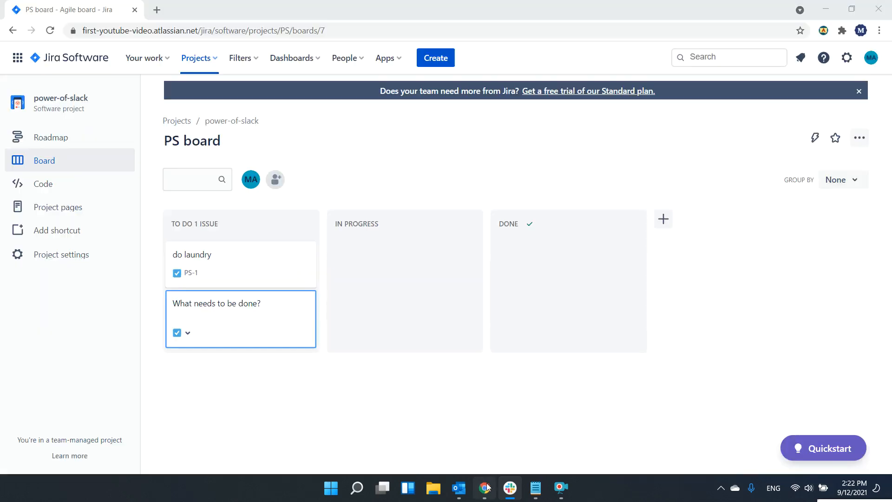
Switch to Chrome to check the PS board for the new issue, and open github.com in a new tab.
{"action": "left_click", "coordinate": [485, 488]}
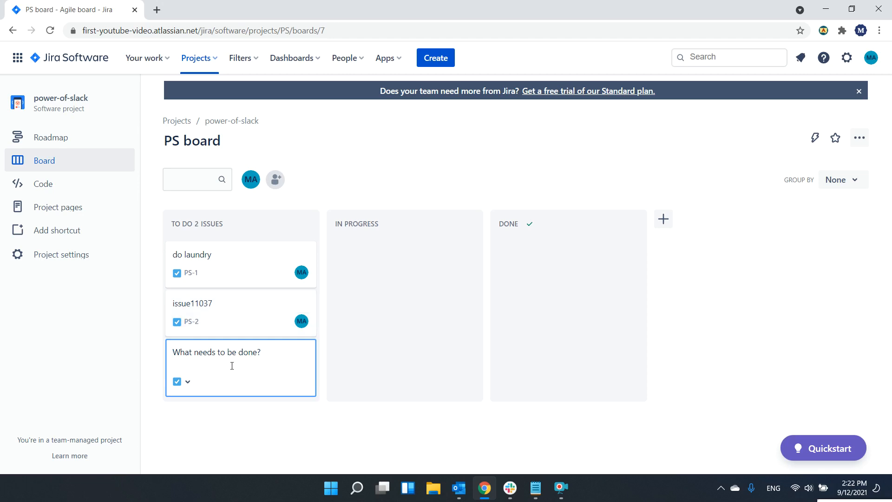
{"action": "left_click", "coordinate": [158, 3]}
{"action": "type", "text": "git"}
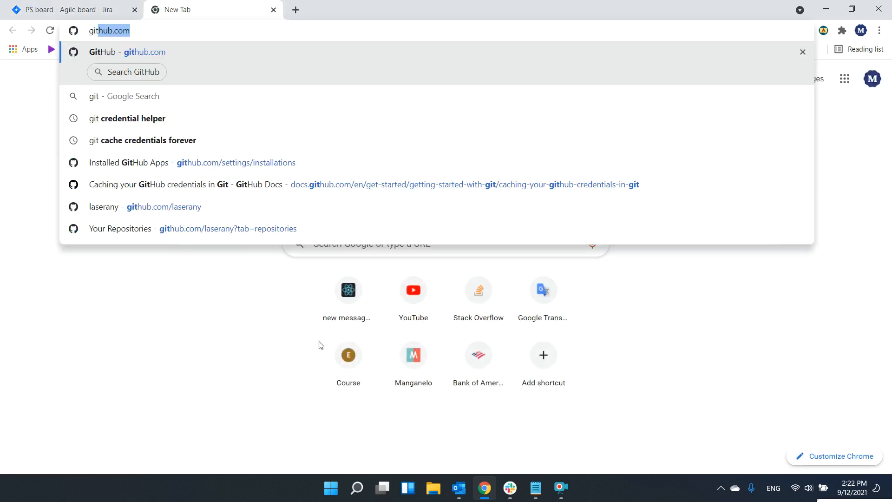
{"action": "key", "text": "Return"}
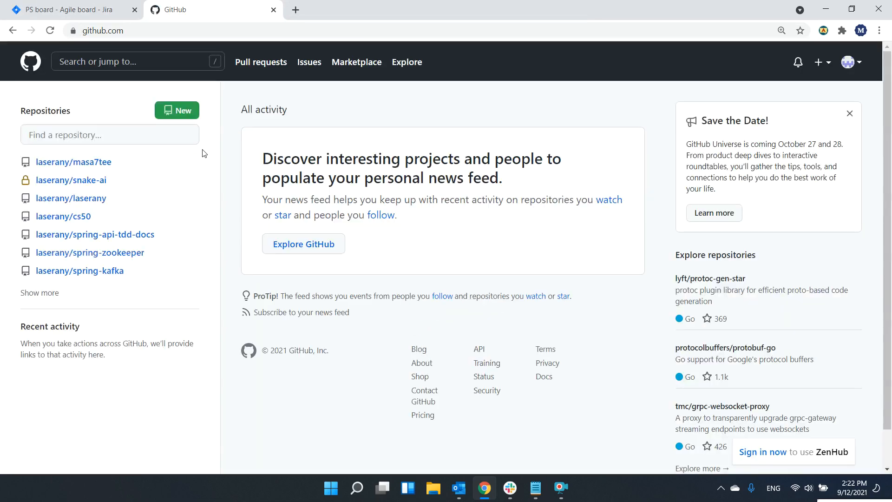
Create a public GitHub repository named power-of-slack without any initialization files.
{"action": "left_click", "coordinate": [179, 114]}
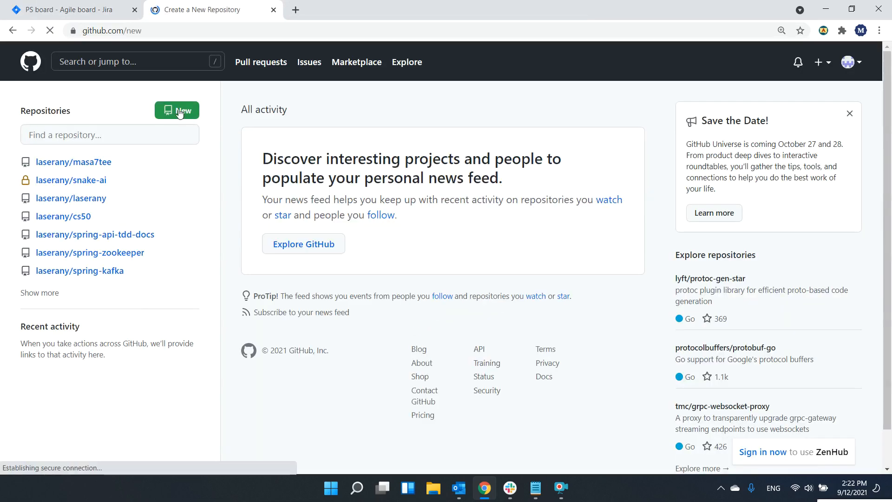
{"action": "left_click", "coordinate": [358, 280]}
{"action": "type", "text": "power-of-slack"}
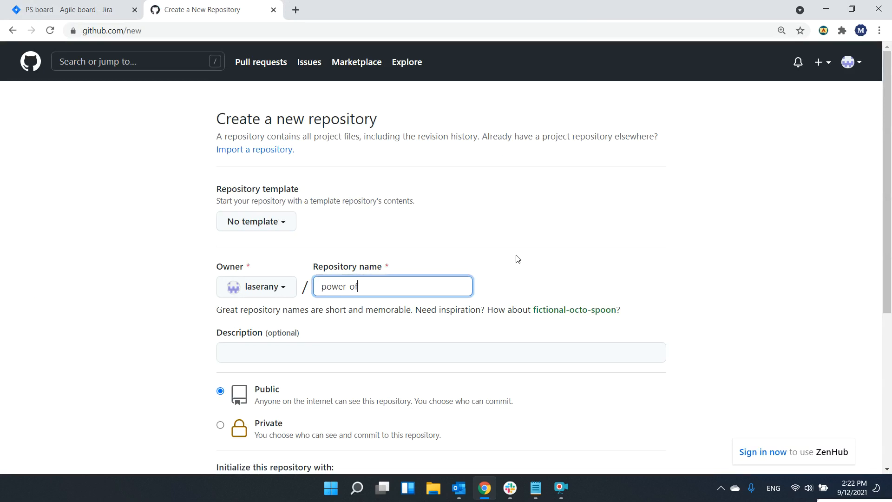
{"action": "left_click", "coordinate": [518, 259]}
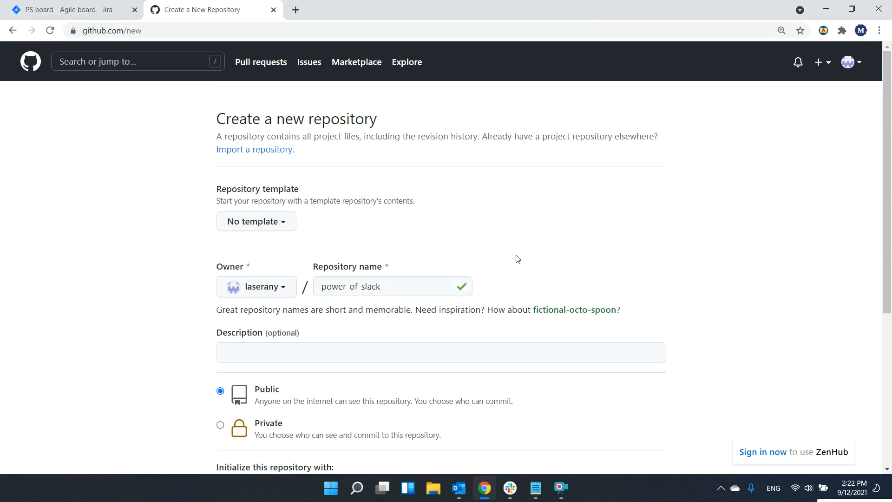
{"action": "scroll", "coordinate": [518, 259], "scroll_direction": "down", "scroll_amount": 3}
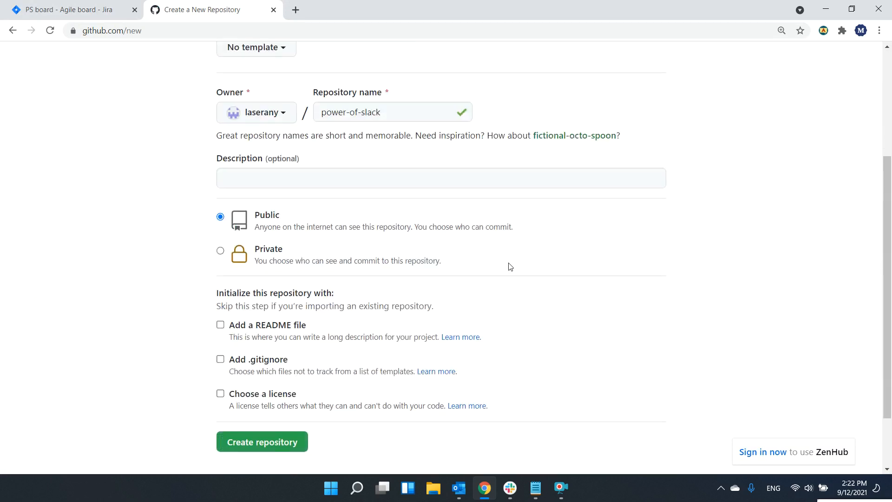
{"action": "left_click", "coordinate": [269, 449]}
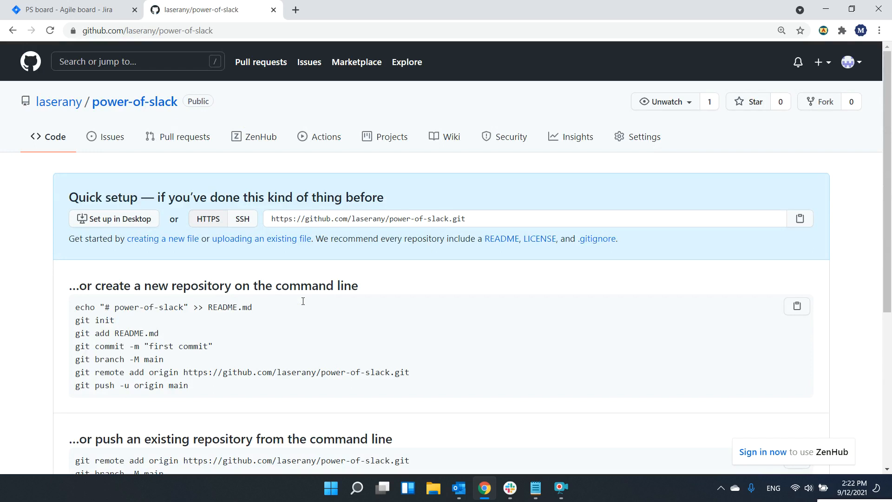
Switch to Slack, search the apps for github and open the GitHub app's installation page.
{"action": "left_click", "coordinate": [510, 488]}
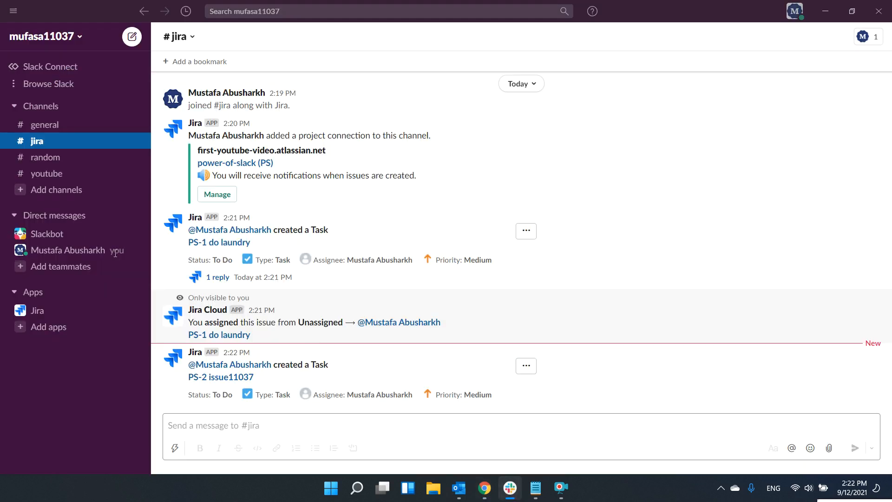
{"action": "left_click", "coordinate": [57, 328]}
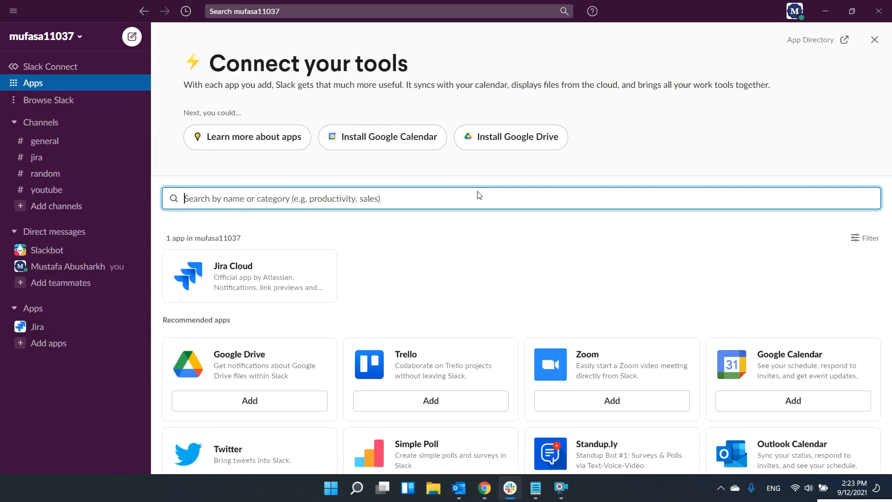
{"action": "type", "text": "github"}
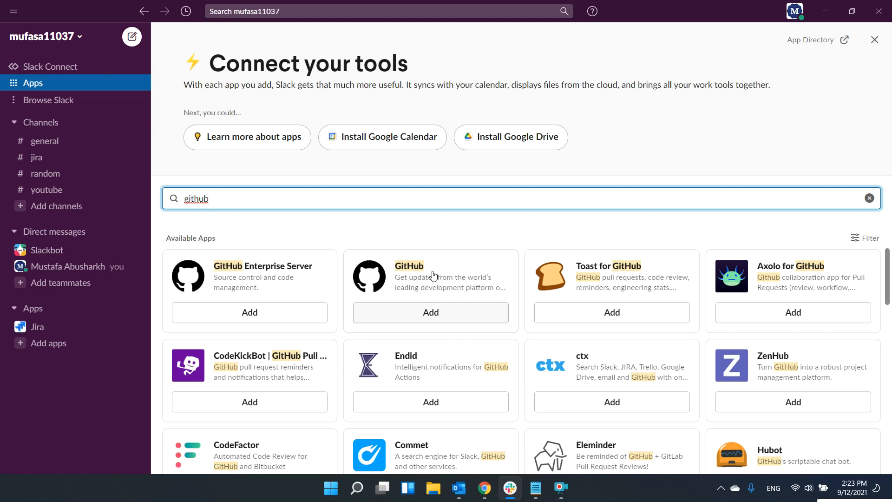
{"action": "left_click", "coordinate": [450, 320]}
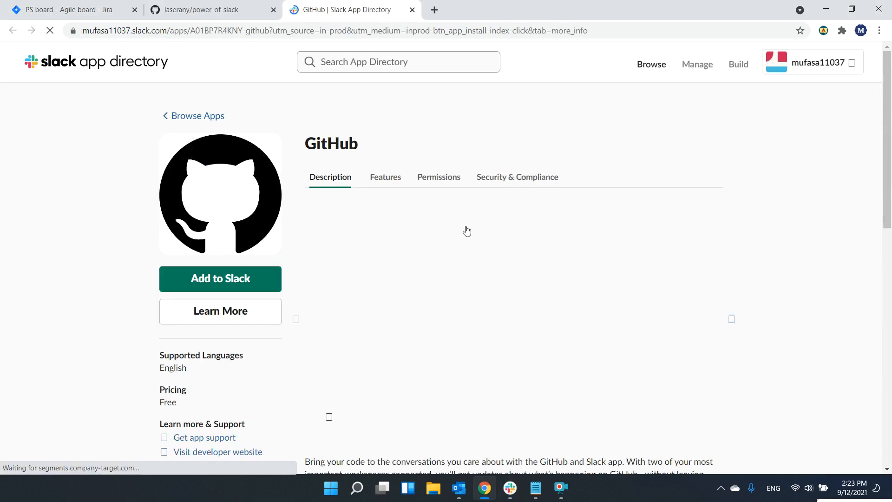
Add the GitHub app to the Slack workspace, allow its requested permissions, and copy the subscribe command from its welcome message.
{"action": "left_click", "coordinate": [247, 279]}
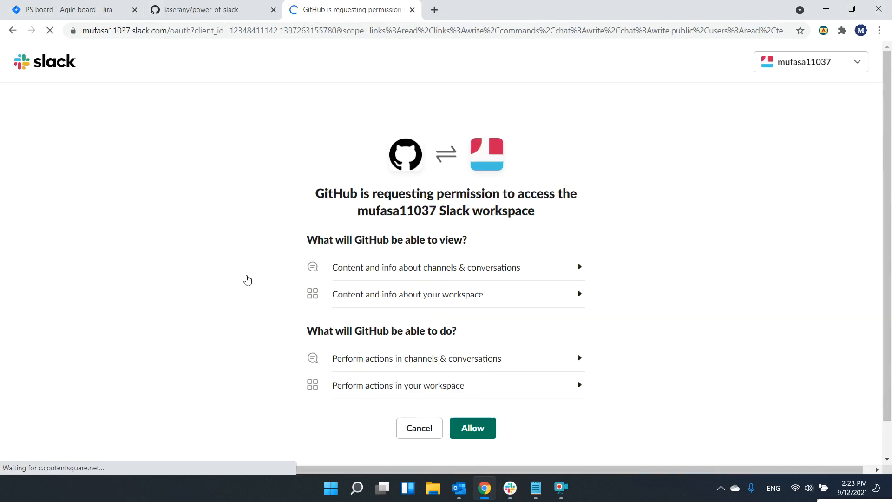
{"action": "left_click", "coordinate": [470, 431]}
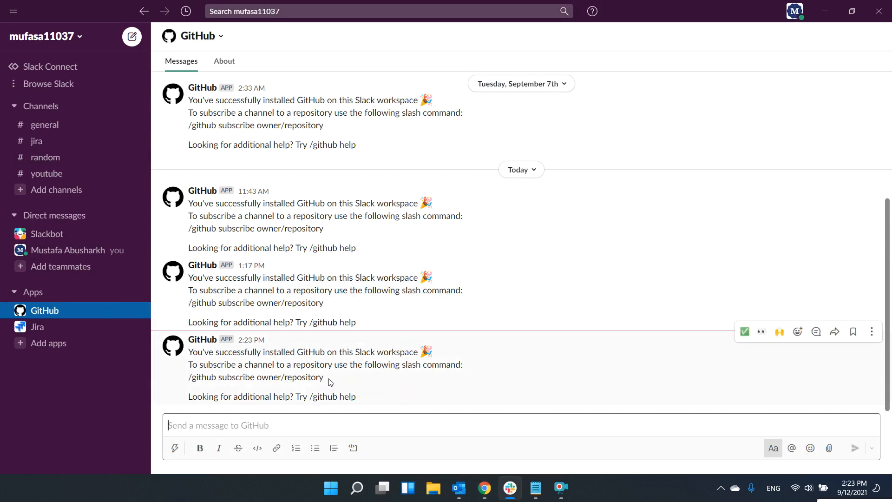
{"action": "left_click_drag", "start_coordinate": [329, 382], "coordinate": [184, 382]}
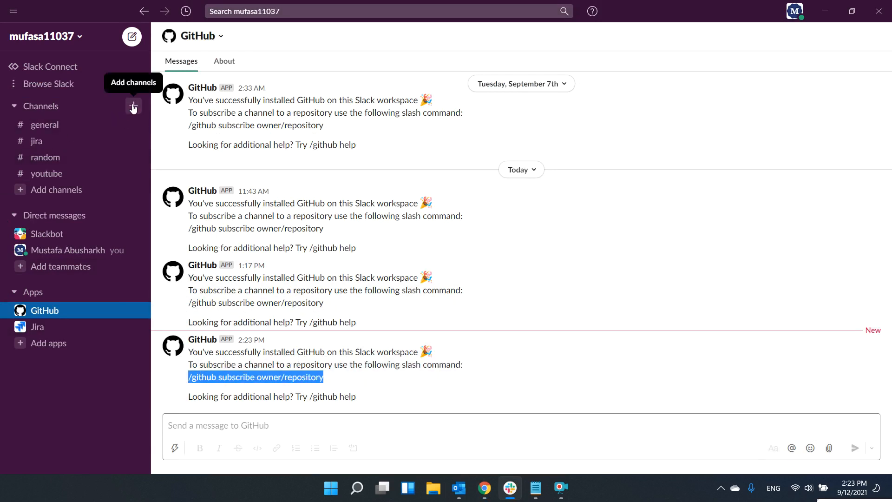
Create a public Slack channel named github2 and skip adding people to it.
{"action": "left_click", "coordinate": [133, 107]}
{"action": "left_click", "coordinate": [166, 144]}
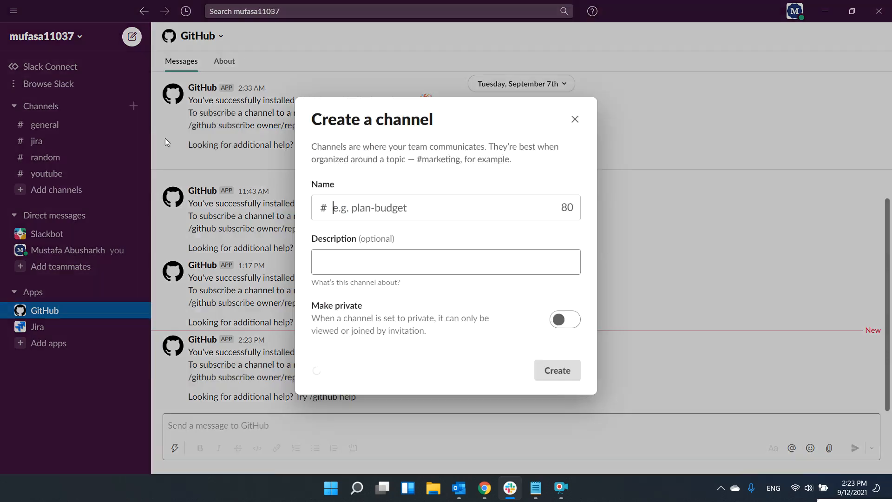
{"action": "left_click", "coordinate": [403, 204]}
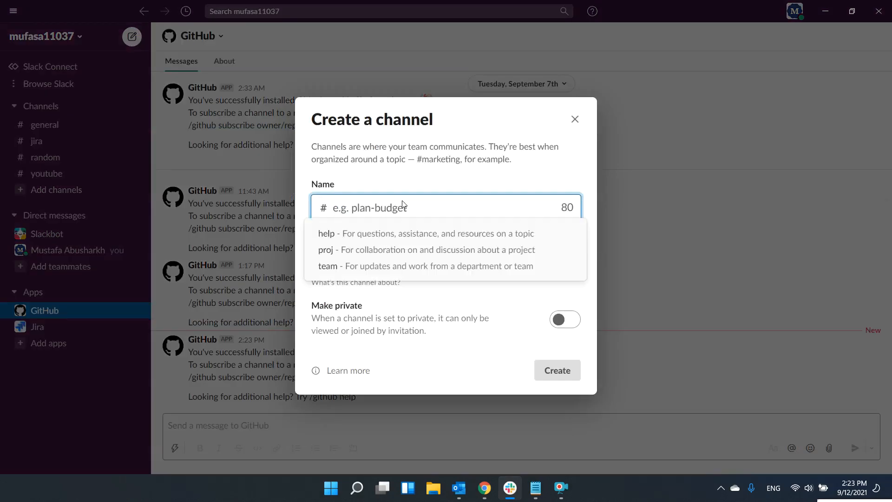
{"action": "type", "text": "github"}
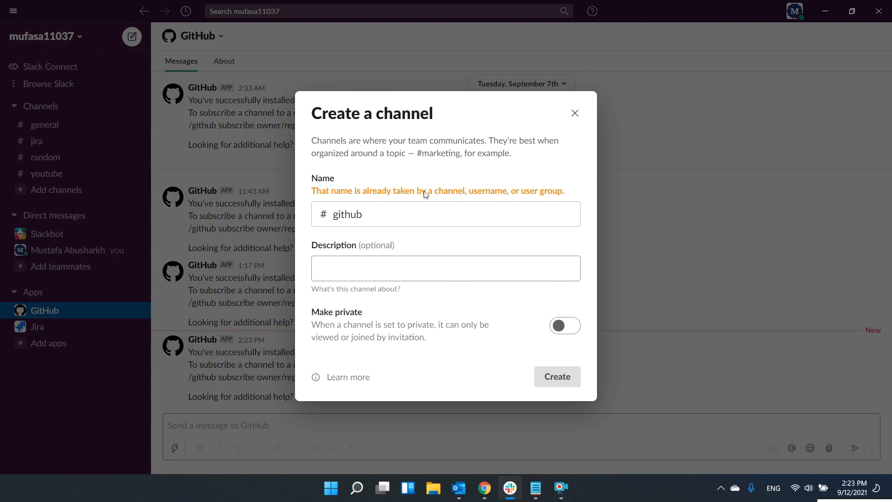
{"action": "left_click", "coordinate": [412, 212]}
{"action": "type", "text": "2"}
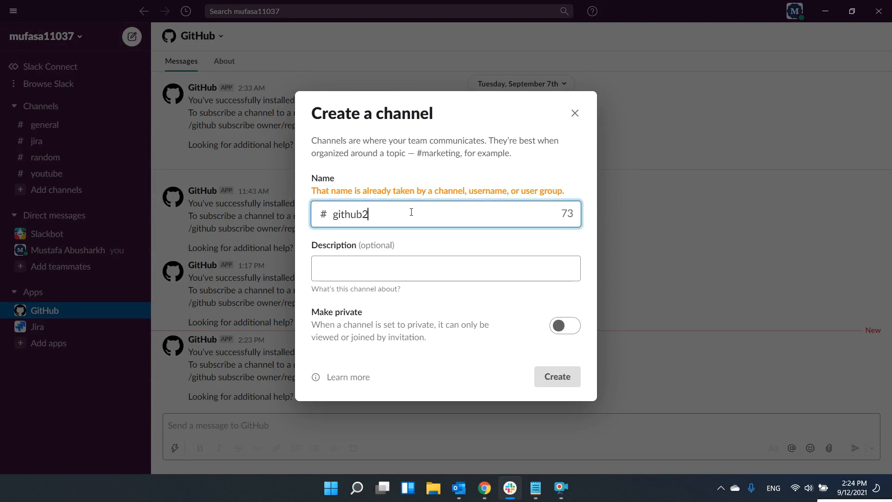
{"action": "left_click", "coordinate": [418, 191]}
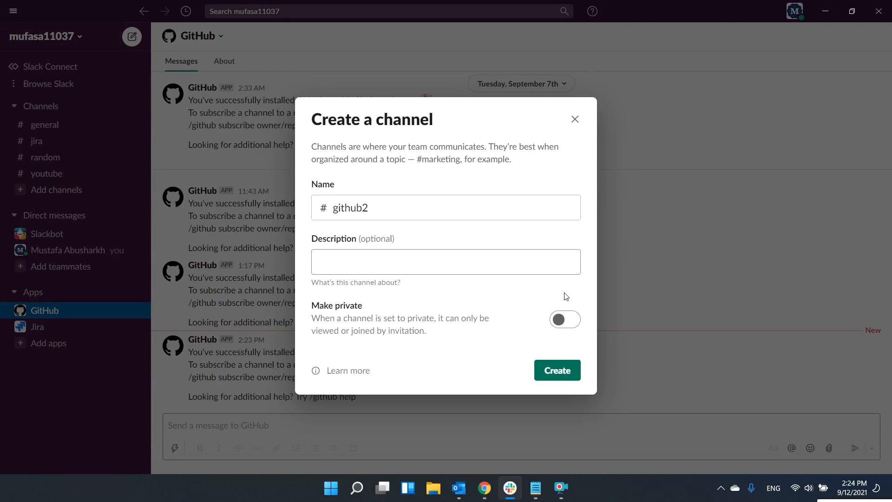
{"action": "left_click", "coordinate": [560, 366]}
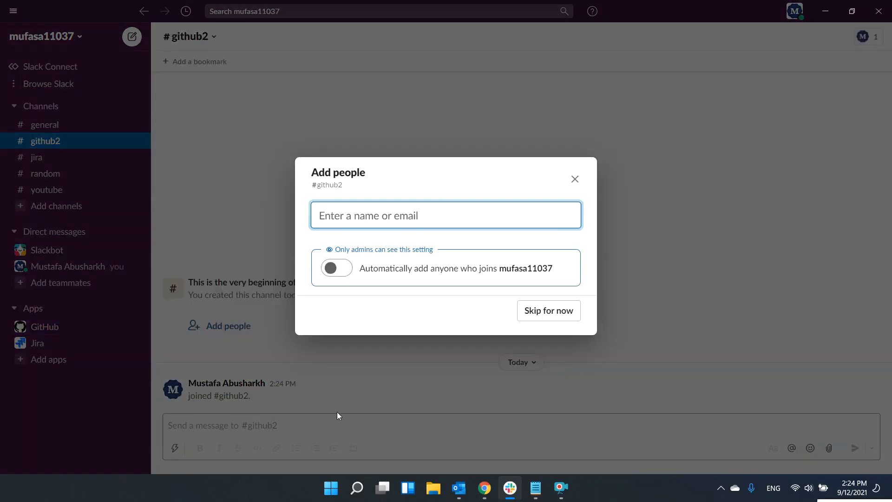
{"action": "left_click", "coordinate": [536, 310]}
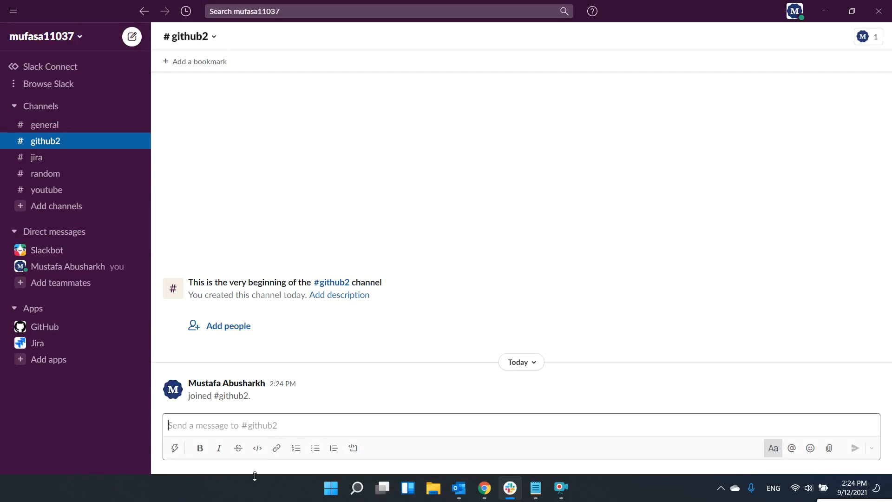
Send the command "/github subscribe laserany/power-of-slack" in the #github2 channel.
{"action": "type", "text": "/github subscribe owner/repository"}
{"action": "double_click", "coordinate": [258, 425]}
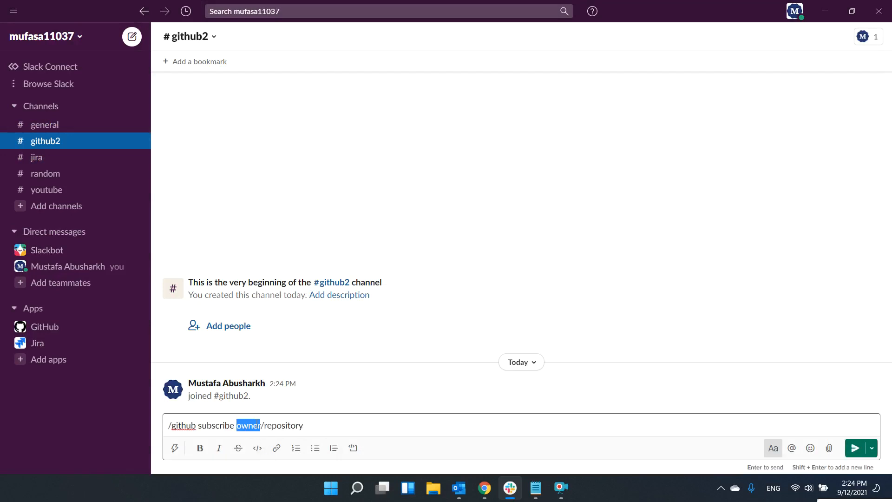
{"action": "type", "text": "laserany"}
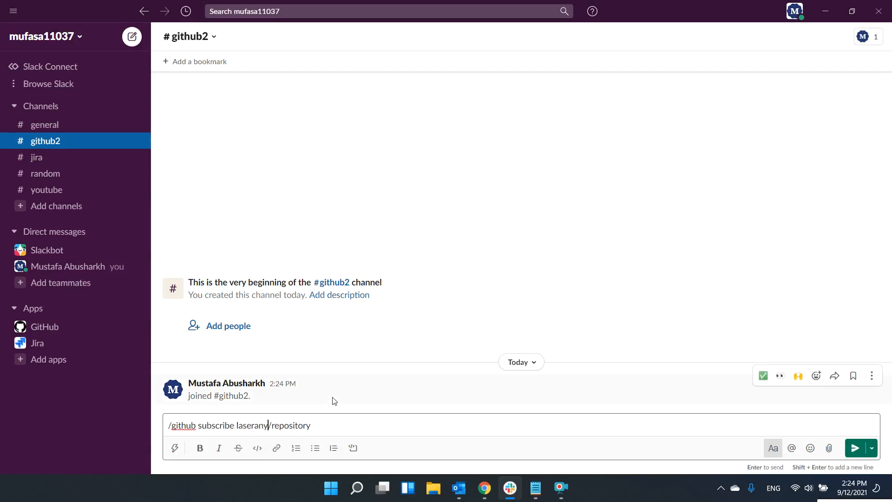
{"action": "double_click", "coordinate": [281, 425]}
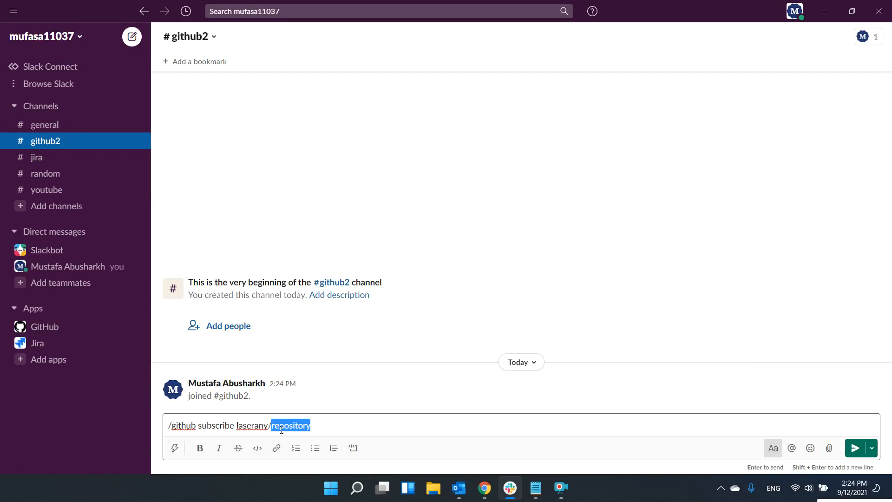
{"action": "type", "text": "power-of-slack"}
{"action": "key", "text": "Return"}
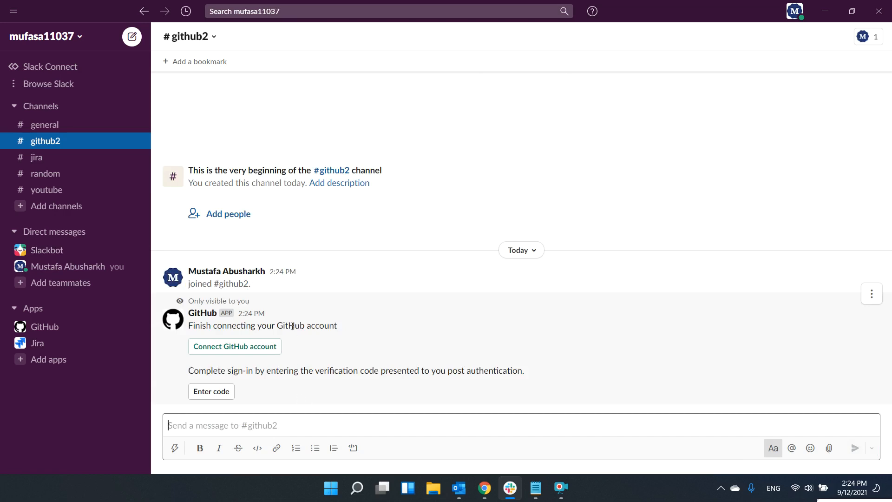
Connect the GitHub account to Slack from the GitHub app's message and authorize it to obtain the verification code.
{"action": "left_click", "coordinate": [250, 353]}
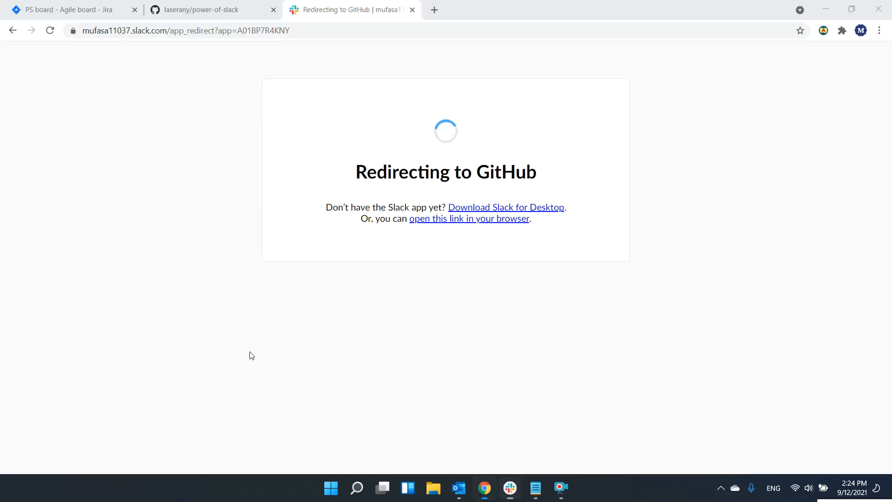
{"action": "left_click", "coordinate": [466, 277]}
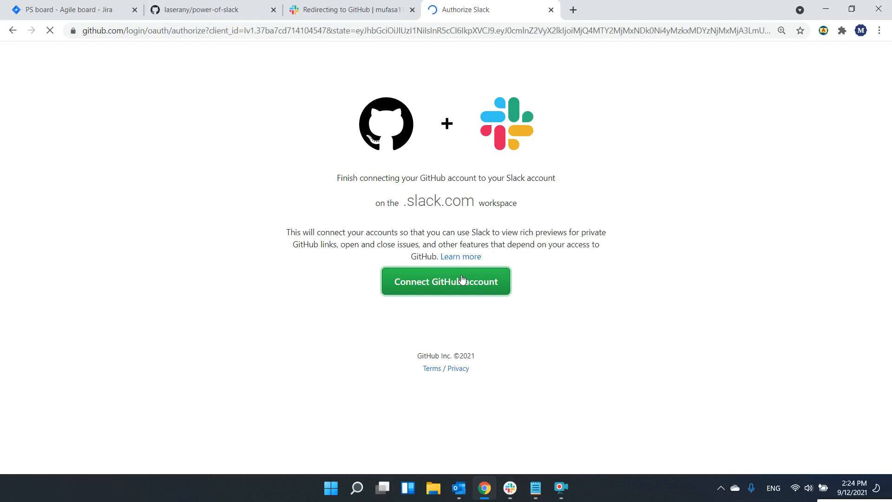
{"action": "left_click", "coordinate": [520, 403]}
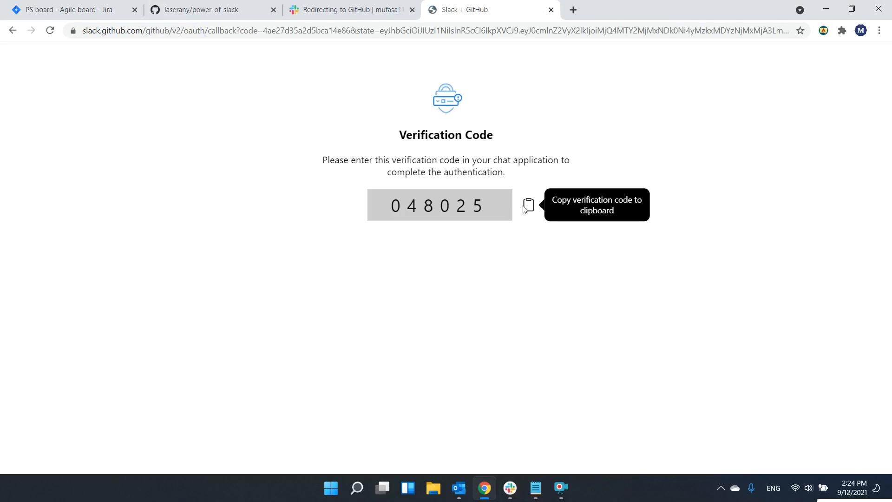
Switch back to Slack and submit the verification code in the GitHub app's code entry.
{"action": "left_click", "coordinate": [372, 9]}
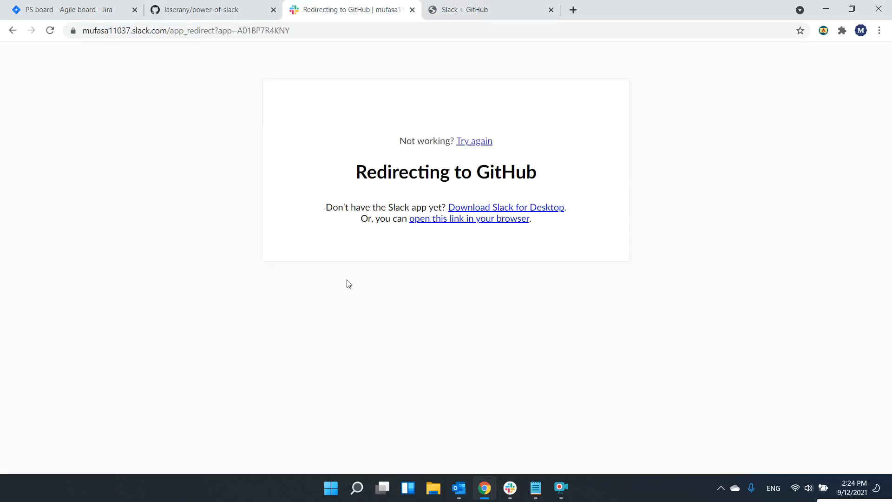
{"action": "left_click", "coordinate": [203, 7]}
{"action": "left_click", "coordinate": [311, 3]}
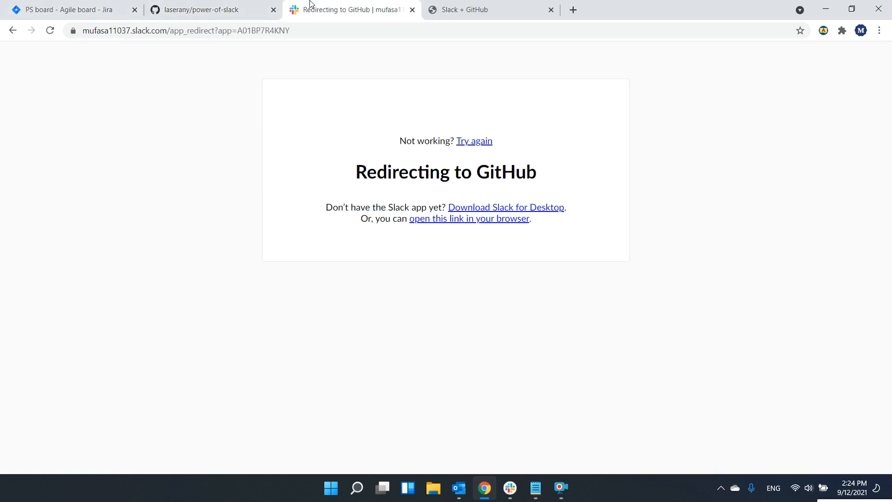
{"action": "left_click", "coordinate": [510, 488]}
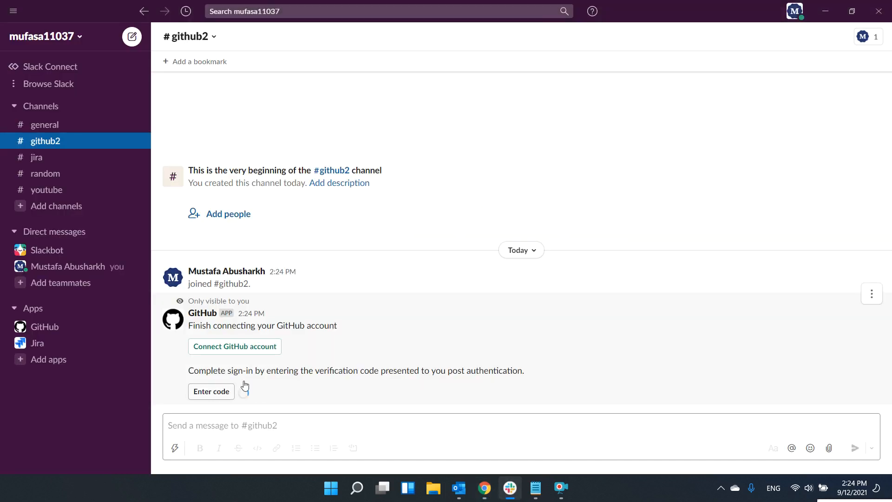
{"action": "left_click", "coordinate": [215, 393]}
{"action": "key", "text": "ctrl+v"}
{"action": "left_click", "coordinate": [575, 297]}
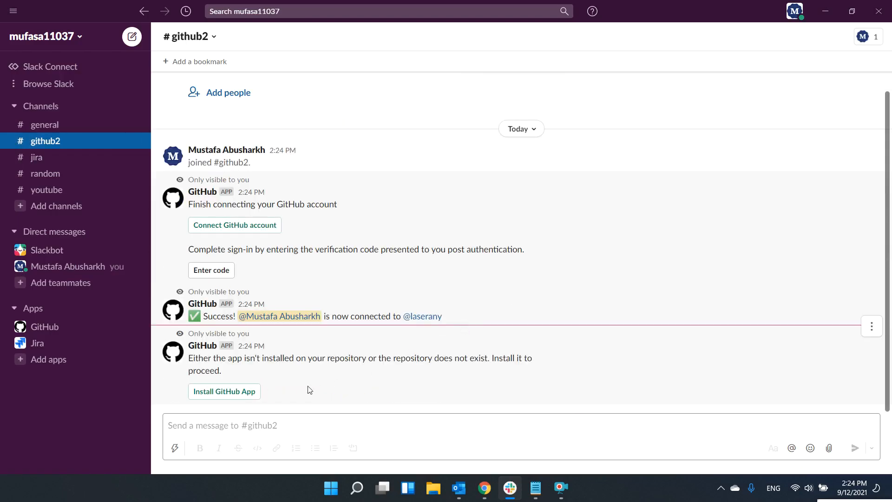
Install the Slack app on GitHub for only the laserany/power-of-slack repository.
{"action": "left_click", "coordinate": [241, 396]}
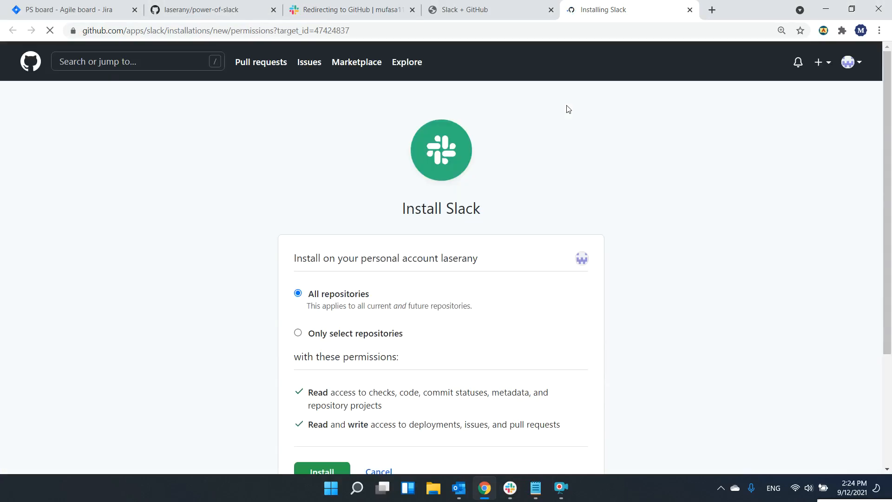
{"action": "scroll", "coordinate": [373, 303], "scroll_direction": "down", "scroll_amount": 3}
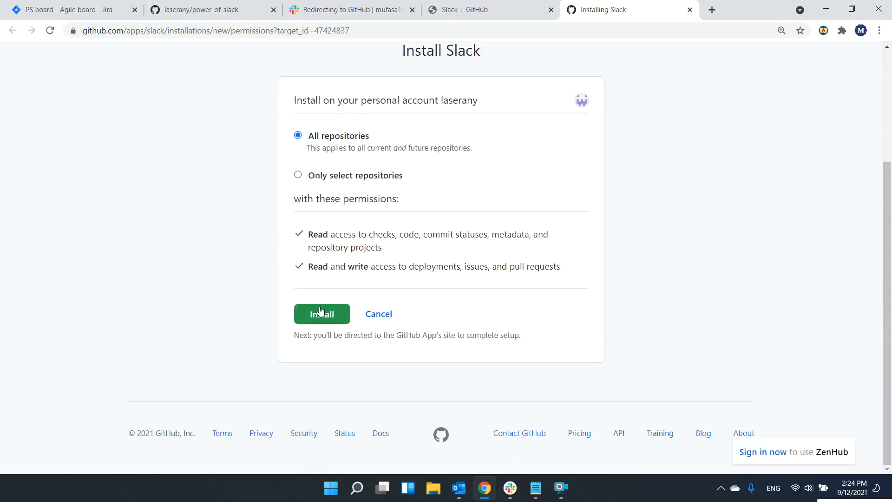
{"action": "left_click", "coordinate": [348, 180]}
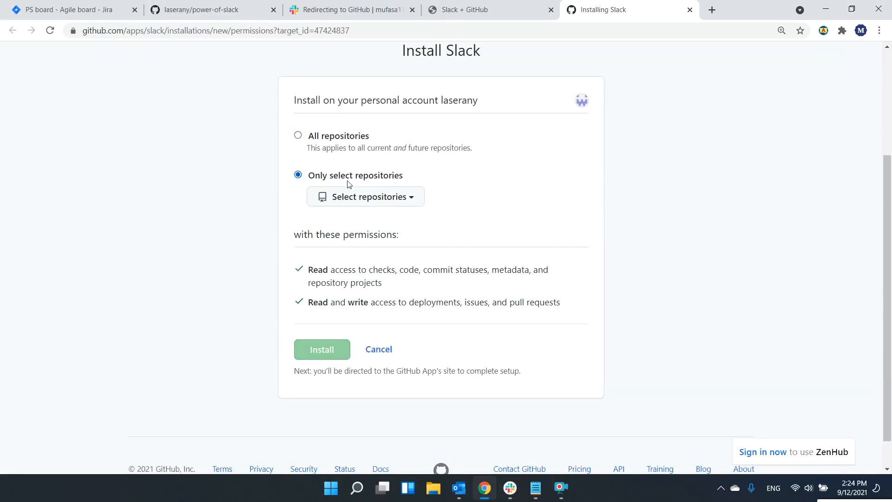
{"action": "left_click", "coordinate": [405, 197]}
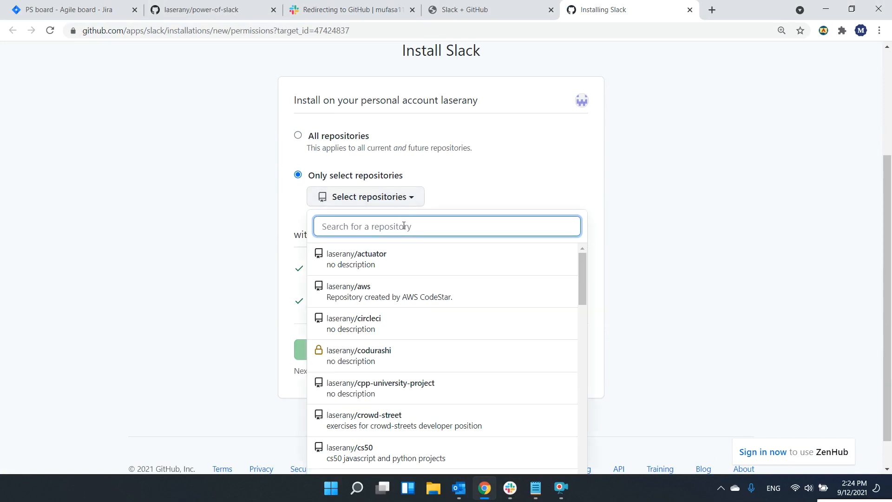
{"action": "type", "text": "power"}
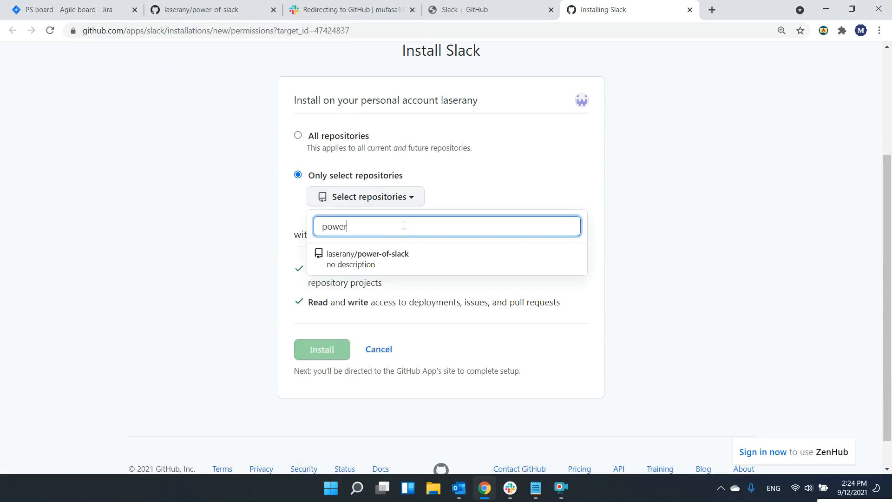
{"action": "left_click", "coordinate": [420, 252]}
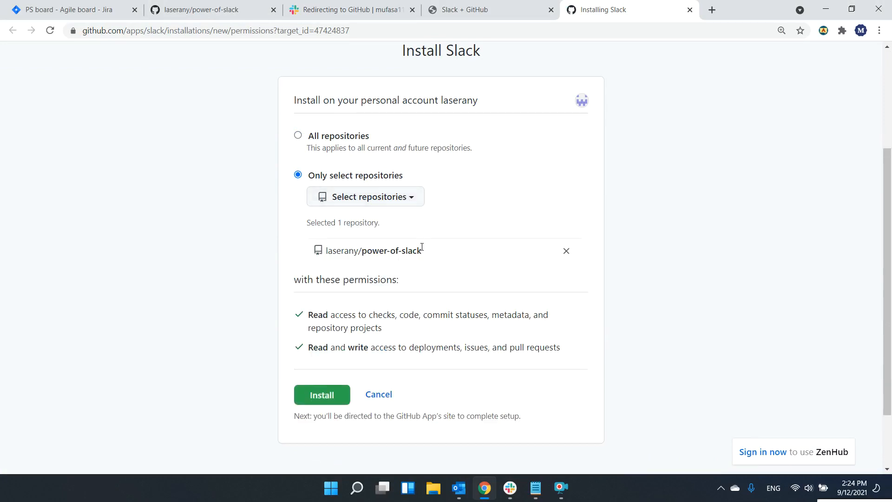
{"action": "left_click", "coordinate": [327, 396]}
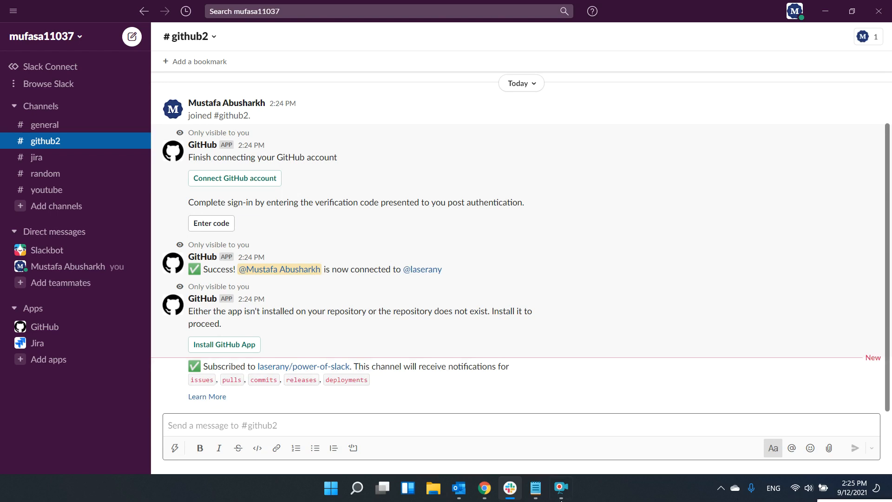
Switch to Chrome and close the leftover Slack redirect and verification tabs to return to the power-of-slack repository.
{"action": "left_click", "coordinate": [485, 488]}
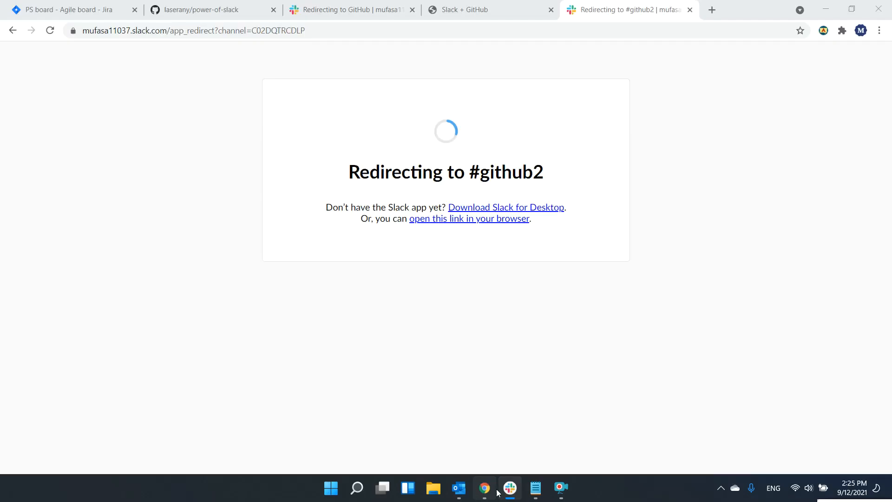
{"action": "left_click", "coordinate": [503, 5]}
{"action": "left_click", "coordinate": [551, 9]}
{"action": "left_click", "coordinate": [552, 9]}
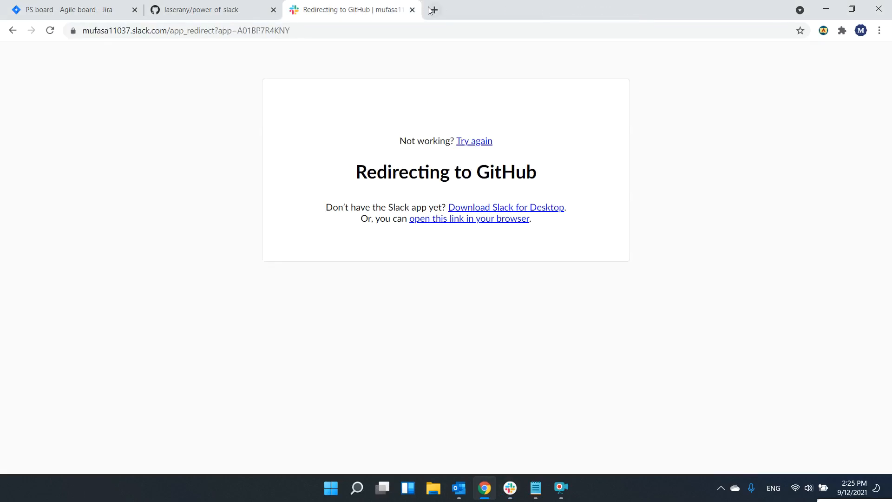
{"action": "left_click", "coordinate": [412, 9]}
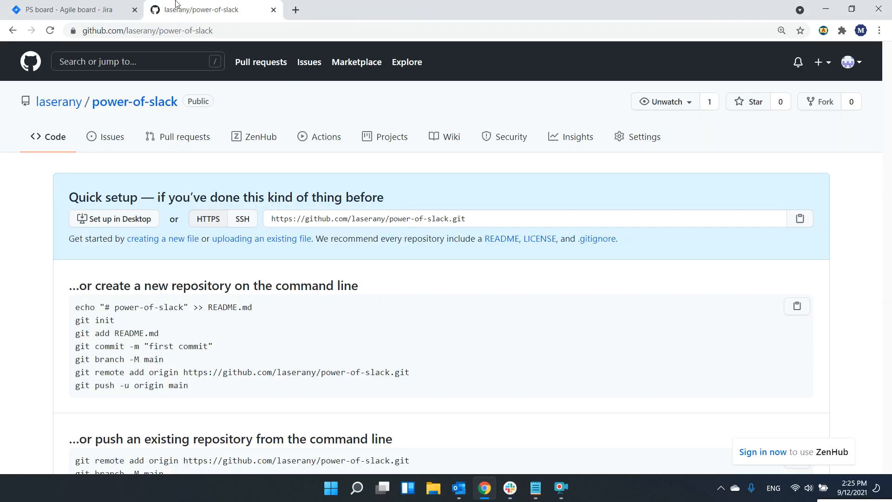
Commit a new README.md containing "hello world" to power-of-slack, and switch to Slack to check the #github2 channel for the commit notification.
{"action": "left_click", "coordinate": [185, 243]}
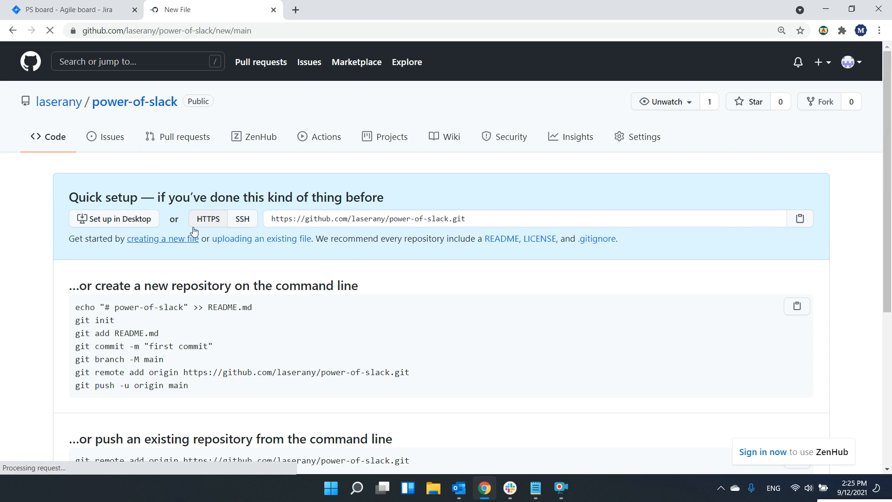
{"action": "type", "text": "README.md"}
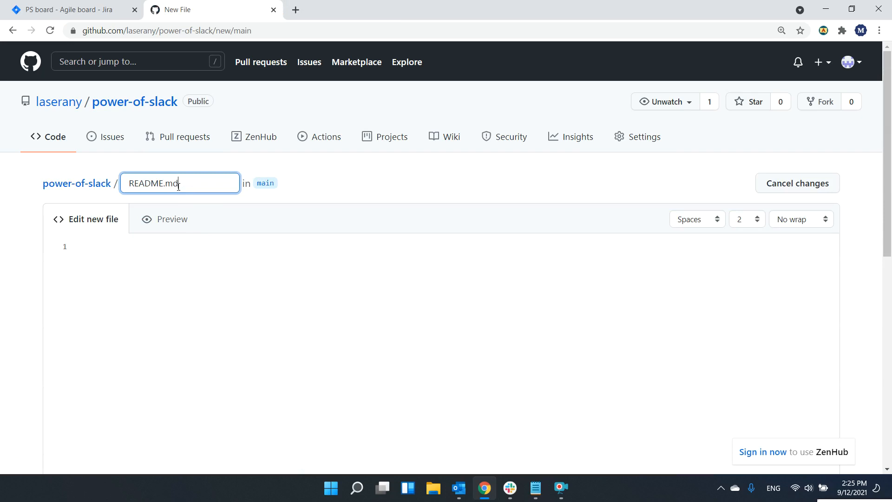
{"action": "left_click", "coordinate": [167, 270]}
{"action": "type", "text": "hello world"}
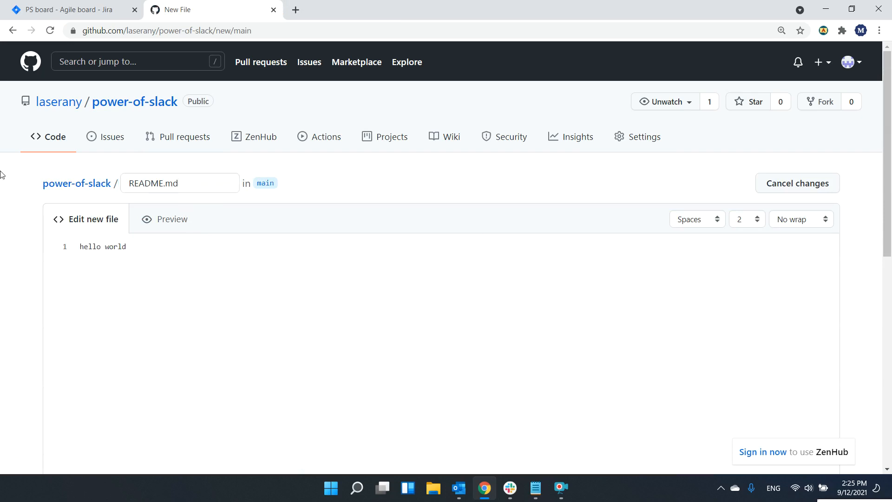
{"action": "scroll", "coordinate": [10, 229], "scroll_direction": "down", "scroll_amount": 10}
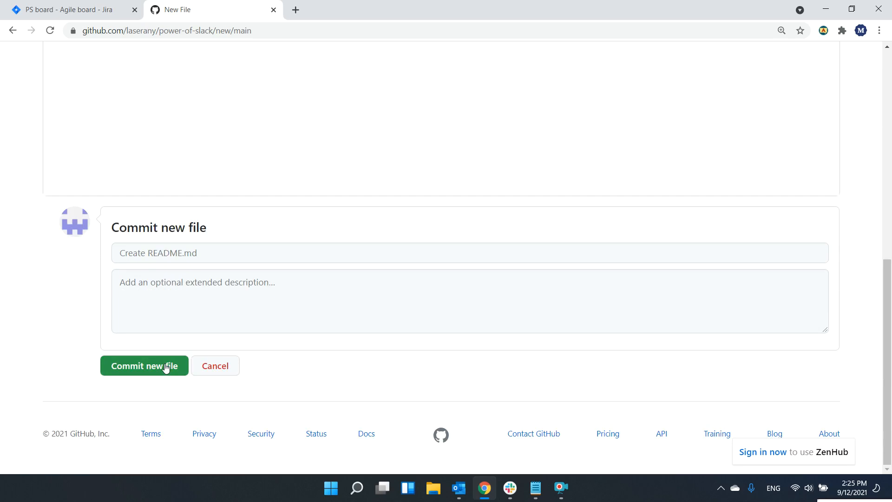
{"action": "left_click", "coordinate": [166, 368]}
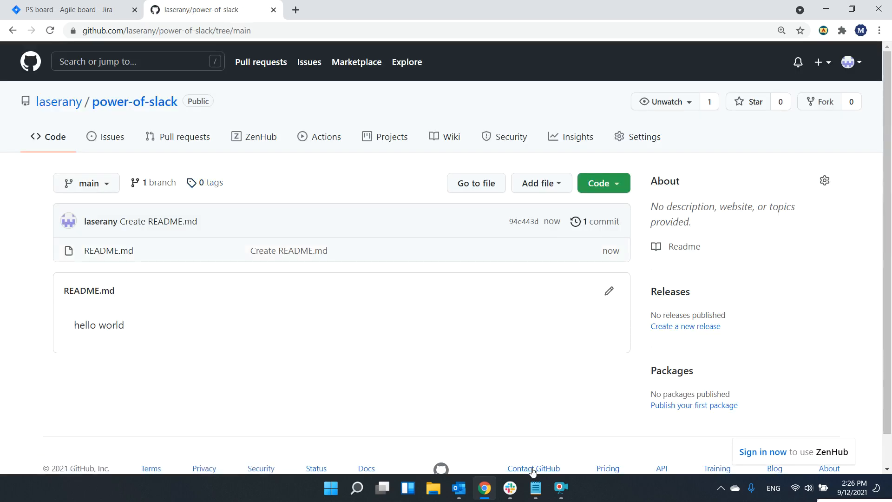
{"action": "left_click", "coordinate": [509, 488]}
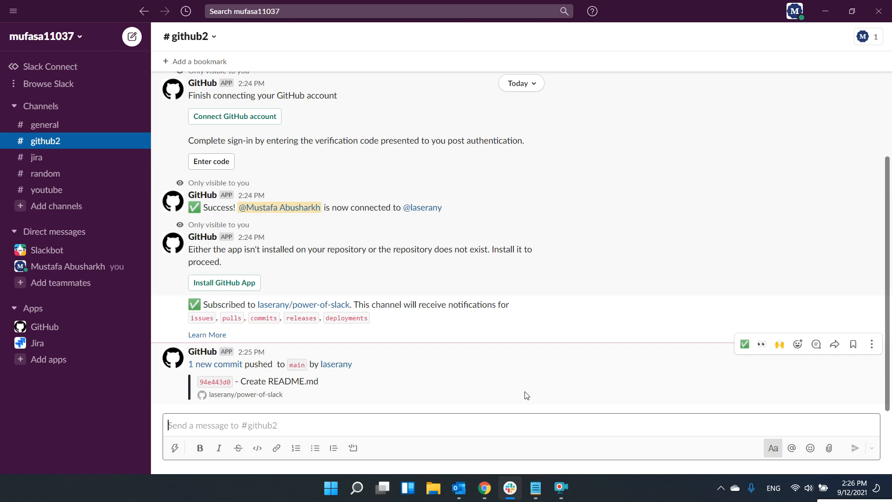
Search Windows for the terminal and open Windows Terminal.
{"action": "left_click", "coordinate": [330, 488]}
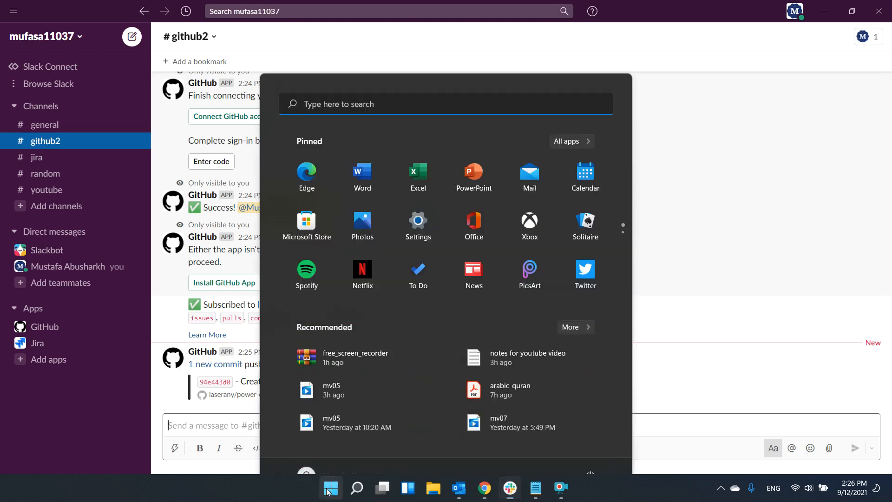
{"action": "type", "text": "termina"}
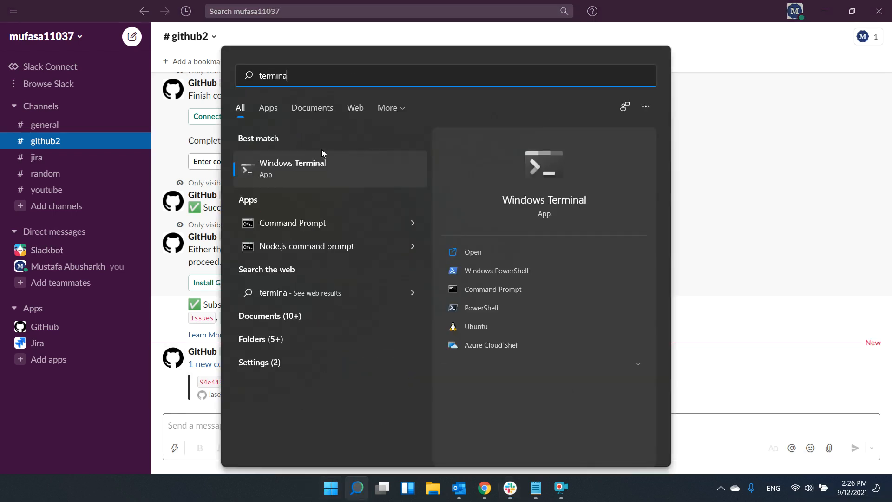
{"action": "left_click", "coordinate": [313, 163]}
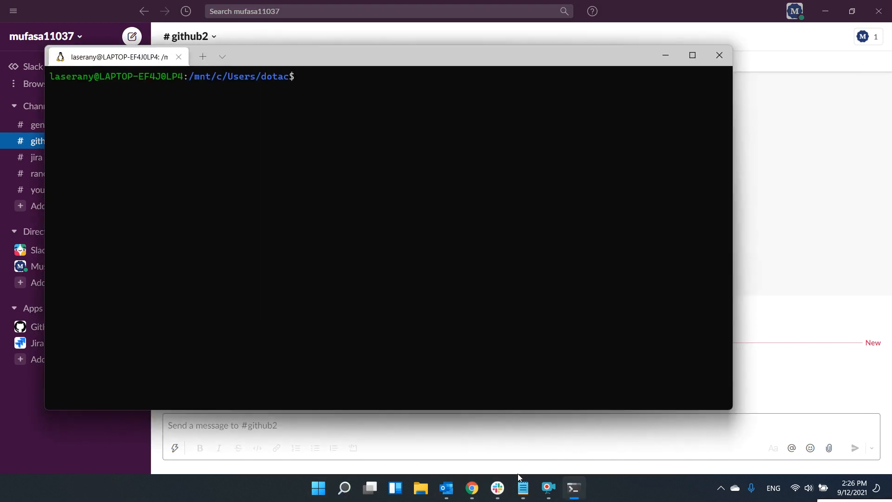
Copy the last docker run command, without the jenkins_home mount, from the Notepad notes and run it in the terminal to start jenkins/jenkins:latest.
{"action": "left_click", "coordinate": [522, 488]}
{"action": "left_click_drag", "start_coordinate": [465, 412], "coordinate": [346, 354]}
{"action": "key", "text": "ctrl+c"}
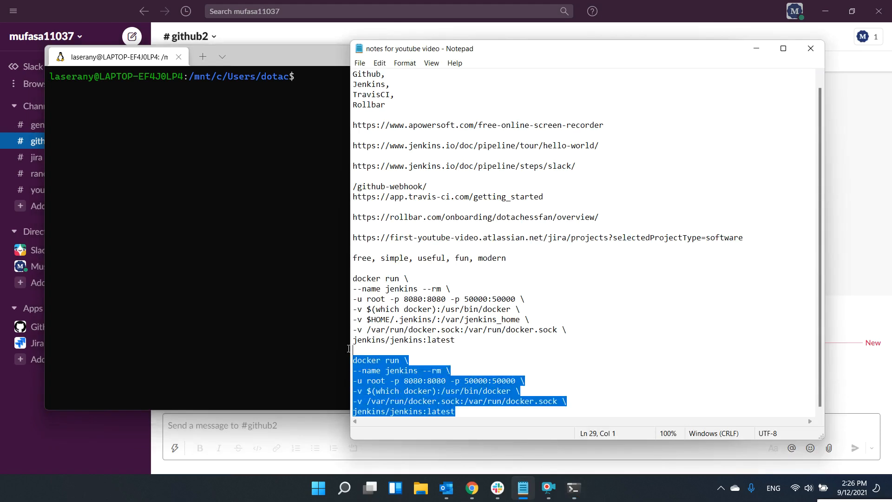
{"action": "left_click", "coordinate": [300, 92]}
{"action": "key", "text": "ctrl+v"}
{"action": "left_click", "coordinate": [347, 306]}
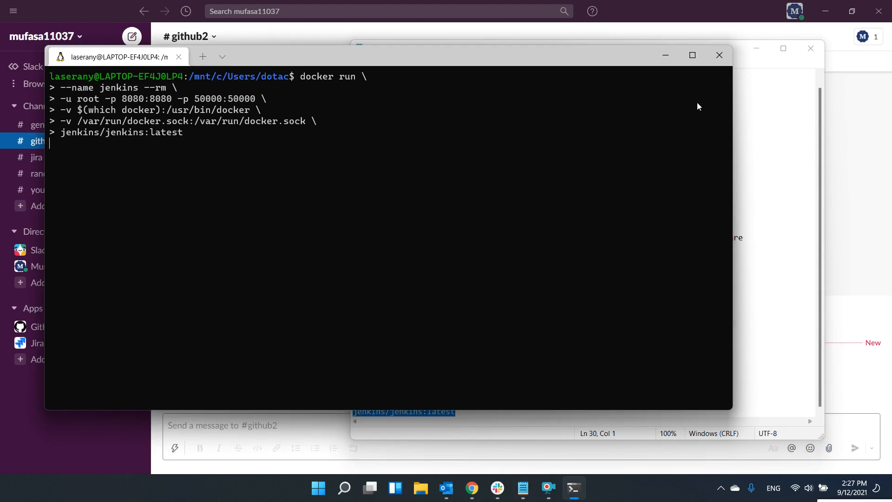
{"action": "left_click", "coordinate": [757, 48]}
{"action": "key", "text": "Return"}
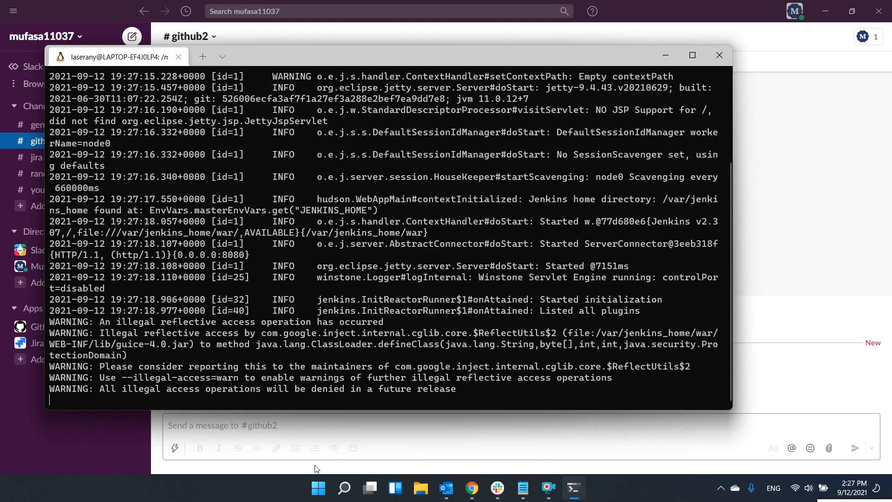
Open a second Windows Terminal window and change to the home directory with cd ~.
{"action": "left_click", "coordinate": [318, 488]}
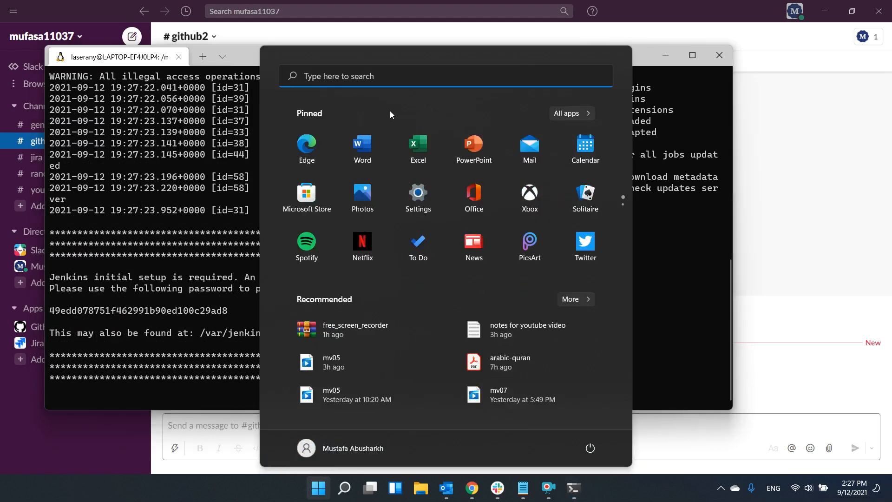
{"action": "left_click", "coordinate": [359, 76]}
{"action": "type", "text": "ter"}
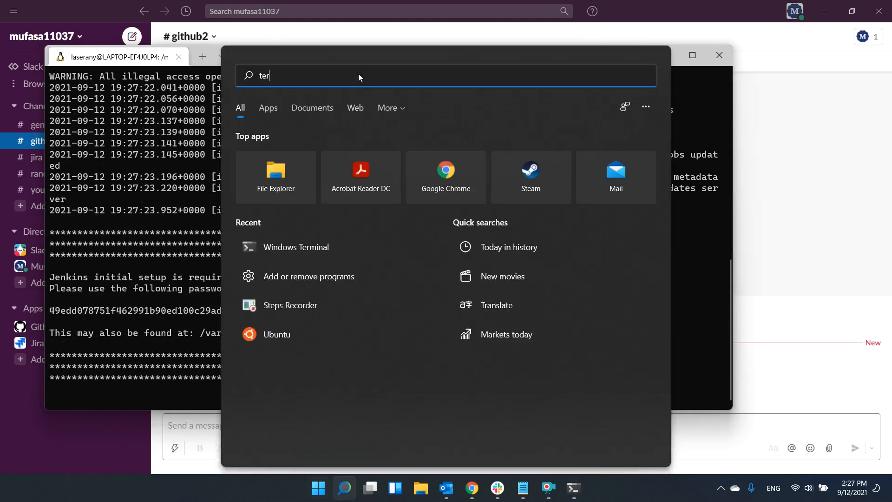
{"action": "left_click", "coordinate": [284, 170]}
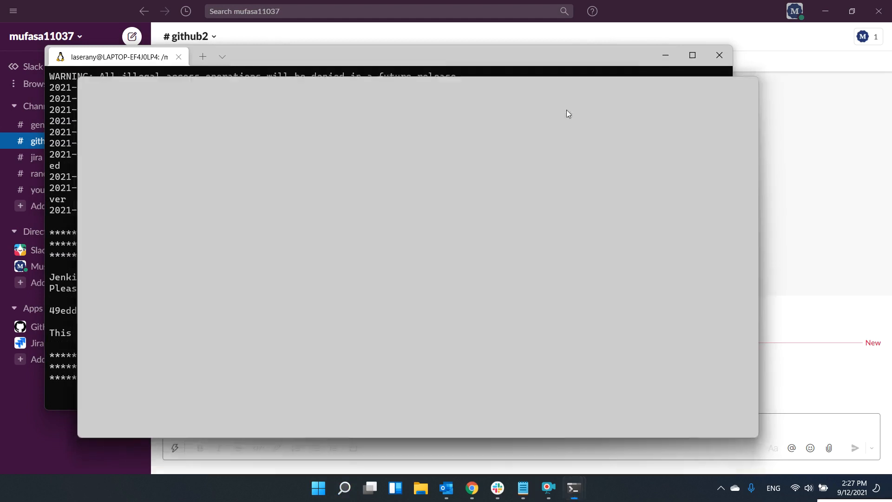
{"action": "type", "text": "cd ~"}
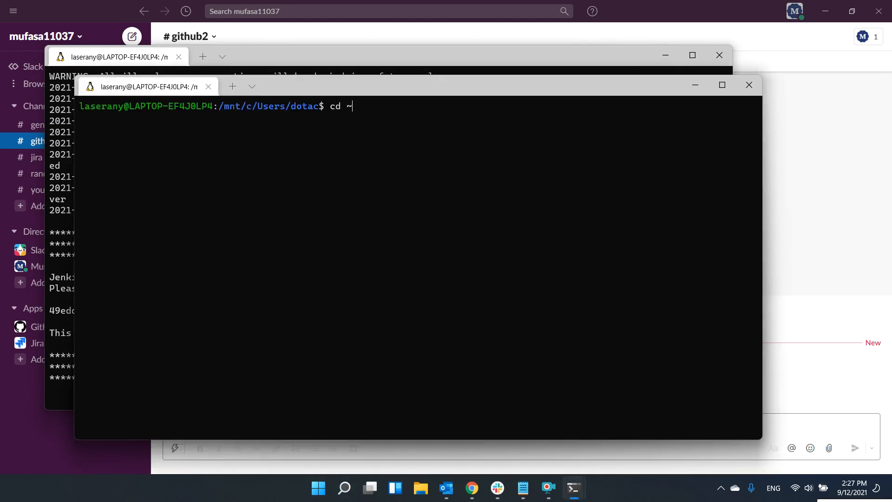
{"action": "key", "text": "Return"}
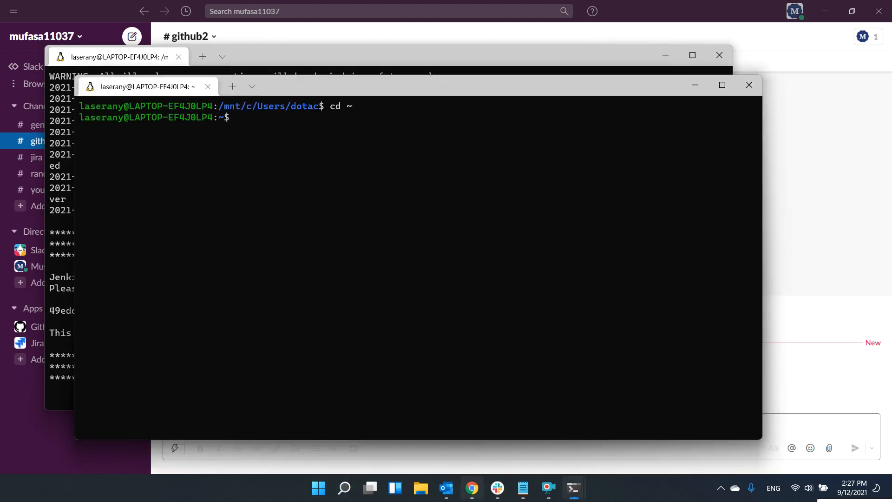
Copy the power-of-slack repository's HTTPS URL from GitHub in Chrome and git clone it in the second terminal window.
{"action": "left_click", "coordinate": [472, 489]}
{"action": "left_click", "coordinate": [612, 186]}
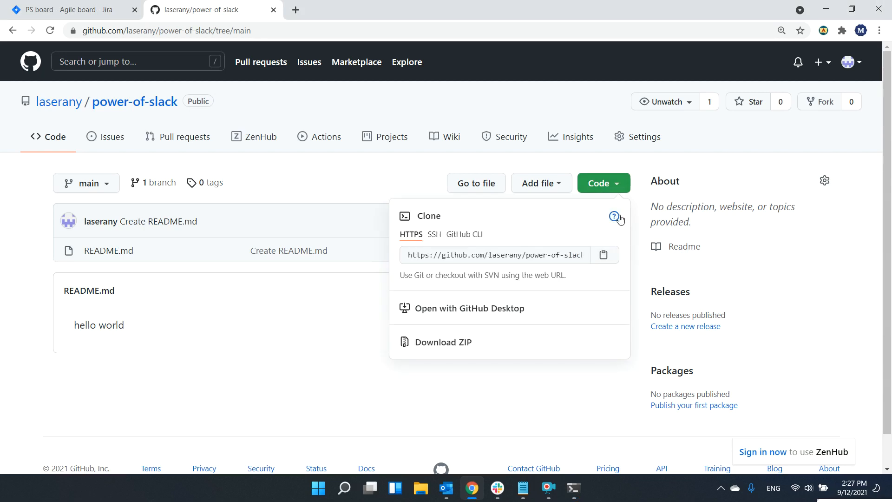
{"action": "left_click", "coordinate": [604, 255]}
{"action": "mouse_move", "coordinate": [573, 488]}
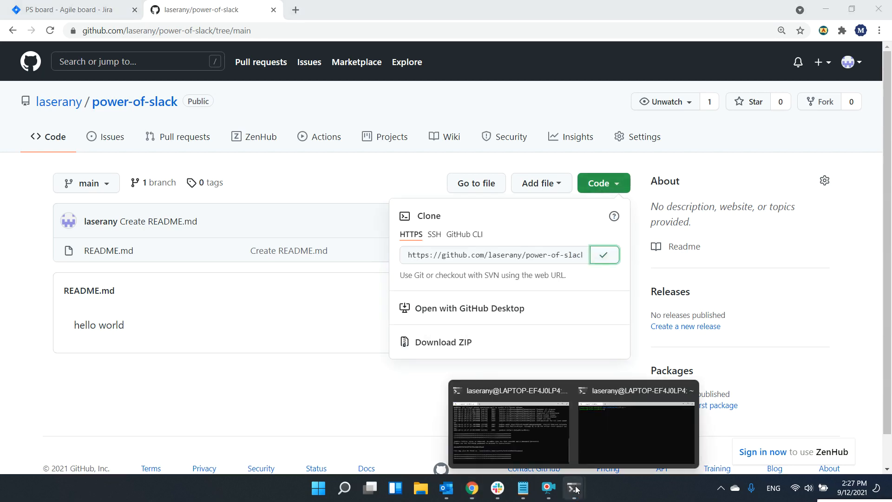
{"action": "left_click", "coordinate": [575, 379]}
{"action": "type", "text": "git clone"}
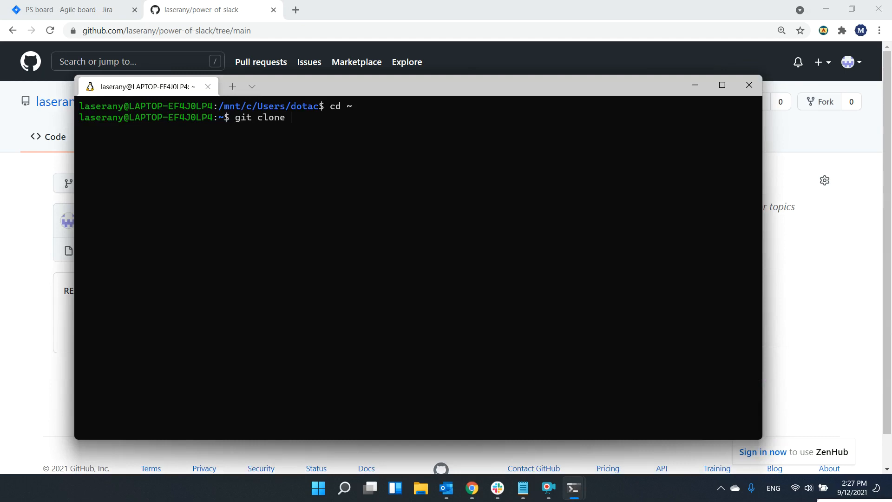
{"action": "key", "text": "ctrl+v"}
{"action": "key", "text": "Return"}
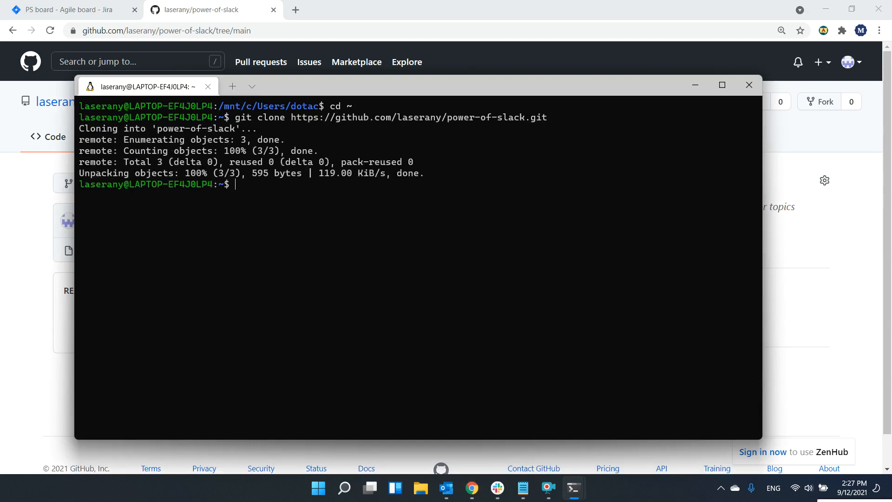
Change into the power-of-slack folder, open it in Visual Studio Code with code . and close the leftover Jenkinsfile editor.
{"action": "type", "text": "cd po"}
{"action": "key", "text": "Tab"}
{"action": "key", "text": "Return"}
{"action": "type", "text": "code ."}
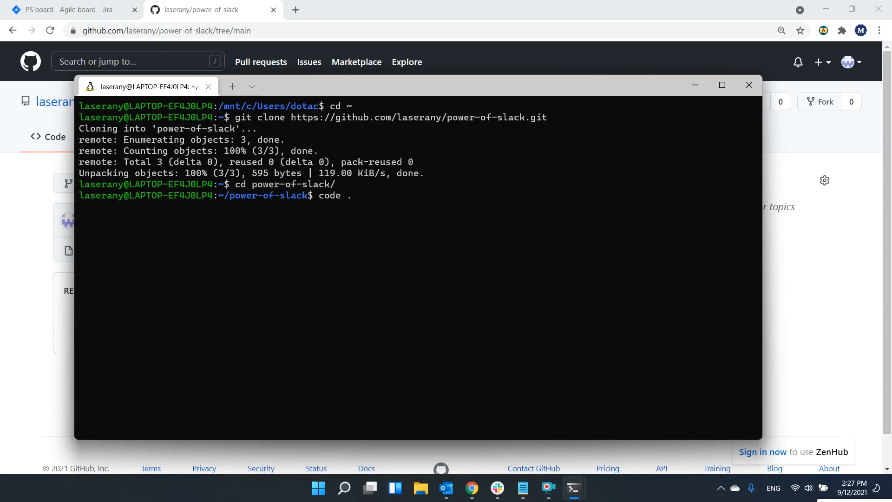
{"action": "key", "text": "Return"}
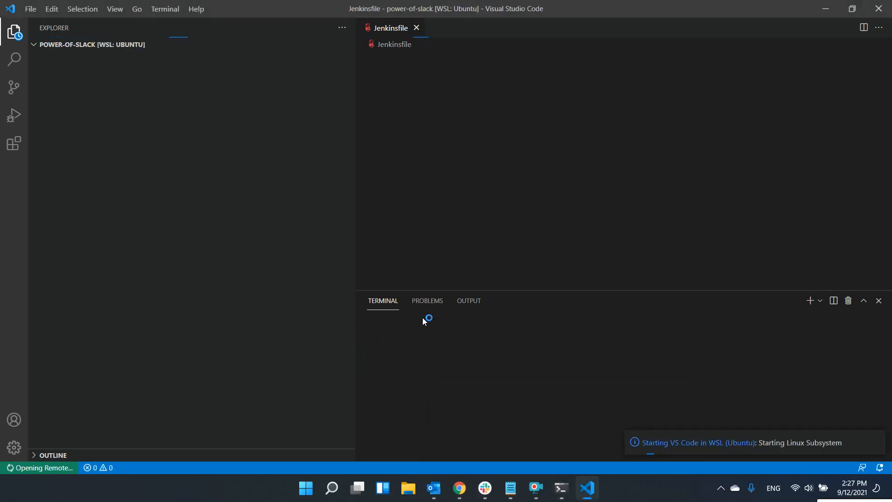
{"action": "left_click", "coordinate": [417, 28]}
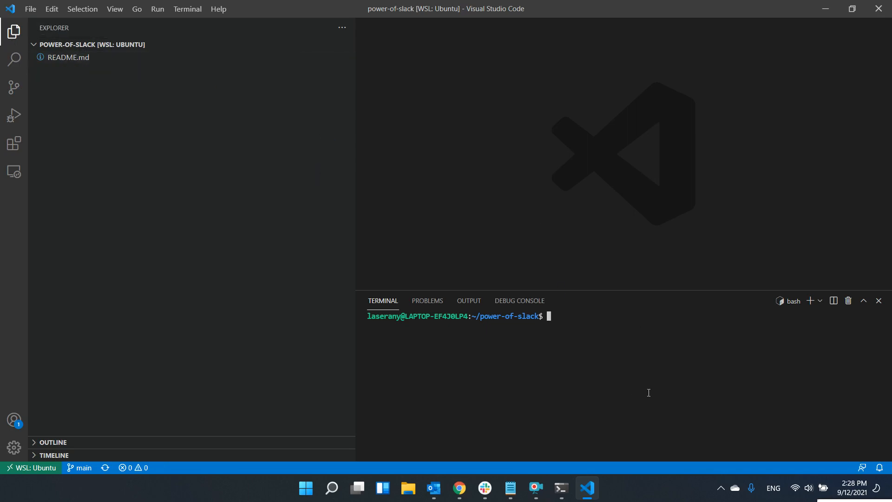
Run npx create-react-app slack-power in the integrated terminal to scaffold the React app.
{"action": "type", "text": "npx create-react-app "}
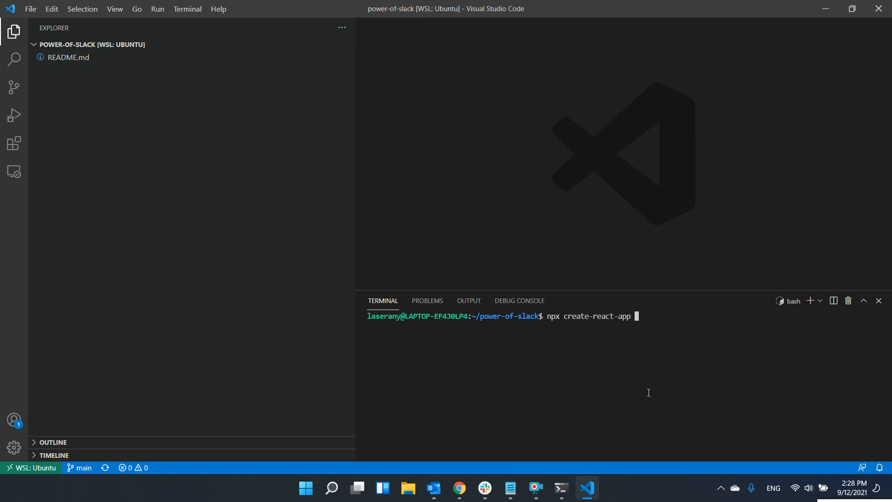
{"action": "type", "text": "slack-power"}
{"action": "key", "text": "Return"}
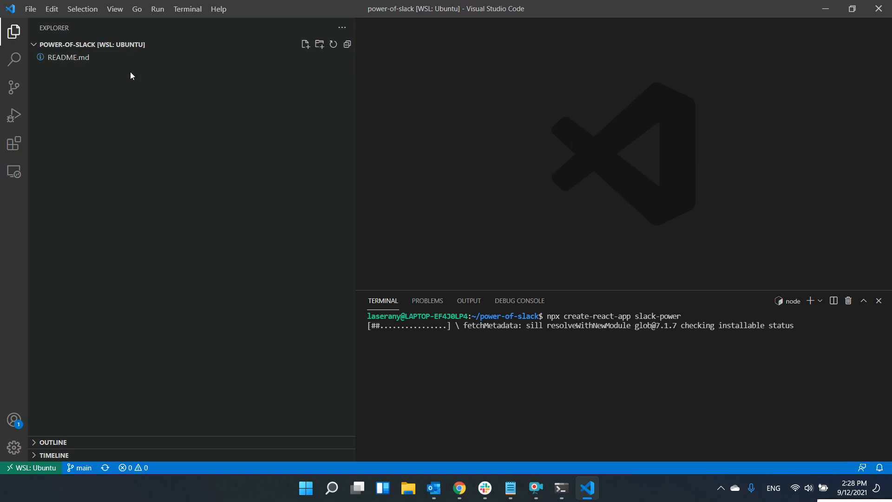
Create a new file named Jenkinsfile in the root of the power-of-slack folder.
{"action": "left_click", "coordinate": [305, 44]}
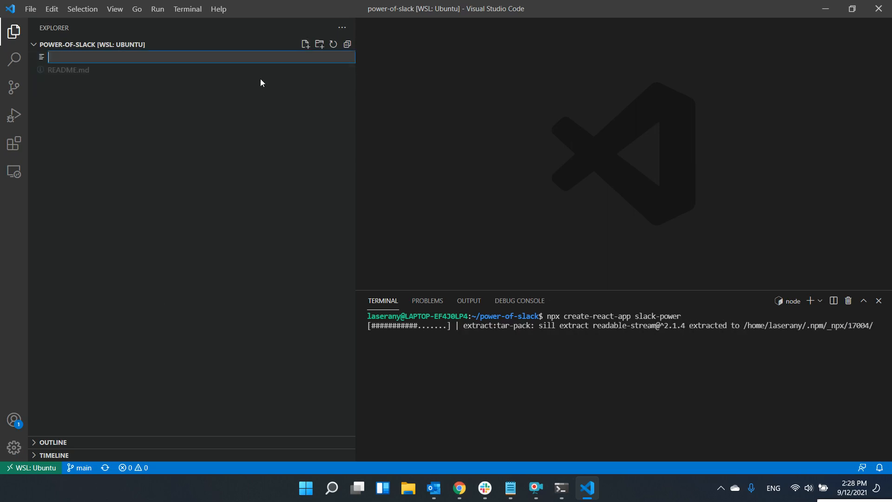
{"action": "type", "text": "Jenkinsfile"}
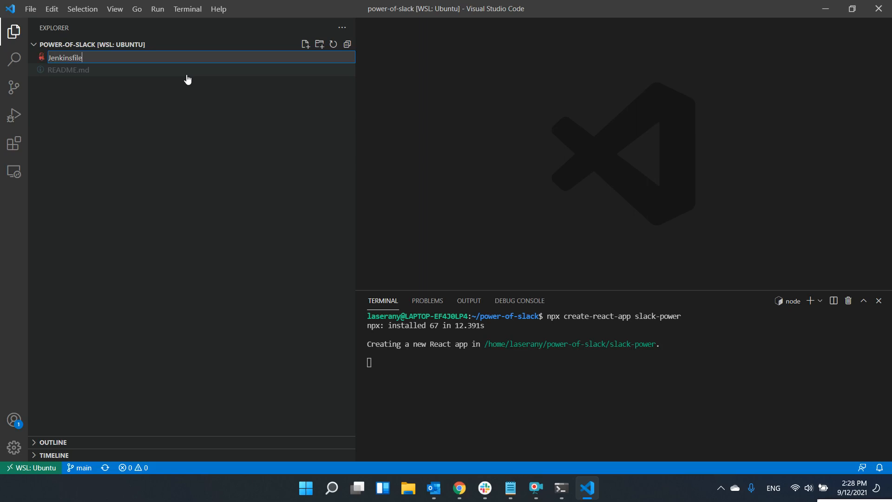
{"action": "key", "text": "Return"}
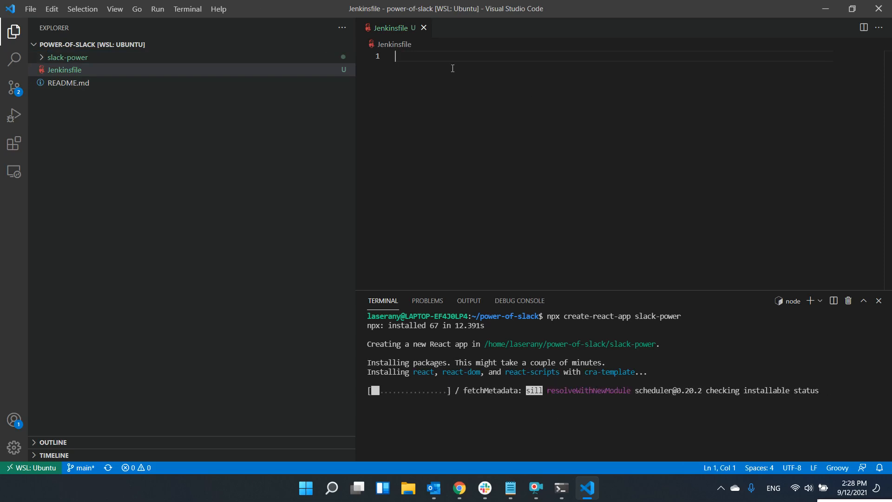
Copy the Jenkins hello-world pipeline tutorial URL from the Notepad notes and open it in a new Chrome tab.
{"action": "left_click", "coordinate": [510, 488]}
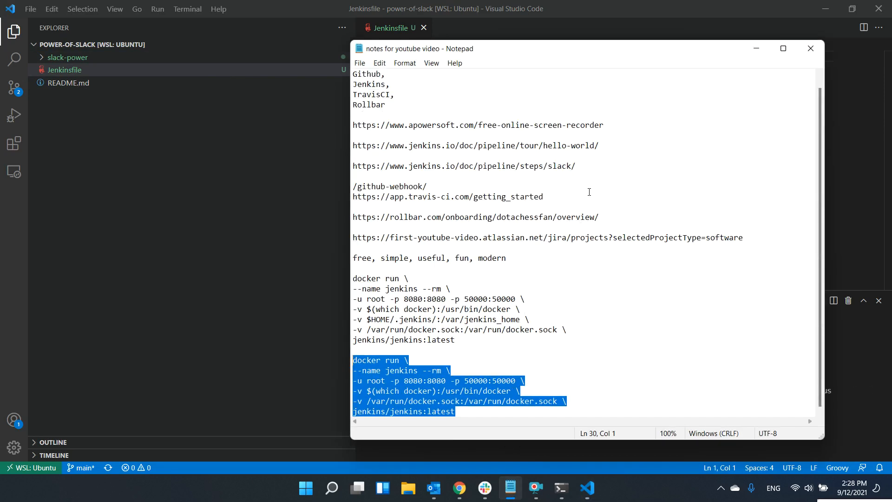
{"action": "left_click_drag", "start_coordinate": [617, 146], "coordinate": [278, 147]}
{"action": "key", "text": "ctrl+c"}
{"action": "left_click", "coordinate": [460, 487]}
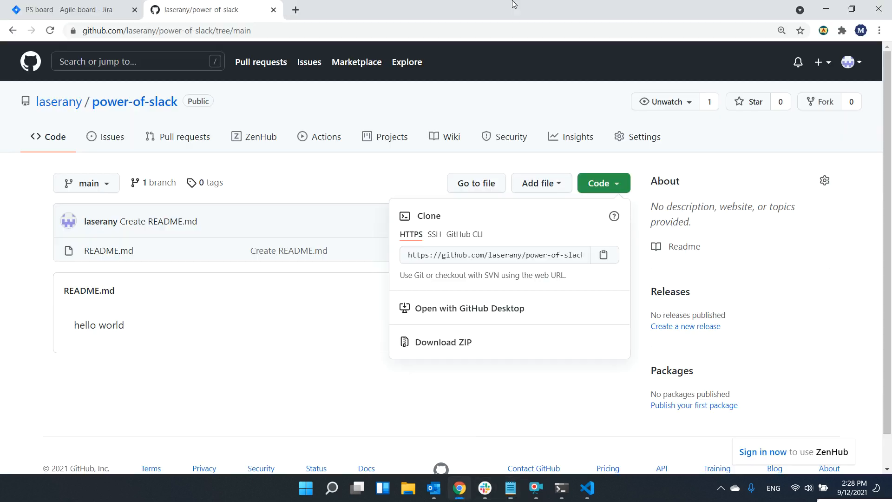
{"action": "left_click", "coordinate": [296, 9]}
{"action": "key", "text": "ctrl+v"}
{"action": "key", "text": "Return"}
Copy the Node.js / JavaScript declarative pipeline example, from "pipeline {" through its closing brace.
{"action": "scroll", "coordinate": [618, 232], "scroll_direction": "down", "scroll_amount": 10}
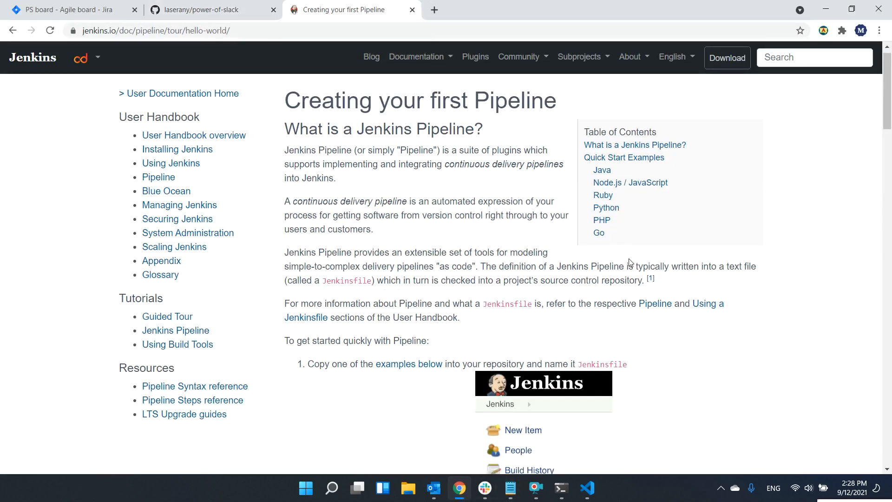
{"action": "scroll", "coordinate": [597, 177], "scroll_direction": "down", "scroll_amount": 8}
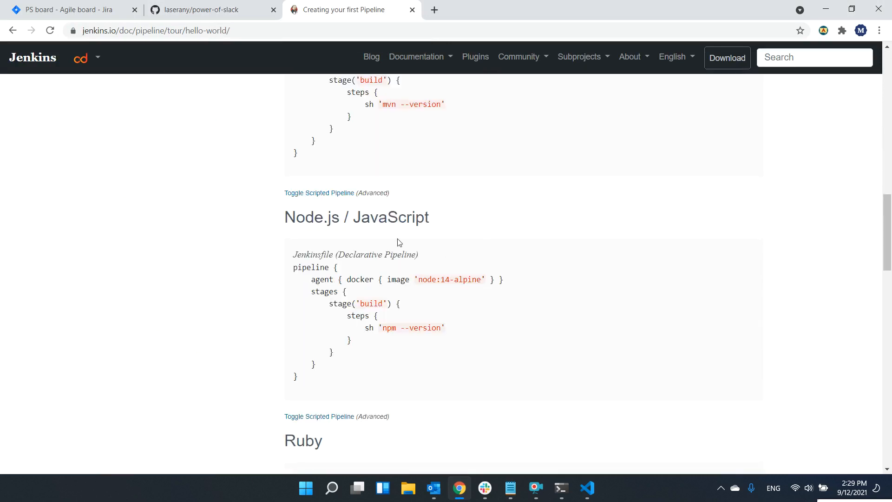
{"action": "left_click_drag", "start_coordinate": [304, 389], "coordinate": [295, 275]}
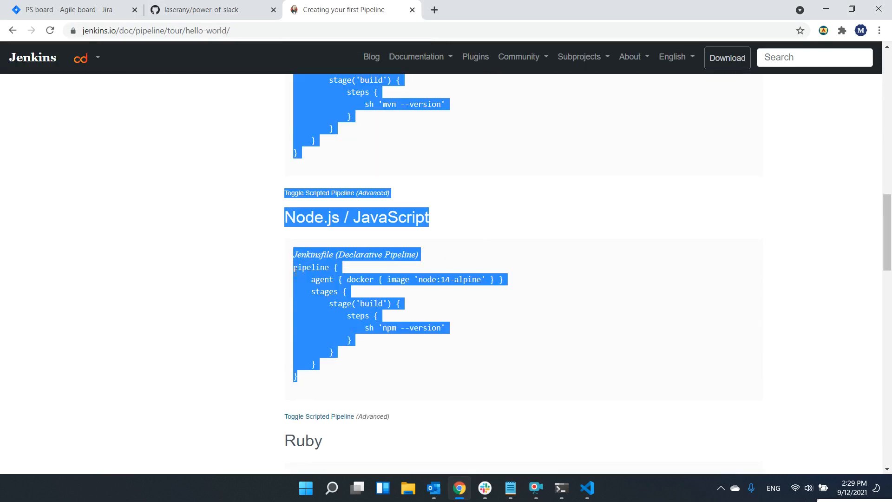
{"action": "left_click", "coordinate": [295, 275]}
{"action": "left_click_drag", "start_coordinate": [306, 380], "coordinate": [283, 269]}
{"action": "key", "text": "ctrl+c"}
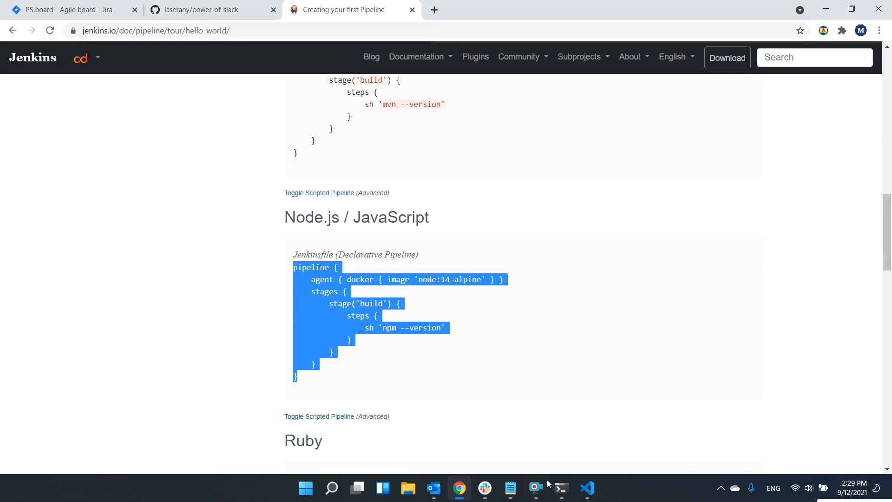
Switch to VS Code and paste the copied Node.js declarative pipeline into the empty Jenkinsfile.
{"action": "left_click", "coordinate": [588, 488]}
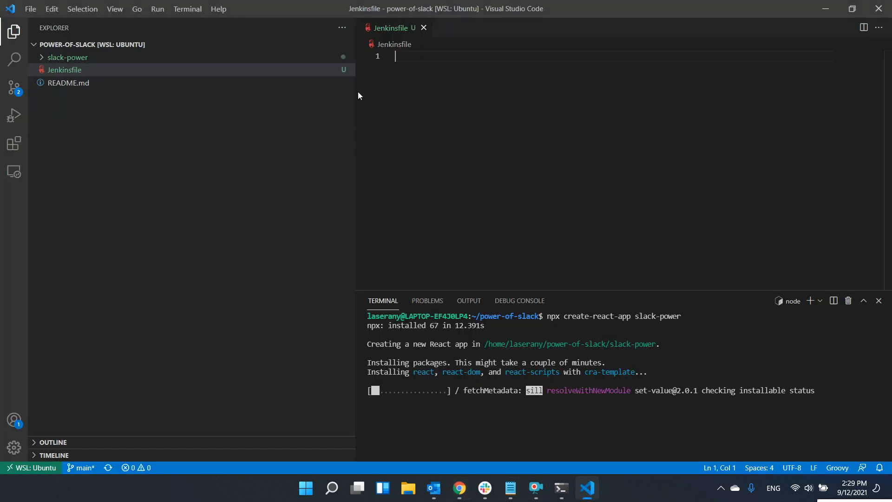
{"action": "key", "text": "ctrl+v"}
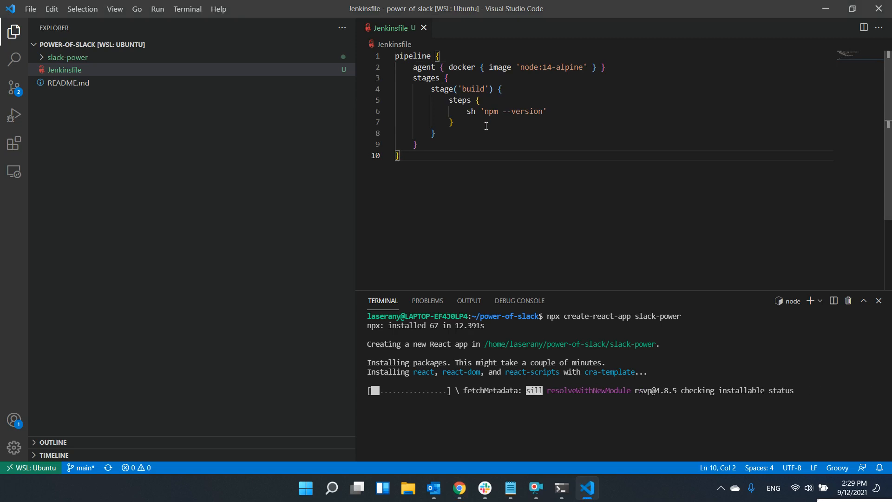
{"action": "left_click", "coordinate": [480, 138]}
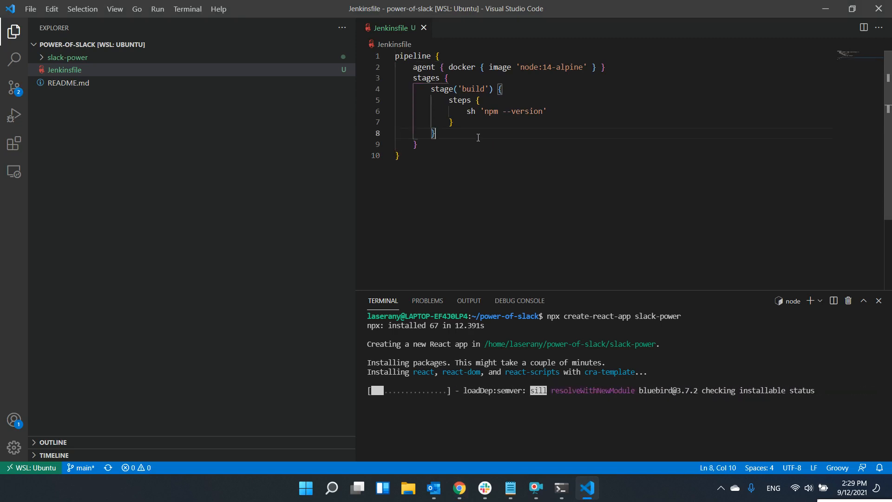
Open the local Jenkins server at localhost:8080 in a new Chrome tab.
{"action": "left_click", "coordinate": [462, 495]}
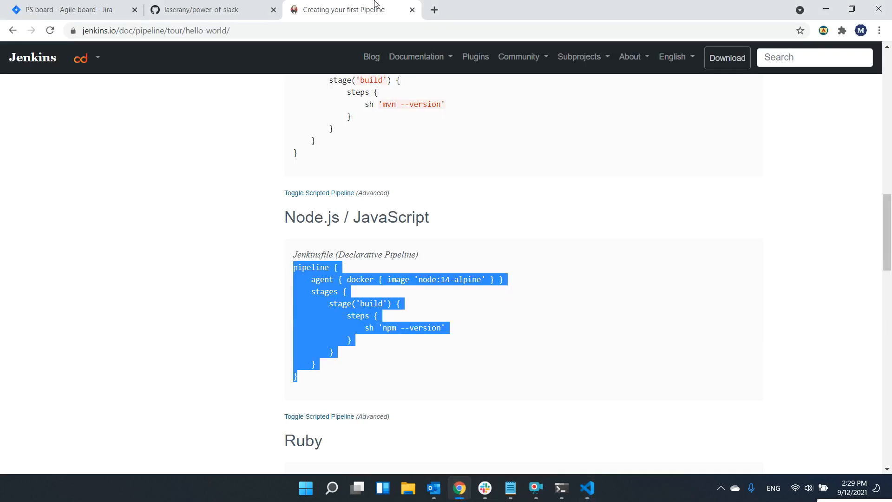
{"action": "left_click", "coordinate": [434, 9]}
{"action": "type", "text": "localhost:8080"}
{"action": "key", "text": "Return"}
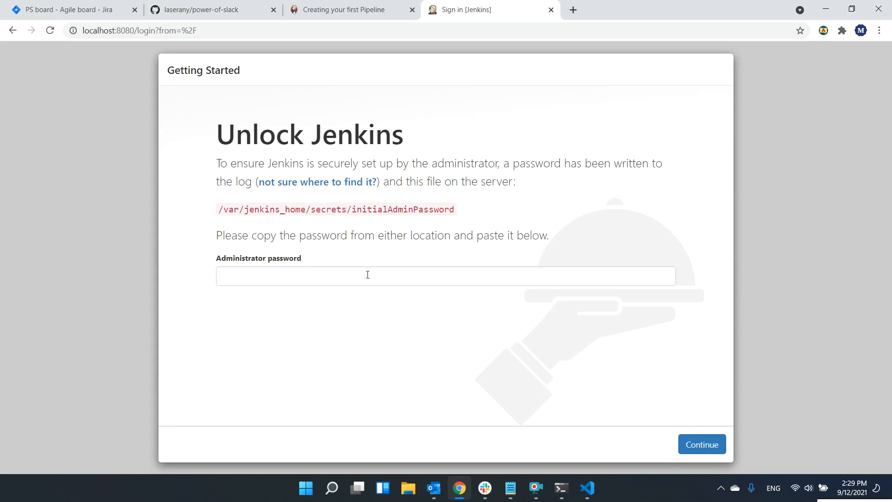
Copy the generated initial administrator password from the Jenkins log in the terminal window.
{"action": "left_click", "coordinate": [368, 275]}
{"action": "left_click", "coordinate": [561, 488]}
{"action": "left_click", "coordinate": [546, 467]}
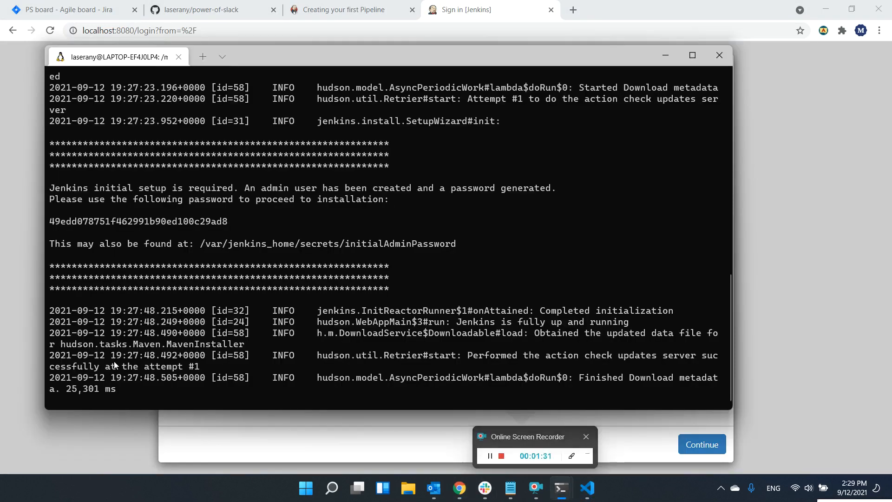
{"action": "left_click_drag", "start_coordinate": [48, 224], "coordinate": [228, 221]}
{"action": "key", "text": "ctrl+c"}
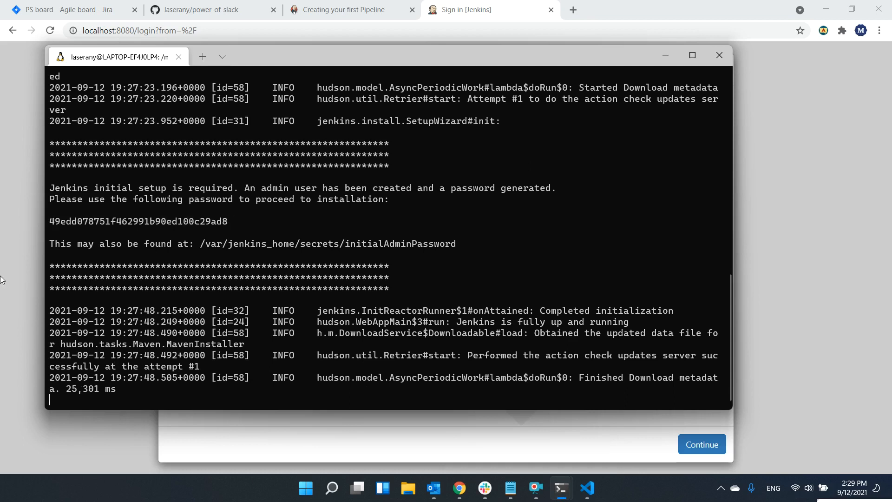
Back in Chrome, unlock Jenkins by pasting the copied administrator password and start installing the suggested plugins.
{"action": "left_click", "coordinate": [1, 277]}
{"action": "left_click", "coordinate": [532, 283]}
{"action": "key", "text": "ctrl+v"}
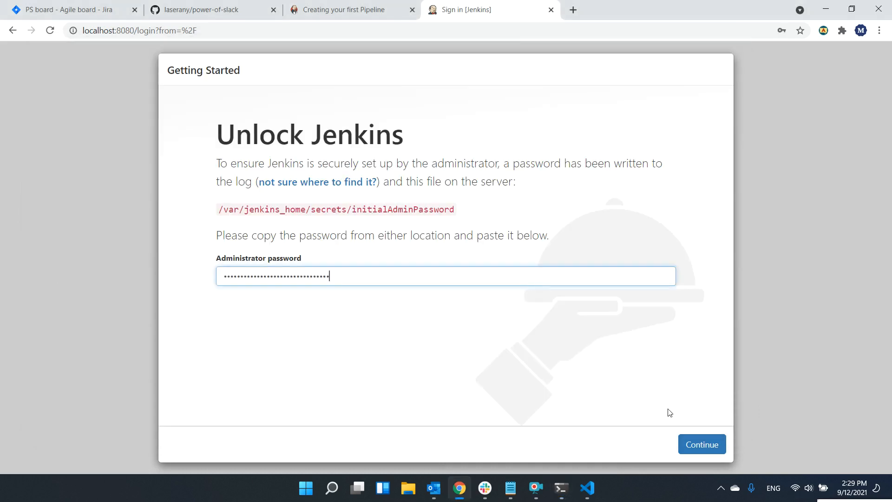
{"action": "left_click", "coordinate": [695, 444]}
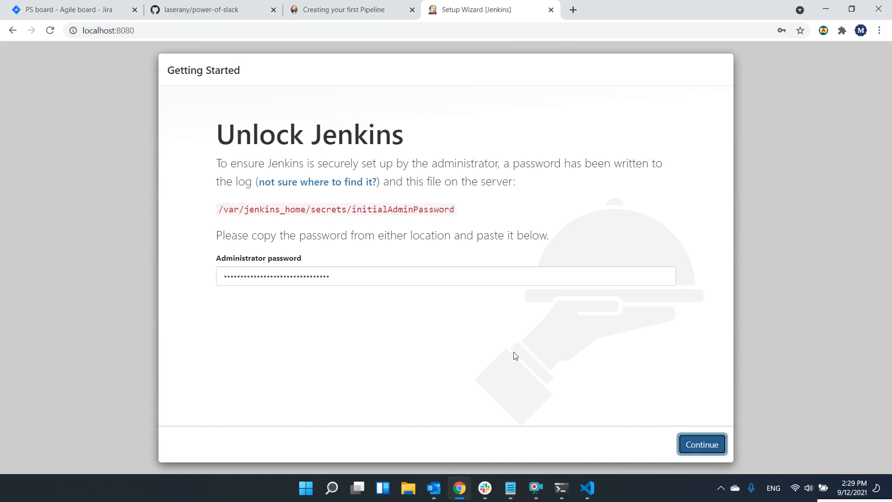
{"action": "left_click", "coordinate": [384, 226]}
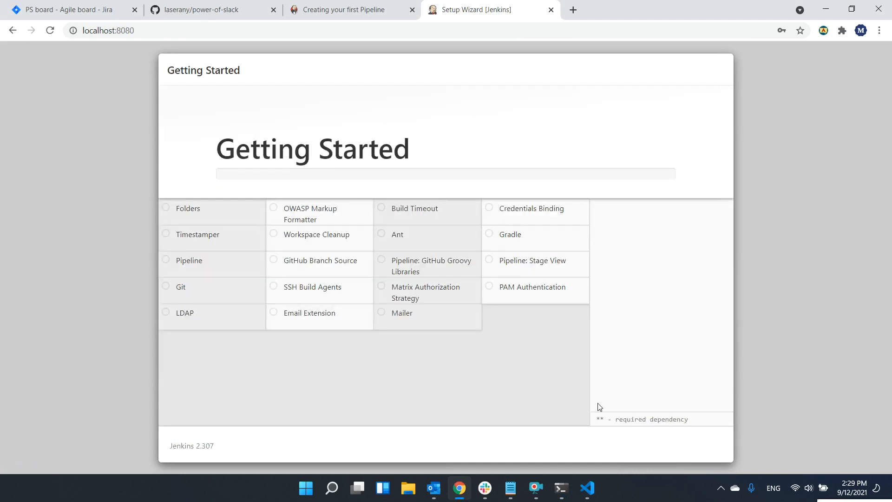
{"action": "left_click", "coordinate": [561, 491]}
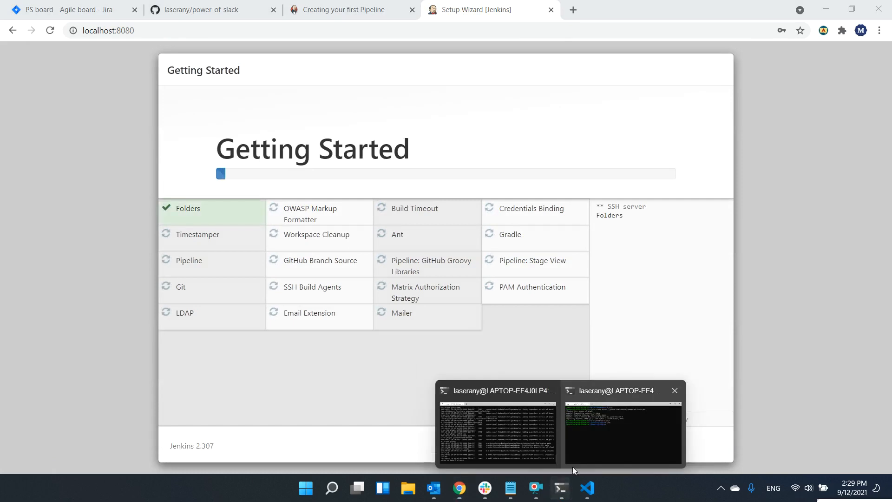
{"action": "left_click", "coordinate": [582, 442]}
{"action": "left_click", "coordinate": [587, 491]}
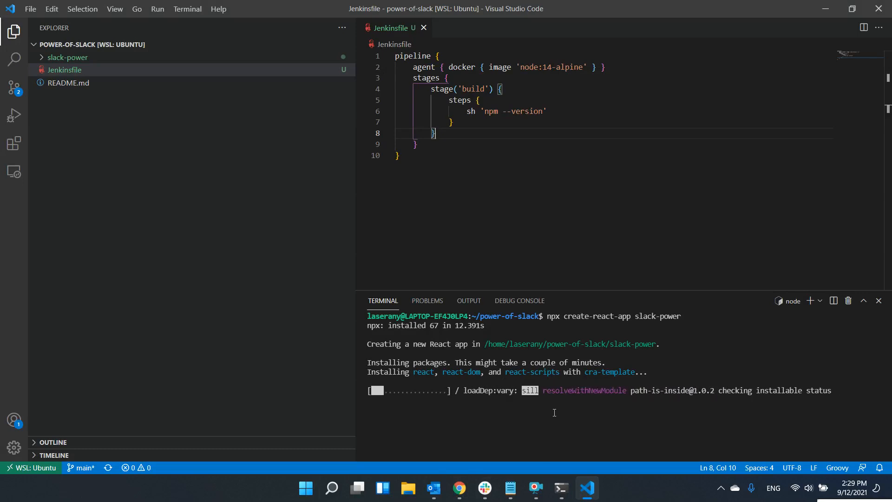
{"action": "left_click", "coordinate": [461, 489]}
{"action": "left_click", "coordinate": [94, 5]}
{"action": "left_click", "coordinate": [326, 9]}
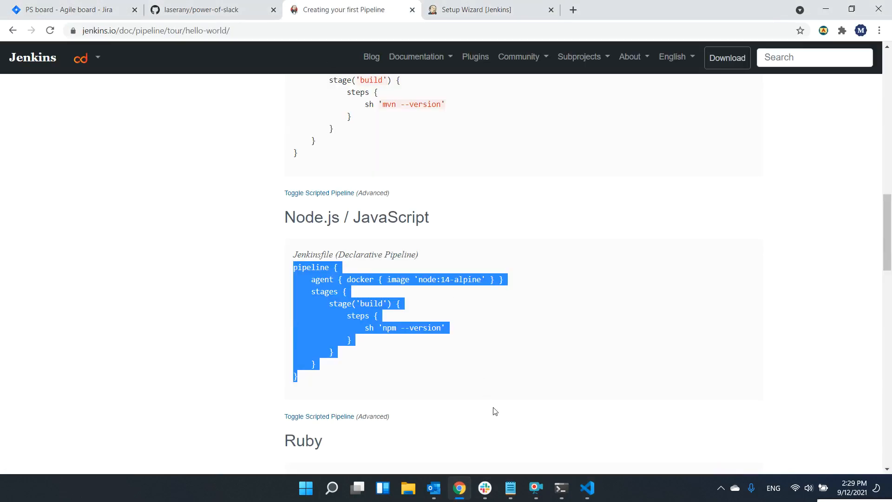
Switch to Slack and create a public channel named jenkins, skipping the addition of people.
{"action": "left_click", "coordinate": [485, 488]}
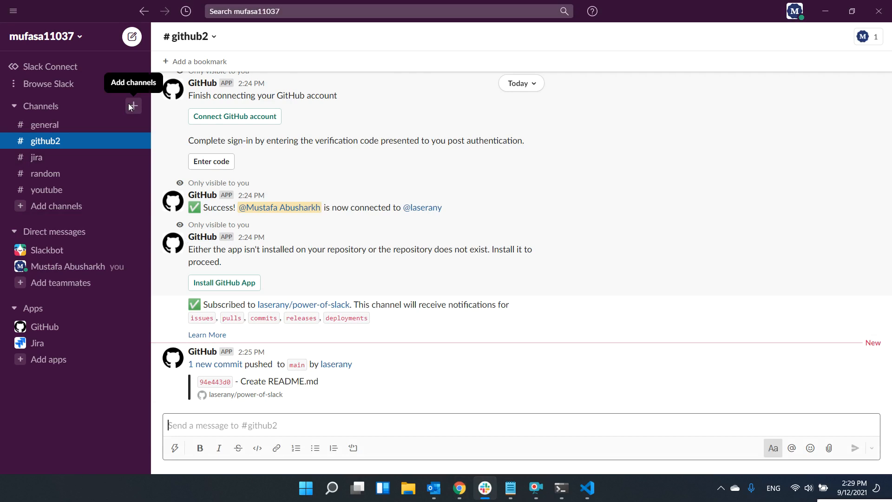
{"action": "left_click", "coordinate": [130, 105]}
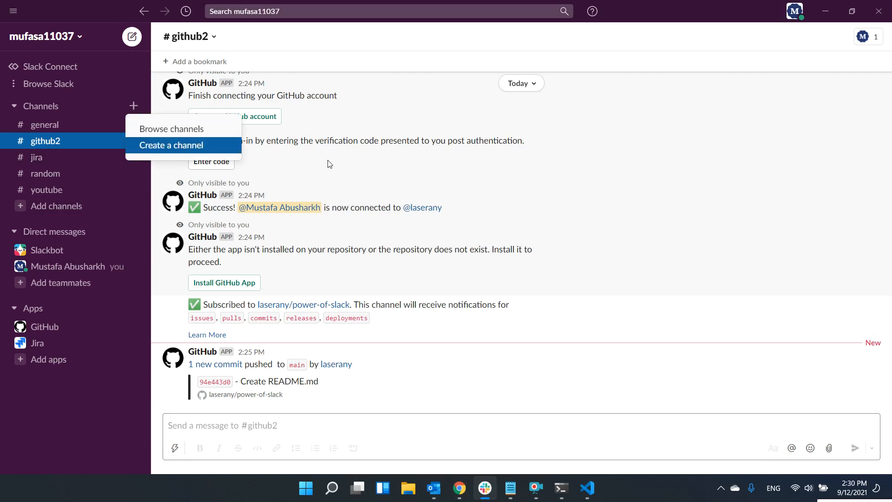
{"action": "left_click", "coordinate": [178, 147]}
{"action": "type", "text": "jenkins"}
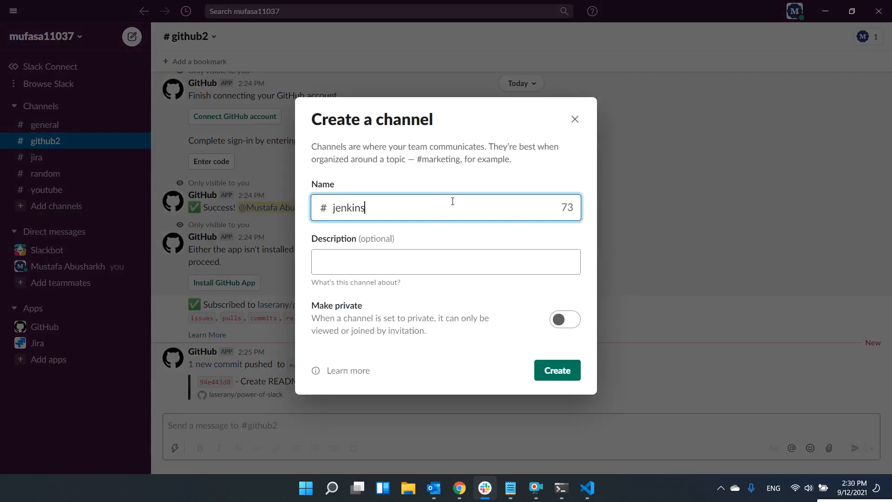
{"action": "left_click", "coordinate": [569, 367]}
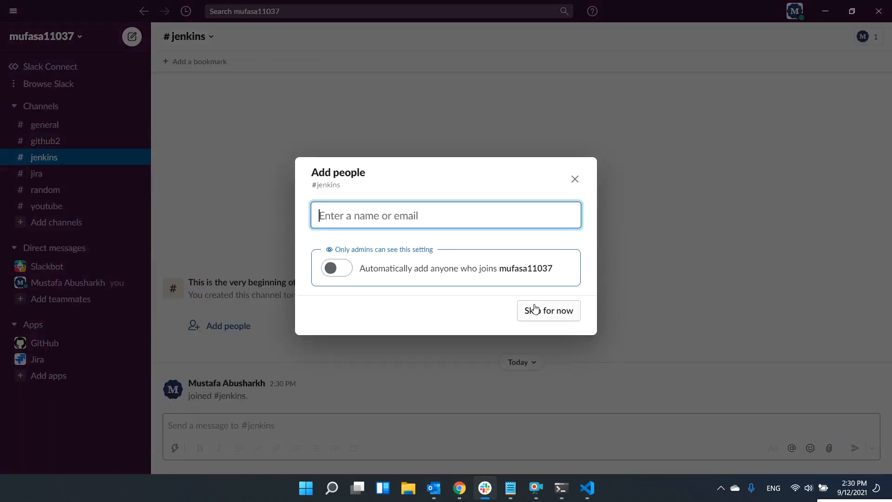
{"action": "left_click", "coordinate": [535, 309]}
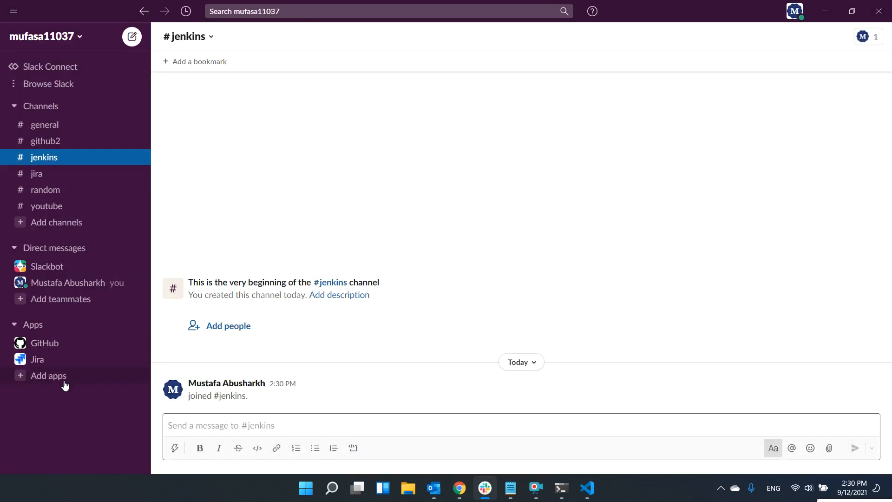
Search Slack's apps for jenkins and add Jenkins CI to the workspace through its App Directory page.
{"action": "left_click", "coordinate": [48, 376]}
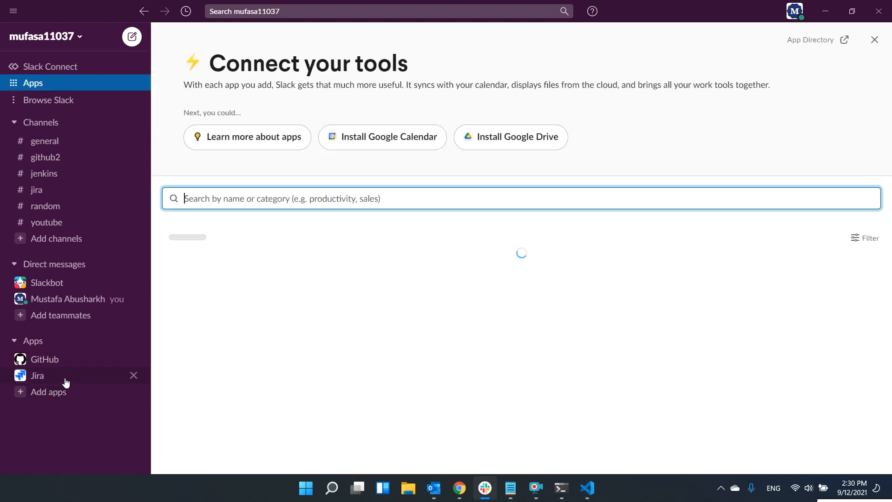
{"action": "type", "text": "jenkins"}
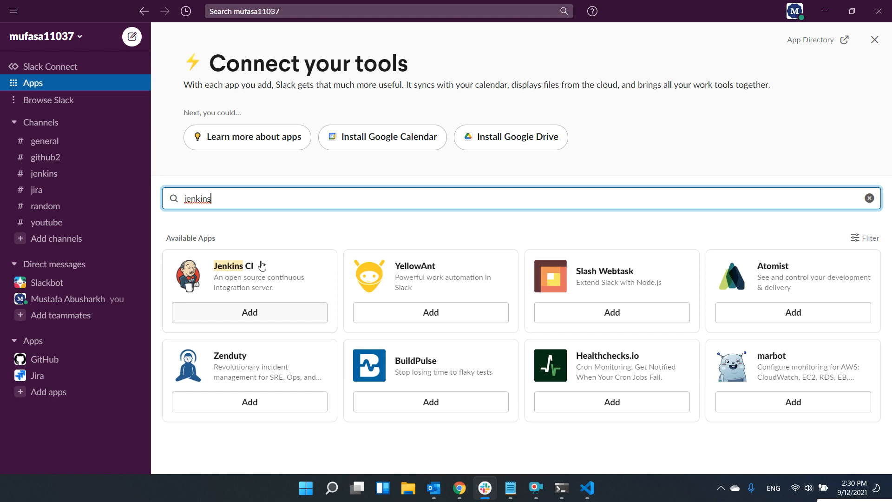
{"action": "left_click", "coordinate": [267, 316]}
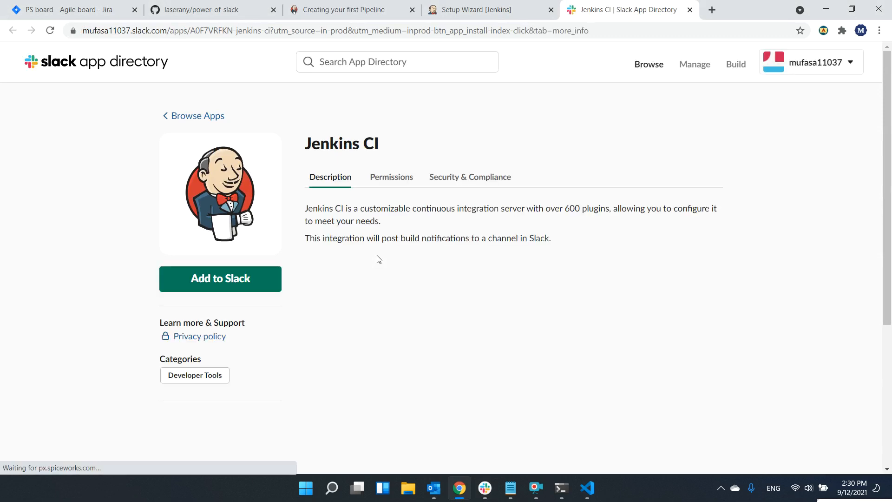
{"action": "left_click", "coordinate": [259, 277]}
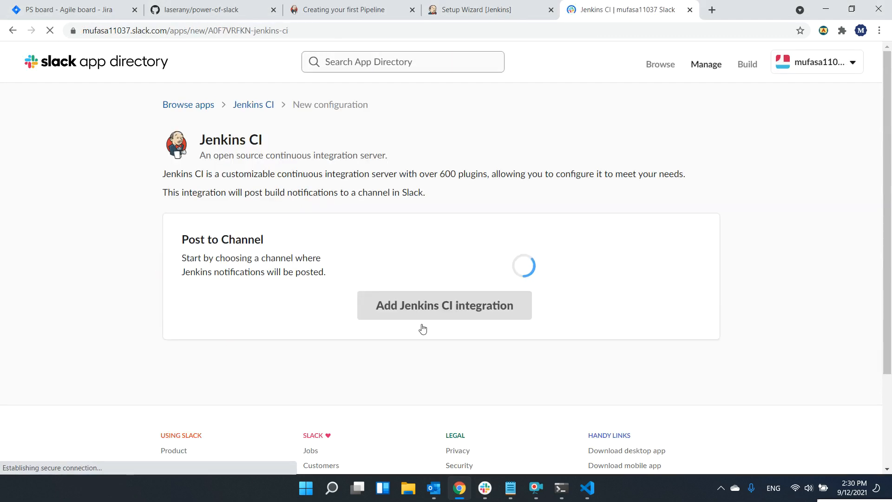
{"action": "left_click", "coordinate": [588, 489]}
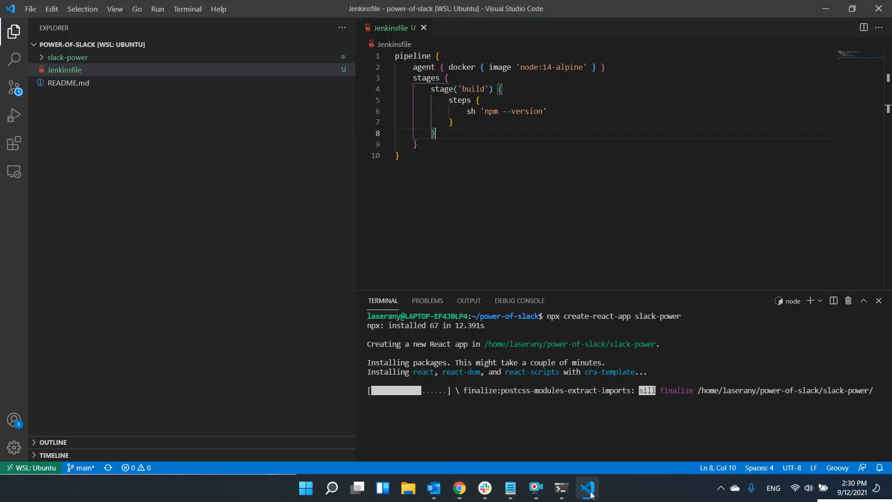
{"action": "left_click", "coordinate": [589, 491]}
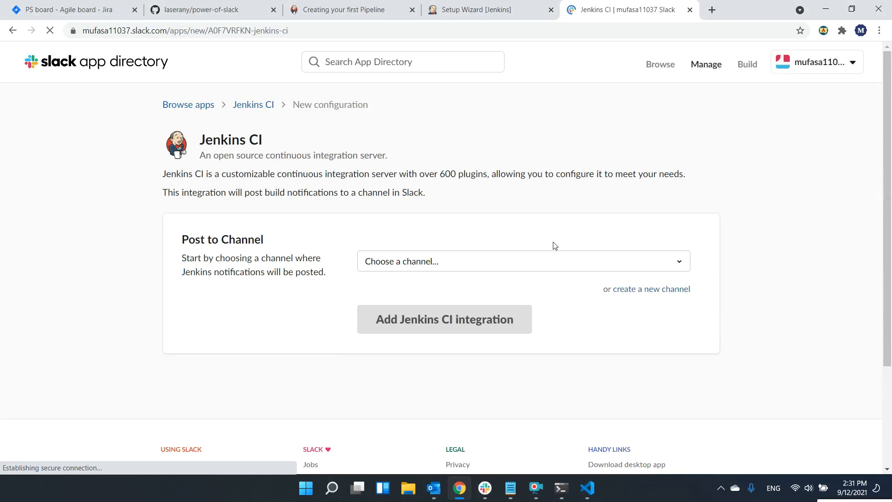
Add the Jenkins CI integration with #jenkins as its post channel, and review its setup instructions through Step 3.
{"action": "left_click", "coordinate": [511, 262]}
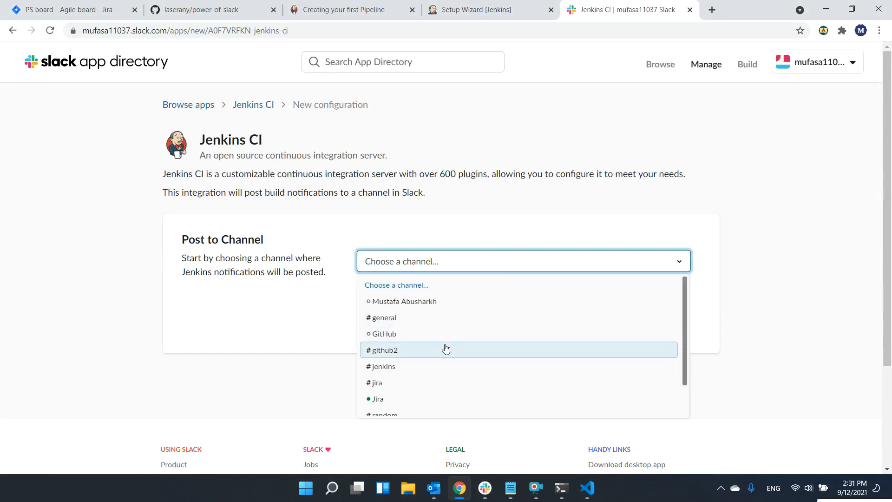
{"action": "scroll", "coordinate": [445, 349], "scroll_direction": "down", "scroll_amount": 1}
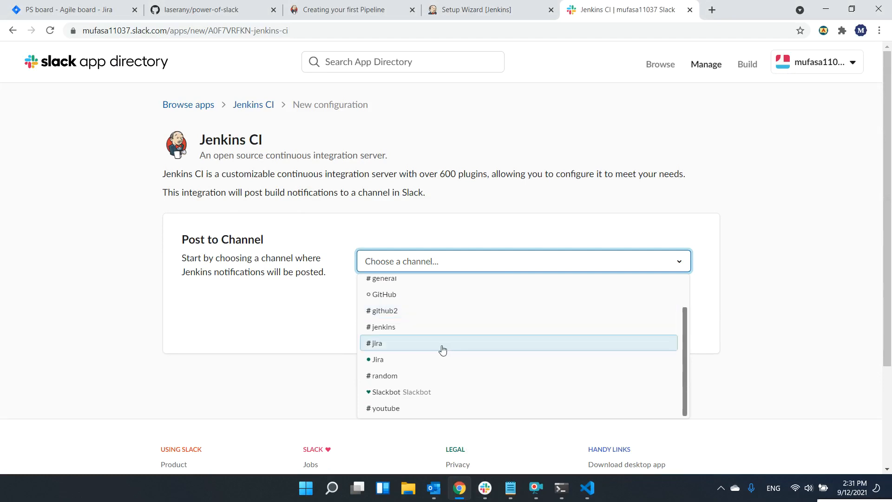
{"action": "scroll", "coordinate": [442, 346], "scroll_direction": "down", "scroll_amount": 1}
{"action": "scroll", "coordinate": [433, 316], "scroll_direction": "up", "scroll_amount": 1}
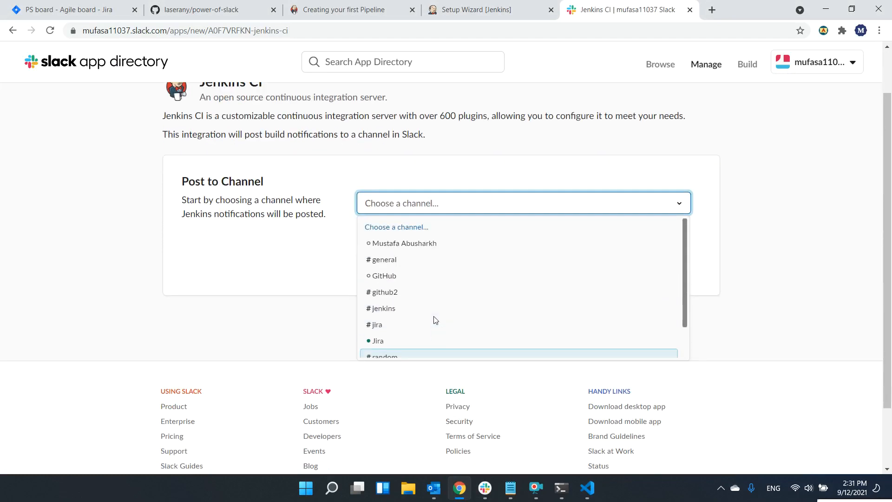
{"action": "left_click", "coordinate": [395, 309]}
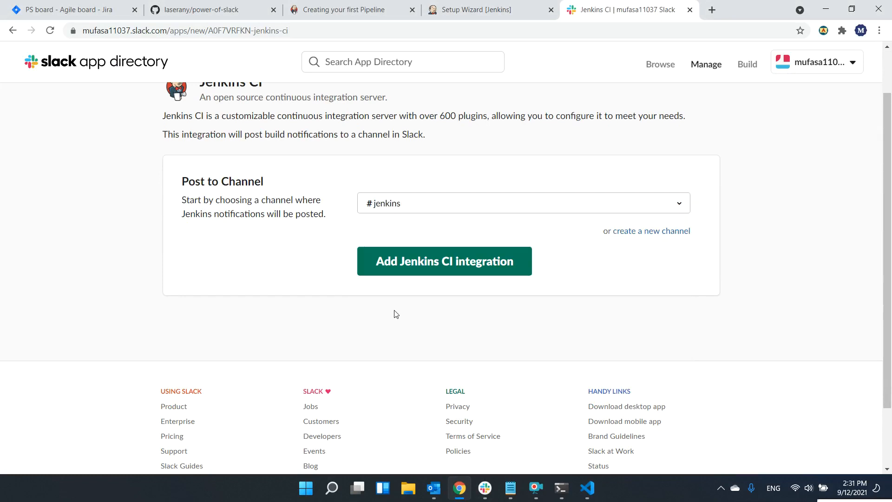
{"action": "left_click", "coordinate": [470, 263]}
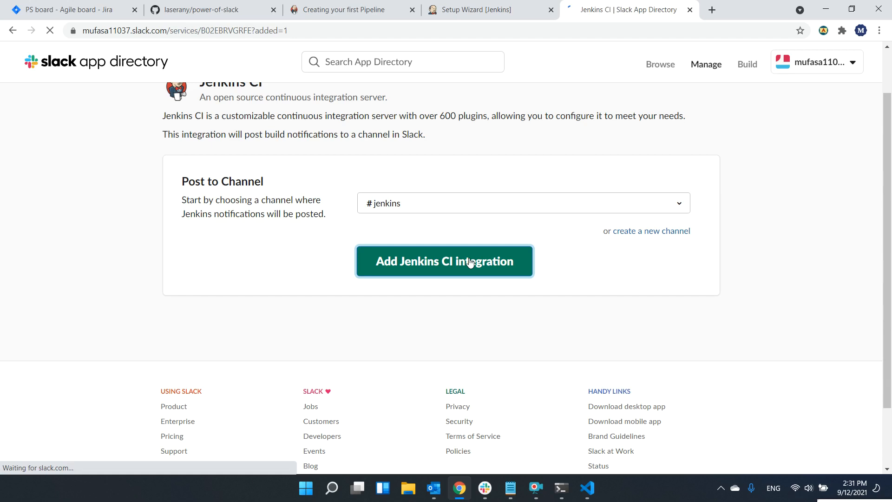
{"action": "left_click", "coordinate": [493, 8]}
{"action": "left_click", "coordinate": [624, 5]}
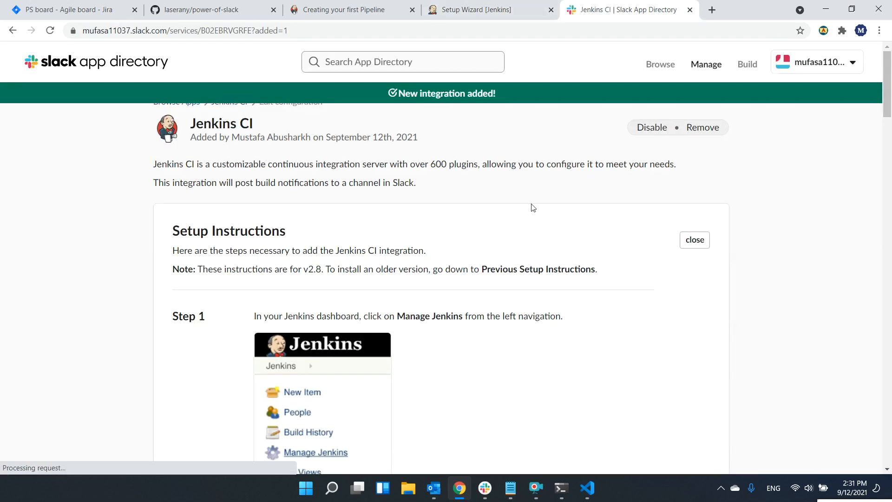
{"action": "scroll", "coordinate": [542, 249], "scroll_direction": "down", "scroll_amount": 6}
{"action": "scroll", "coordinate": [539, 251], "scroll_direction": "down", "scroll_amount": 5}
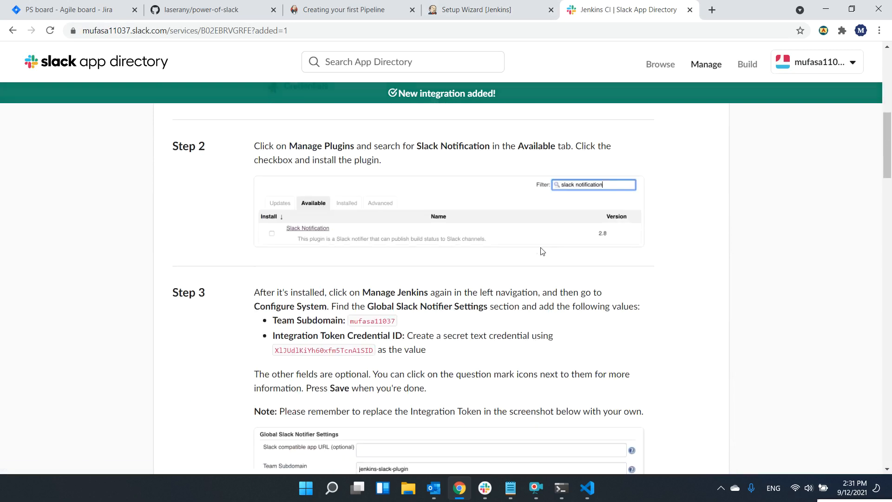
Return to the Jenkins setup wizard and skip creating the first admin user, continuing as admin.
{"action": "left_click", "coordinate": [535, 6]}
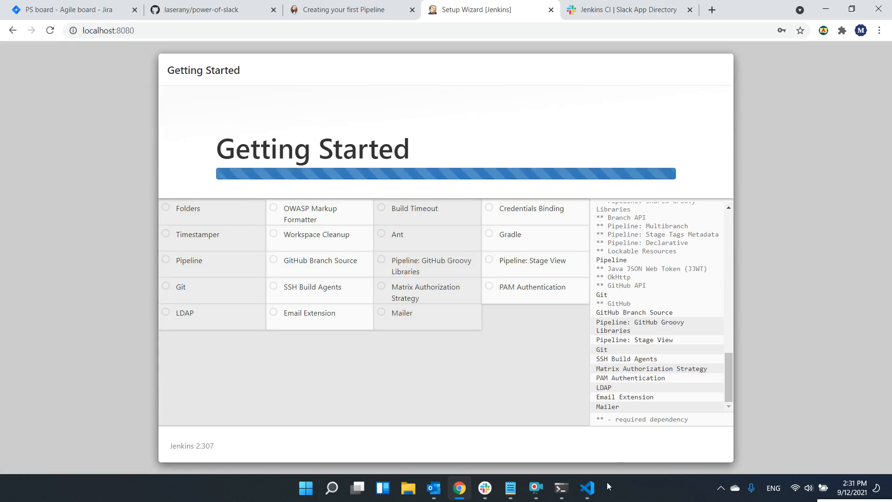
{"action": "left_click", "coordinate": [589, 489]}
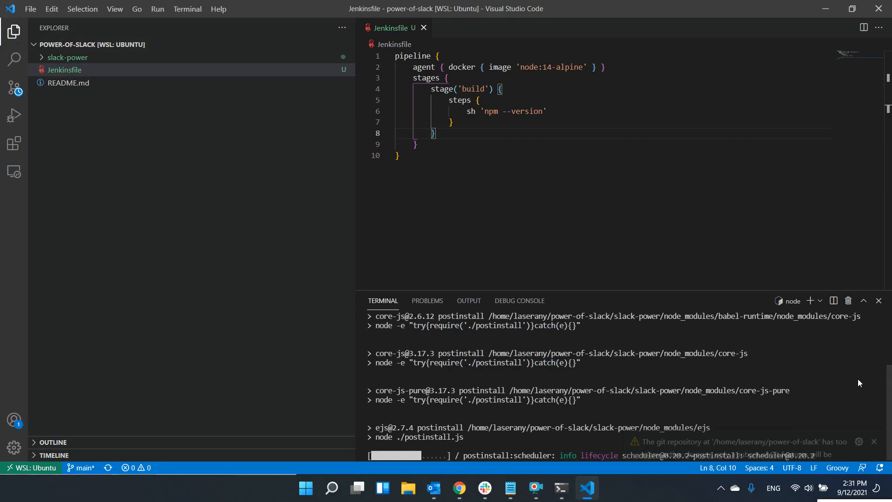
{"action": "left_click", "coordinate": [456, 492]}
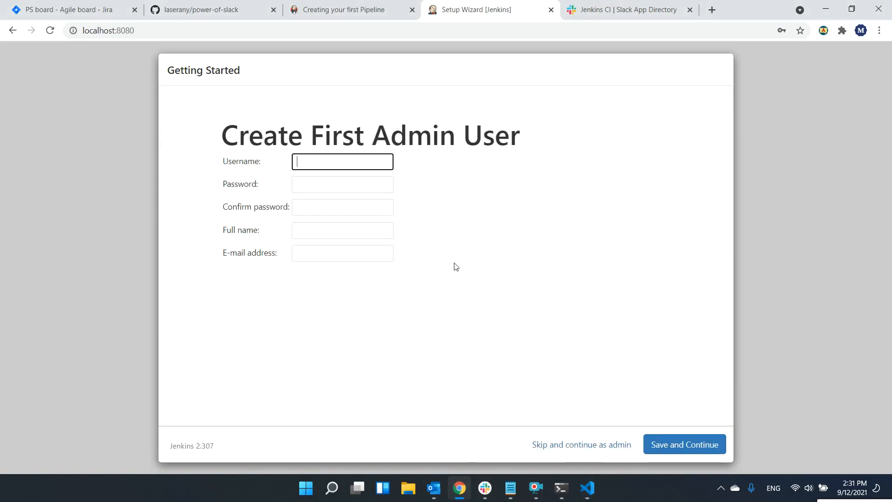
{"action": "left_click", "coordinate": [583, 449]}
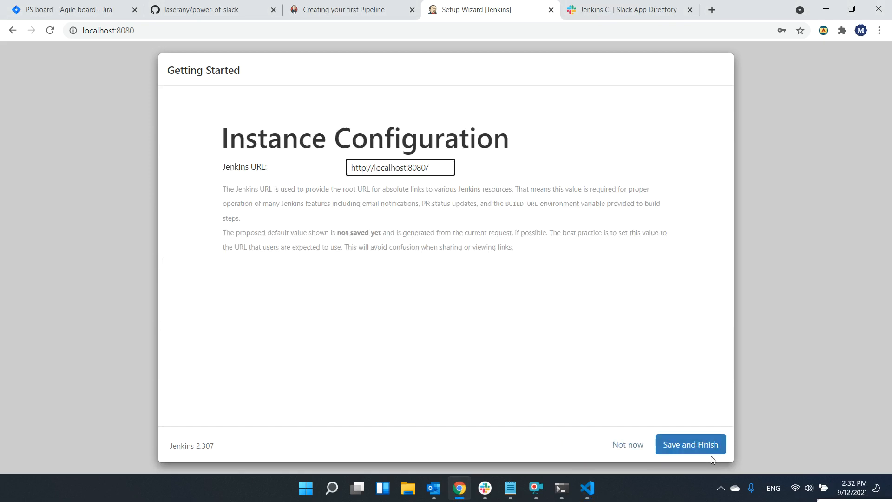
{"action": "left_click", "coordinate": [696, 447]}
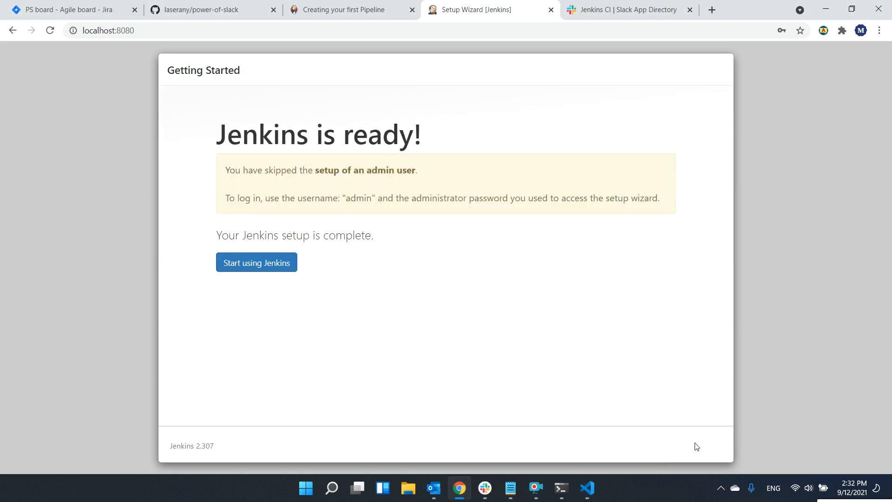
{"action": "left_click", "coordinate": [280, 265]}
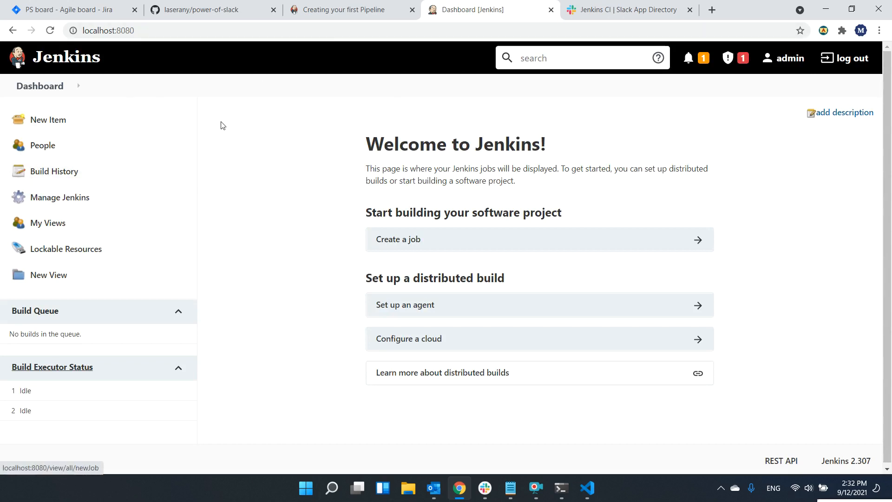
Open the available plugins in the Jenkins Plugin Manager and search them for docker.
{"action": "left_click", "coordinate": [68, 201]}
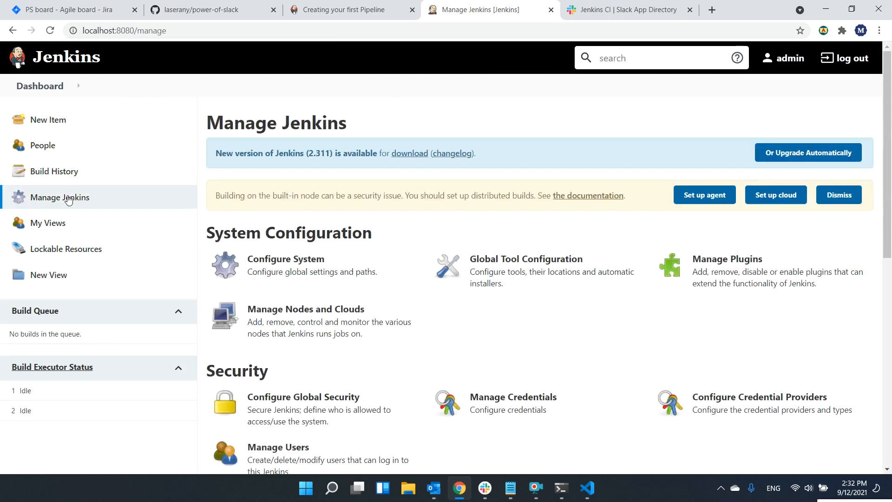
{"action": "left_click", "coordinate": [750, 277]}
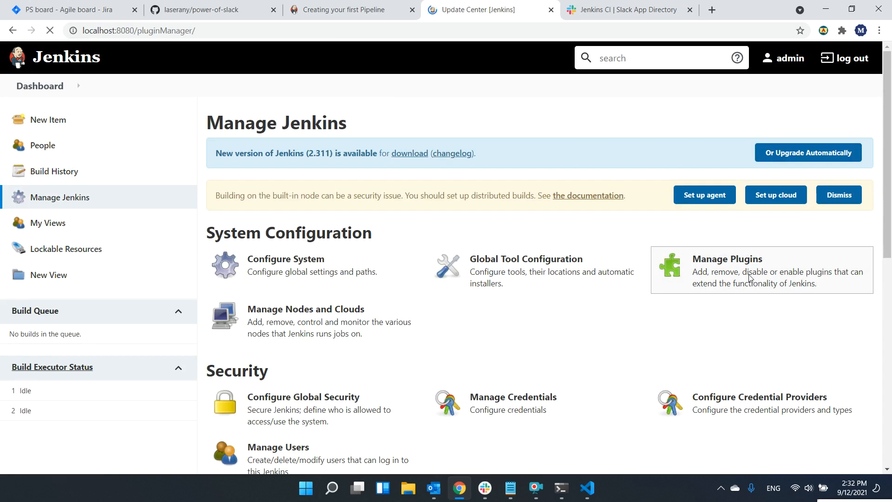
{"action": "left_click", "coordinate": [269, 149]}
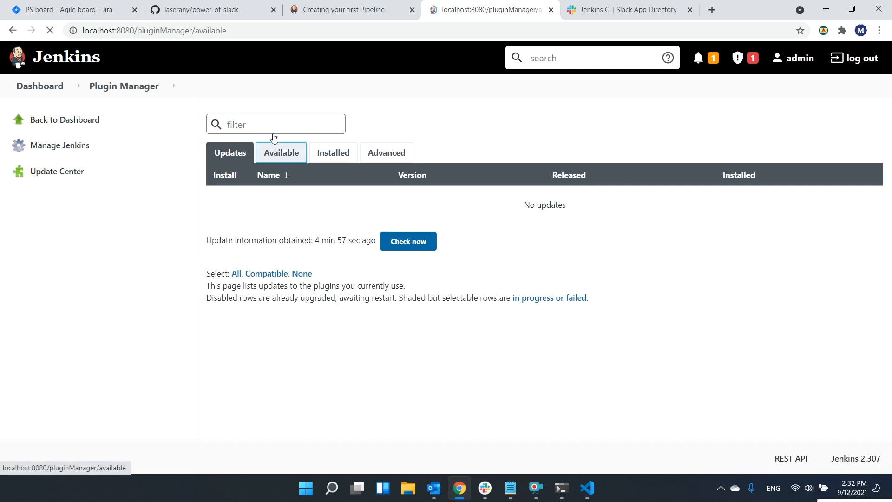
{"action": "type", "text": "docker"}
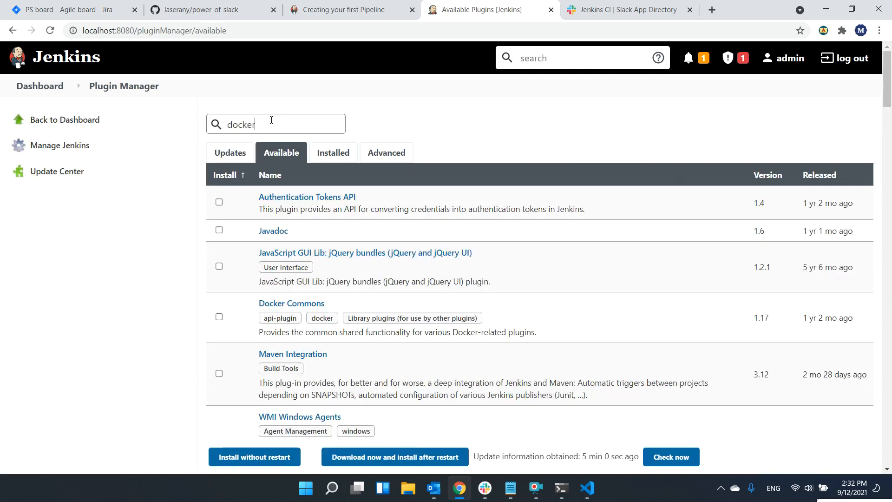
Select Docker, Docker Commons, Docker Pipeline, Docker API, docker-build-step and CloudBees Docker Build and Publish, and install them without restart.
{"action": "left_click", "coordinate": [219, 211]}
{"action": "left_click", "coordinate": [219, 260]}
{"action": "left_click", "coordinate": [219, 311]}
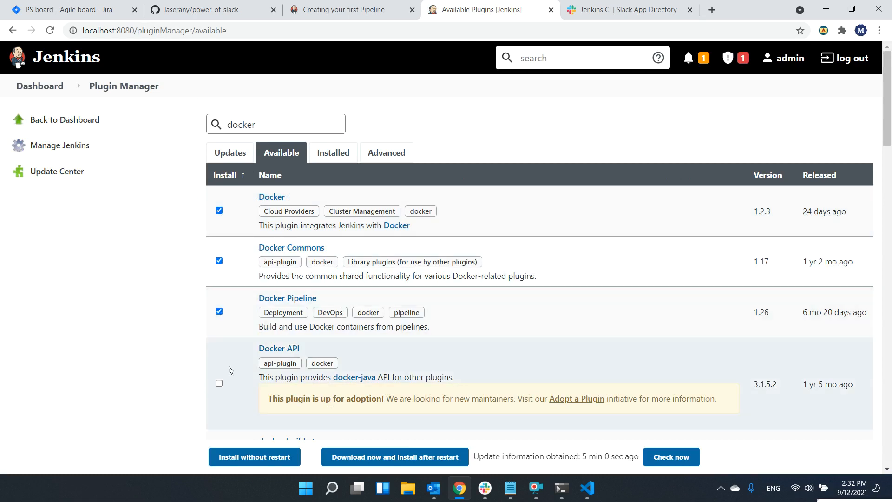
{"action": "left_click", "coordinate": [219, 384]}
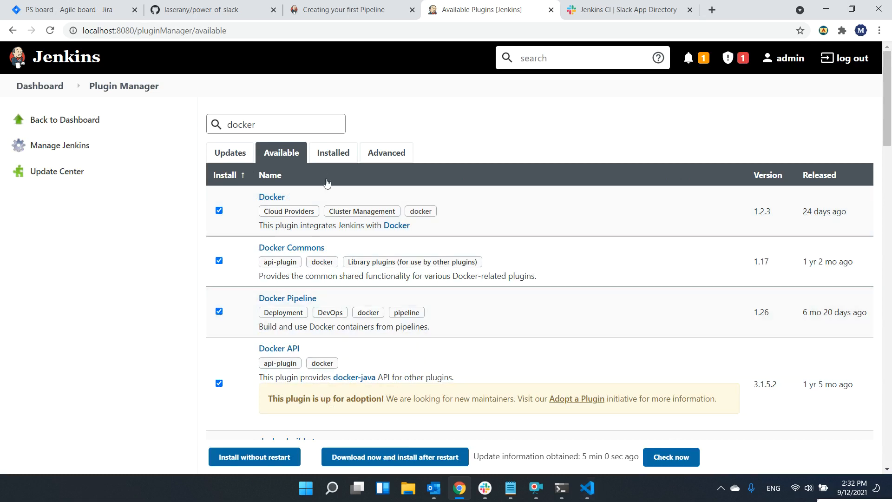
{"action": "scroll", "coordinate": [338, 203], "scroll_direction": "down", "scroll_amount": 4}
{"action": "scroll", "coordinate": [294, 289], "scroll_direction": "up", "scroll_amount": 4}
{"action": "scroll", "coordinate": [260, 325], "scroll_direction": "down", "scroll_amount": 2}
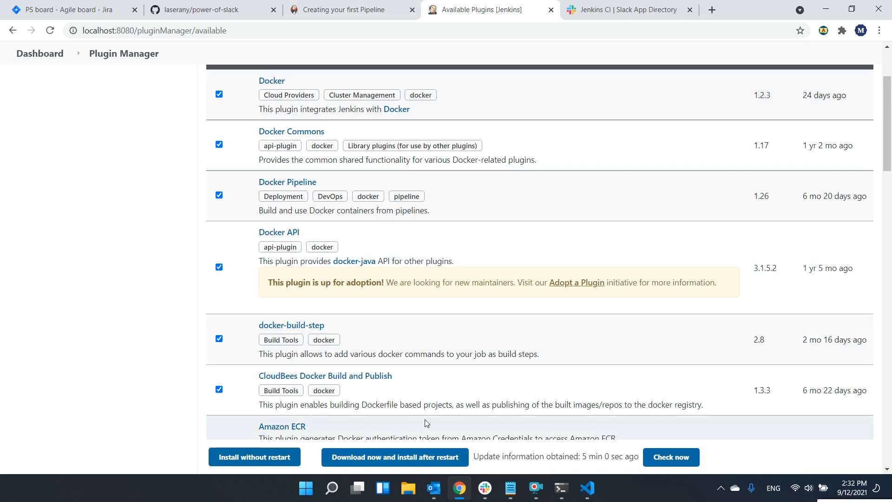
{"action": "left_click", "coordinate": [256, 458]}
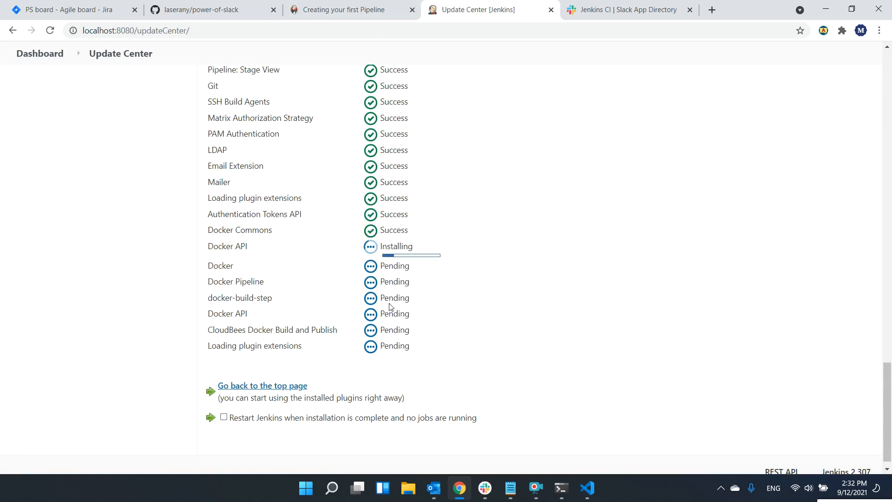
Check the React app creation in Visual Studio Code, and monitor the Docker plugin installation in the Jenkins Update Center.
{"action": "left_click", "coordinate": [590, 490]}
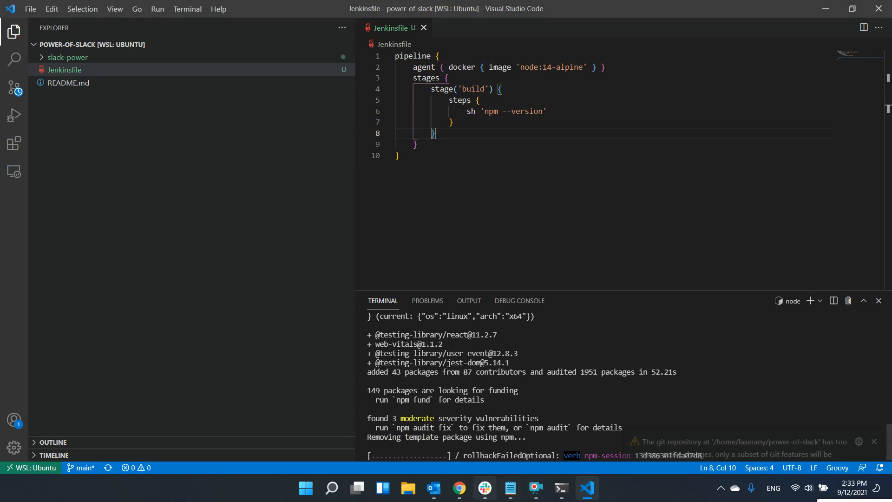
{"action": "left_click", "coordinate": [459, 488]}
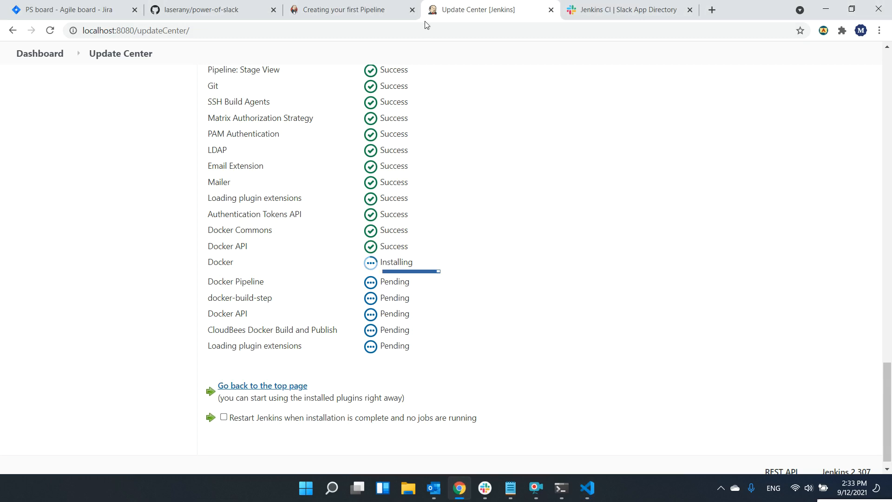
{"action": "scroll", "coordinate": [584, 148], "scroll_direction": "up", "scroll_amount": 1}
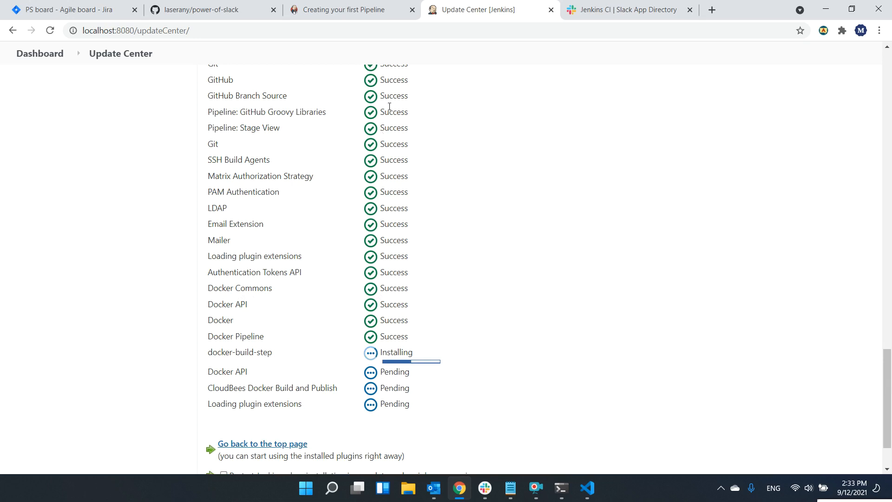
{"action": "scroll", "coordinate": [204, 225], "scroll_direction": "down", "scroll_amount": 2}
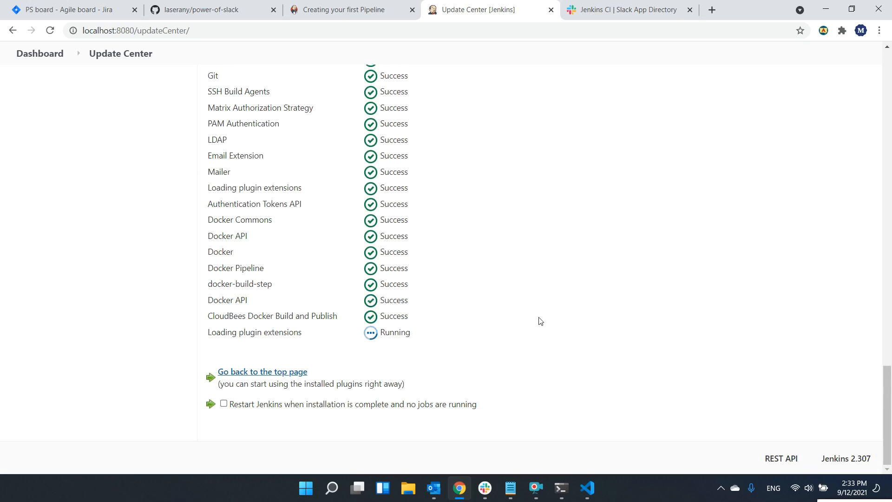
{"action": "scroll", "coordinate": [529, 250], "scroll_direction": "up", "scroll_amount": 1}
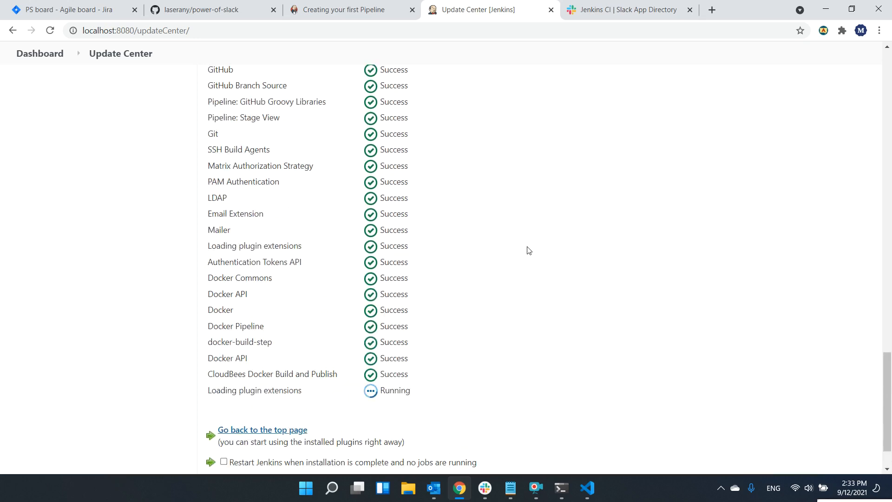
{"action": "scroll", "coordinate": [536, 261], "scroll_direction": "down", "scroll_amount": 2}
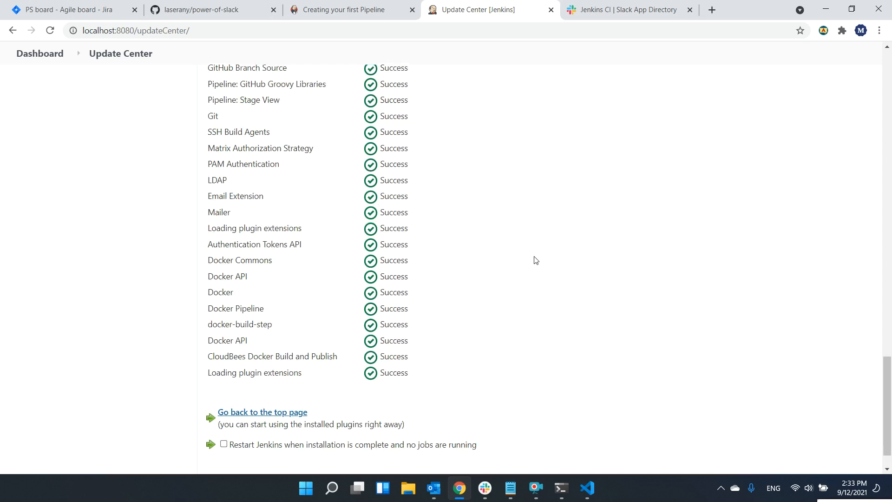
{"action": "scroll", "coordinate": [536, 261], "scroll_direction": "up", "scroll_amount": 9}
{"action": "scroll", "coordinate": [536, 260], "scroll_direction": "up", "scroll_amount": 12}
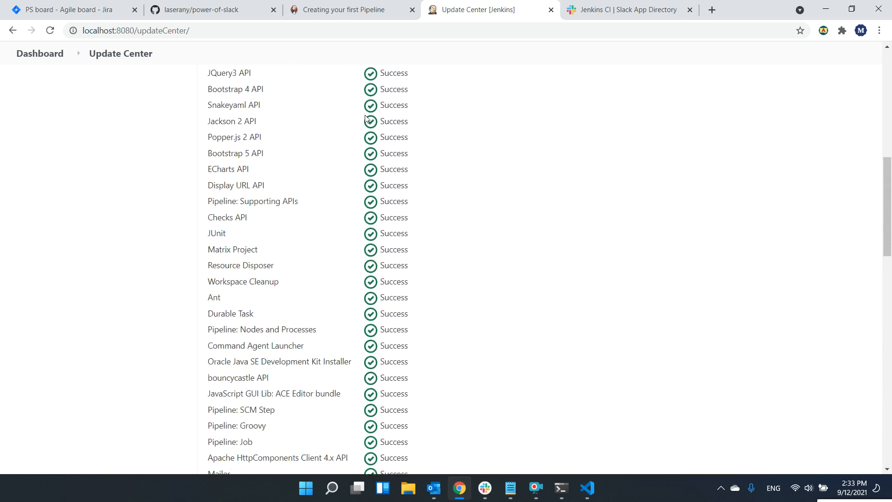
Return to the Plugin Manager from the Jenkins dashboard and show the available plugins.
{"action": "left_click", "coordinate": [31, 54]}
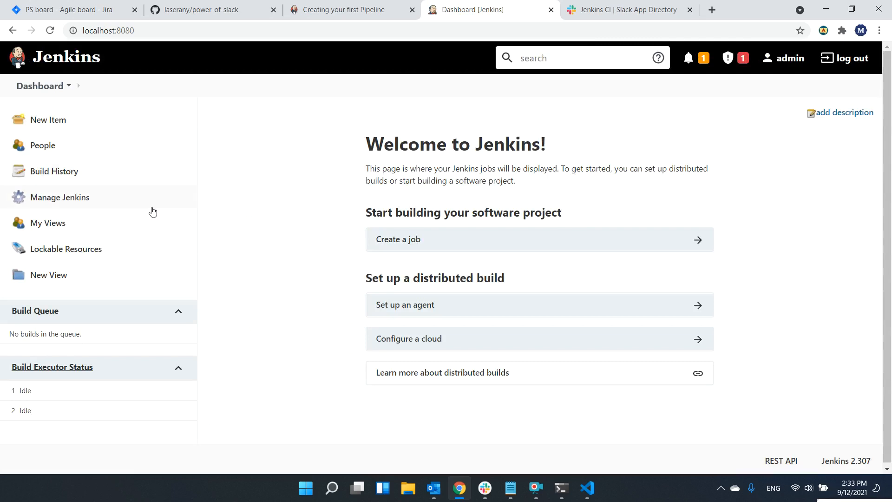
{"action": "left_click", "coordinate": [95, 206]}
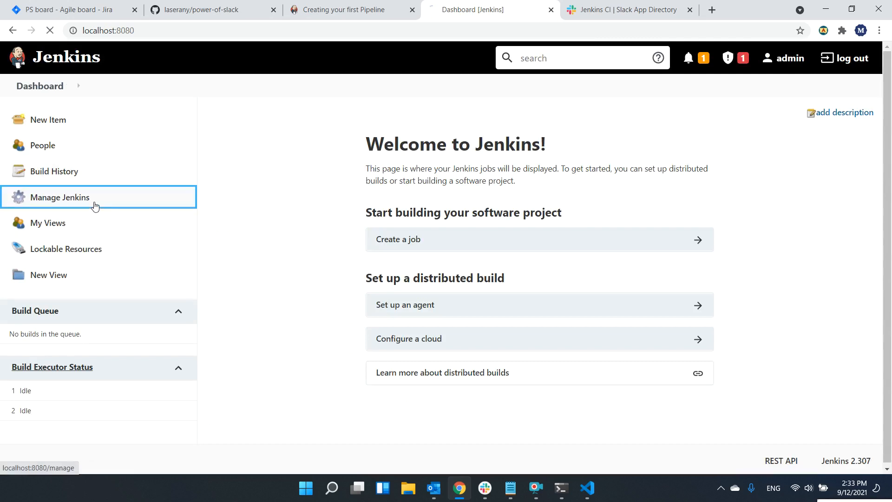
{"action": "left_click", "coordinate": [768, 282]}
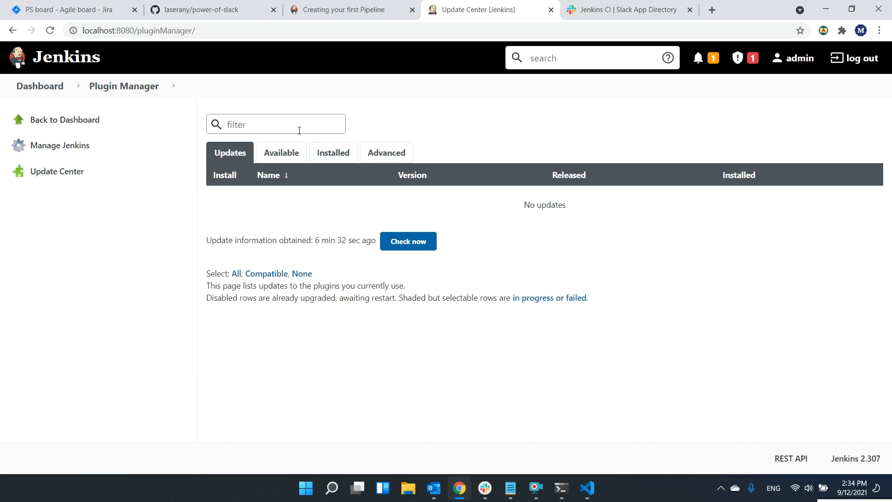
{"action": "type", "text": "slack"}
{"action": "left_click", "coordinate": [285, 147]}
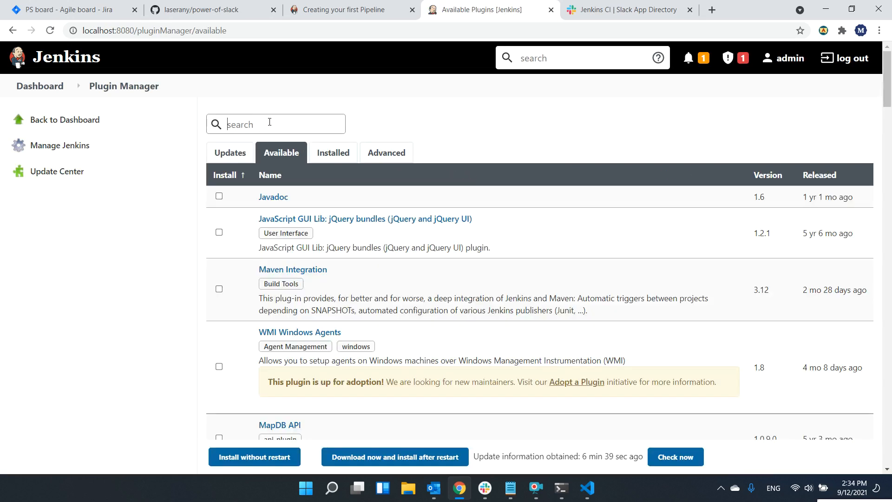
Check Step 2 of Slack's Jenkins CI instructions for the plugin name, and install Slack Notification in Jenkins without restart.
{"action": "left_click", "coordinate": [588, 5]}
{"action": "scroll", "coordinate": [521, 240], "scroll_direction": "up", "scroll_amount": 6}
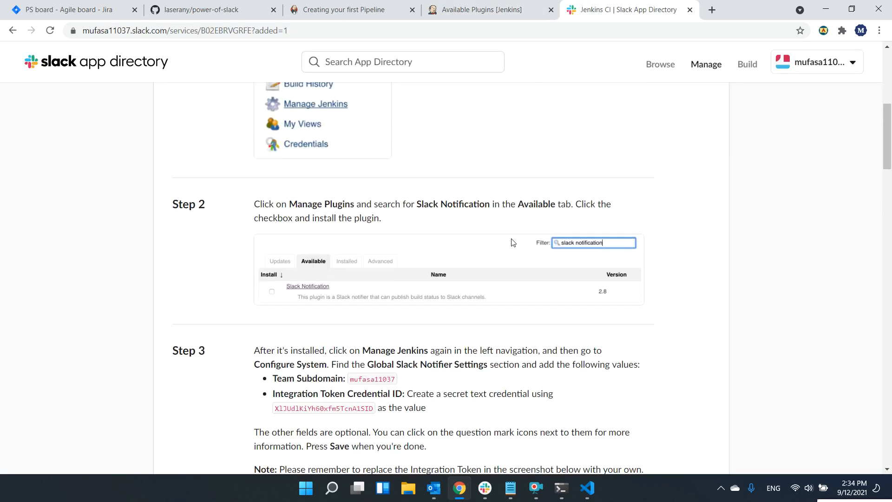
{"action": "left_click", "coordinate": [462, 3]}
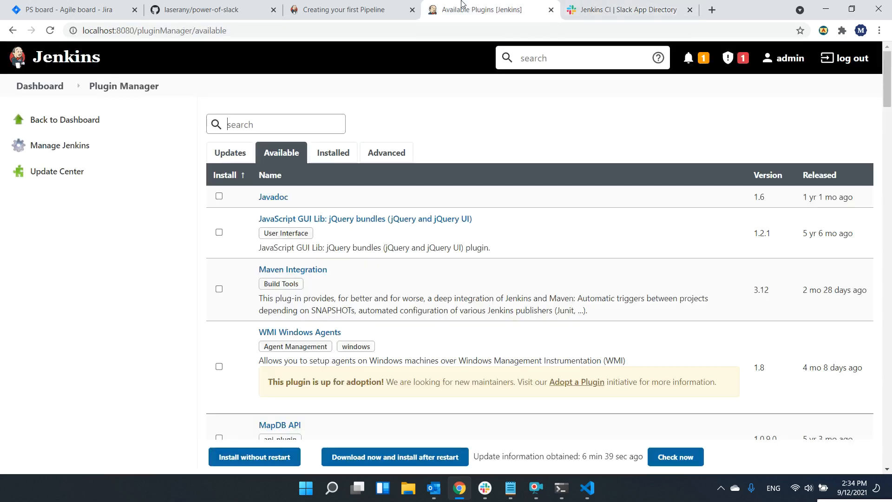
{"action": "type", "text": "slack no"}
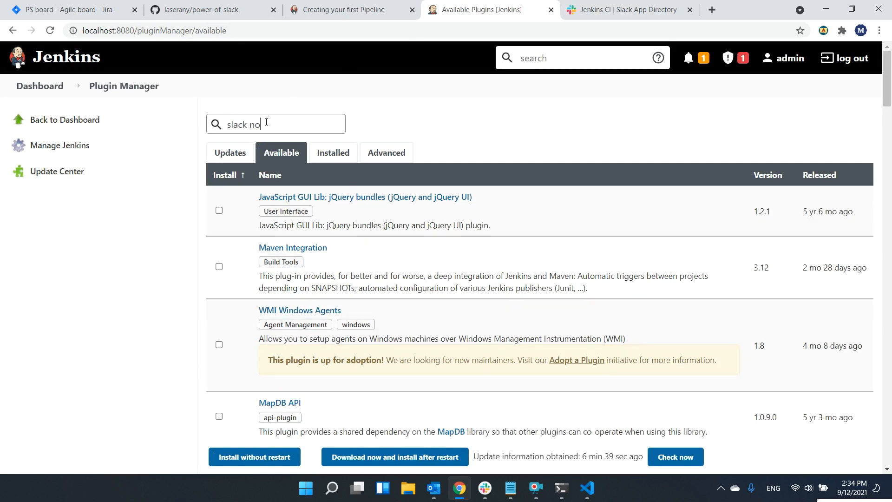
{"action": "type", "text": "tification"}
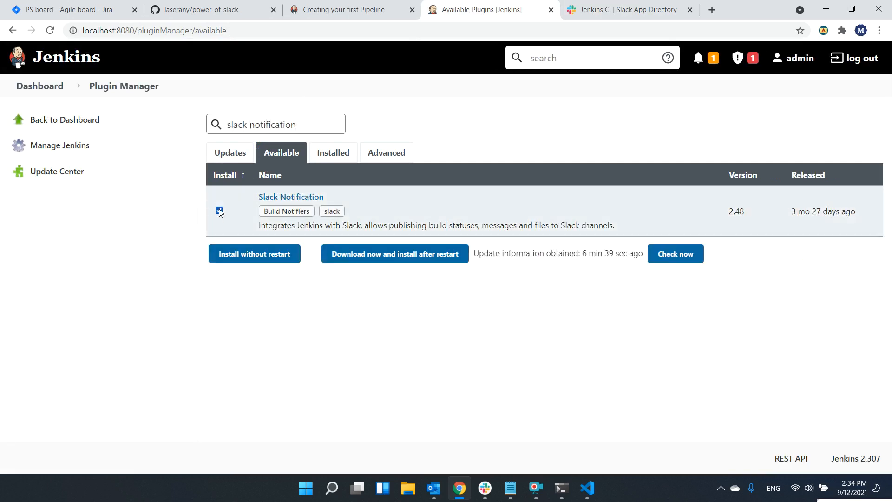
{"action": "left_click", "coordinate": [273, 256]}
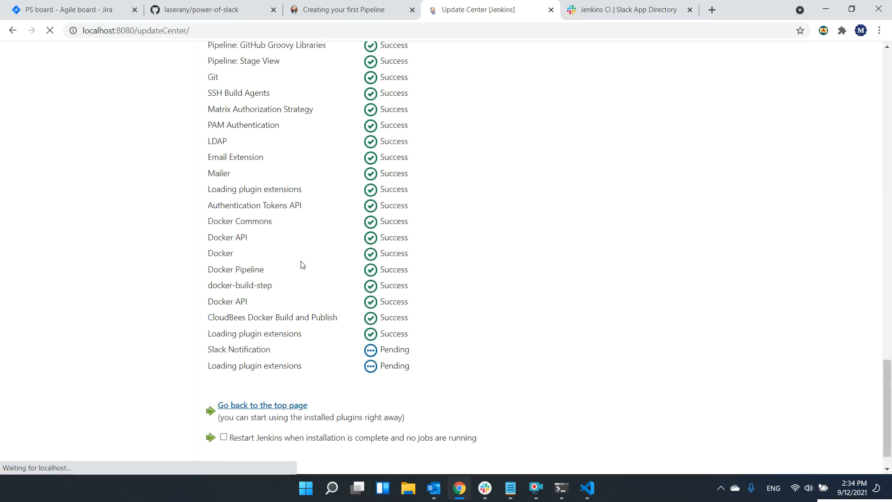
Check the React app's terminal output in Visual Studio Code and the Slack Notification installation status in the Jenkins Update Center.
{"action": "left_click", "coordinate": [588, 487]}
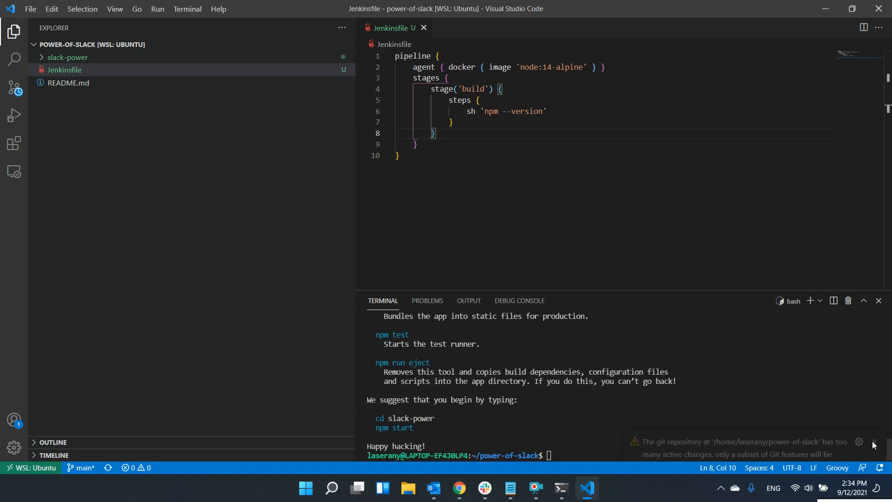
{"action": "left_click", "coordinate": [608, 422]}
{"action": "scroll", "coordinate": [606, 423], "scroll_direction": "up", "scroll_amount": 2}
{"action": "scroll", "coordinate": [606, 423], "scroll_direction": "down", "scroll_amount": 2}
{"action": "left_click", "coordinate": [460, 488]}
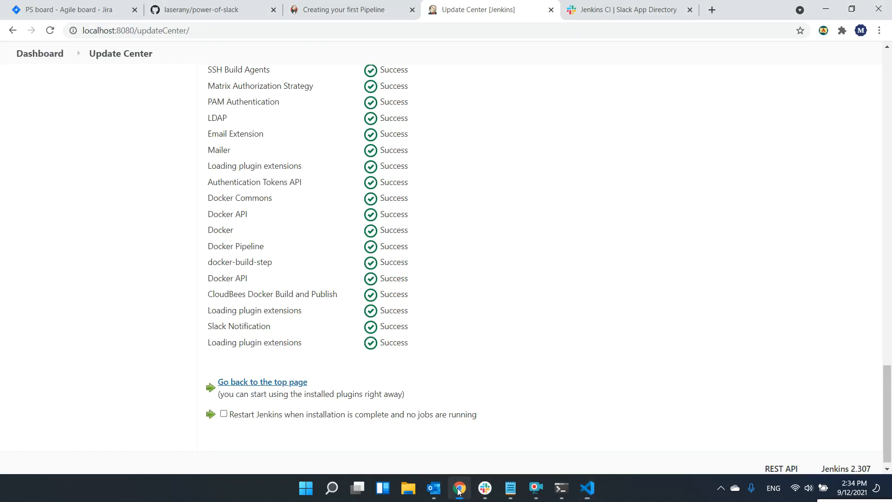
{"action": "scroll", "coordinate": [497, 227], "scroll_direction": "up", "scroll_amount": 5}
{"action": "scroll", "coordinate": [496, 226], "scroll_direction": "down", "scroll_amount": 5}
Go back to the Jenkins dashboard and open Configure System from the Manage Jenkins page.
{"action": "left_click", "coordinate": [49, 54]}
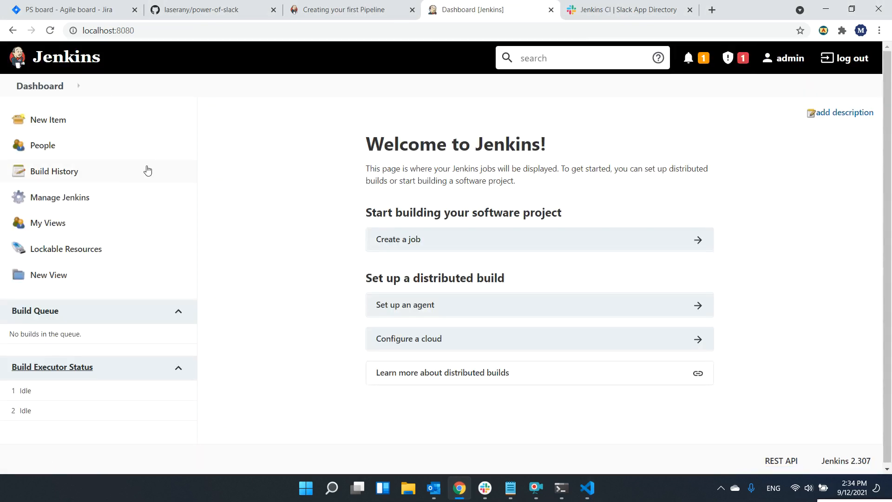
{"action": "left_click", "coordinate": [78, 191]}
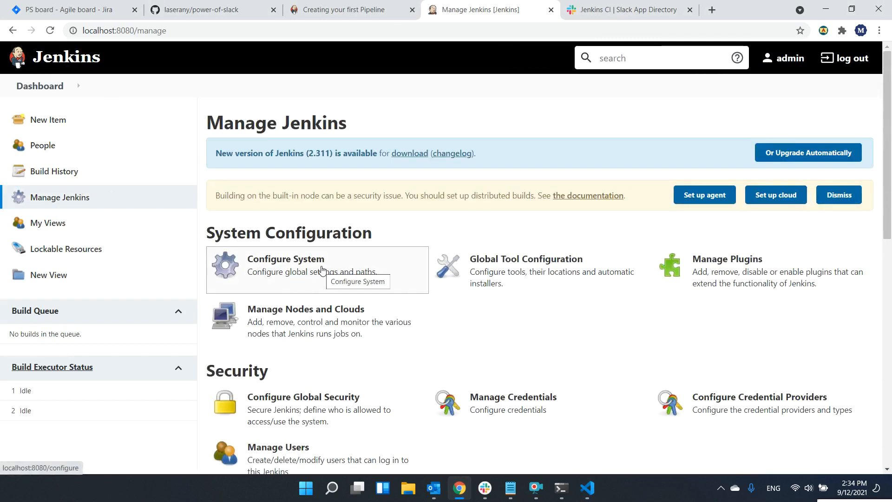
{"action": "left_click", "coordinate": [311, 265]}
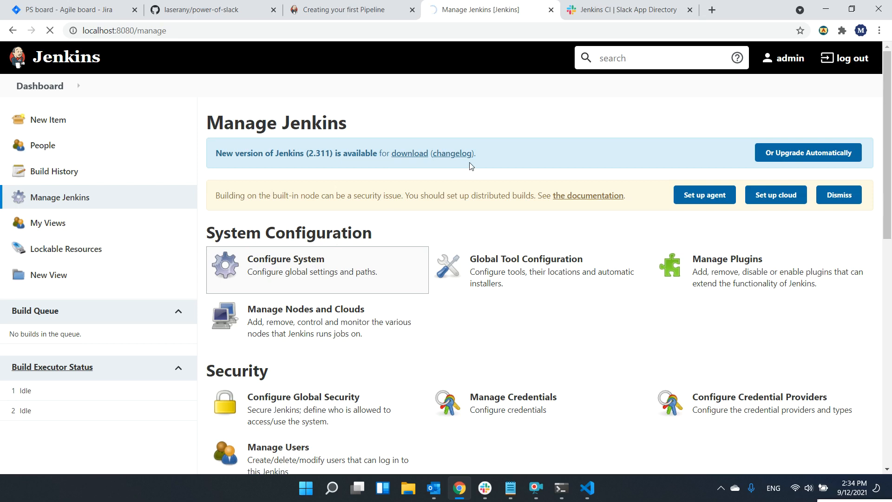
Review Step 3 of Slack's Jenkins CI instructions for the Global Slack Notifier Settings, and return to the Jenkins configuration page.
{"action": "left_click", "coordinate": [594, 4]}
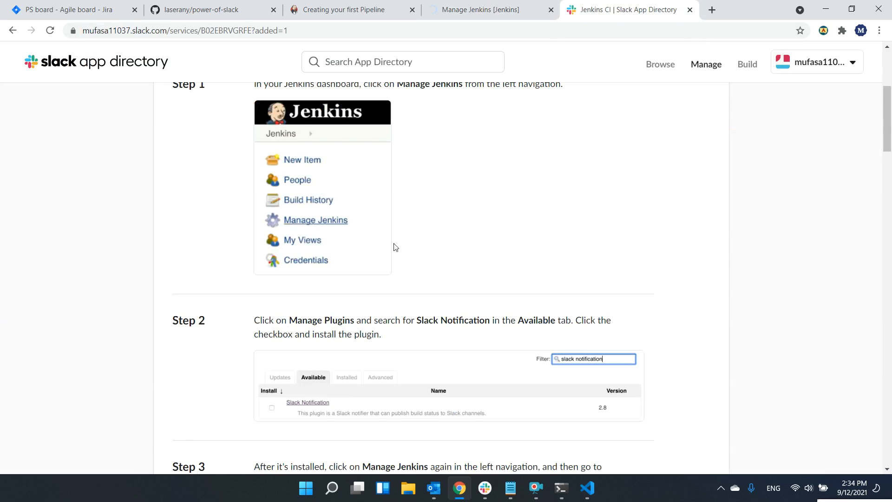
{"action": "scroll", "coordinate": [461, 120], "scroll_direction": "up", "scroll_amount": 3}
{"action": "scroll", "coordinate": [465, 207], "scroll_direction": "up", "scroll_amount": 1}
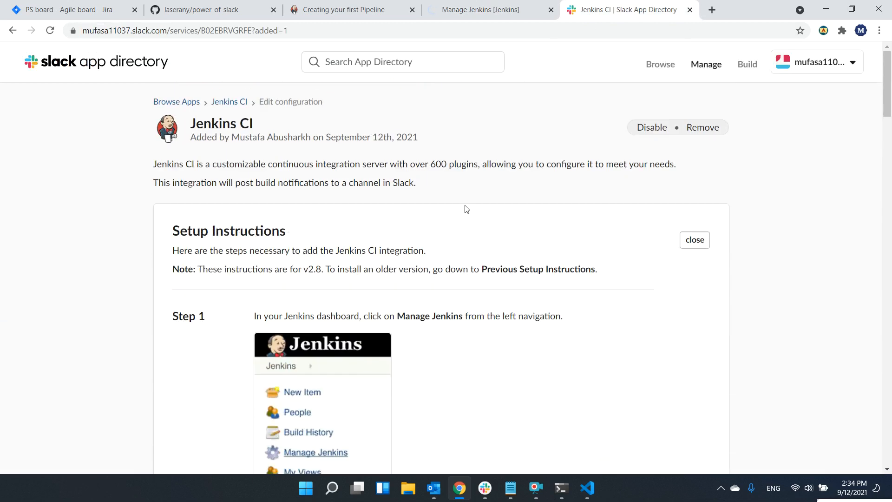
{"action": "scroll", "coordinate": [465, 207], "scroll_direction": "down", "scroll_amount": 7}
{"action": "scroll", "coordinate": [466, 209], "scroll_direction": "down", "scroll_amount": 8}
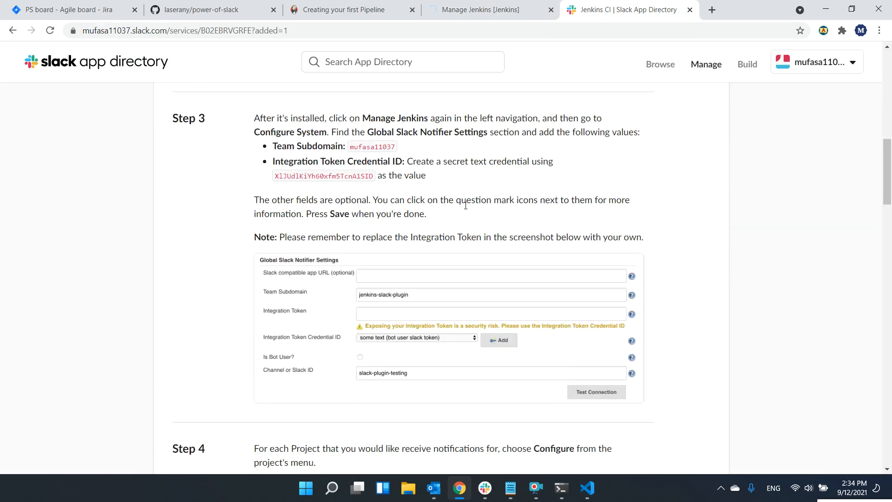
{"action": "scroll", "coordinate": [373, 194], "scroll_direction": "up", "scroll_amount": 4}
{"action": "left_click", "coordinate": [452, 5]}
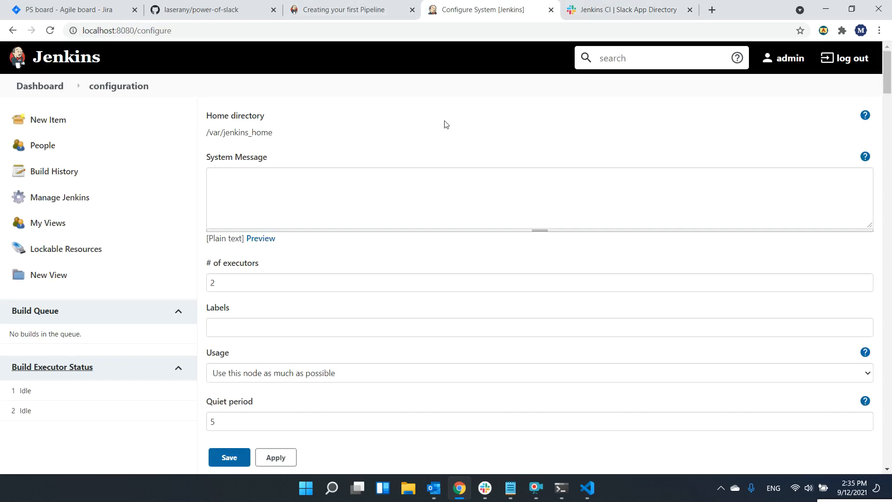
Find the Slack section of the Jenkins system configuration and set Workspace to the team subdomain mufasa11037 copied from Slack's Step 3.
{"action": "scroll", "coordinate": [446, 125], "scroll_direction": "down", "scroll_amount": 5}
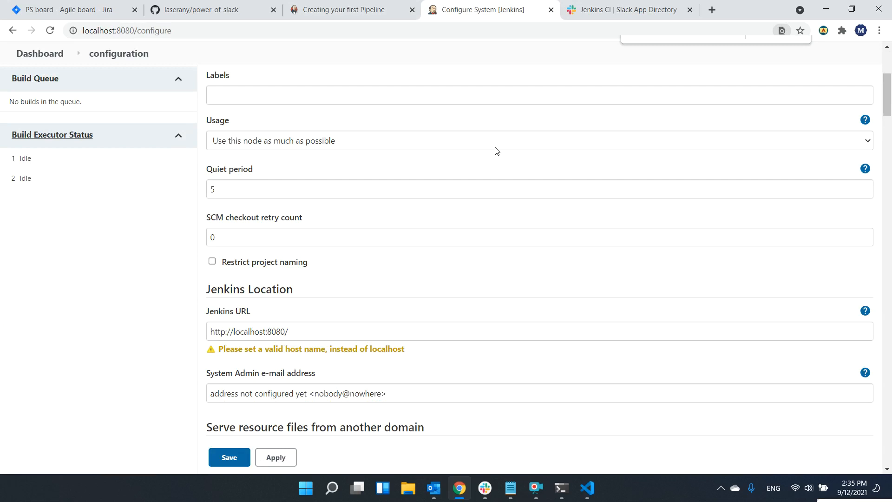
{"action": "key", "text": "ctrl+f"}
{"action": "type", "text": "slack"}
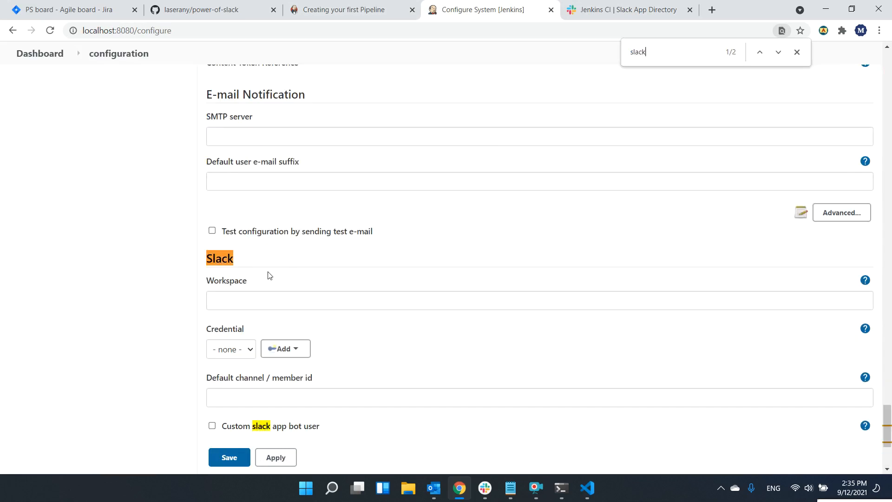
{"action": "left_click", "coordinate": [256, 301]}
{"action": "left_click", "coordinate": [642, 9]}
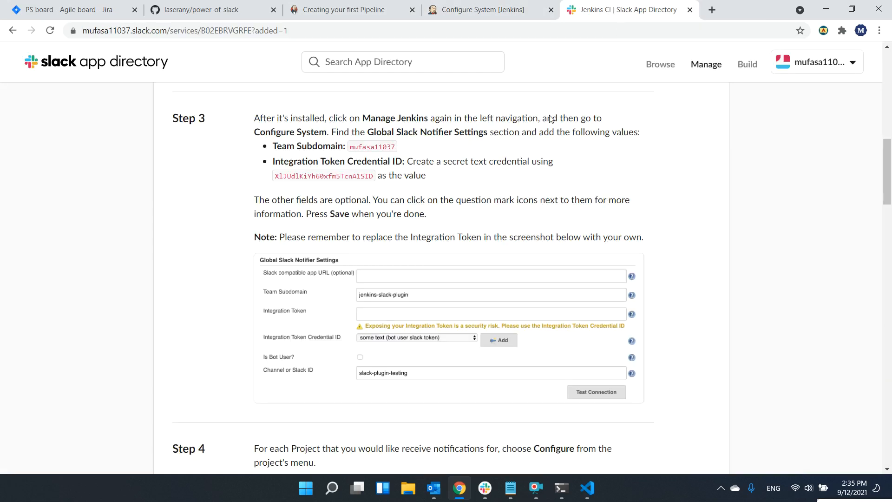
{"action": "double_click", "coordinate": [376, 147]}
{"action": "key", "text": "ctrl+c"}
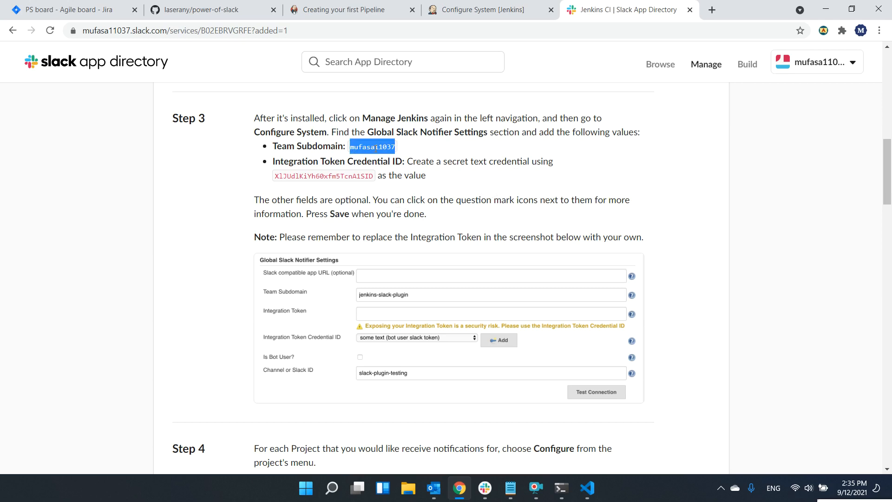
{"action": "left_click", "coordinate": [483, 9]}
{"action": "key", "text": "ctrl+v"}
Copy the integration token from Step 3 of Slack's Jenkins CI instructions and return to the Jenkins configuration.
{"action": "left_click", "coordinate": [618, 9]}
{"action": "double_click", "coordinate": [324, 176]}
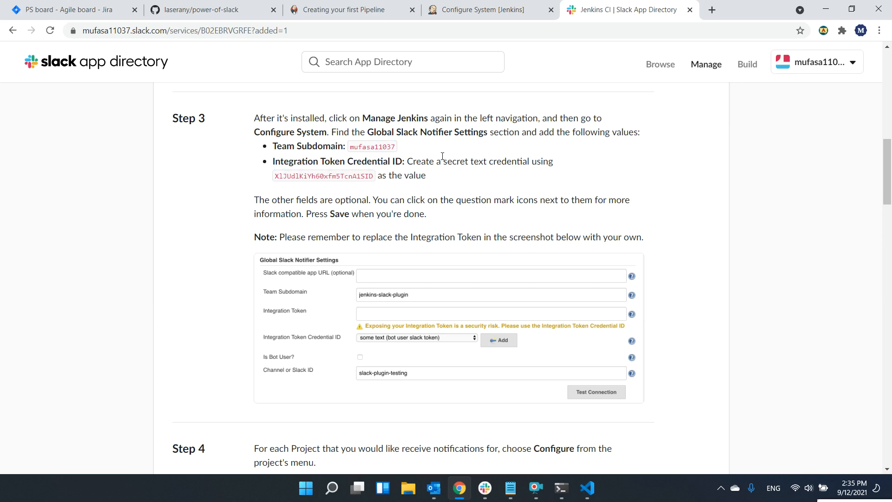
{"action": "left_click_drag", "start_coordinate": [441, 162], "coordinate": [623, 160]}
{"action": "left_click_drag", "start_coordinate": [373, 176], "coordinate": [274, 176]}
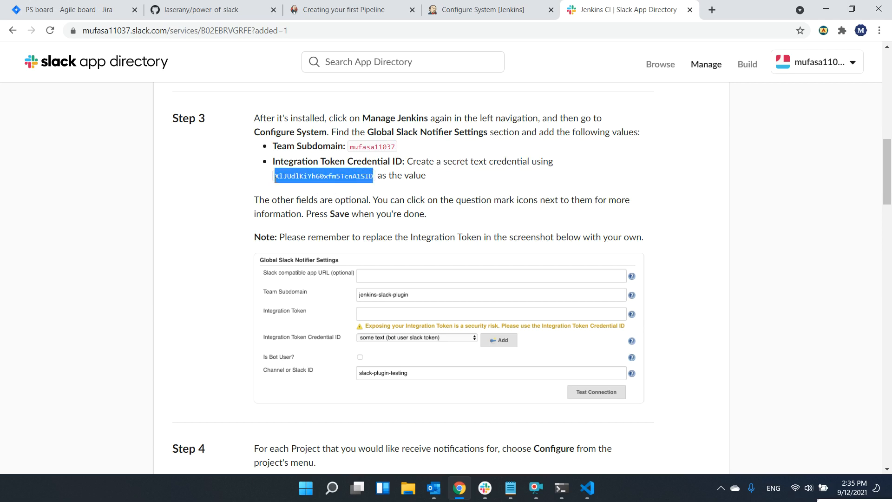
{"action": "left_click", "coordinate": [473, 13]}
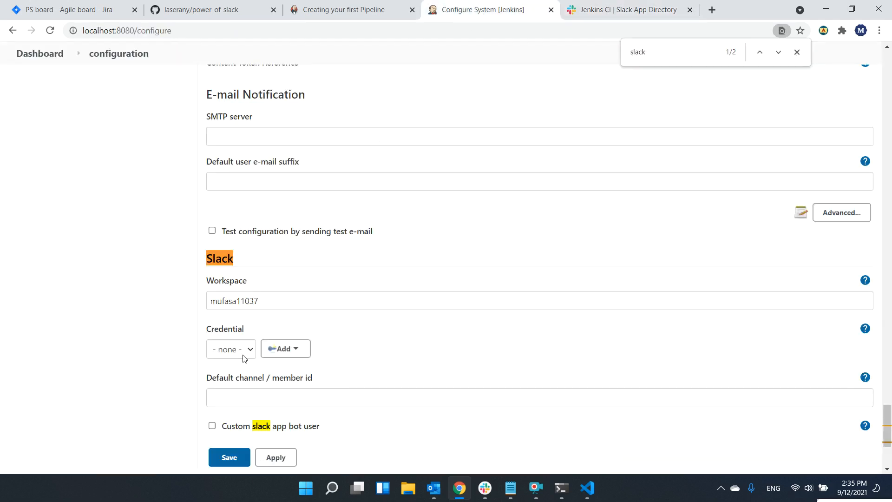
Add a global Jenkins credential of kind Secret text for Slack, pasting the copied integration token as the secret.
{"action": "scroll", "coordinate": [153, 313], "scroll_direction": "down", "scroll_amount": 3}
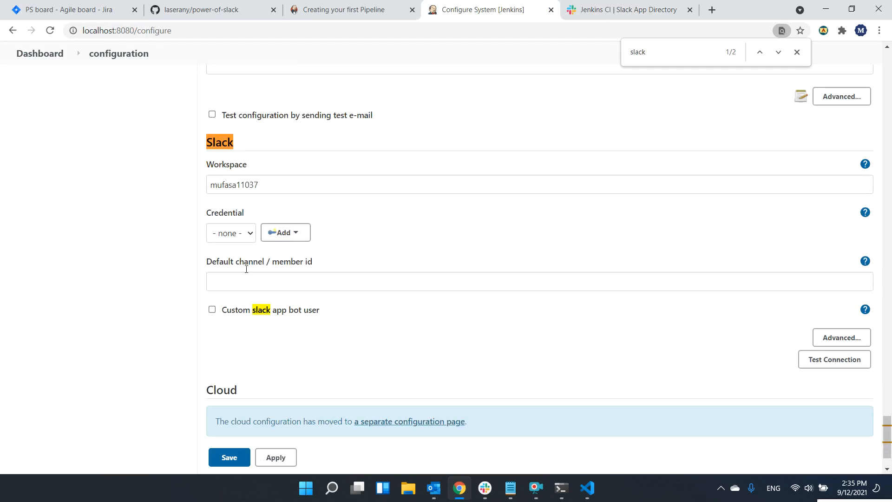
{"action": "left_click", "coordinate": [285, 238]}
{"action": "left_click", "coordinate": [287, 251]}
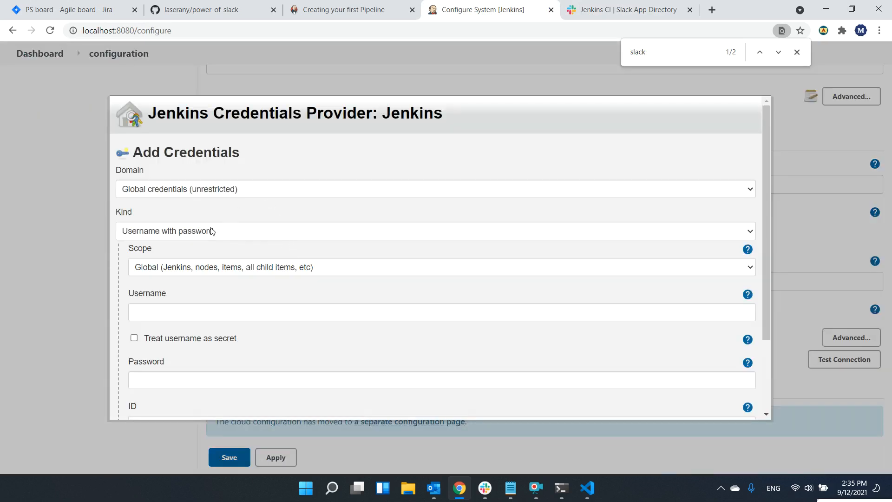
{"action": "left_click", "coordinate": [250, 235]}
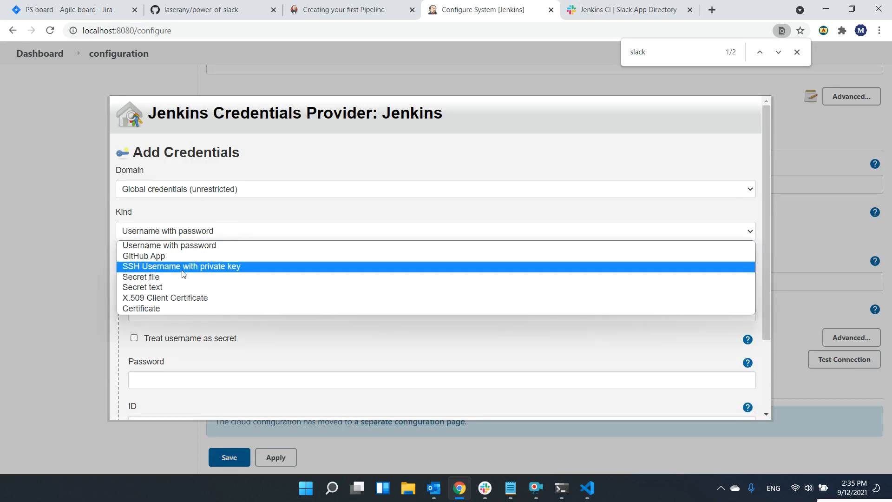
{"action": "left_click", "coordinate": [171, 286]}
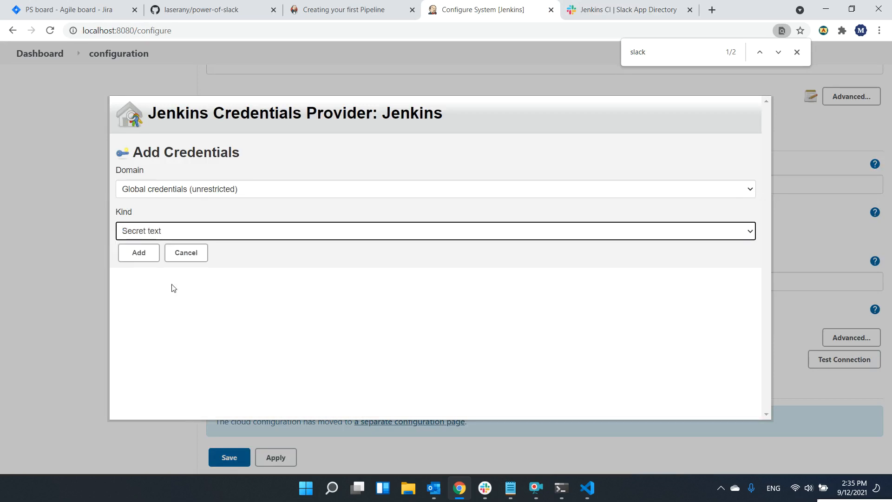
{"action": "left_click", "coordinate": [232, 313]}
{"action": "key", "text": "ctrl+v"}
{"action": "scroll", "coordinate": [386, 226], "scroll_direction": "down", "scroll_amount": 1}
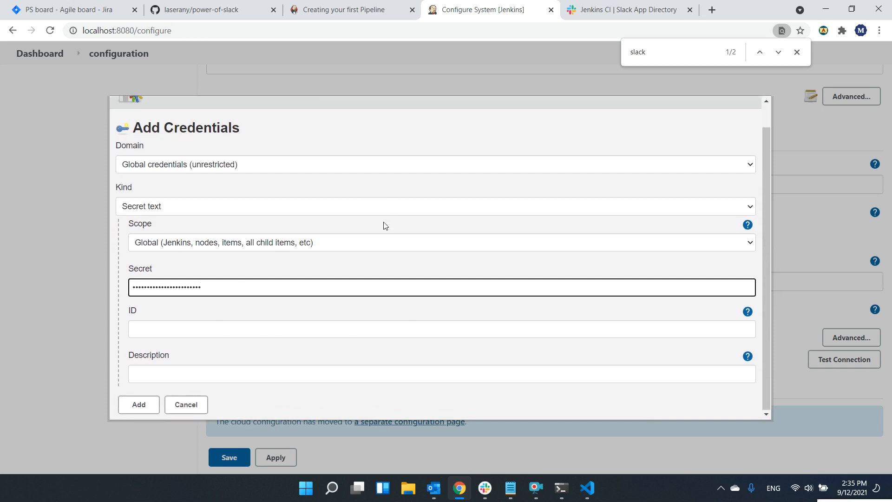
{"action": "left_click", "coordinate": [136, 408]}
{"action": "left_click", "coordinate": [135, 411]}
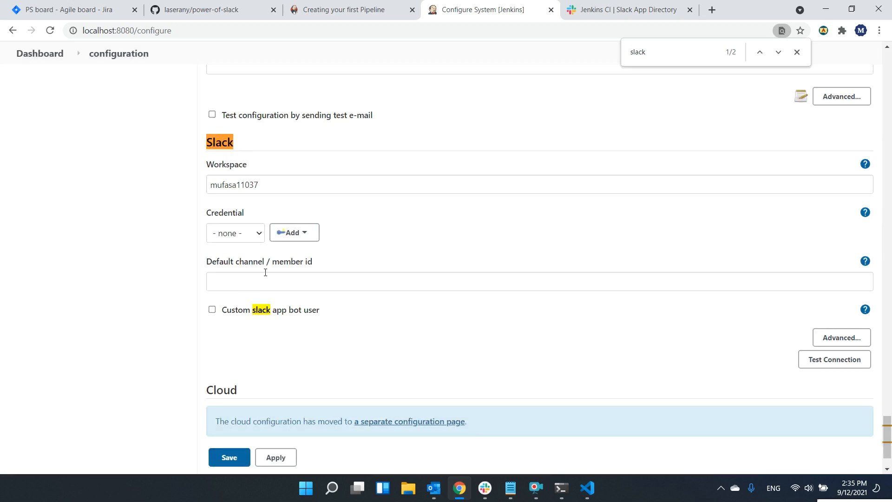
Select the Secret text credential for Slack, set the default channel to jenkins, and save the system configuration.
{"action": "left_click", "coordinate": [247, 234]}
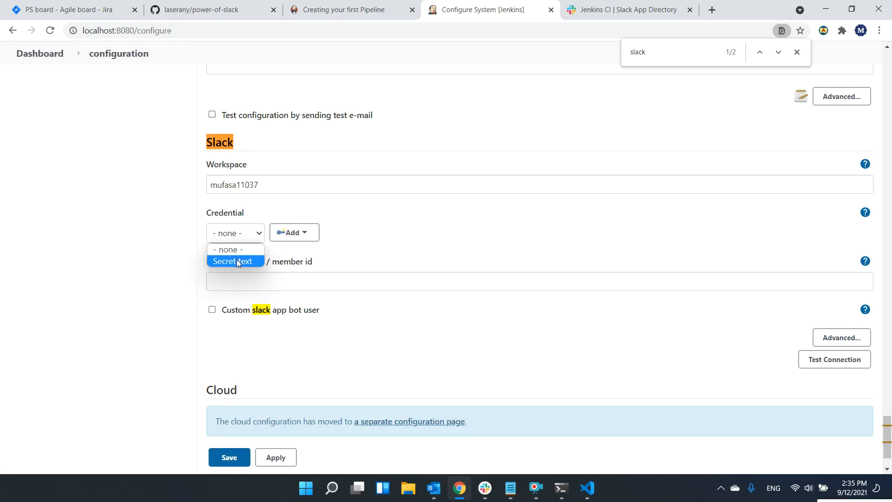
{"action": "left_click", "coordinate": [237, 262]}
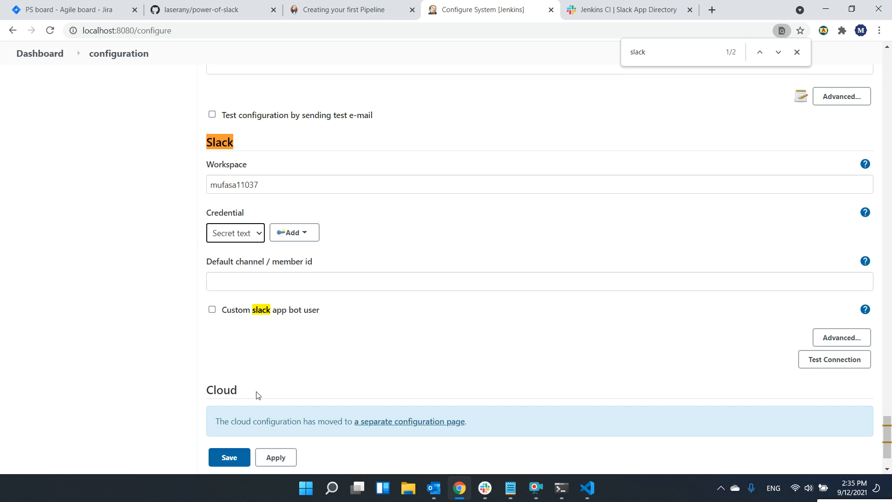
{"action": "left_click", "coordinate": [283, 280]}
{"action": "type", "text": "jenkins"}
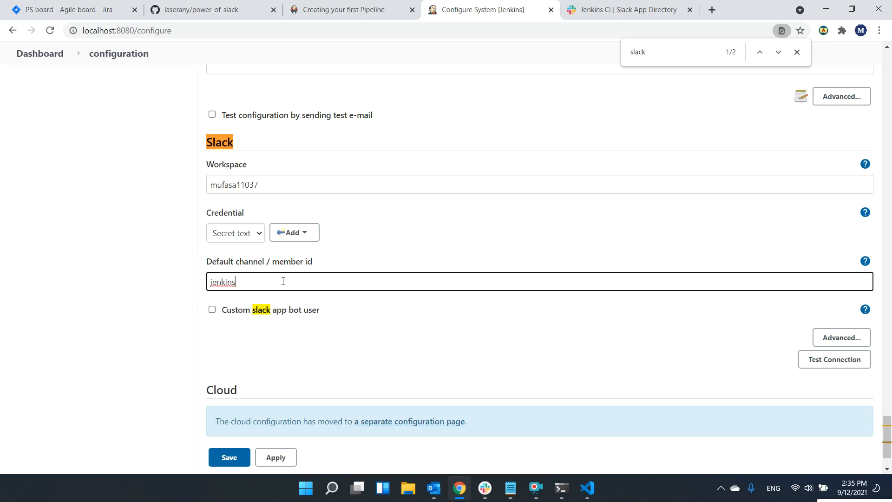
{"action": "left_click", "coordinate": [233, 457]}
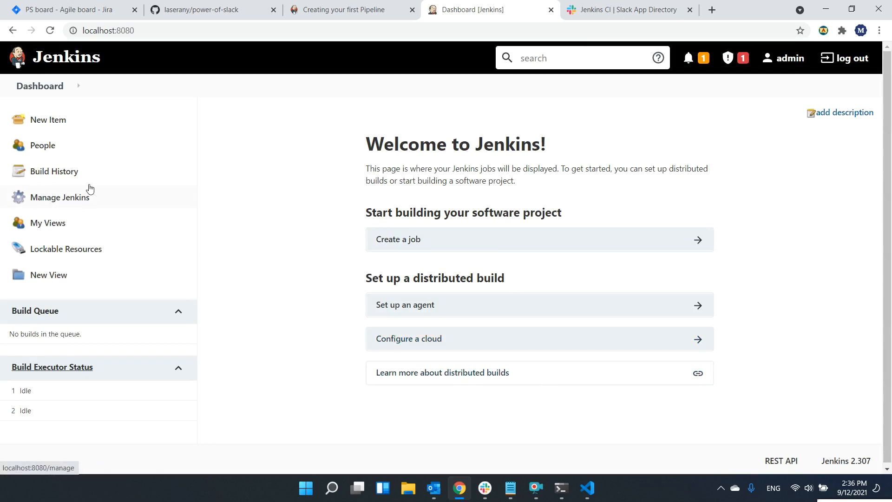
Create a new Jenkins Pipeline item named slack-pipeline.
{"action": "left_click", "coordinate": [71, 124]}
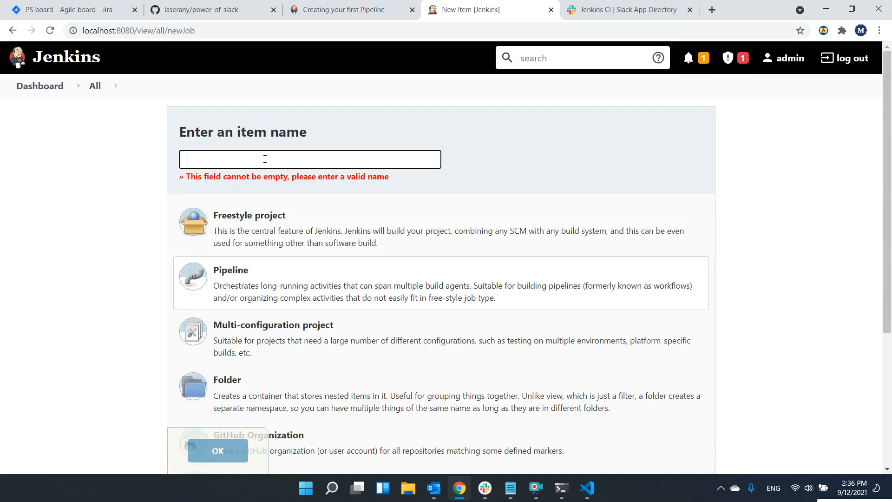
{"action": "type", "text": "slack-pipelne"}
{"action": "key", "text": "BackSpace"}
{"action": "key", "text": "BackSpace"}
{"action": "type", "text": "ine"}
{"action": "left_click", "coordinate": [219, 449]}
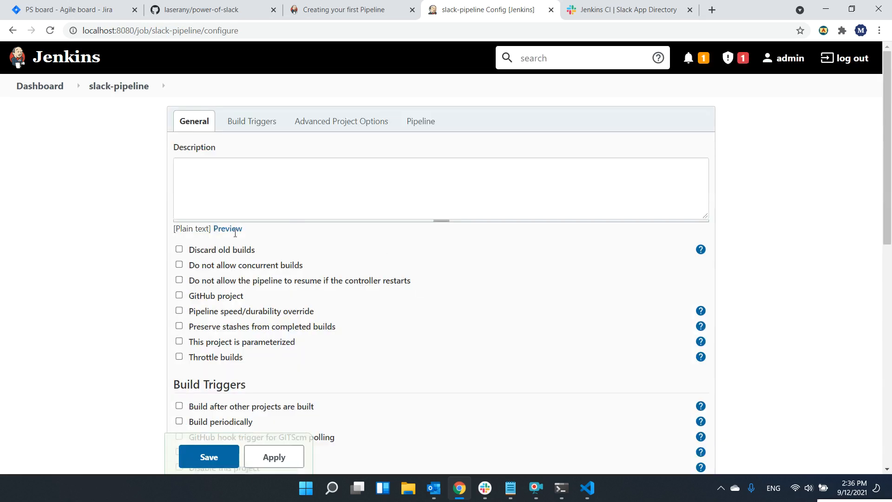
Enable the Poll SCM and GitHub hook trigger for GITScm polling build triggers for slack-pipeline.
{"action": "scroll", "coordinate": [272, 217], "scroll_direction": "down", "scroll_amount": 5}
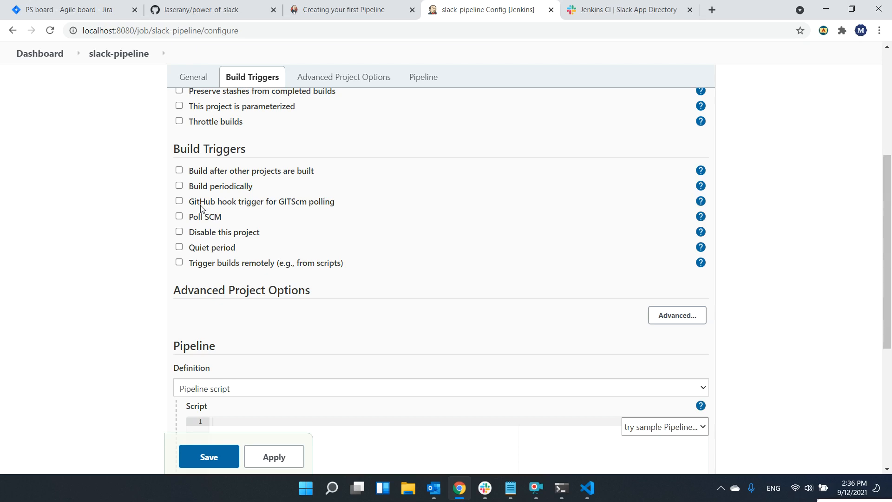
{"action": "left_click", "coordinate": [179, 216]}
{"action": "left_click", "coordinate": [180, 204]}
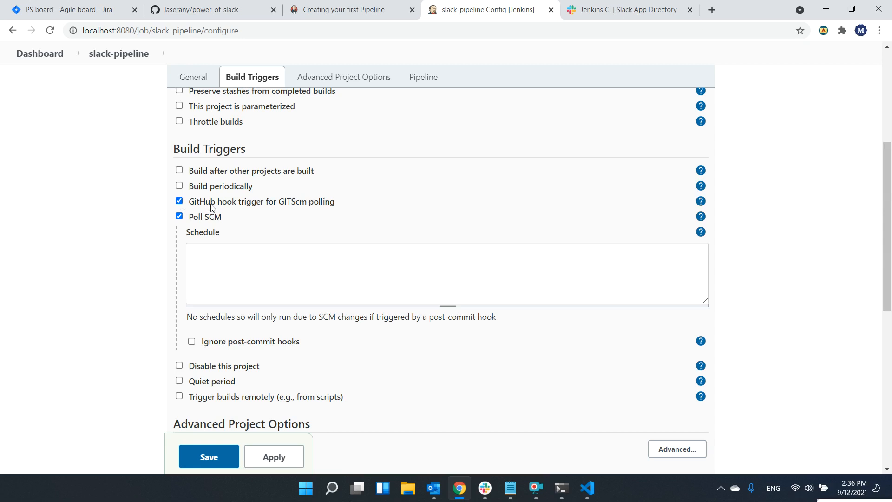
Set the pipeline definition to Pipeline script from SCM with Git as the SCM.
{"action": "scroll", "coordinate": [375, 248], "scroll_direction": "down", "scroll_amount": 6}
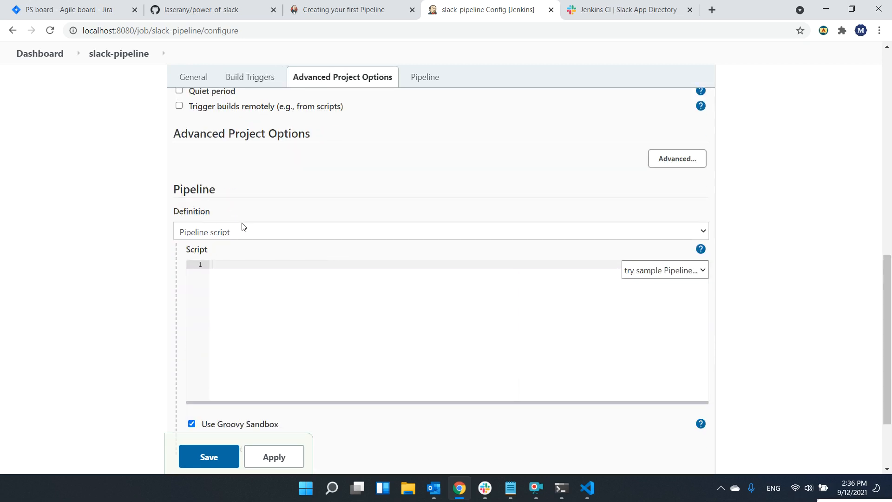
{"action": "left_click", "coordinate": [230, 233]}
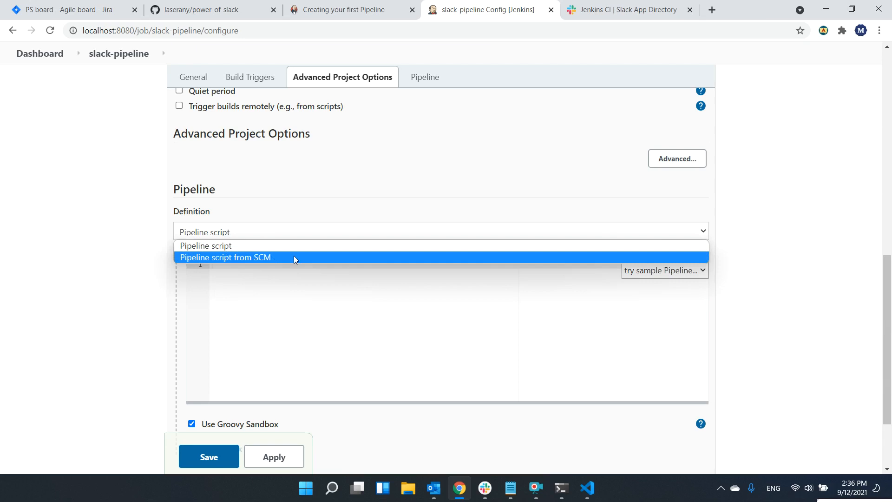
{"action": "left_click", "coordinate": [294, 258]}
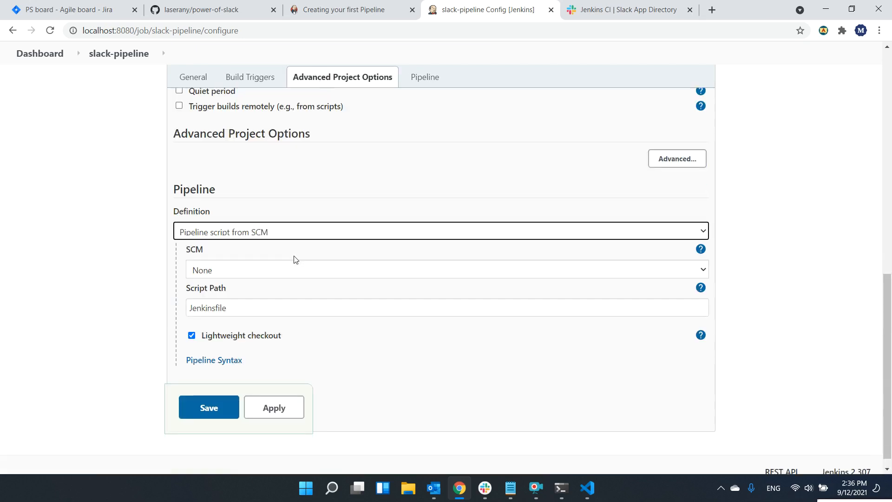
{"action": "left_click", "coordinate": [294, 269]}
{"action": "left_click", "coordinate": [247, 294]}
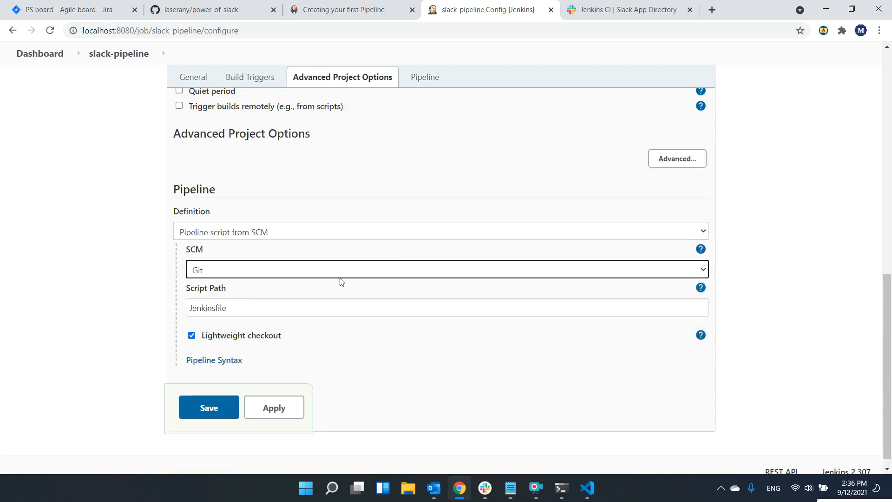
Copy the power-of-slack repository's HTTPS clone URL from GitHub and enter it as the pipeline's Repository URL.
{"action": "scroll", "coordinate": [306, 291], "scroll_direction": "down", "scroll_amount": 1}
{"action": "left_click", "coordinate": [317, 278]}
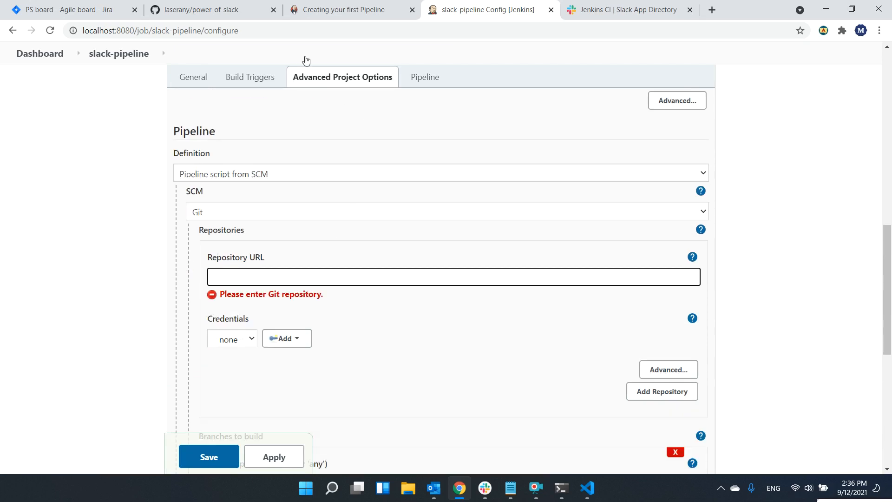
{"action": "left_click", "coordinate": [236, 5]}
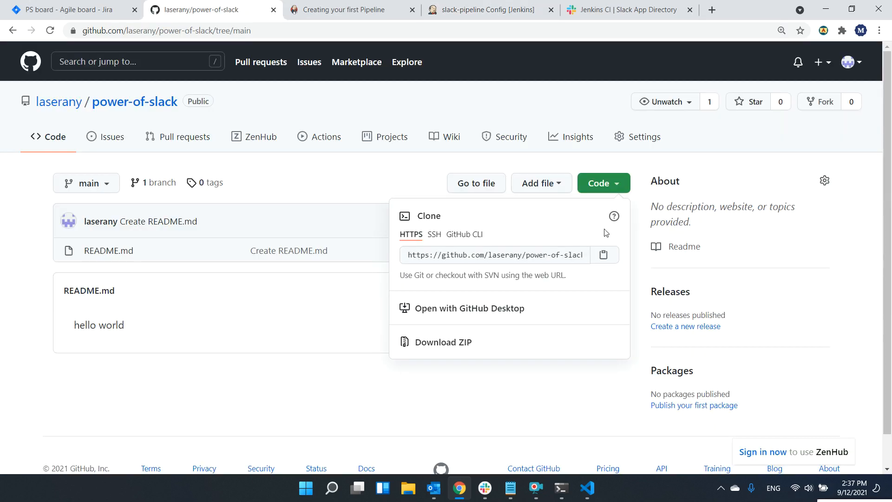
{"action": "left_click", "coordinate": [604, 255]}
{"action": "left_click", "coordinate": [500, 10]}
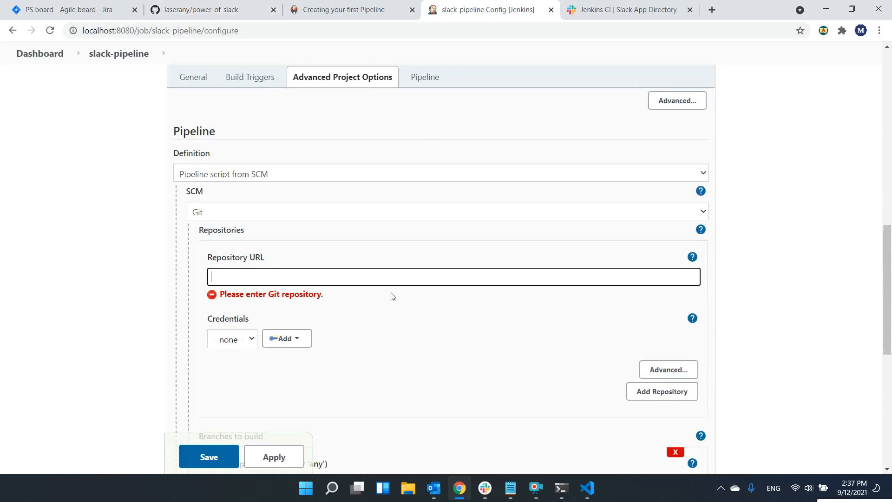
{"action": "key", "text": "ctrl+v"}
{"action": "left_click", "coordinate": [371, 318]}
Change the branch specifier to */main, check the Jenkinsfile script path, and save the pipeline configuration.
{"action": "scroll", "coordinate": [345, 307], "scroll_direction": "down", "scroll_amount": 3}
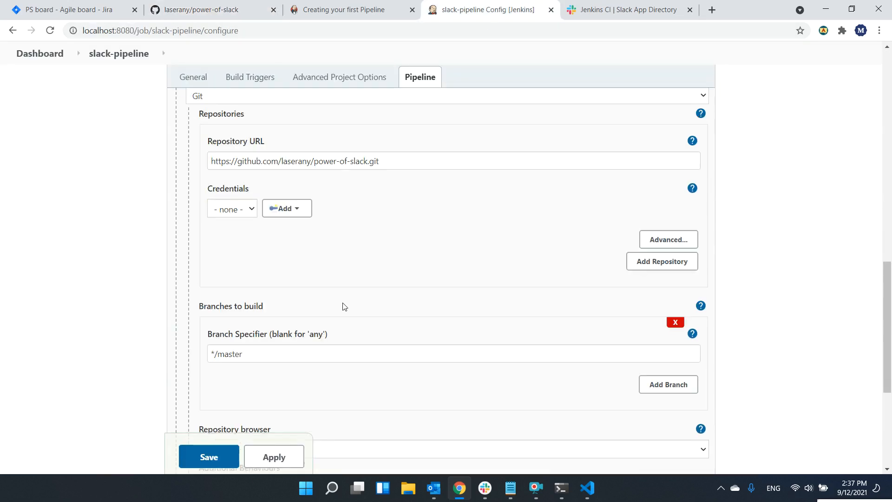
{"action": "double_click", "coordinate": [241, 356]}
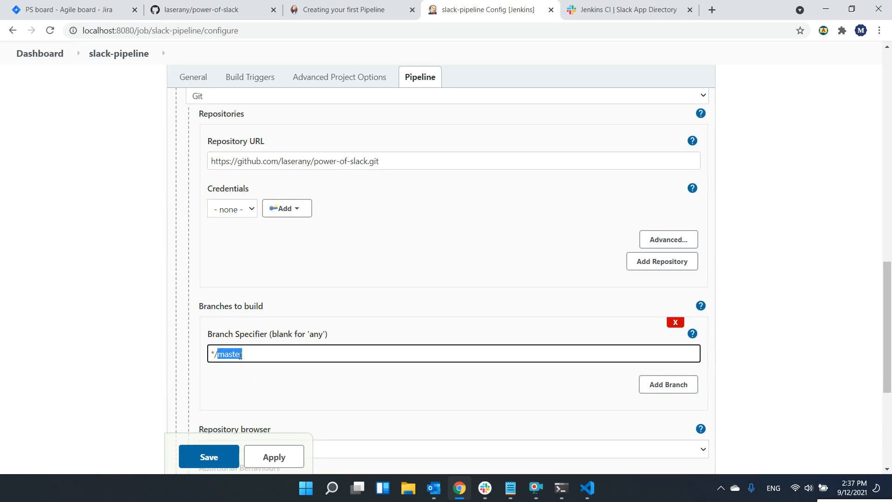
{"action": "type", "text": "main"}
{"action": "scroll", "coordinate": [12, 255], "scroll_direction": "down", "scroll_amount": 3}
{"action": "scroll", "coordinate": [13, 258], "scroll_direction": "down", "scroll_amount": 1}
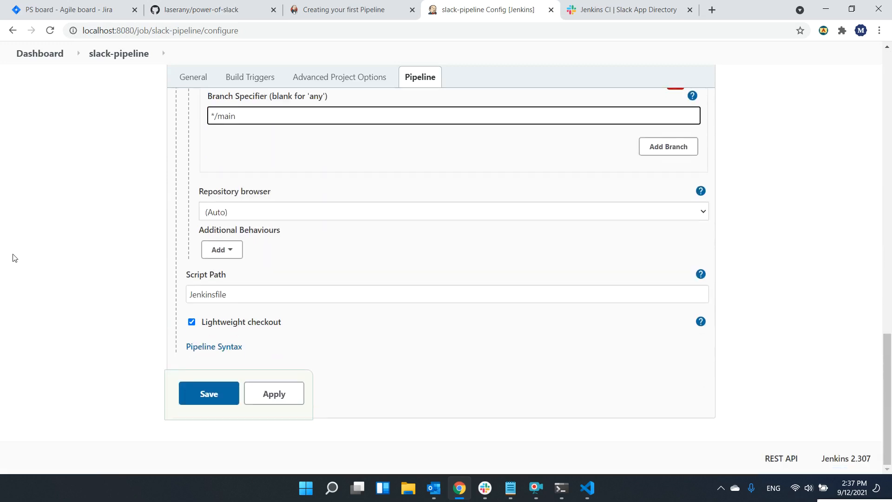
{"action": "double_click", "coordinate": [201, 294]}
{"action": "left_click", "coordinate": [109, 282]}
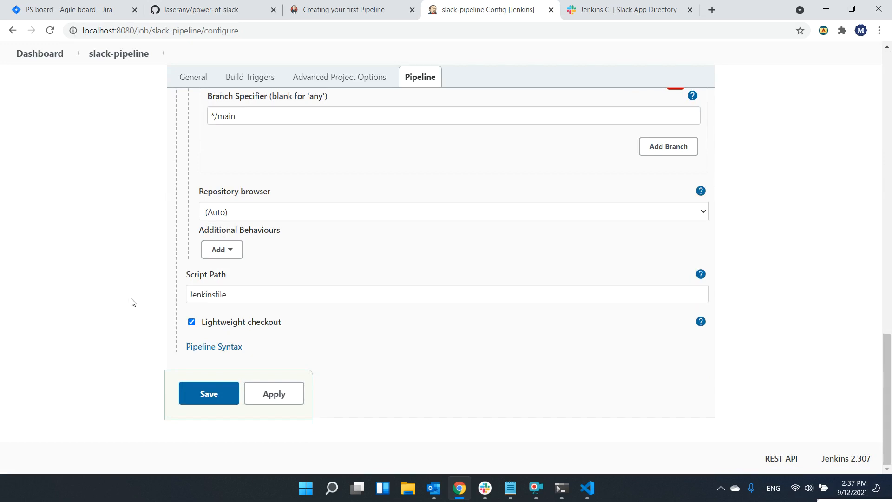
{"action": "left_click", "coordinate": [214, 398]}
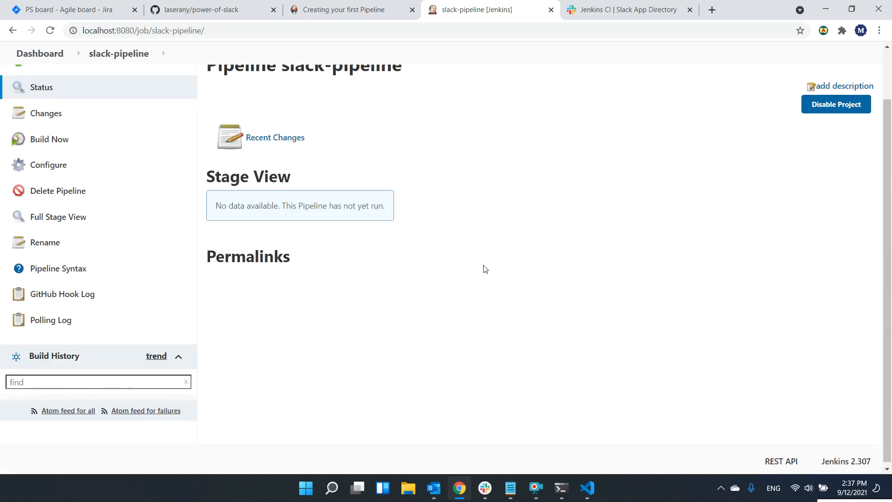
In Visual Studio Code, add a 'send notifications to slack' stage with an empty steps block after the build stage in the Jenkinsfile.
{"action": "scroll", "coordinate": [481, 228], "scroll_direction": "up", "scroll_amount": 1}
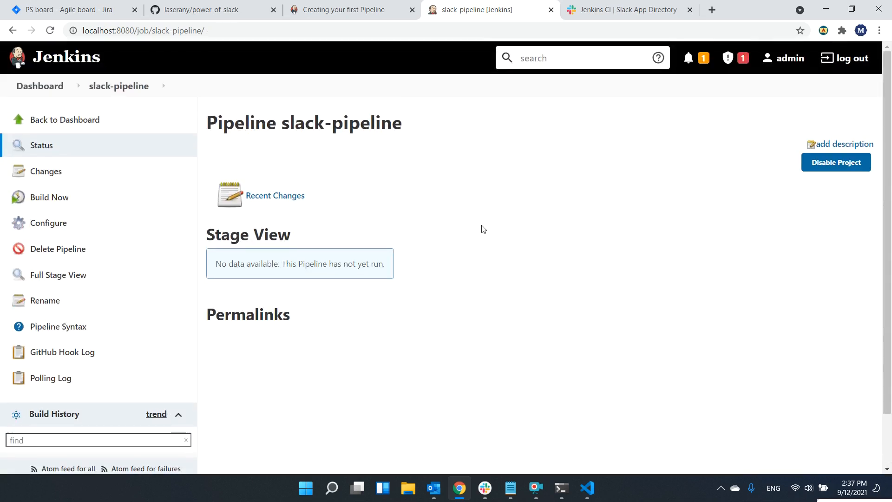
{"action": "left_click", "coordinate": [588, 486]}
{"action": "left_click", "coordinate": [508, 123]}
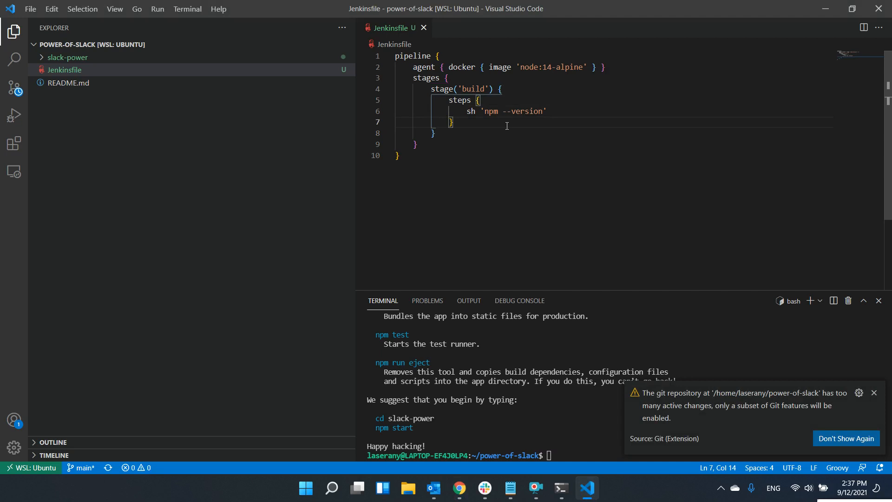
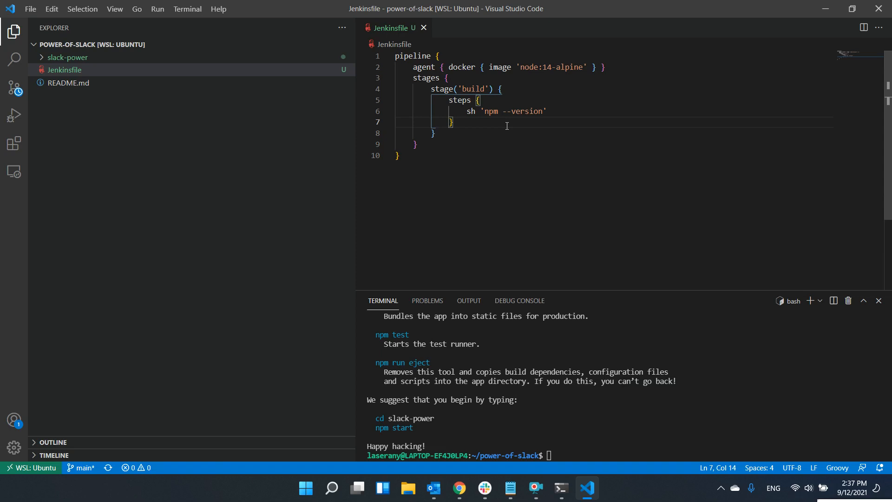
{"action": "left_click", "coordinate": [482, 132]}
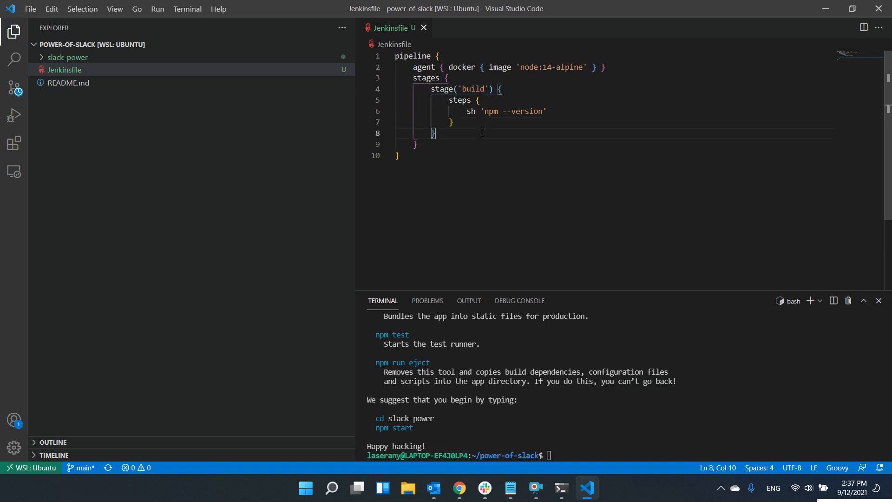
{"action": "key", "text": "Return"}
{"action": "type", "text": "stage("}
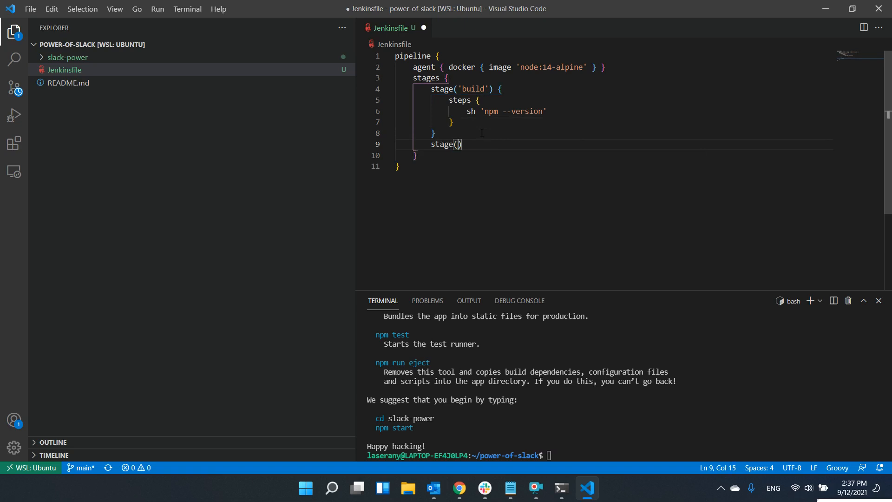
{"action": "type", "text": "'send notifications to slack'"}
{"action": "key", "text": "Right"}
{"action": "type", "text": "{"}
{"action": "key", "text": "Return"}
{"action": "type", "text": "steps {"}
{"action": "key", "text": "Return"}
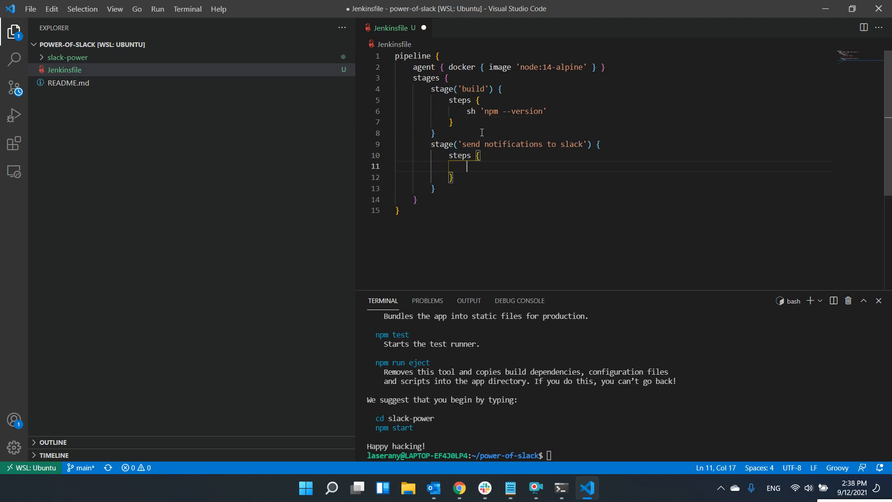
Copy the Jenkins Slack pipeline steps URL from the Notepad notes and open it in a new Chrome tab.
{"action": "left_click", "coordinate": [511, 488]}
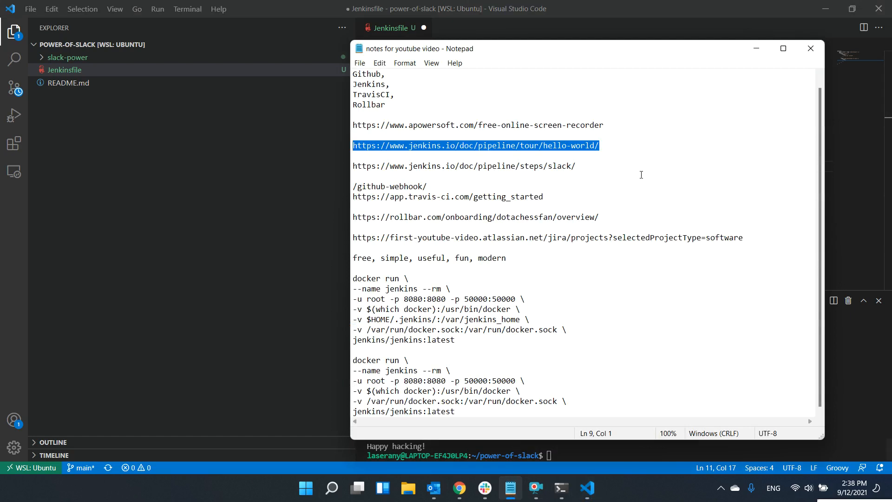
{"action": "left_click_drag", "start_coordinate": [576, 166], "coordinate": [353, 166]}
{"action": "key", "text": "ctrl+c"}
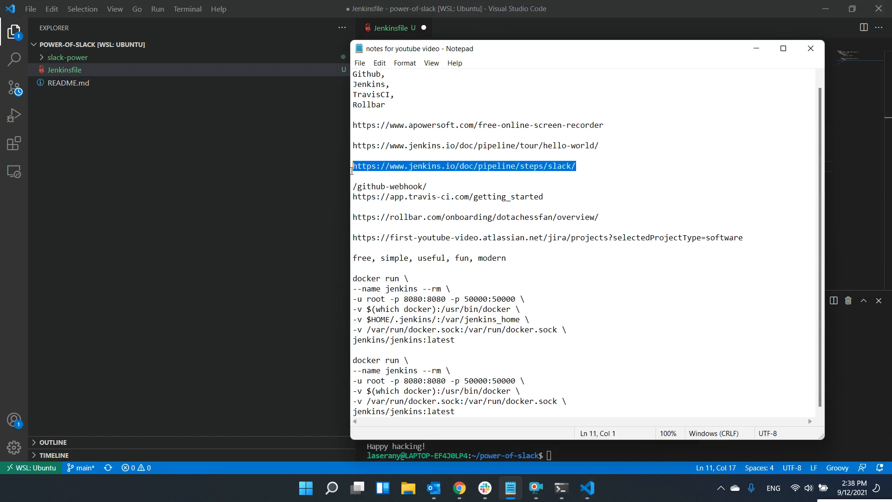
{"action": "left_click", "coordinate": [459, 488]}
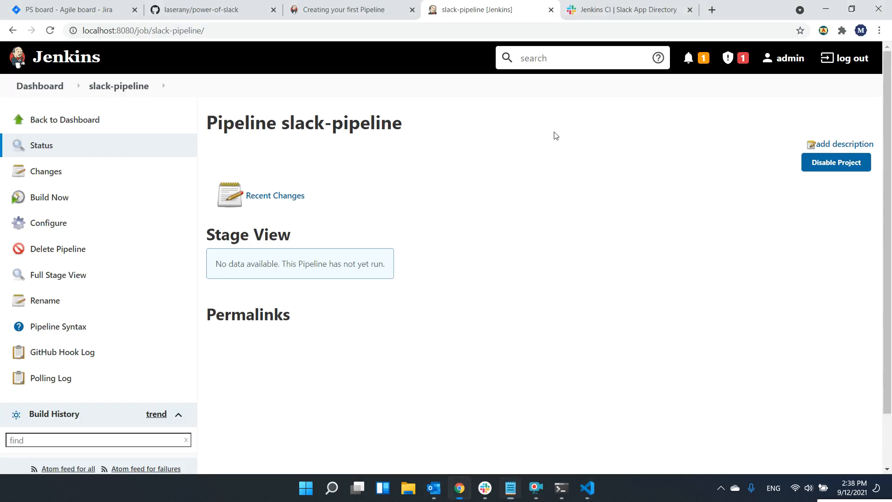
{"action": "left_click", "coordinate": [712, 9]}
{"action": "key", "text": "ctrl+v"}
{"action": "key", "text": "Return"}
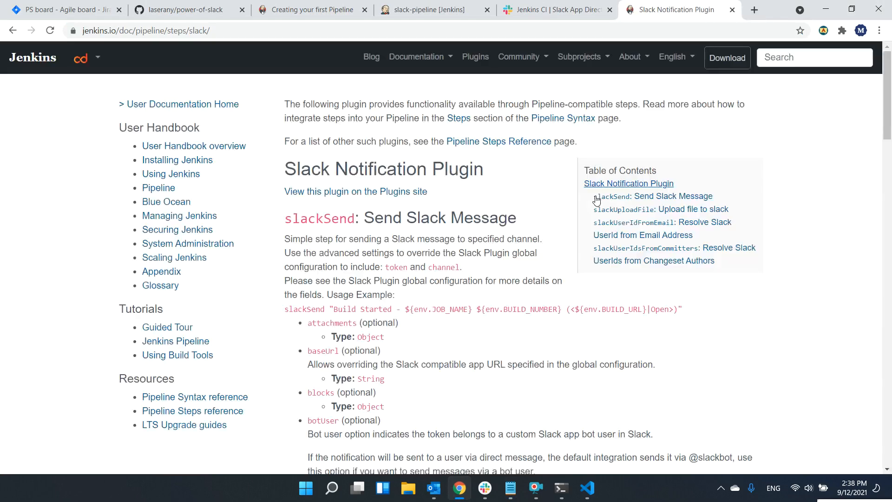
Copy the documentation's slackSend channel example into the Slack stage's steps block in the Jenkinsfile and add a closing parenthesis after it.
{"action": "scroll", "coordinate": [573, 216], "scroll_direction": "down", "scroll_amount": 10}
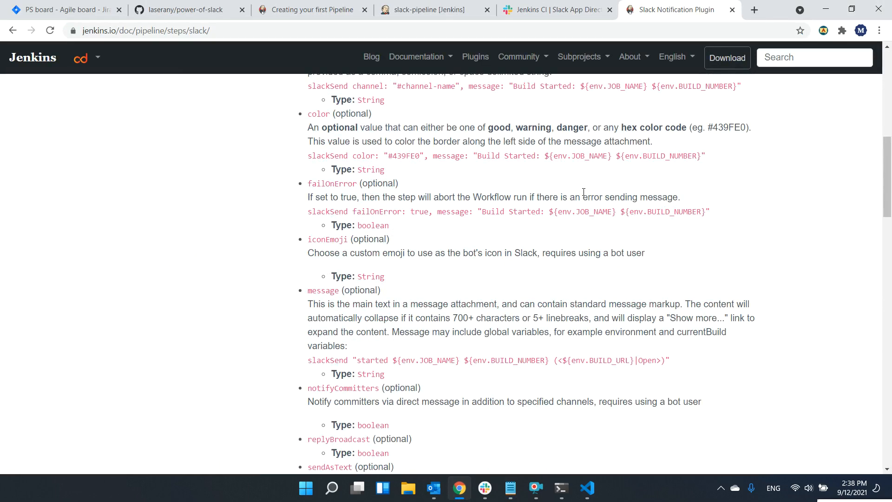
{"action": "scroll", "coordinate": [583, 192], "scroll_direction": "up", "scroll_amount": 4}
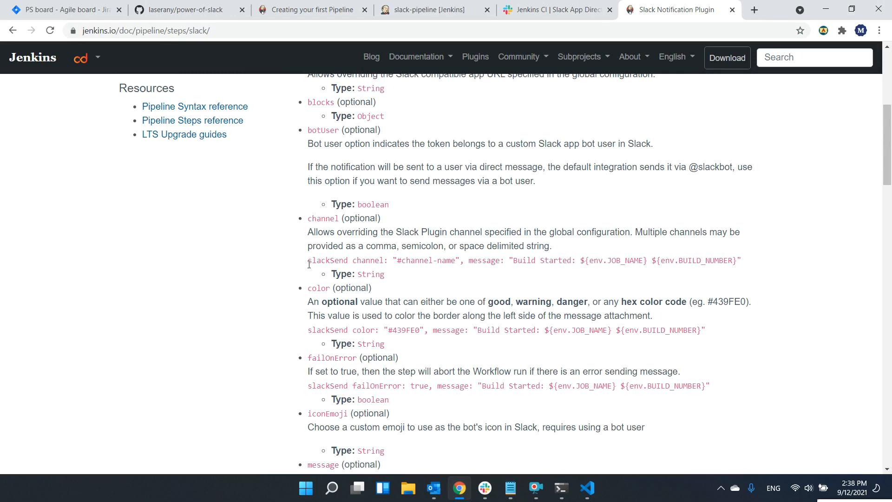
{"action": "left_click_drag", "start_coordinate": [308, 261], "coordinate": [742, 259]}
{"action": "key", "text": "ctrl+c"}
{"action": "left_click", "coordinate": [587, 487]}
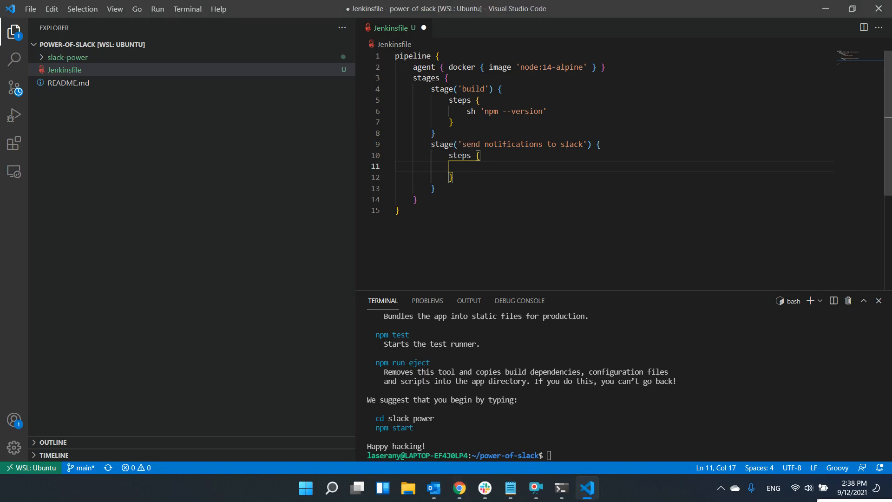
{"action": "key", "text": "ctrl+v"}
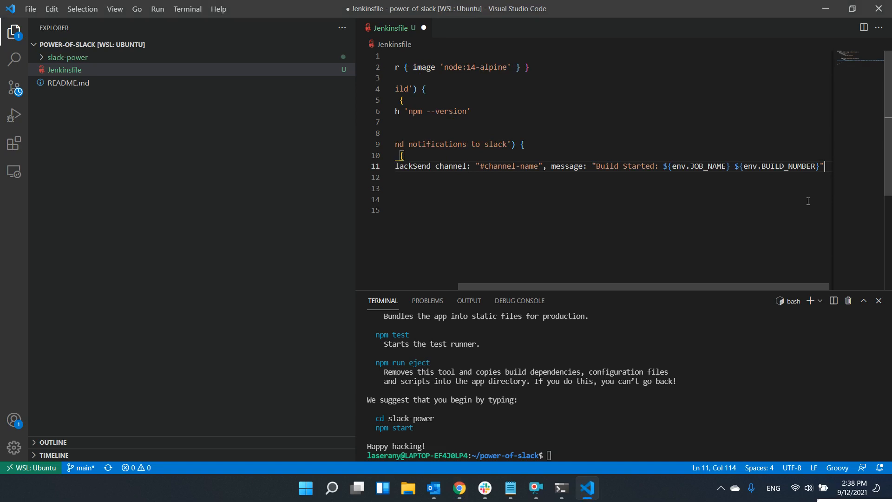
{"action": "type", "text": ")"}
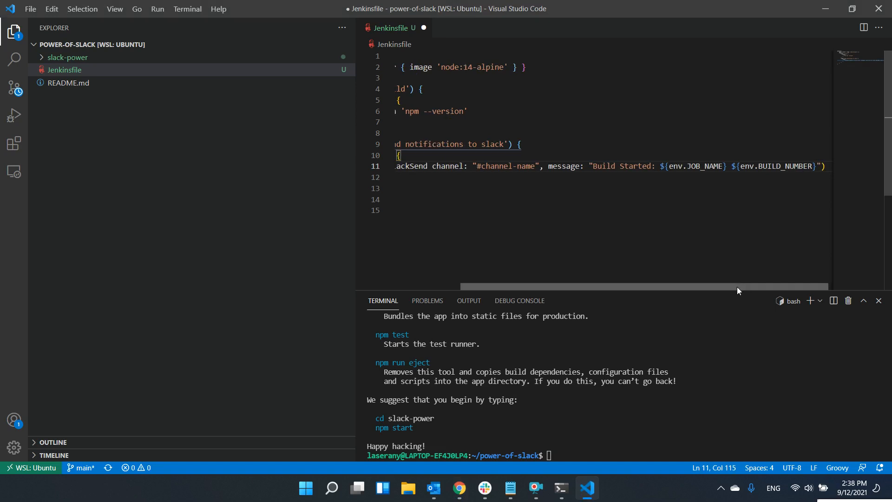
{"action": "left_click_drag", "start_coordinate": [738, 287], "coordinate": [671, 287]}
{"action": "left_click", "coordinate": [552, 166]}
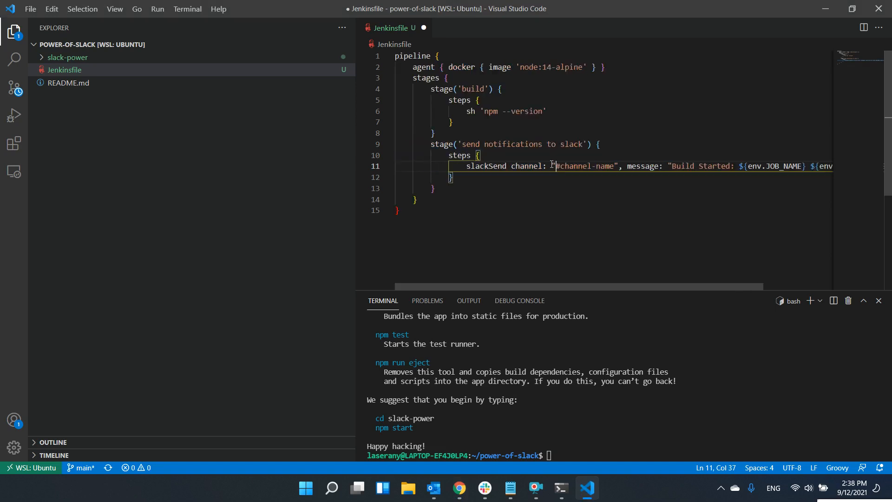
{"action": "type", "text": "("}
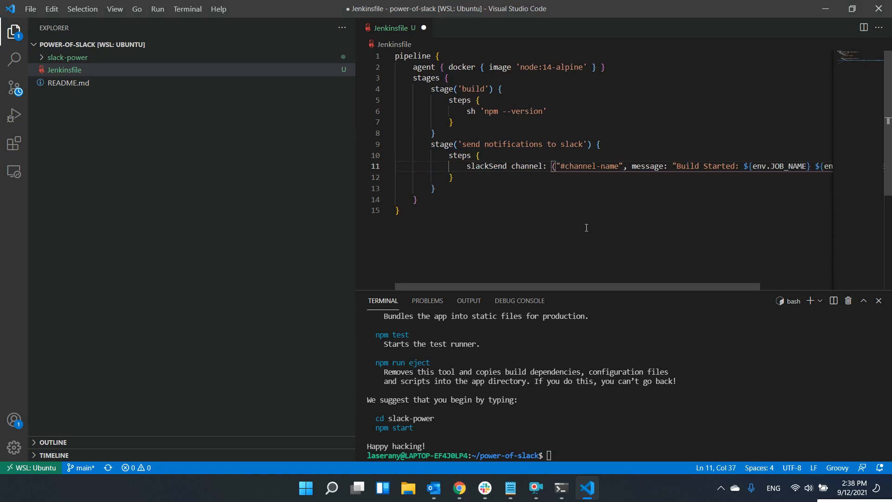
{"action": "mouse_move", "coordinate": [617, 286]}
{"action": "left_mouse_down"}
{"action": "mouse_move", "coordinate": [695, 279]}
{"action": "mouse_move", "coordinate": [600, 281]}
{"action": "left_mouse_up"}
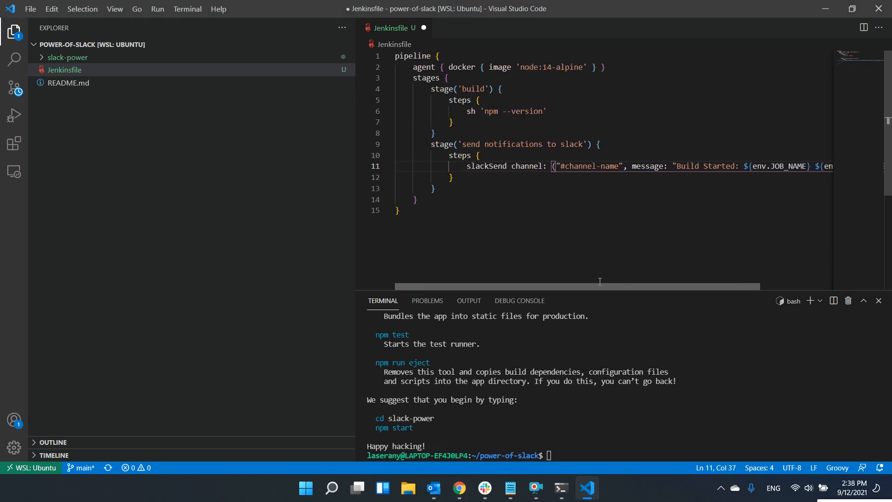
{"action": "double_click", "coordinate": [618, 163]}
{"action": "left_click_drag", "start_coordinate": [564, 166], "coordinate": [616, 165]}
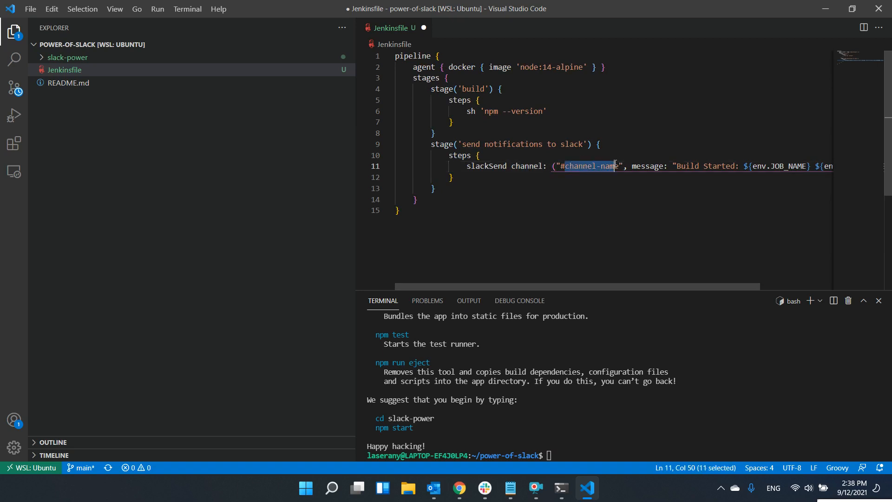
{"action": "left_click", "coordinate": [559, 165]}
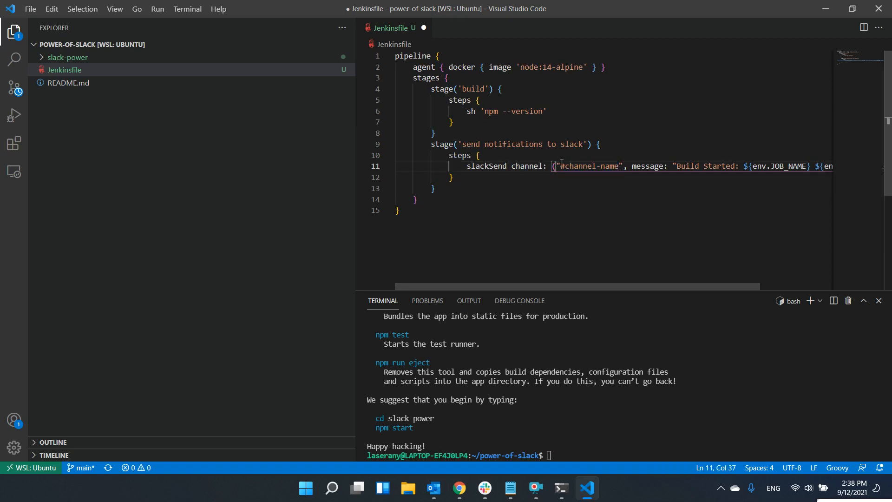
{"action": "key", "text": "BackSpace"}
Insert the opening parenthesis before slackSend's channel argument and set the channel to #jenkins.
{"action": "left_click", "coordinate": [513, 161]}
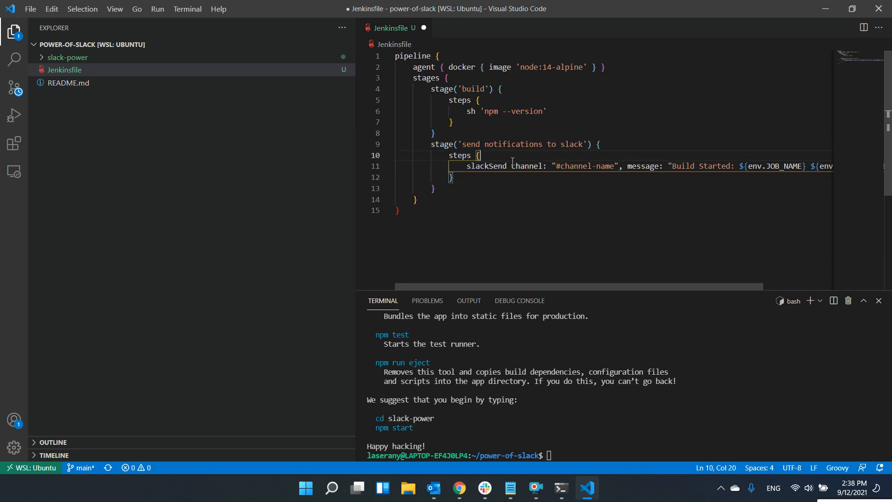
{"action": "left_click", "coordinate": [512, 166]}
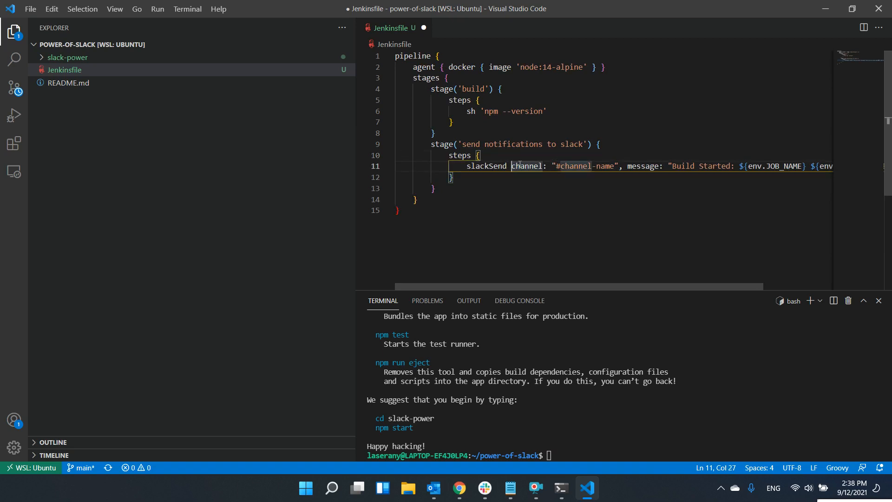
{"action": "type", "text": "("}
{"action": "left_click_drag", "start_coordinate": [619, 166], "coordinate": [566, 167]}
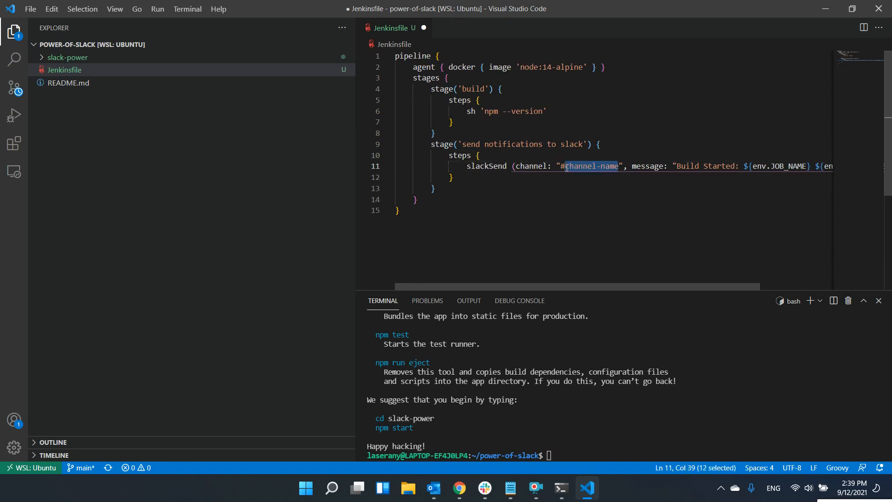
{"action": "type", "text": "jenkins"}
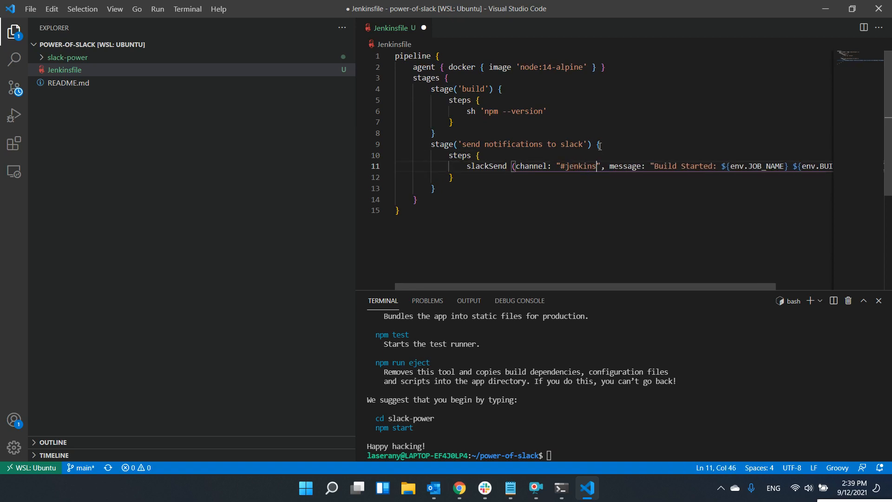
Check slackSend's channel and message arguments, including the JOB_NAME and BUILD_NUMBER variables, and save the Jenkinsfile.
{"action": "left_click_drag", "start_coordinate": [601, 166], "coordinate": [516, 167]}
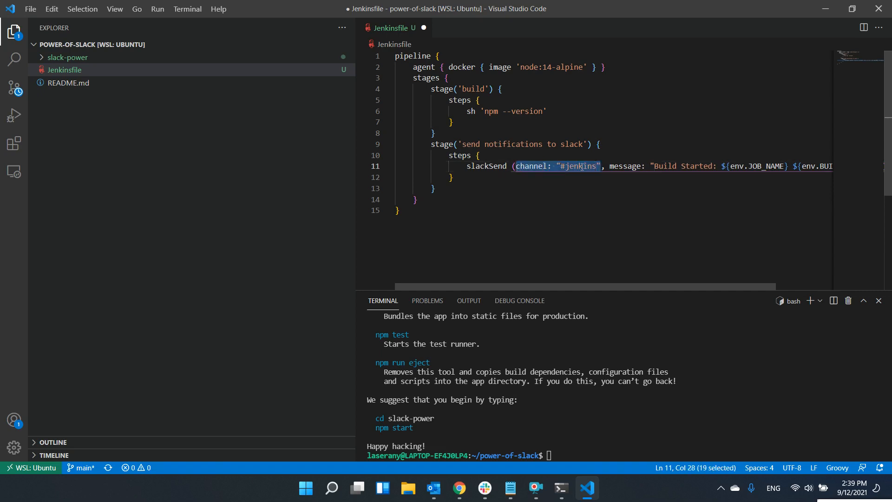
{"action": "left_click", "coordinate": [601, 166]}
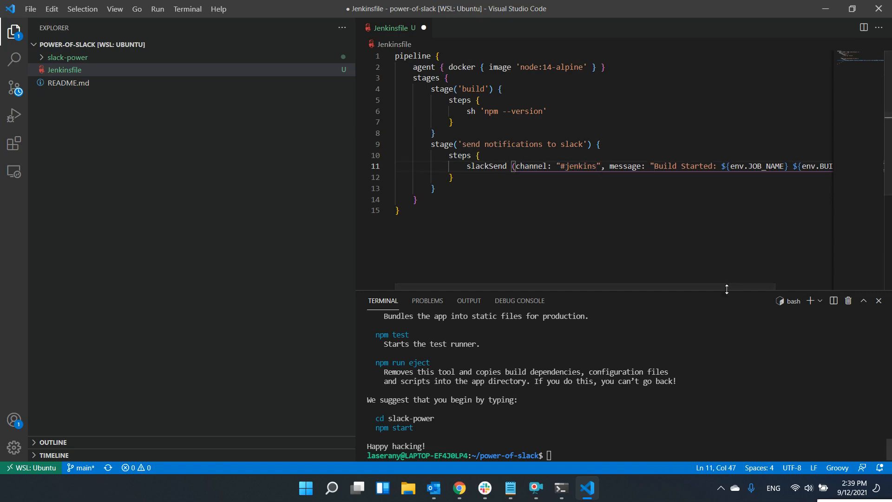
{"action": "left_click_drag", "start_coordinate": [723, 287], "coordinate": [781, 287]}
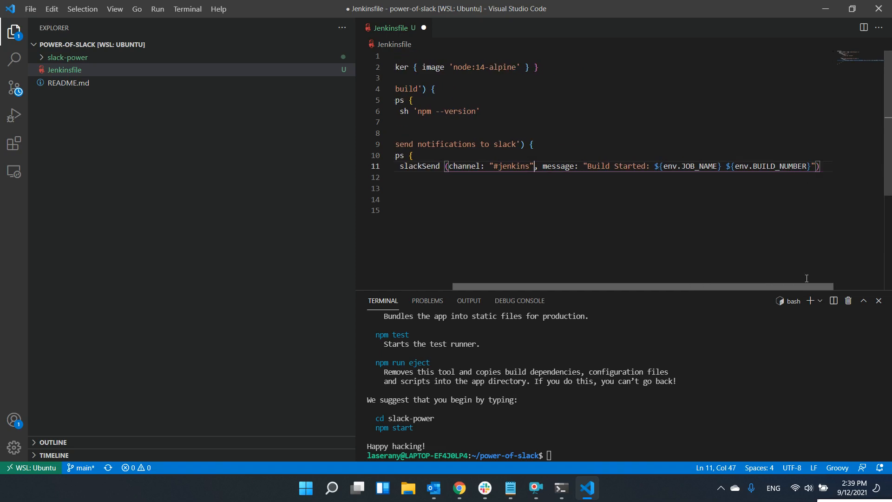
{"action": "left_click", "coordinate": [640, 166]}
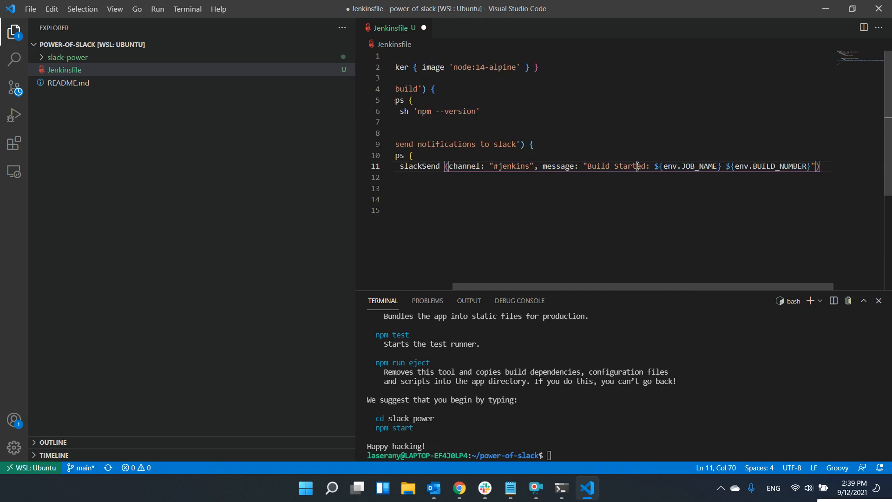
{"action": "left_click", "coordinate": [687, 166]}
{"action": "left_click_drag", "start_coordinate": [664, 168], "coordinate": [809, 168]}
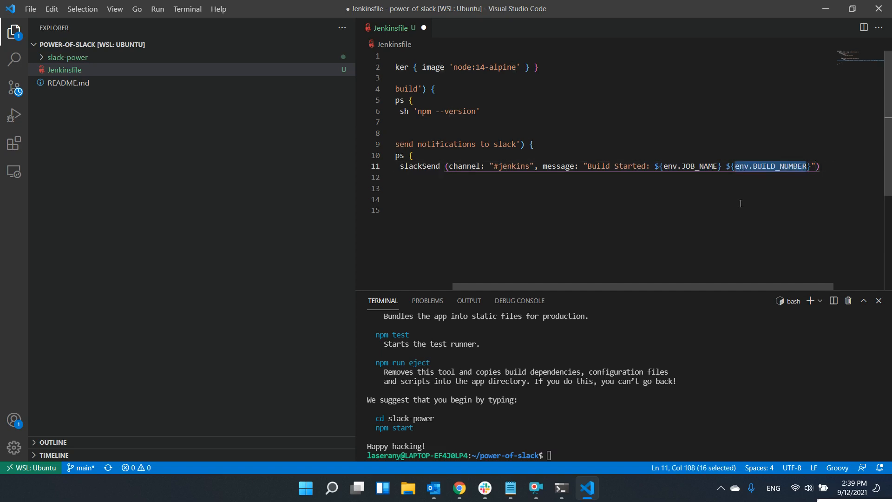
{"action": "key", "text": "Down"}
{"action": "left_click_drag", "start_coordinate": [728, 287], "coordinate": [802, 281]}
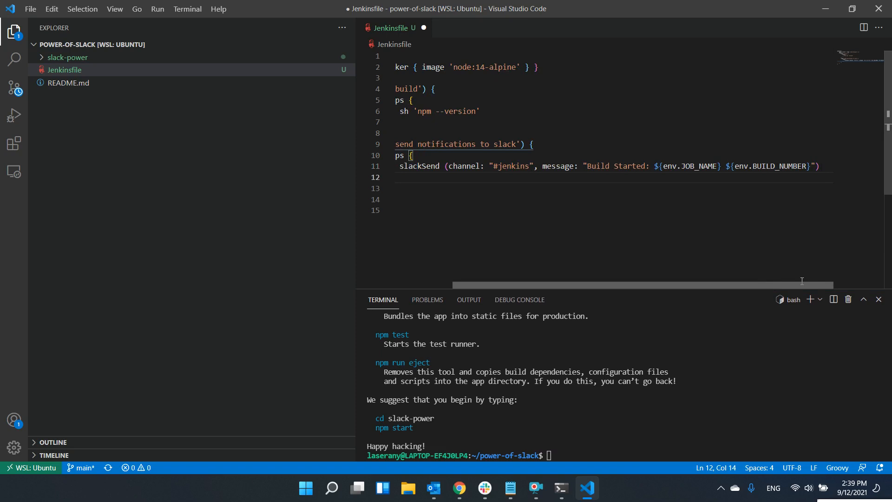
{"action": "left_click_drag", "start_coordinate": [802, 281], "coordinate": [668, 259]}
{"action": "left_click", "coordinate": [532, 187]}
{"action": "key", "text": "ctrl+s"}
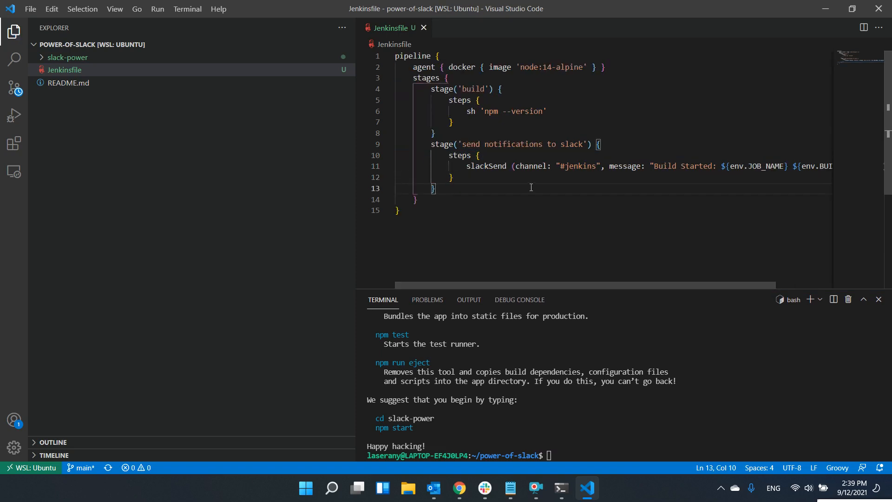
Review the Docker agent image and the build stage's npm command in the Jenkinsfile.
{"action": "left_click", "coordinate": [588, 439]}
{"action": "left_click_drag", "start_coordinate": [521, 68], "coordinate": [606, 68]}
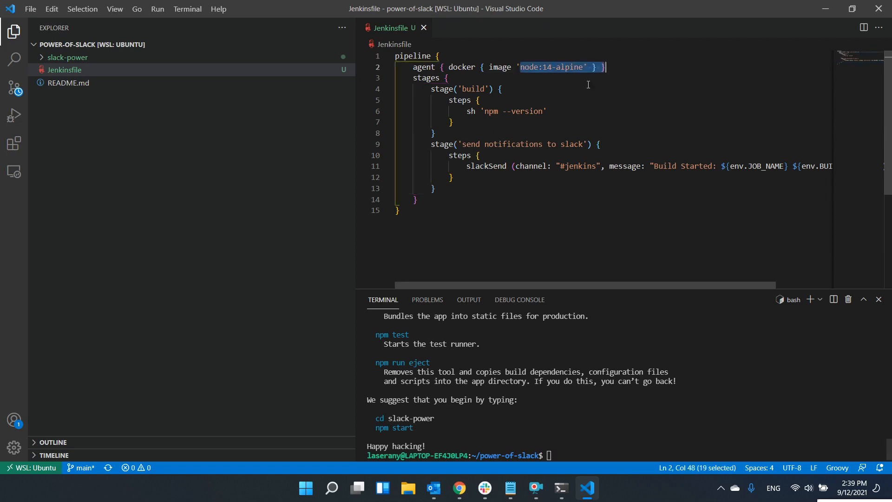
{"action": "left_click", "coordinate": [511, 114]}
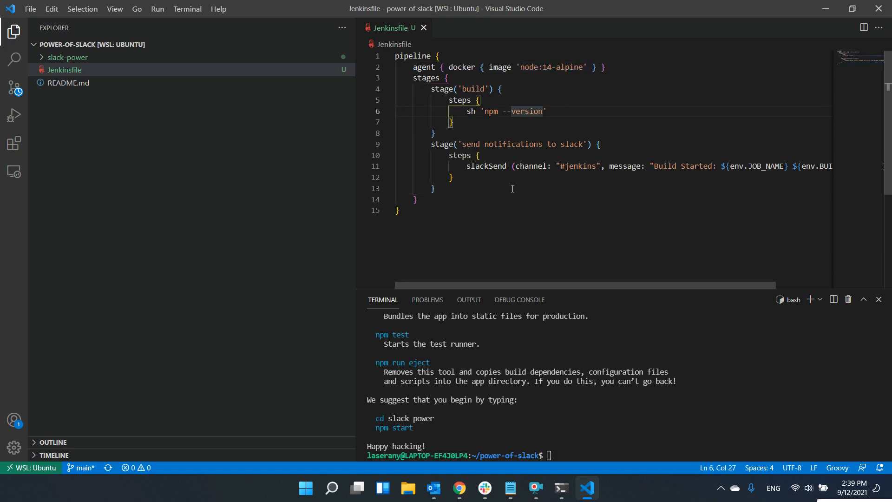
Stage all changes in the power-of-slack repository by running git add . in the terminal.
{"action": "left_click", "coordinate": [614, 412]}
{"action": "type", "text": "git st"}
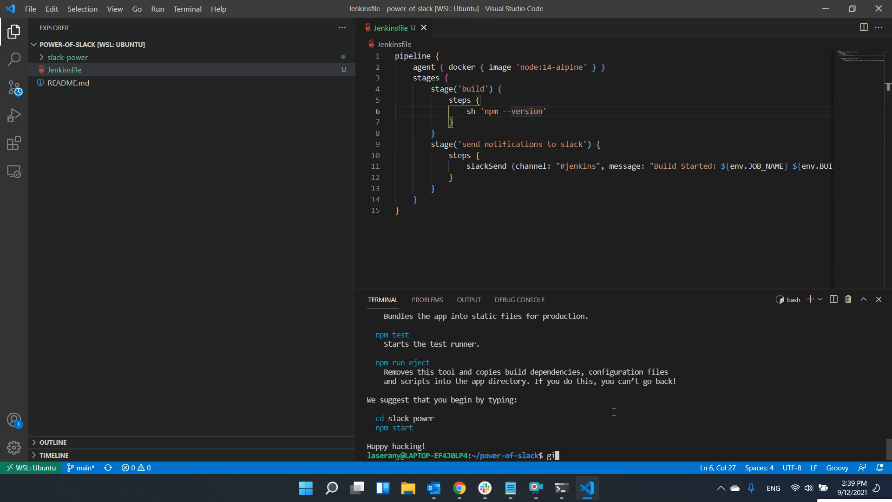
{"action": "key", "text": "BackSpace"}
{"action": "key", "text": "BackSpace"}
{"action": "key", "text": "BackSpace"}
{"action": "key", "text": "BackSpace"}
{"action": "key", "text": "BackSpace"}
{"action": "key", "text": "BackSpace"}
{"action": "type", "text": "git add ."}
{"action": "key", "text": "Return"}
Commit the staged files with the message "added react and jenkinsfile" and push the commit to GitHub.
{"action": "type", "text": "gi"}
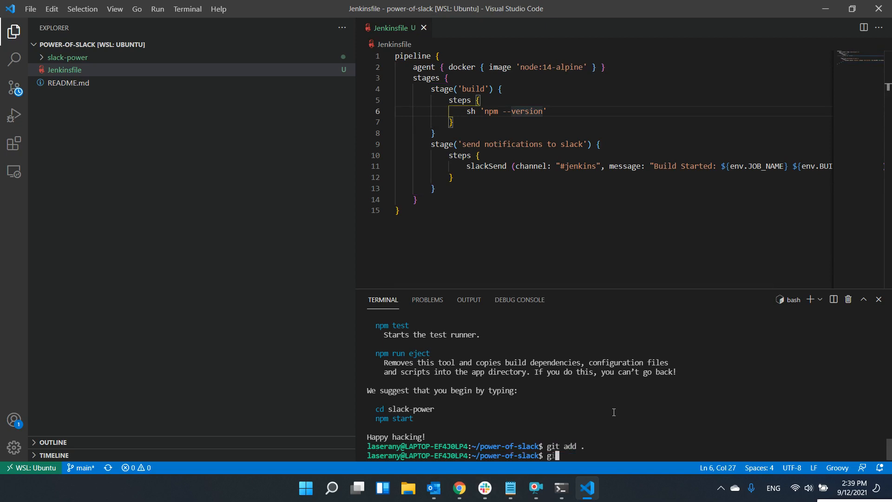
{"action": "type", "text": "t commit -m \"added react and jenkinsfile\""}
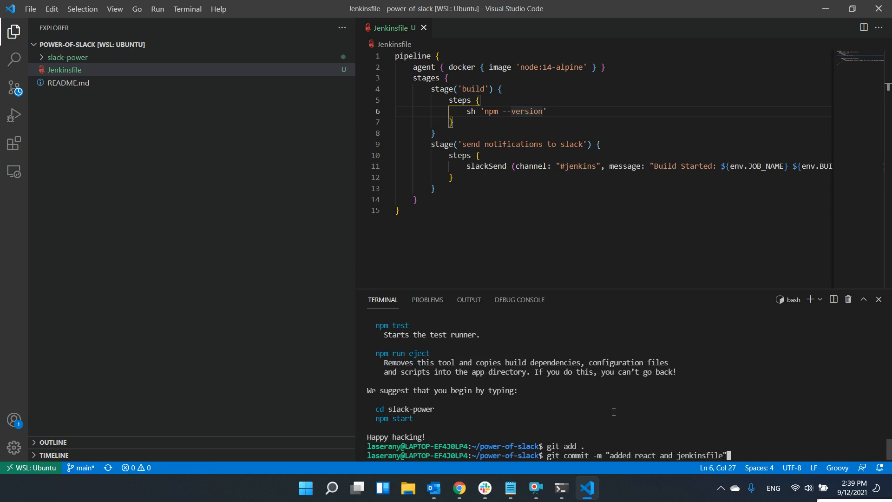
{"action": "key", "text": "Return"}
{"action": "type", "text": "git push"}
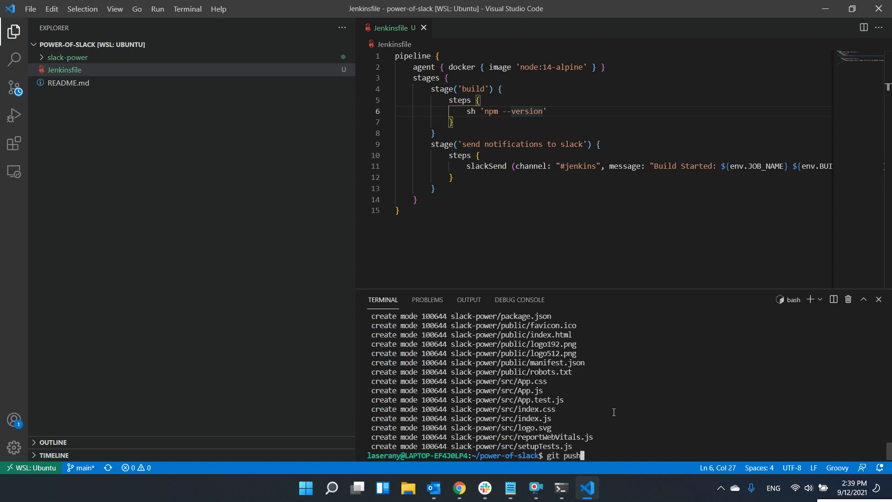
{"action": "key", "text": "Return"}
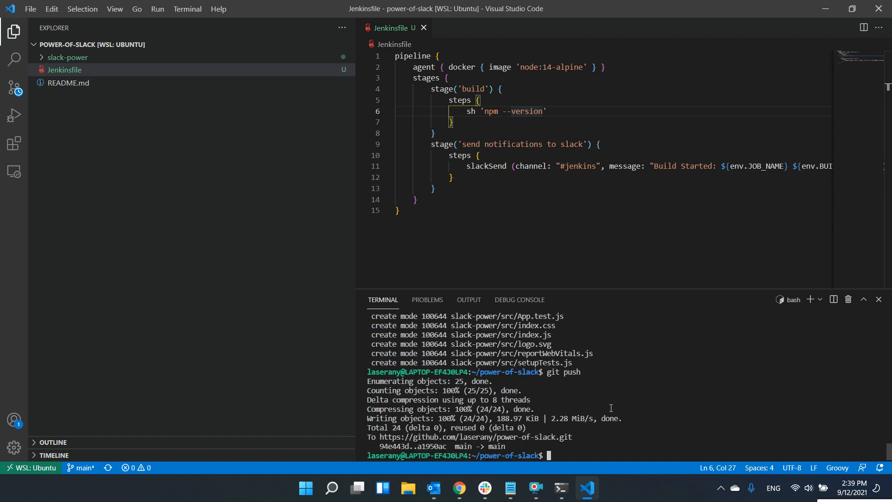
Switch to Slack and check the github2 channel for the GitHub push notification.
{"action": "left_click", "coordinate": [459, 488]}
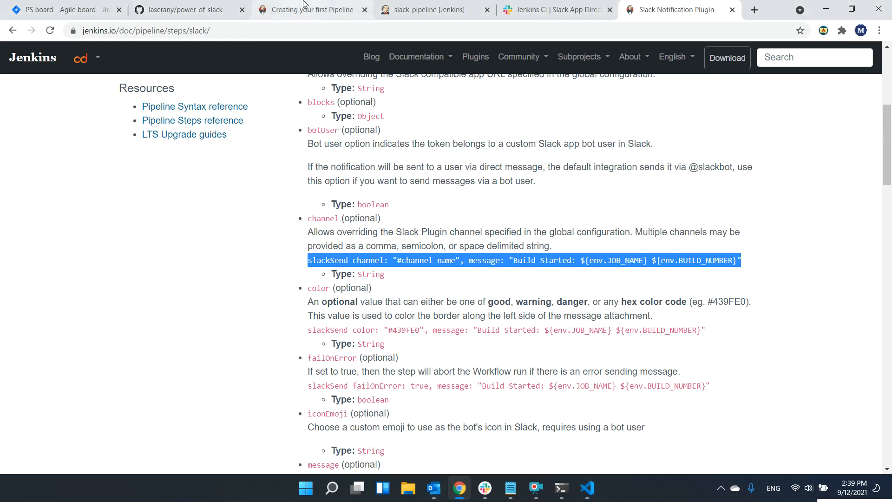
{"action": "left_click", "coordinate": [485, 488]}
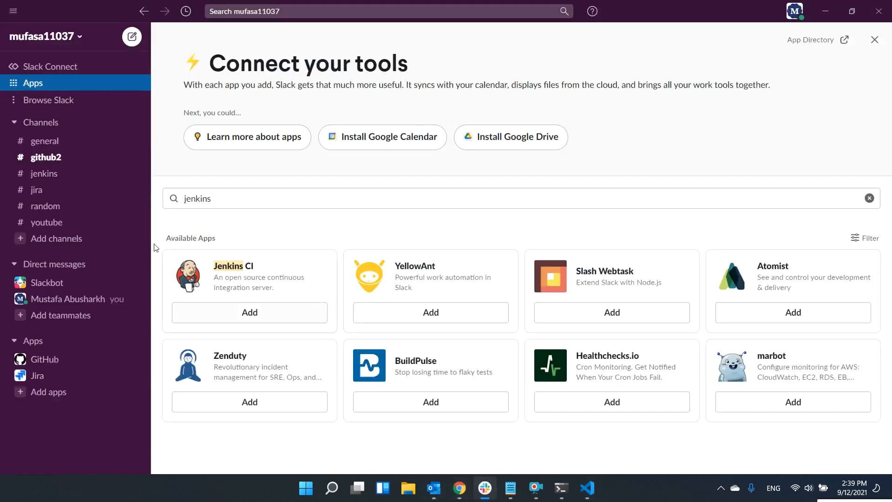
{"action": "left_click", "coordinate": [72, 160]}
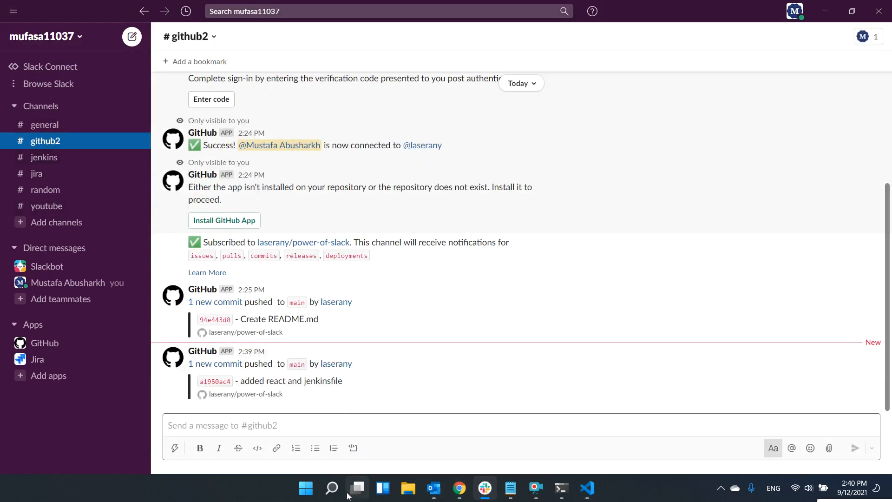
Switch to Chrome and start a build of the slack-pipeline job in Jenkins.
{"action": "left_click", "coordinate": [459, 489]}
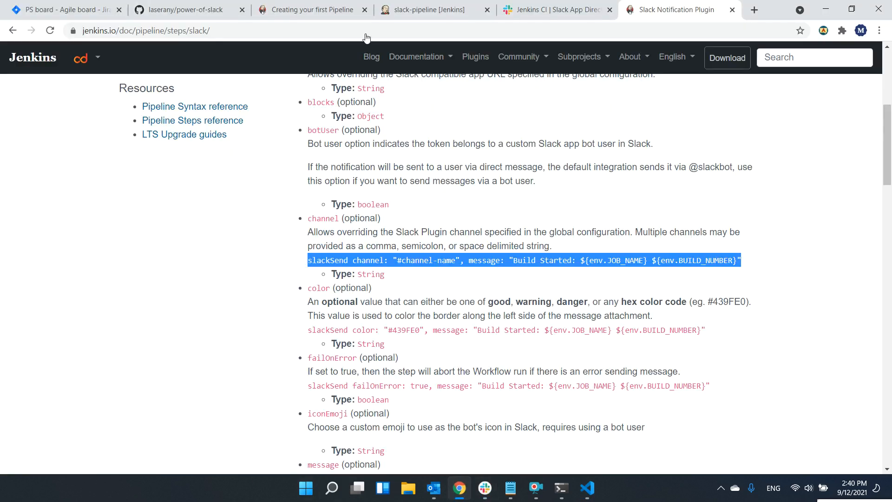
{"action": "left_click", "coordinate": [348, 9]}
{"action": "left_click", "coordinate": [420, 9]}
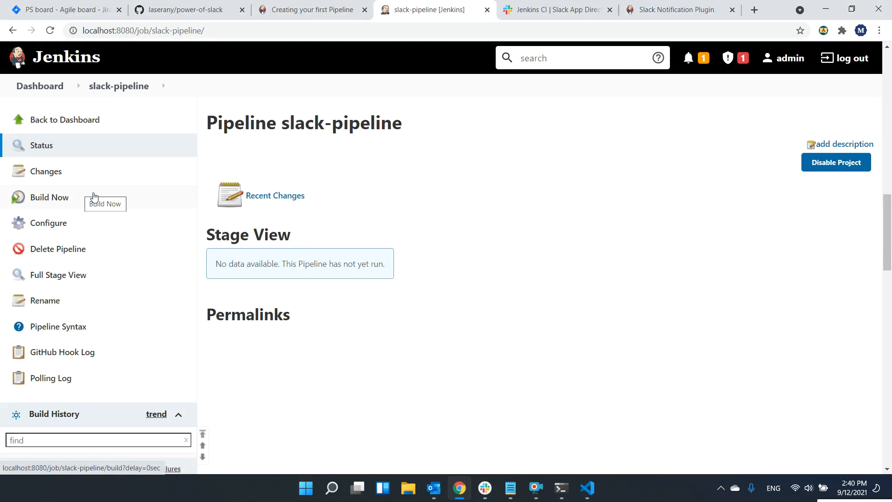
{"action": "left_click", "coordinate": [93, 197]}
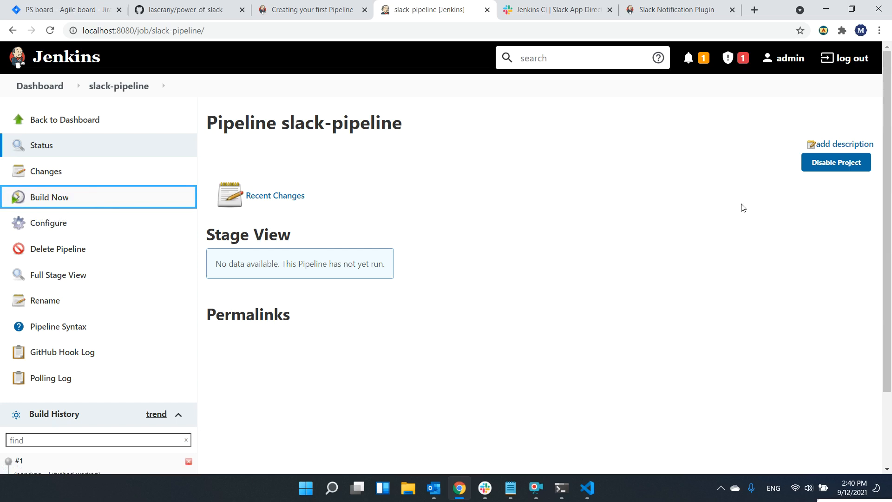
Follow build #1 of slack-pipeline on its status page and review the stages in the job's Stage View.
{"action": "scroll", "coordinate": [305, 225], "scroll_direction": "down", "scroll_amount": 3}
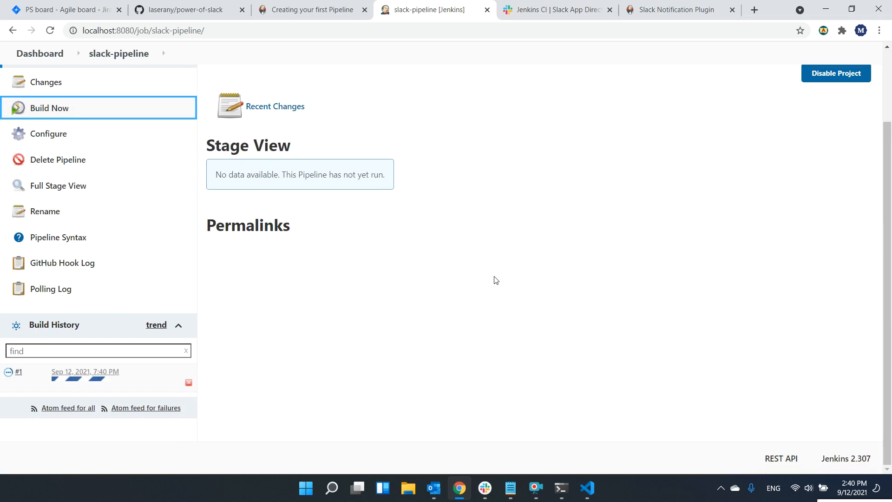
{"action": "left_click", "coordinate": [85, 372]}
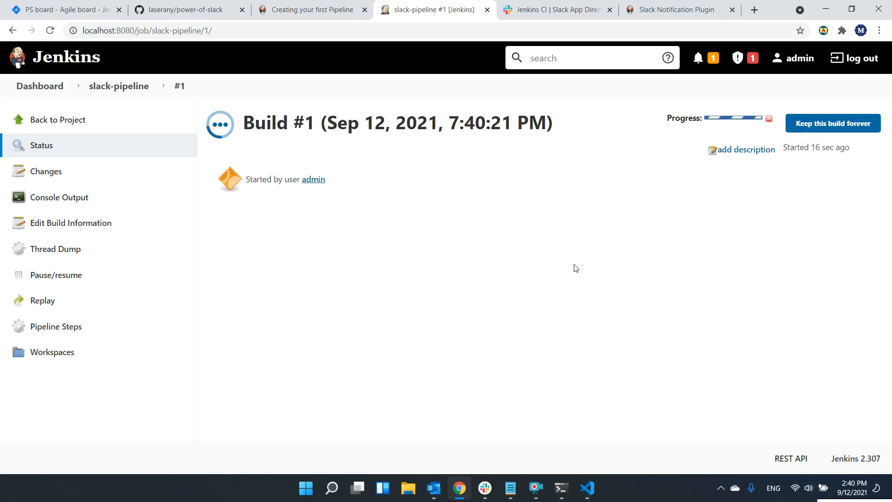
{"action": "left_click", "coordinate": [178, 86]}
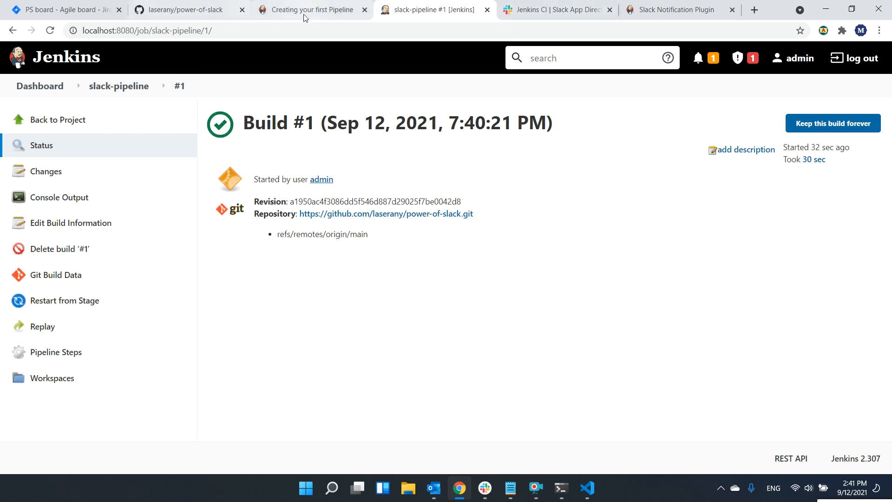
{"action": "left_click", "coordinate": [135, 92]}
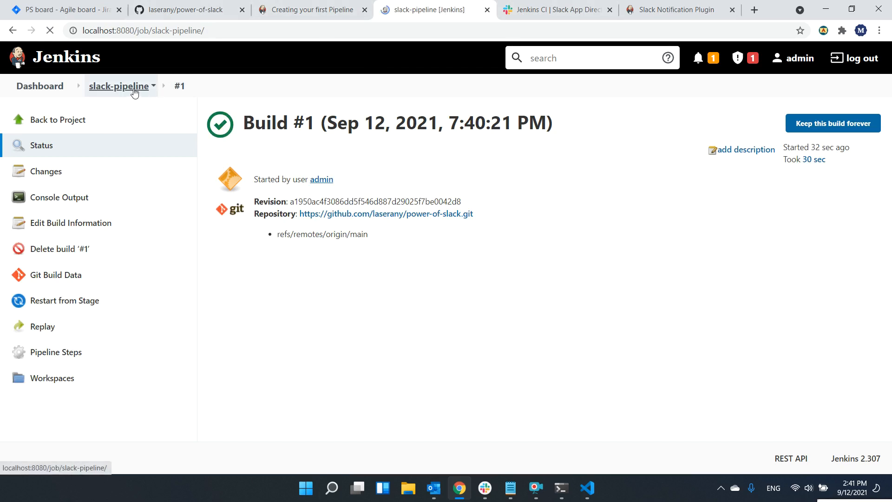
{"action": "scroll", "coordinate": [493, 335], "scroll_direction": "down", "scroll_amount": 2}
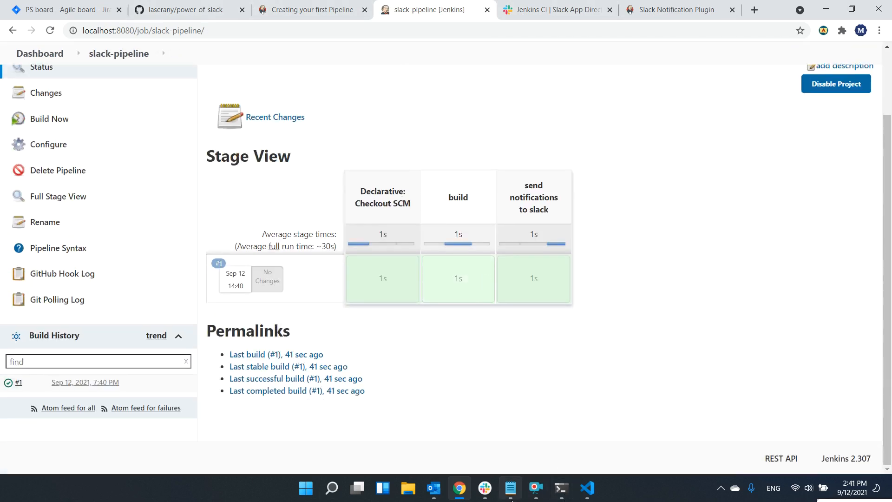
Switch to Slack and examine the Jenkins build notification in the jenkins channel.
{"action": "left_click", "coordinate": [485, 488]}
{"action": "left_click", "coordinate": [77, 158]}
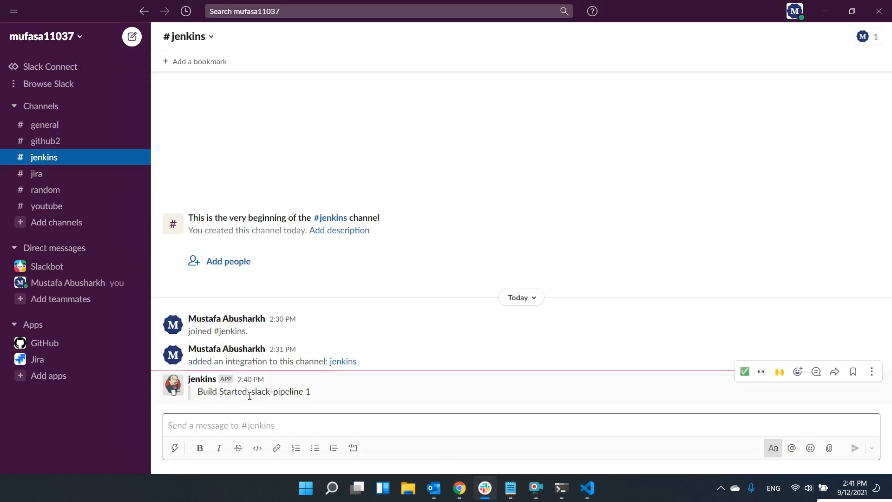
{"action": "left_click_drag", "start_coordinate": [200, 390], "coordinate": [331, 392]}
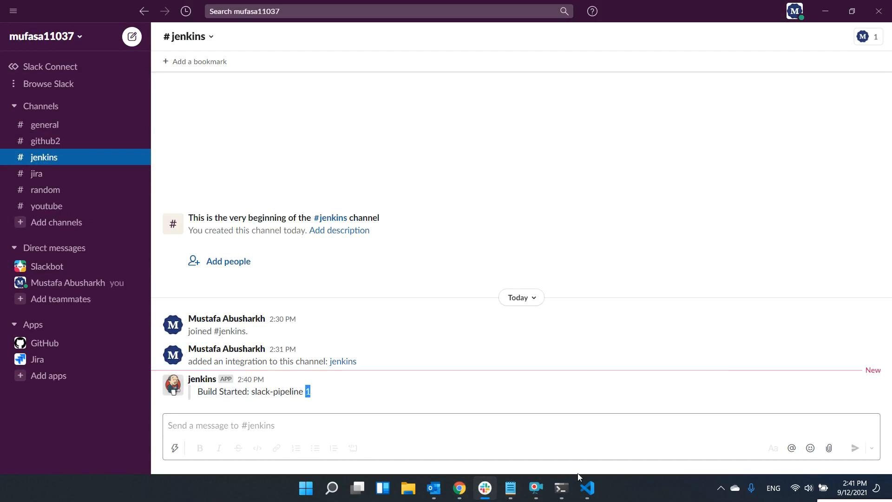
Check build #1's status page in Jenkins in Chrome and compare it with the Jenkinsfile in Visual Studio Code.
{"action": "left_click", "coordinate": [471, 494]}
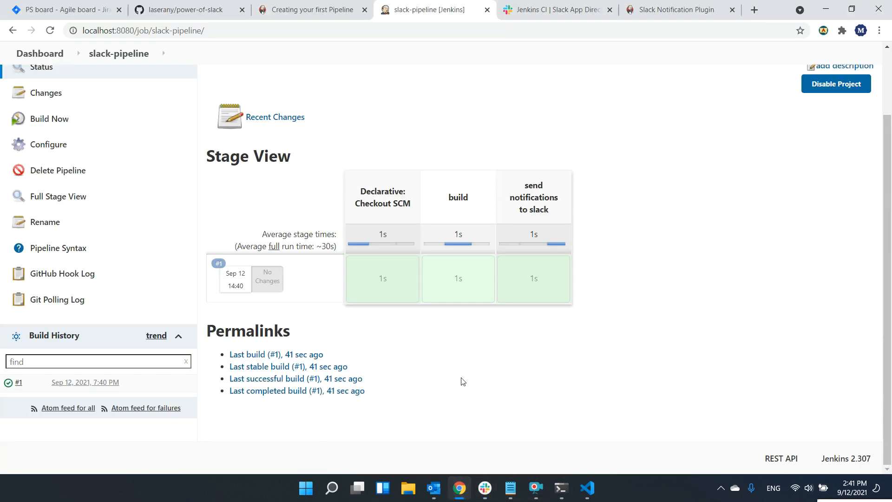
{"action": "left_click", "coordinate": [80, 384]}
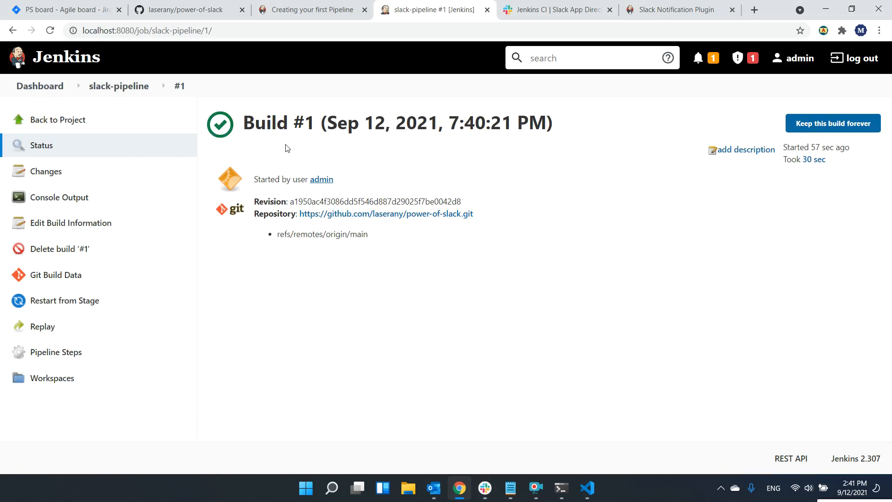
{"action": "left_click", "coordinate": [589, 492]}
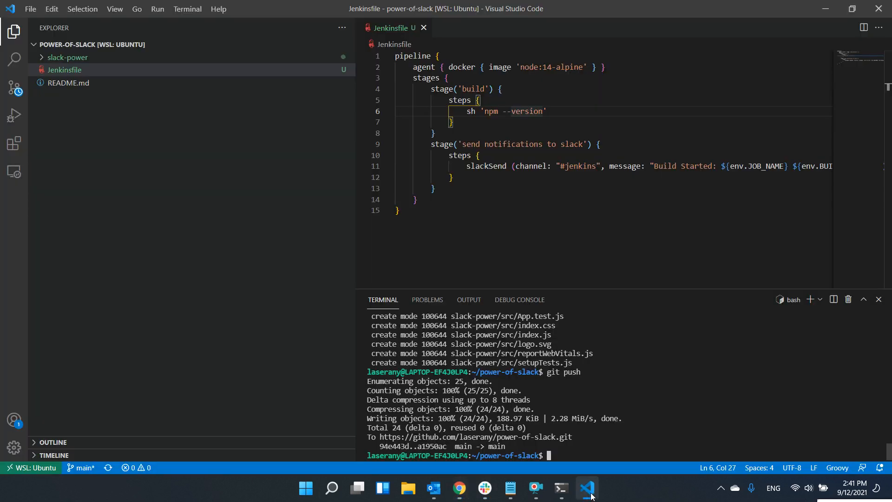
Return to the slack-pipeline page in Chrome and examine the build stage's log for the npm --version command.
{"action": "left_click", "coordinate": [589, 489]}
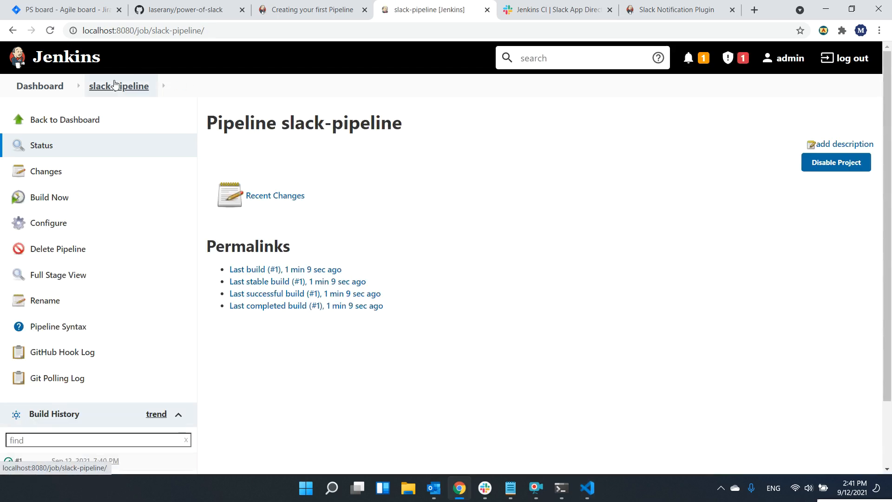
{"action": "scroll", "coordinate": [674, 261], "scroll_direction": "down", "scroll_amount": 2}
{"action": "mouse_move", "coordinate": [466, 273]}
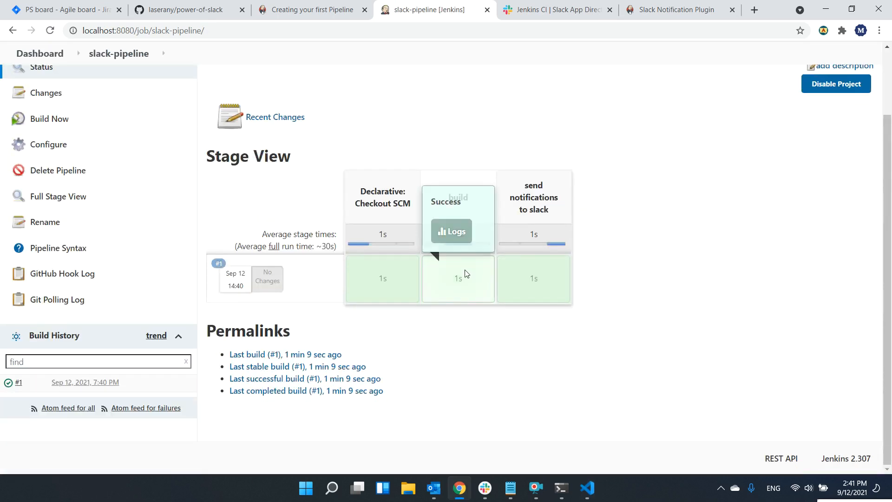
{"action": "left_click", "coordinate": [458, 220]}
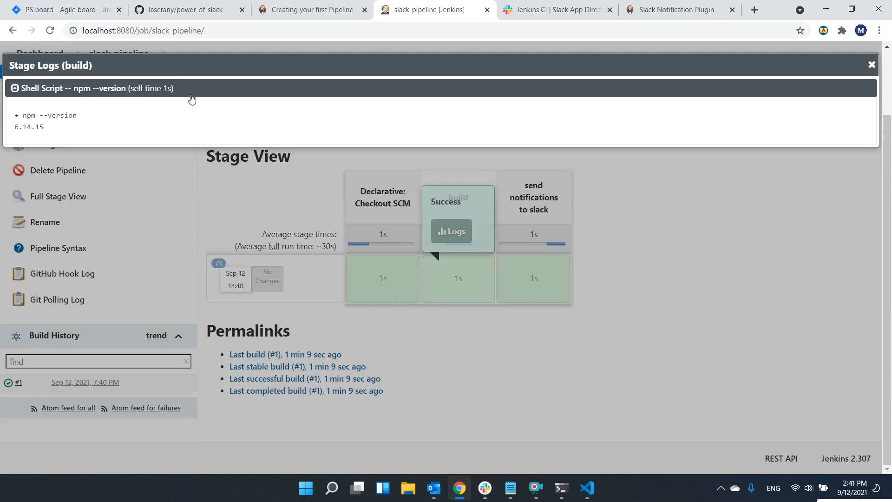
{"action": "left_click", "coordinate": [872, 65]}
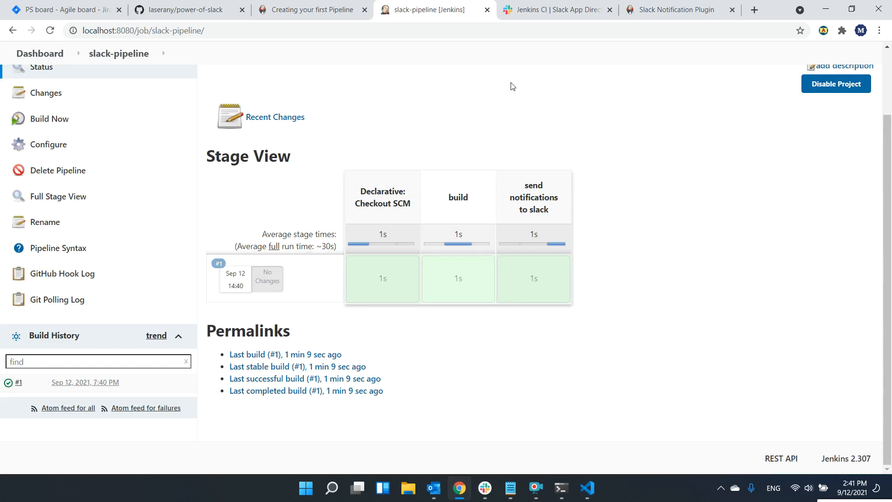
{"action": "scroll", "coordinate": [510, 86], "scroll_direction": "up", "scroll_amount": 2}
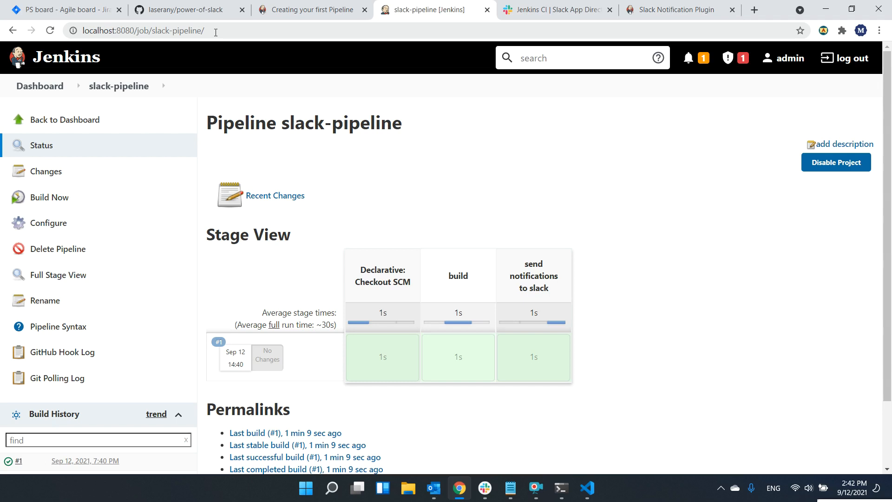
Switch to the Ubuntu terminal, move up to the home directory and list its contents.
{"action": "left_click", "coordinate": [561, 498]}
{"action": "left_click", "coordinate": [572, 461]}
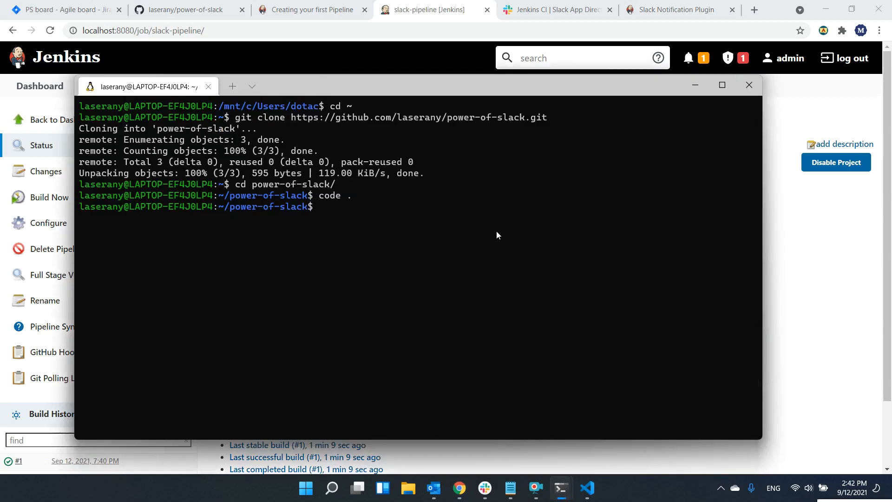
{"action": "type", "text": "cd .."}
{"action": "key", "text": "Return"}
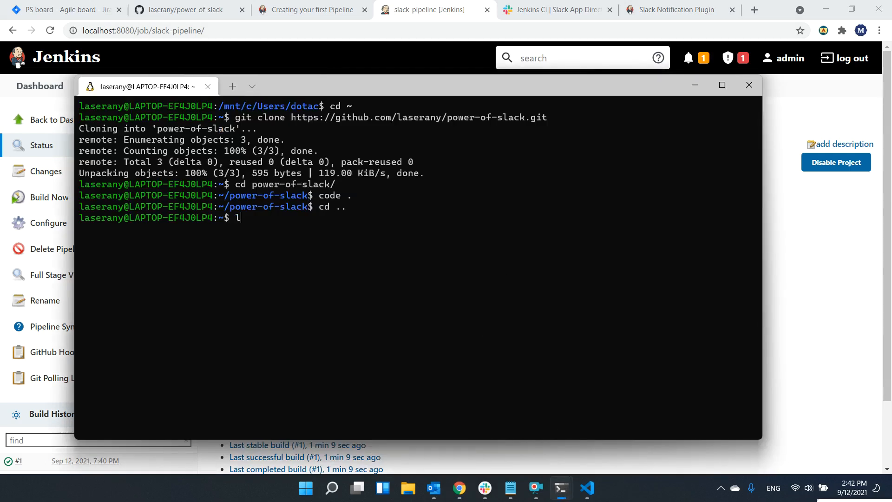
{"action": "type", "text": "ls"}
{"action": "key", "text": "Return"}
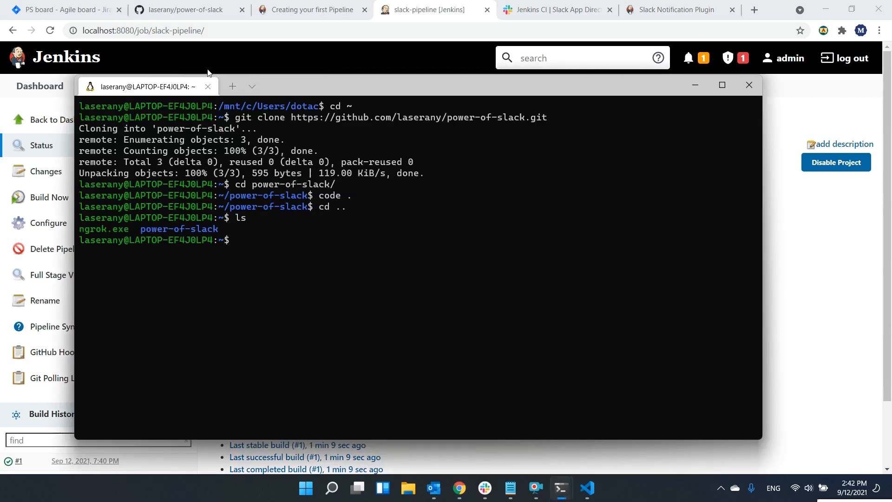
Run ./ngrok.exe http 8080 from the home directory to tunnel to the local Jenkins server.
{"action": "left_click_drag", "start_coordinate": [79, 228], "coordinate": [127, 230]}
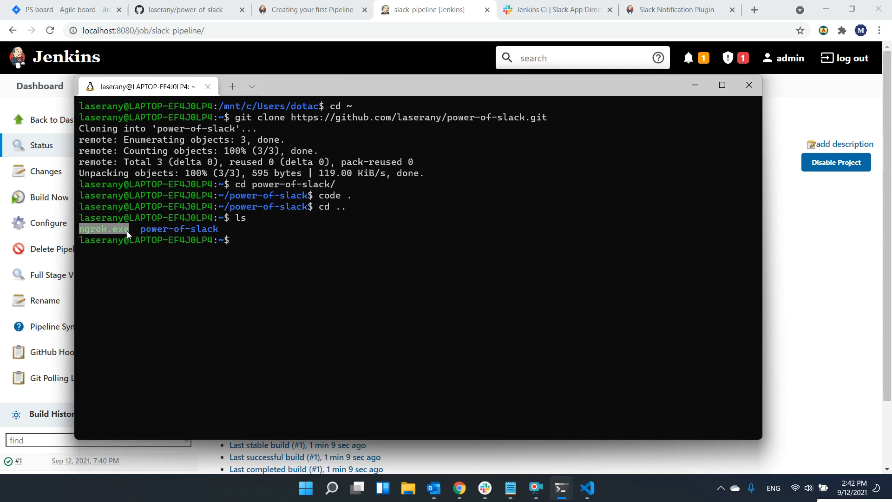
{"action": "left_click", "coordinate": [260, 230]}
{"action": "type", "text": "./"}
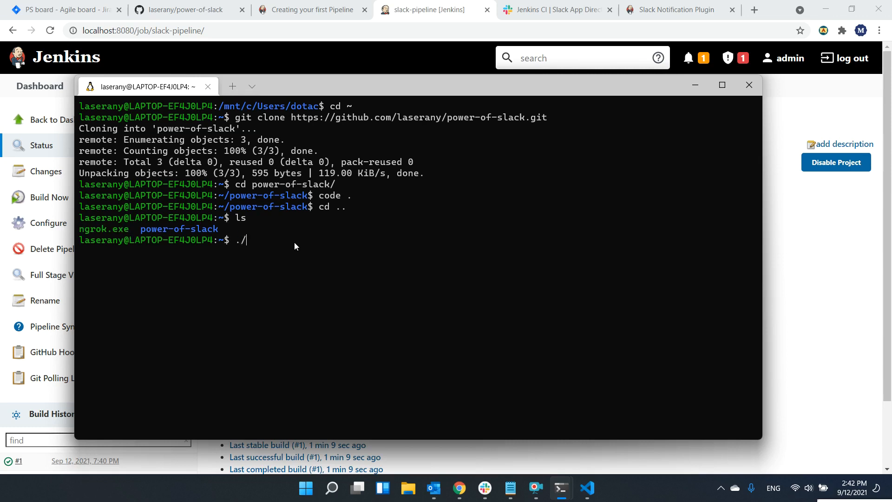
{"action": "type", "text": "ngrok.exe http 8080"}
{"action": "left_click_drag", "start_coordinate": [330, 239], "coordinate": [357, 239]}
{"action": "left_click", "coordinate": [357, 239]}
{"action": "key", "text": "Return"}
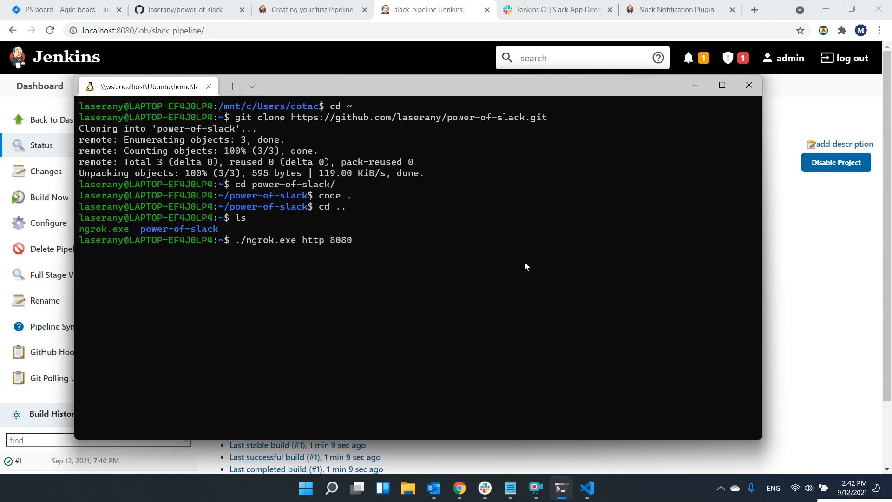
Stop and rerun the ngrok tunnel to port 8080, and select its HTTPS forwarding address.
{"action": "key", "text": "ctrl+c"}
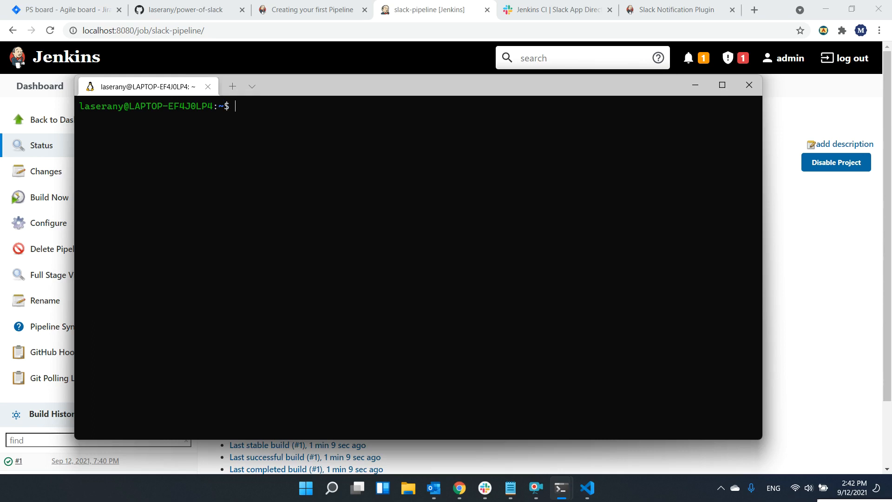
{"action": "key", "text": "Up"}
{"action": "key", "text": "Return"}
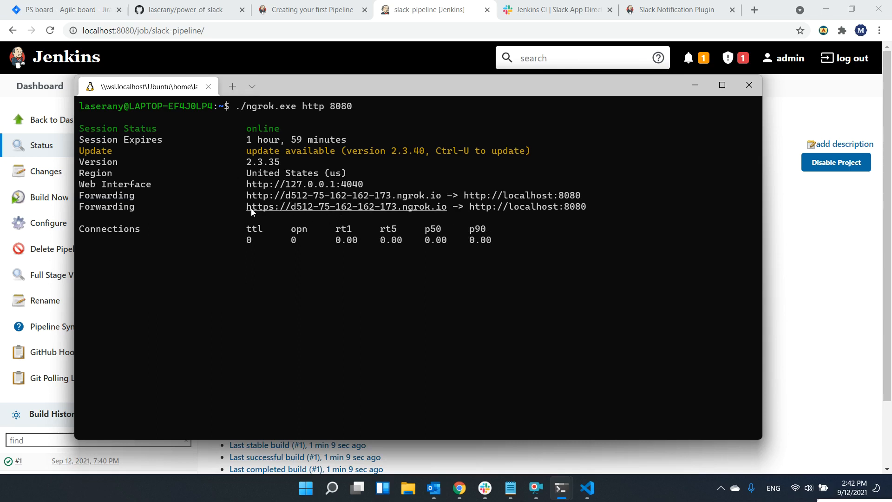
{"action": "left_click_drag", "start_coordinate": [243, 205], "coordinate": [445, 207]}
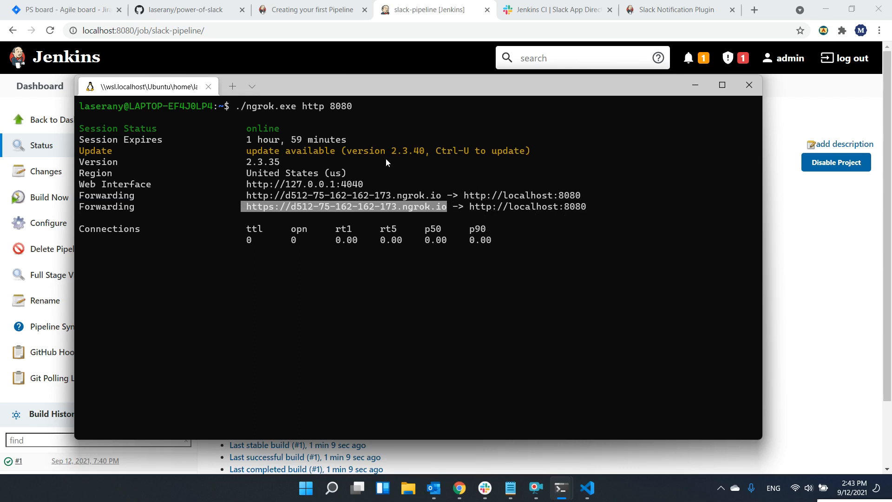
Copy the HTTPS ngrok forwarding address, load it in the browser tab showing the Slack app directory, and close that tab.
{"action": "key", "text": "ctrl+c"}
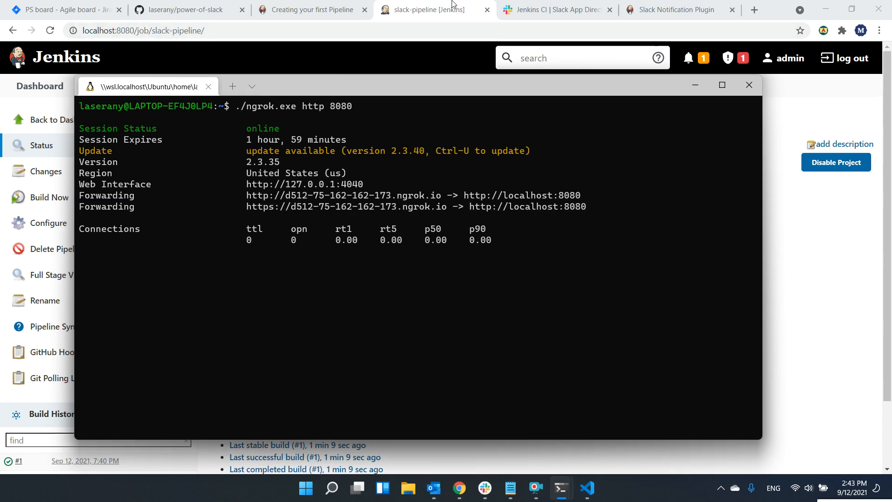
{"action": "left_click", "coordinate": [479, 9]}
{"action": "left_click", "coordinate": [527, 10]}
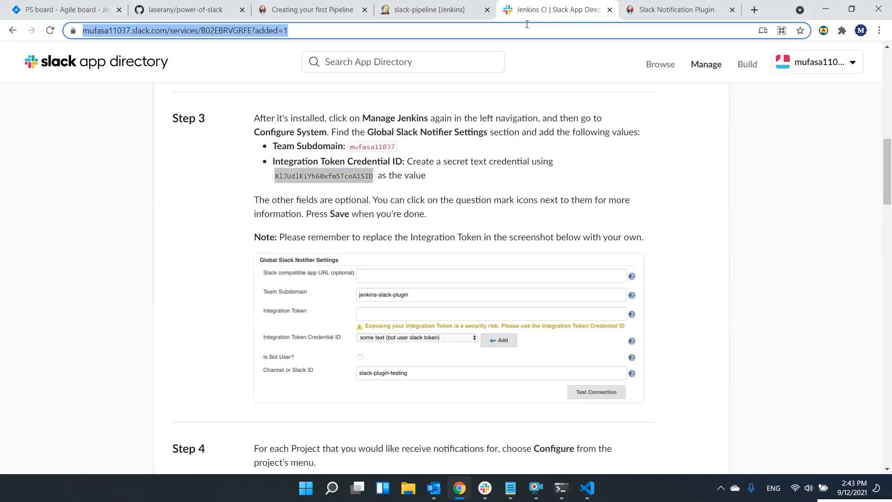
{"action": "key", "text": "ctrl+v"}
{"action": "key", "text": "Return"}
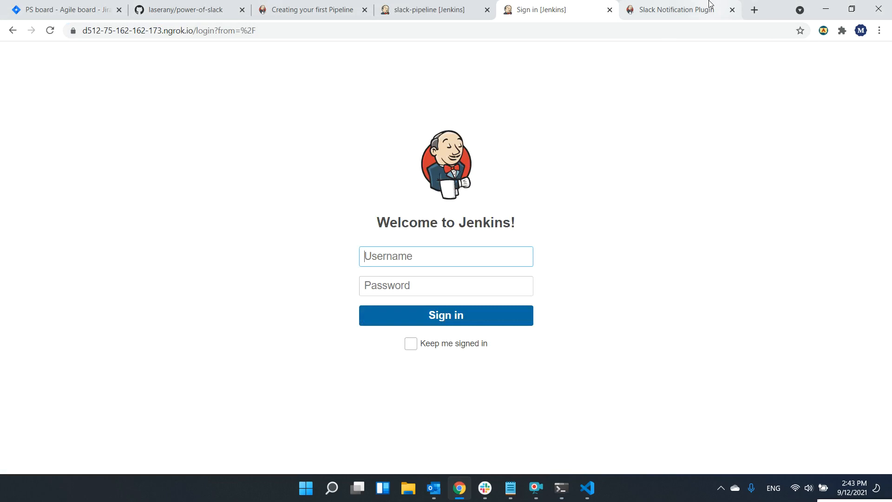
{"action": "left_click", "coordinate": [610, 9]}
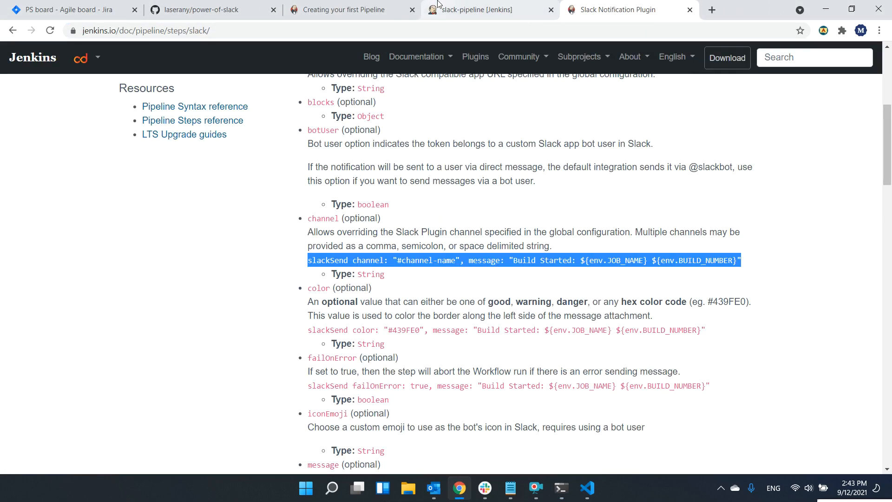
Open the global system configuration of the local Jenkins server.
{"action": "left_click", "coordinate": [382, 8]}
{"action": "left_click", "coordinate": [433, 9]}
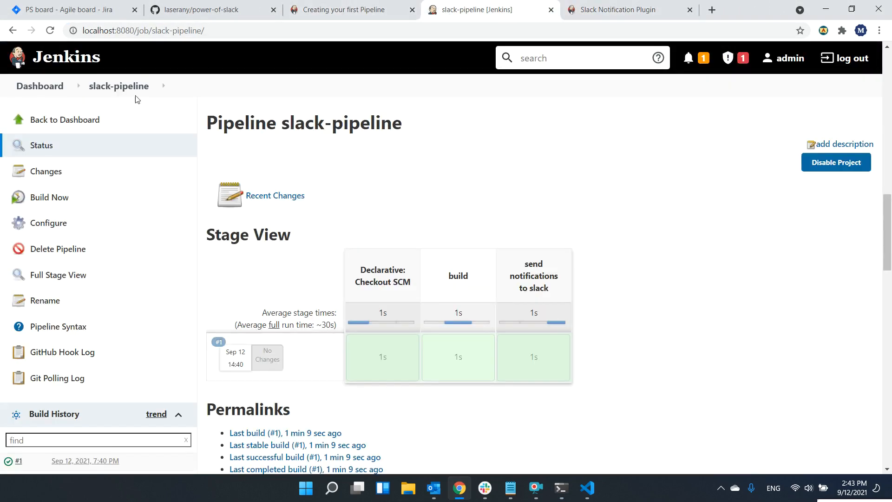
{"action": "left_click", "coordinate": [36, 88]}
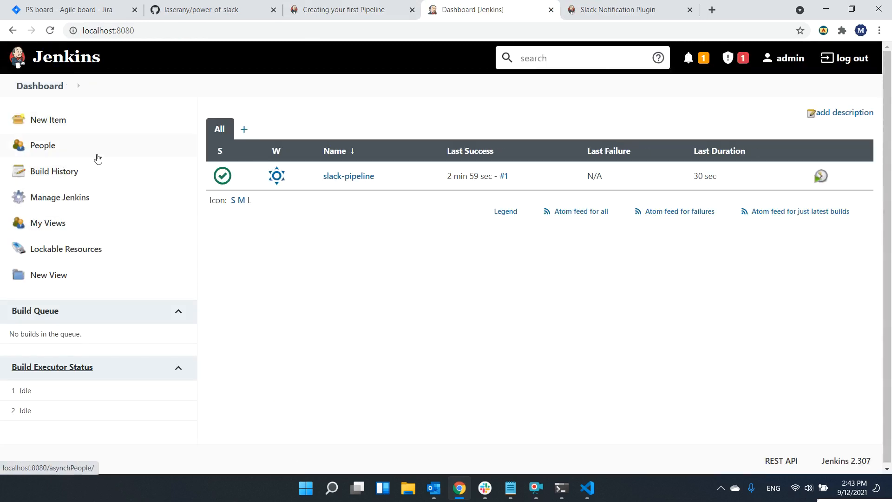
{"action": "left_click", "coordinate": [69, 195]}
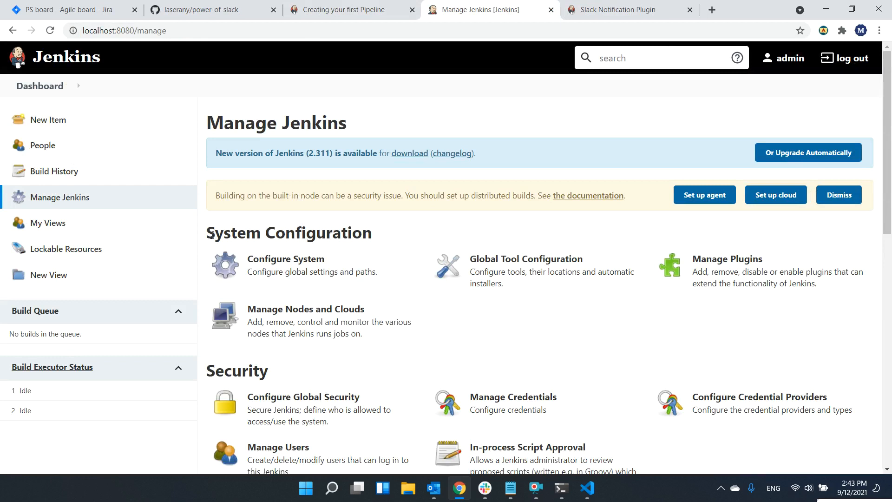
{"action": "left_click", "coordinate": [314, 279]}
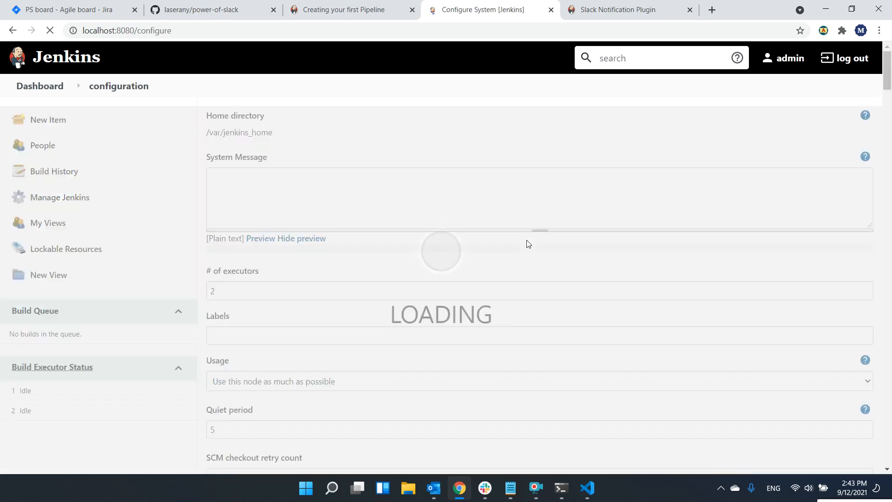
{"action": "scroll", "coordinate": [529, 244], "scroll_direction": "down", "scroll_amount": 6}
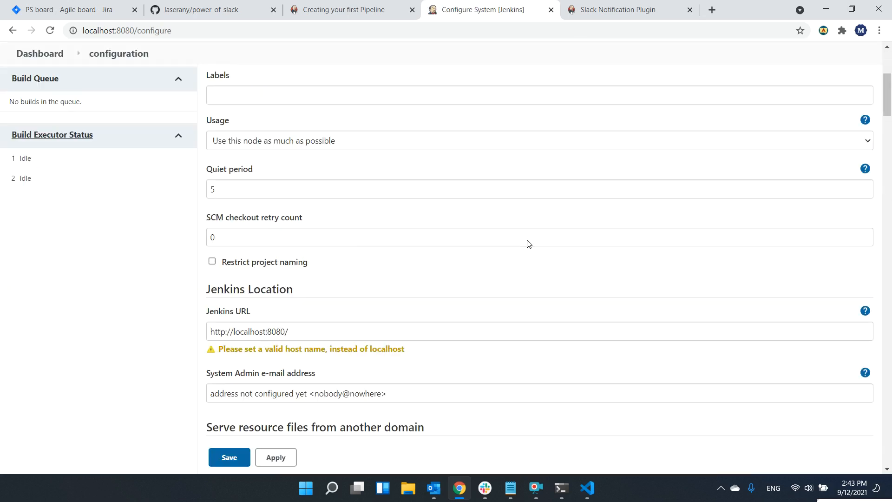
{"action": "left_click_drag", "start_coordinate": [283, 270], "coordinate": [206, 271]}
{"action": "key", "text": "ctrl+v"}
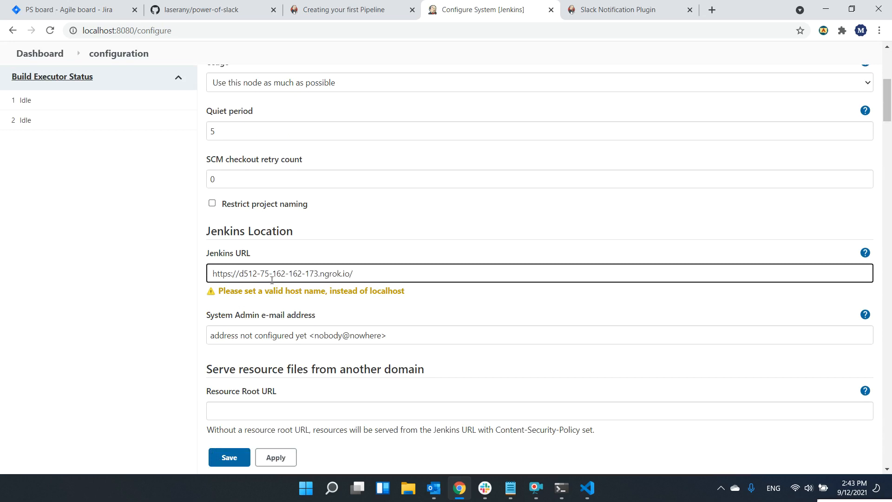
{"action": "left_click", "coordinate": [214, 271]}
{"action": "key", "text": "BackSpace"}
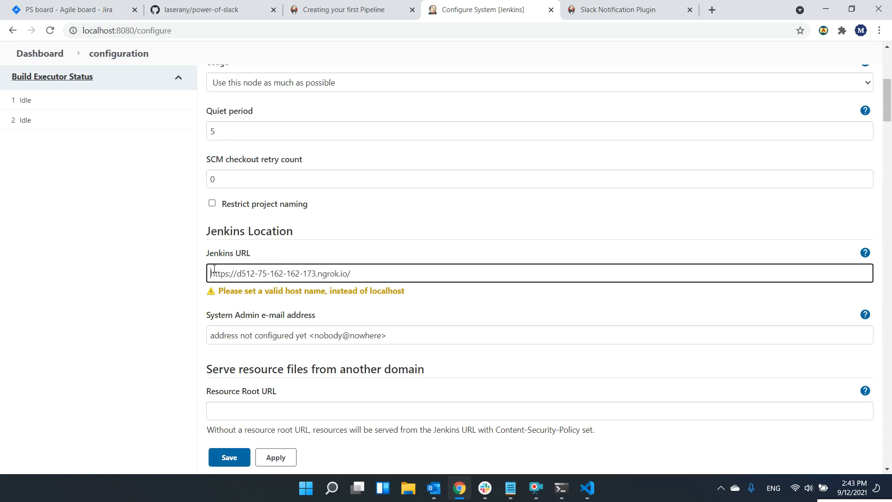
{"action": "left_click", "coordinate": [155, 308]}
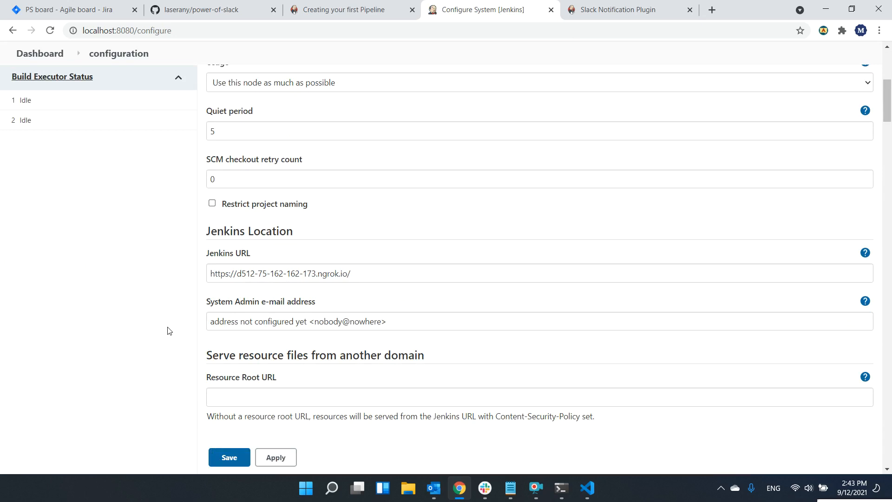
{"action": "left_click", "coordinate": [232, 458]}
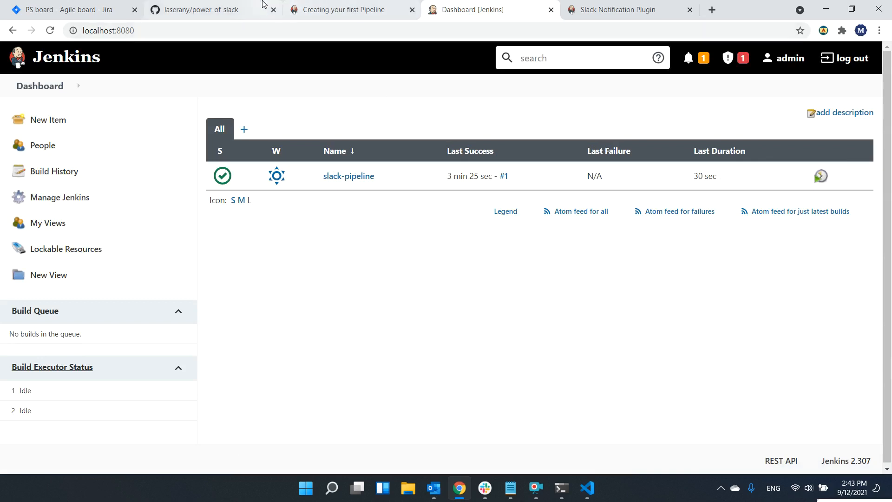
Start adding a new webhook in the settings of the power-of-slack GitHub repository.
{"action": "left_click", "coordinate": [205, 9]}
{"action": "left_click", "coordinate": [539, 123]}
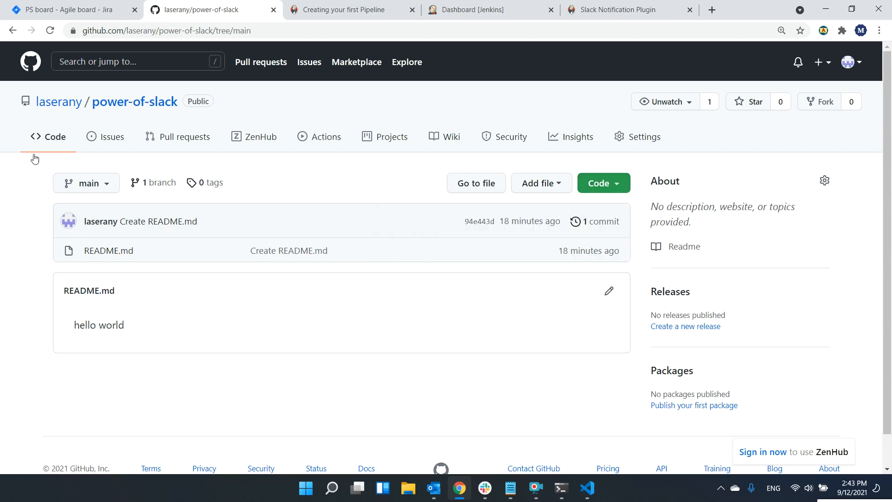
{"action": "left_click", "coordinate": [633, 143]}
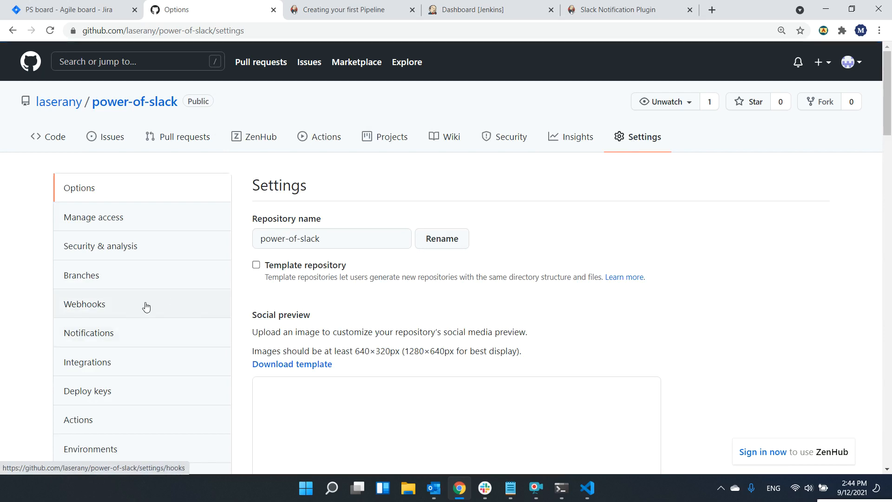
{"action": "left_click", "coordinate": [86, 306]}
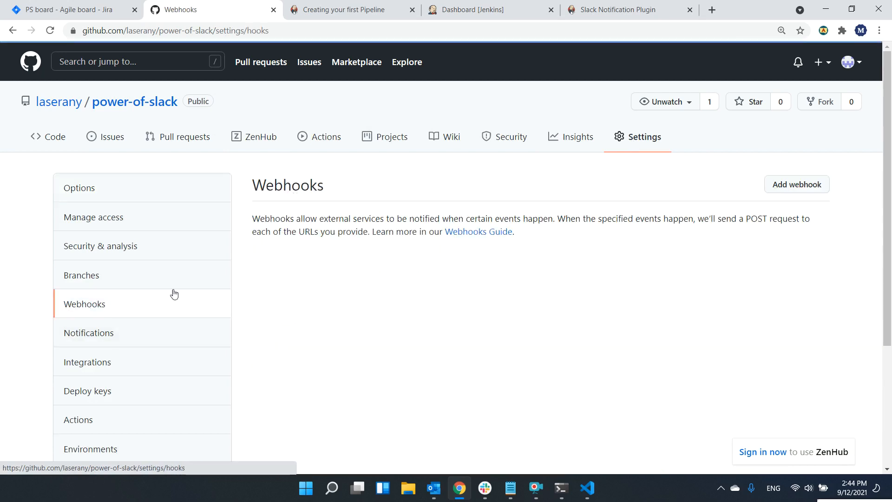
{"action": "left_click", "coordinate": [804, 186]}
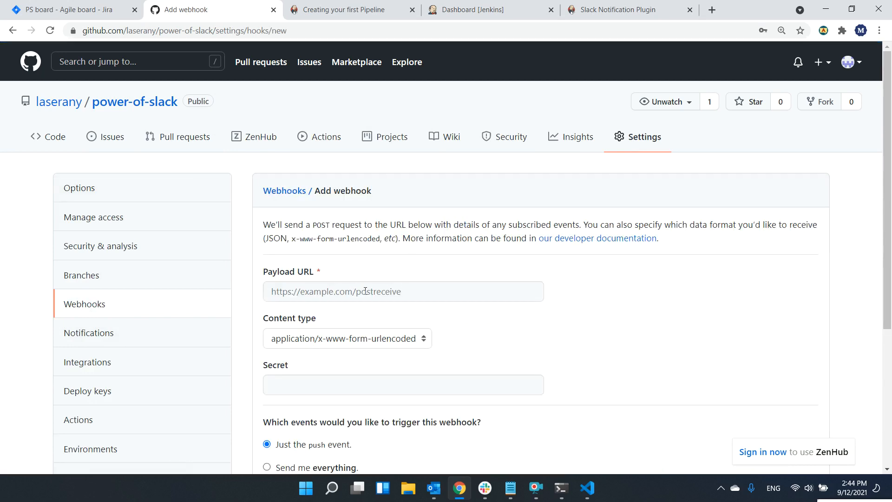
{"action": "left_click", "coordinate": [349, 293]}
{"action": "key", "text": "ctrl+v"}
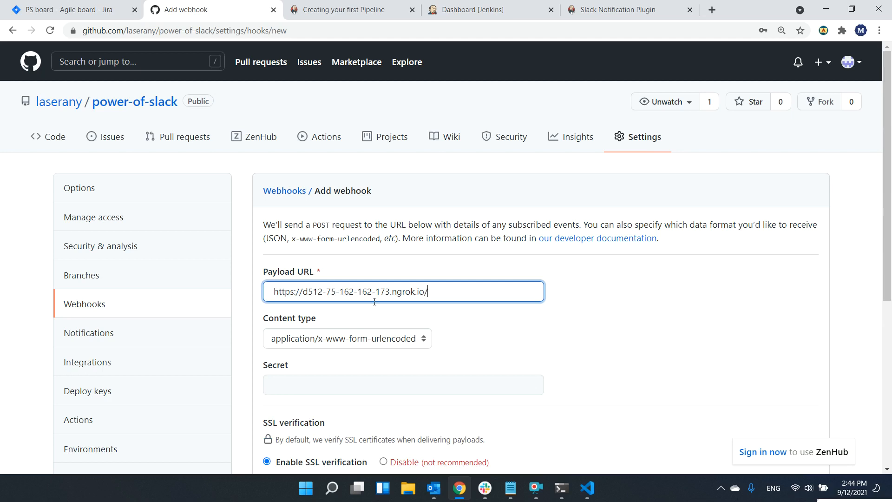
{"action": "left_click", "coordinate": [274, 291]}
{"action": "key", "text": "BackSpace"}
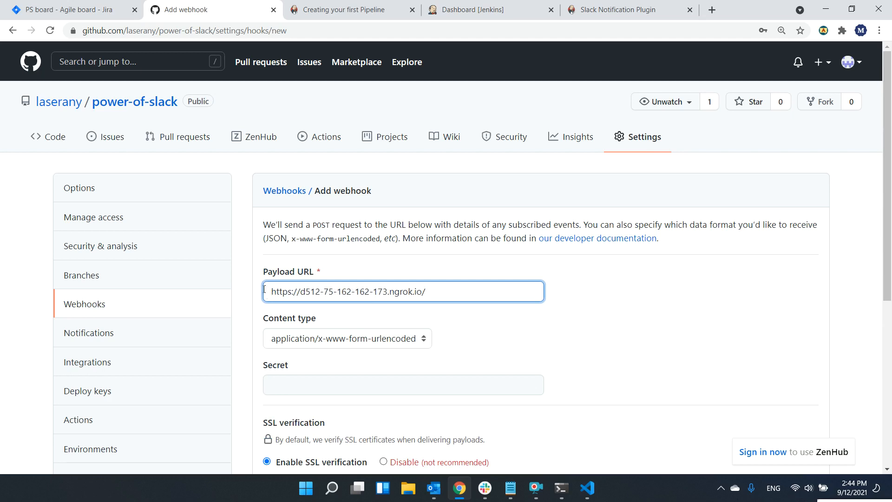
{"action": "left_click", "coordinate": [512, 495]}
{"action": "left_click_drag", "start_coordinate": [428, 187], "coordinate": [348, 184]}
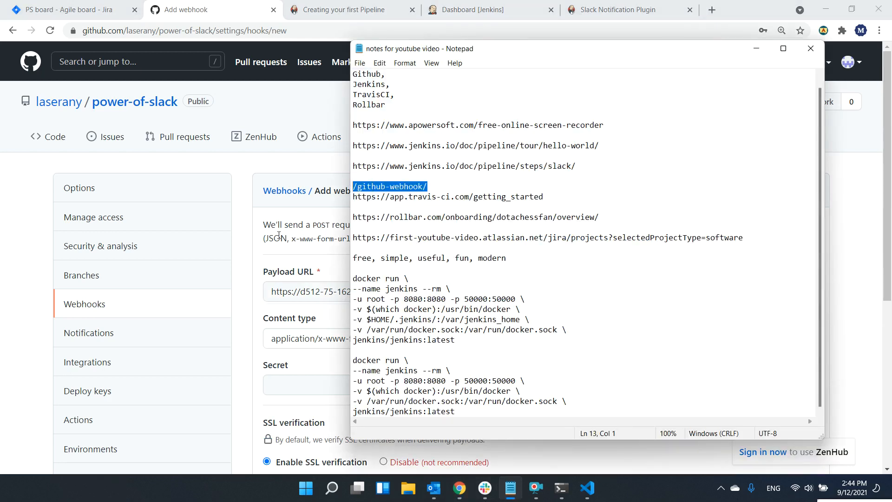
{"action": "left_click_drag", "start_coordinate": [436, 185], "coordinate": [352, 184]}
{"action": "key", "text": "ctrl+c"}
{"action": "left_click", "coordinate": [232, 307]}
{"action": "left_click_drag", "start_coordinate": [442, 289], "coordinate": [282, 281]}
{"action": "key", "text": "ctrl+v"}
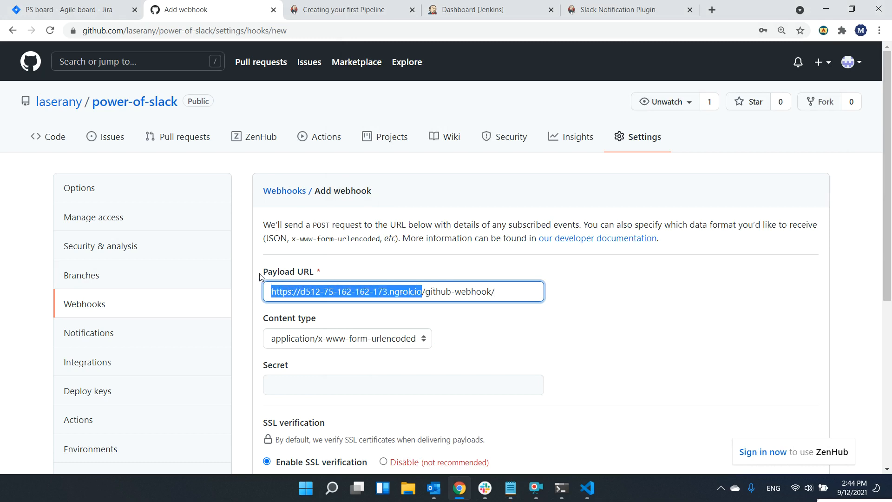
{"action": "left_click_drag", "start_coordinate": [425, 292], "coordinate": [508, 295]}
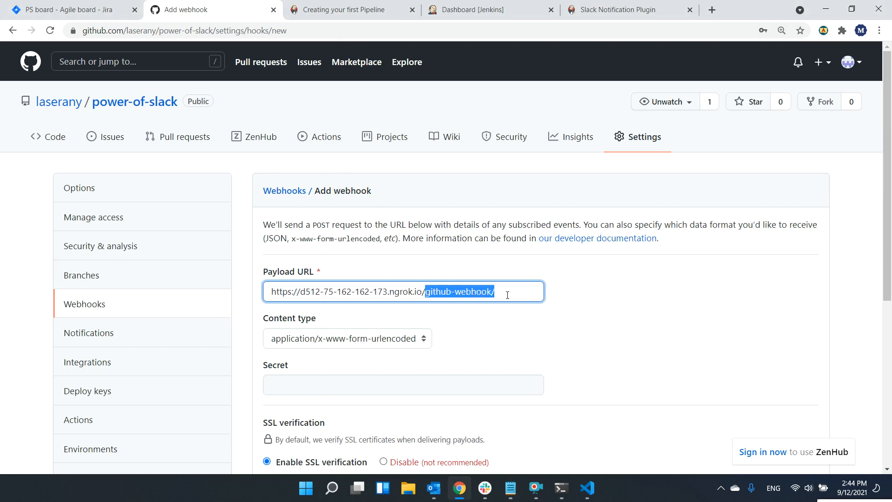
{"action": "left_click", "coordinate": [508, 295]}
Set the webhook's content type to application/json.
{"action": "left_click", "coordinate": [389, 344]}
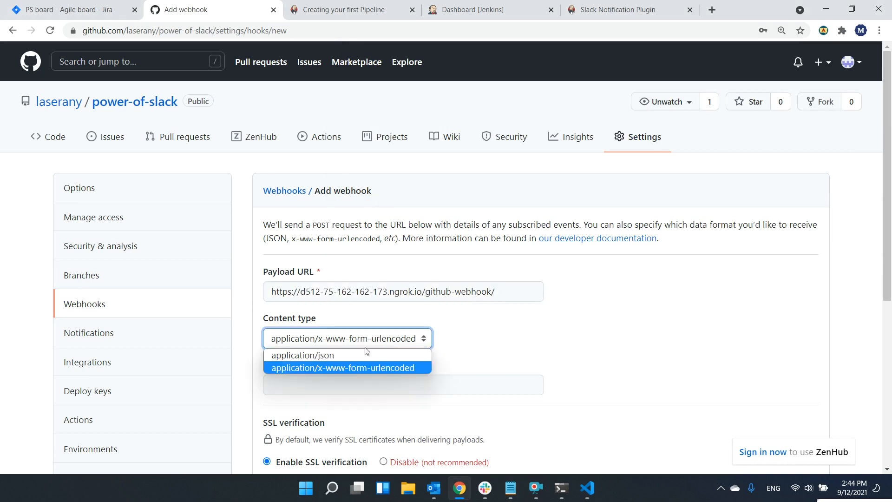
{"action": "left_click", "coordinate": [336, 356]}
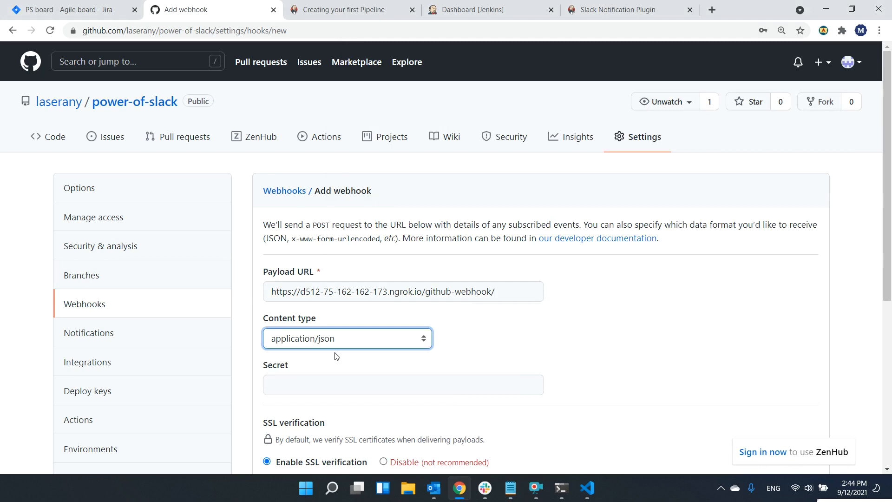
{"action": "scroll", "coordinate": [450, 324], "scroll_direction": "down", "scroll_amount": 4}
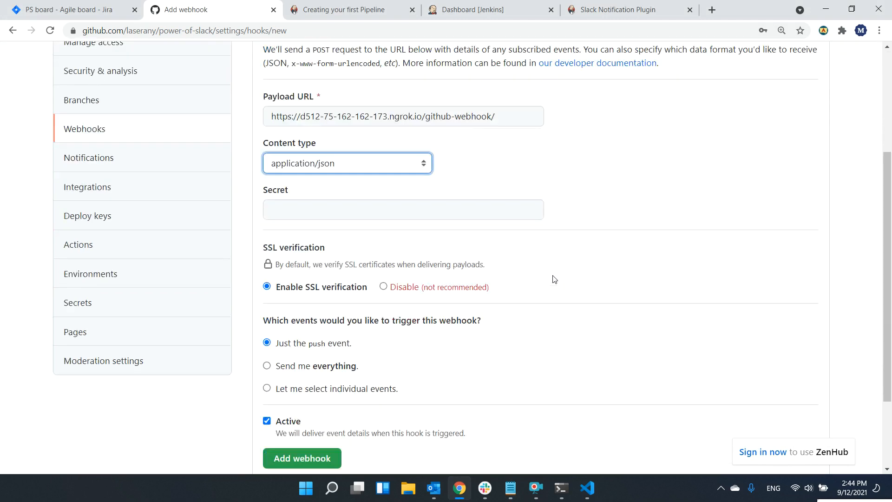
{"action": "scroll", "coordinate": [554, 279], "scroll_direction": "down", "scroll_amount": 3}
Move the ngrok terminal window clear of the webhook form and add the webhook.
{"action": "mouse_move", "coordinate": [562, 488]}
{"action": "left_click", "coordinate": [589, 457]}
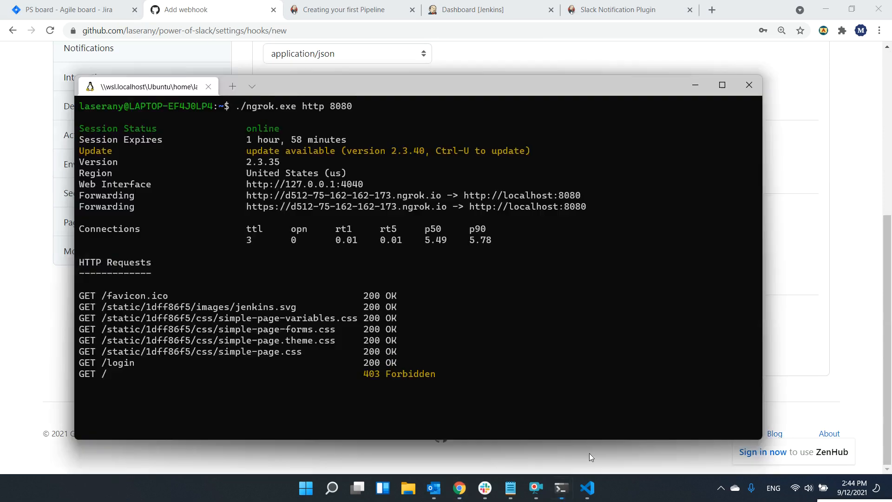
{"action": "left_click_drag", "start_coordinate": [333, 85], "coordinate": [642, 63]}
{"action": "left_click", "coordinate": [342, 370]}
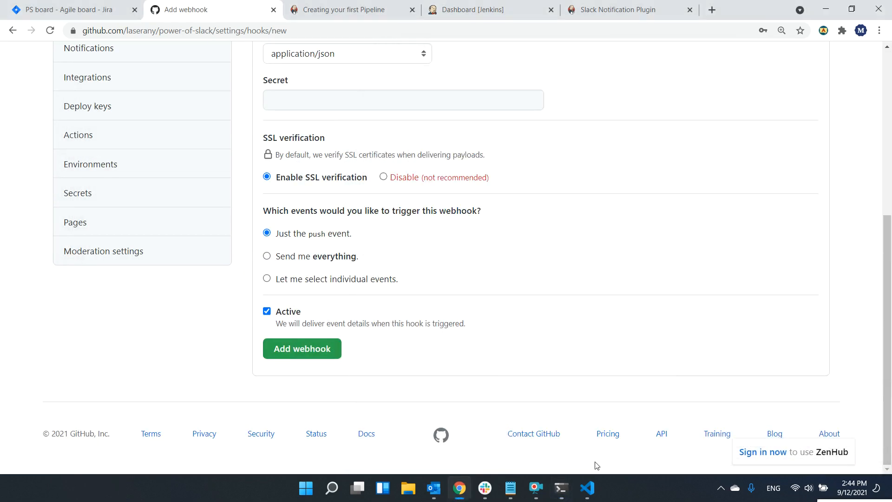
{"action": "mouse_move", "coordinate": [562, 488]}
{"action": "left_click", "coordinate": [608, 438]}
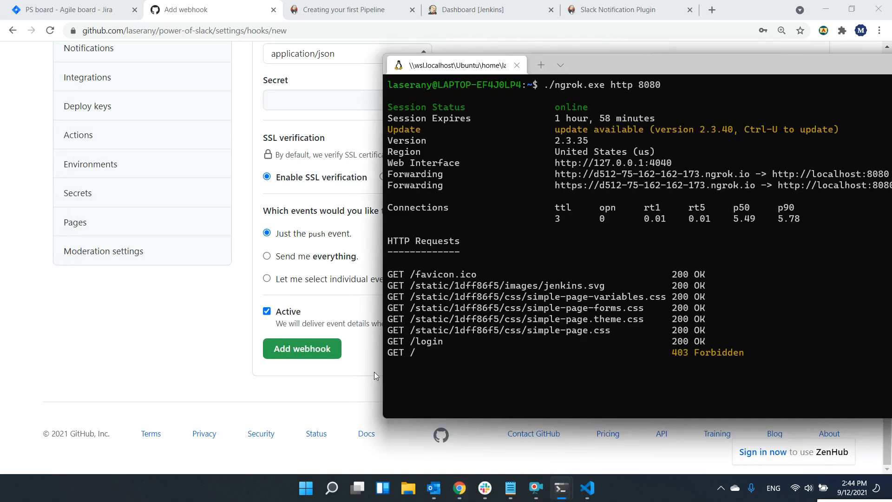
{"action": "left_click", "coordinate": [318, 348]}
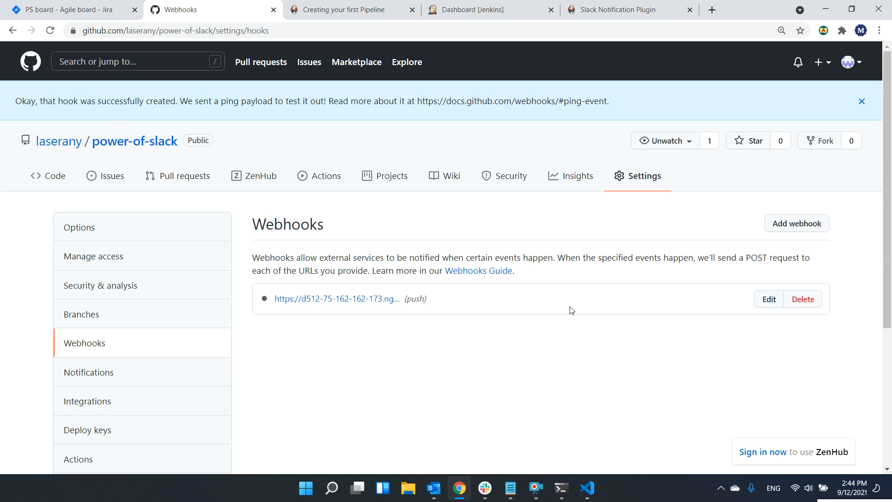
Examine GitHub's webhook creation notice and the ngrok request log for the POST to /github-webhook/ and its response status.
{"action": "left_click_drag", "start_coordinate": [27, 101], "coordinate": [265, 100]}
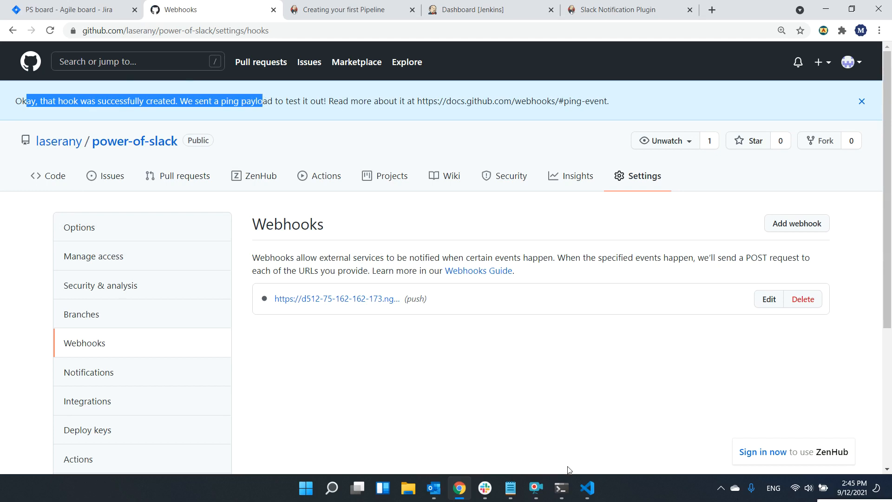
{"action": "left_click", "coordinate": [559, 493]}
{"action": "left_click", "coordinate": [598, 442]}
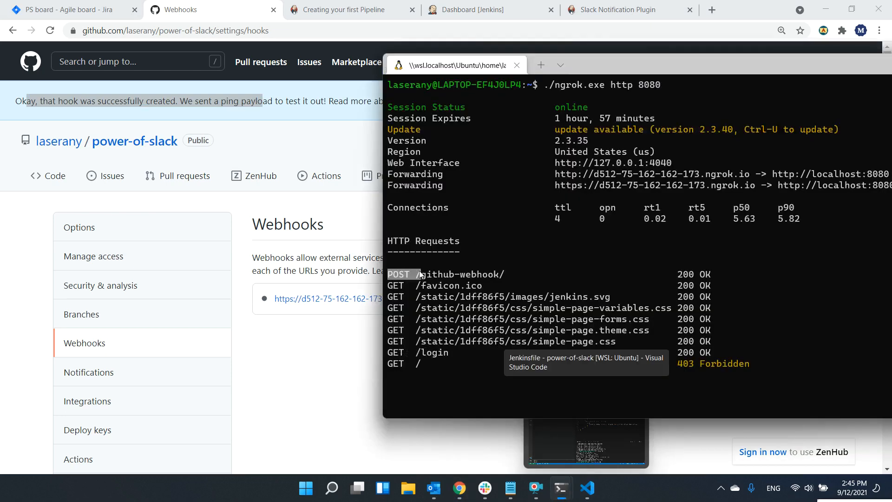
{"action": "left_click_drag", "start_coordinate": [458, 271], "coordinate": [722, 277]}
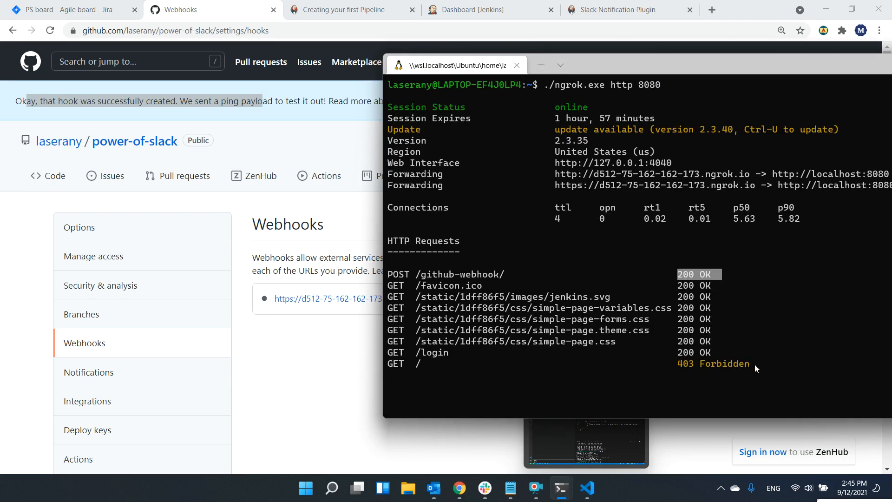
{"action": "left_click_drag", "start_coordinate": [755, 364], "coordinate": [383, 275]}
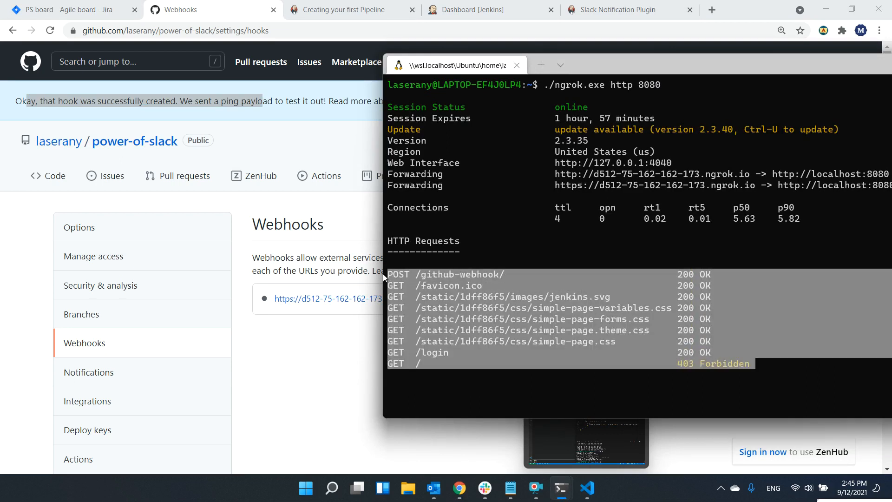
{"action": "left_click", "coordinate": [408, 277]}
{"action": "left_click_drag", "start_coordinate": [387, 274], "coordinate": [768, 367]}
{"action": "left_click", "coordinate": [767, 366]}
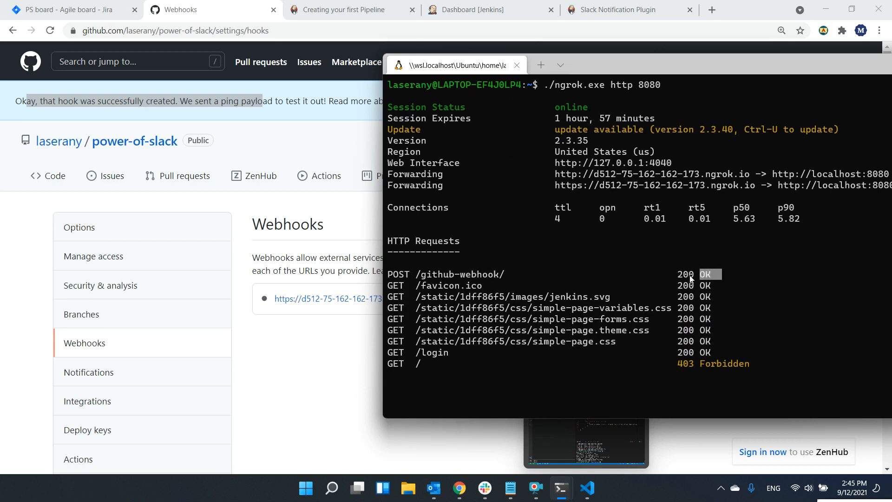
{"action": "left_click_drag", "start_coordinate": [719, 274], "coordinate": [389, 261]}
{"action": "left_click", "coordinate": [319, 374]}
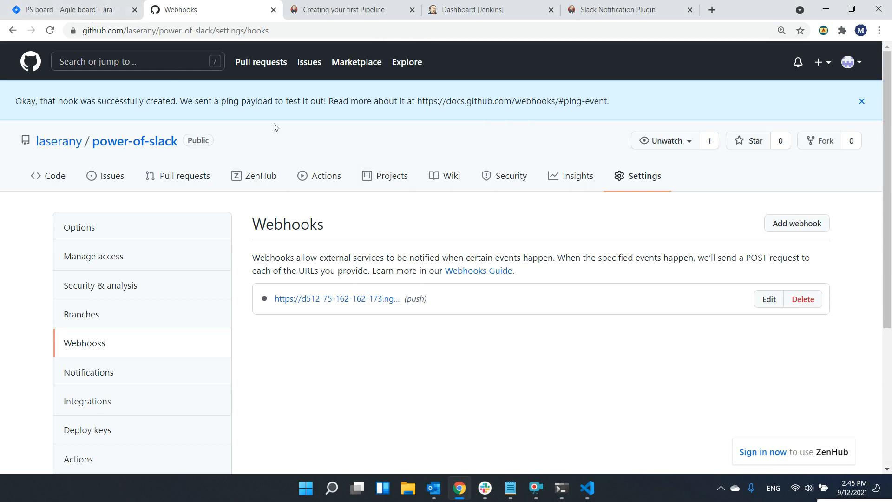
View the power-of-slack repository's code page on GitHub and the stage view of the slack-pipeline job in Jenkins.
{"action": "left_click", "coordinate": [593, 7]}
{"action": "left_click", "coordinate": [176, 7]}
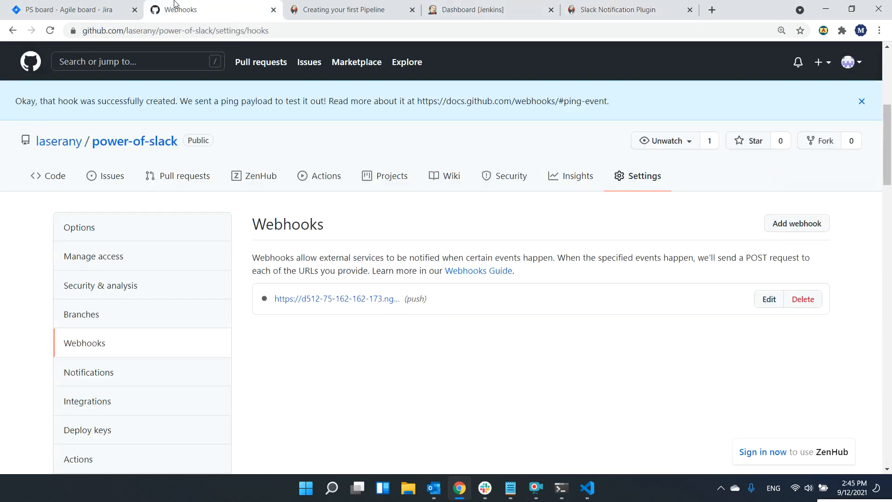
{"action": "left_click", "coordinate": [55, 172]}
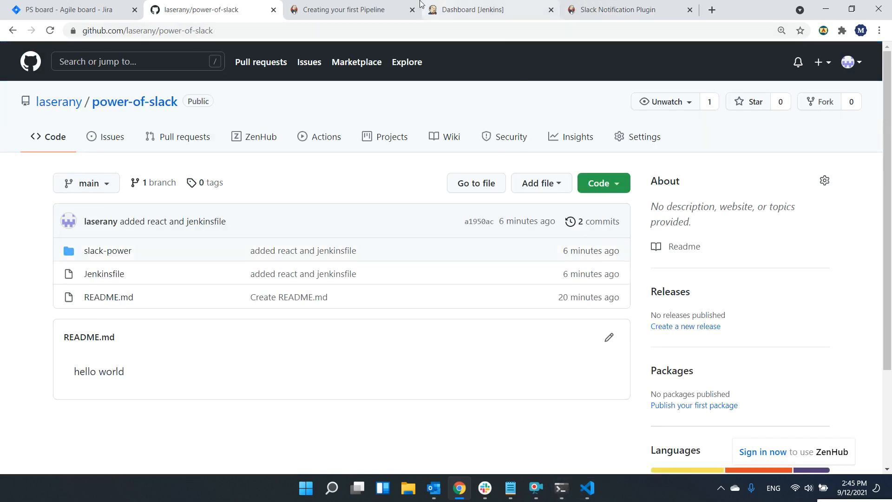
{"action": "left_click", "coordinate": [370, 6]}
{"action": "left_click", "coordinate": [457, 7]}
{"action": "left_click", "coordinate": [346, 177]}
{"action": "scroll", "coordinate": [89, 309], "scroll_direction": "down", "scroll_amount": 2}
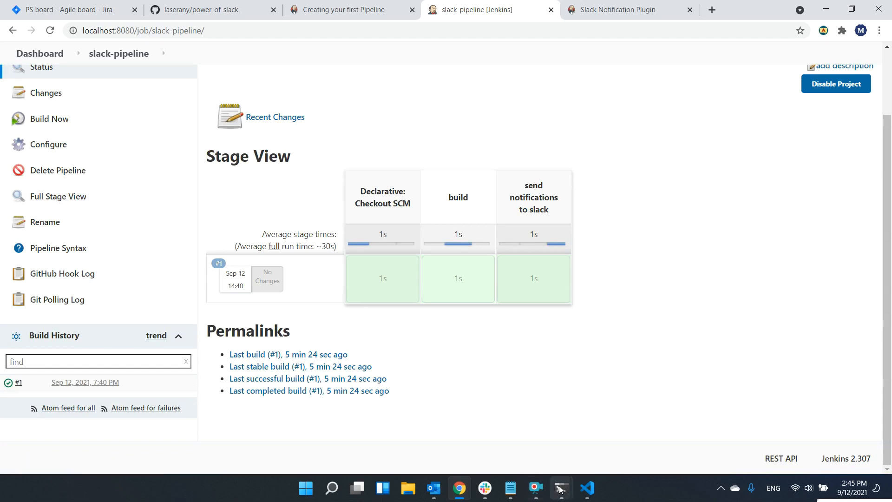
Switch to Visual Studio Code, change the text in README.md to hello world2 and save the file.
{"action": "left_click", "coordinate": [587, 488]}
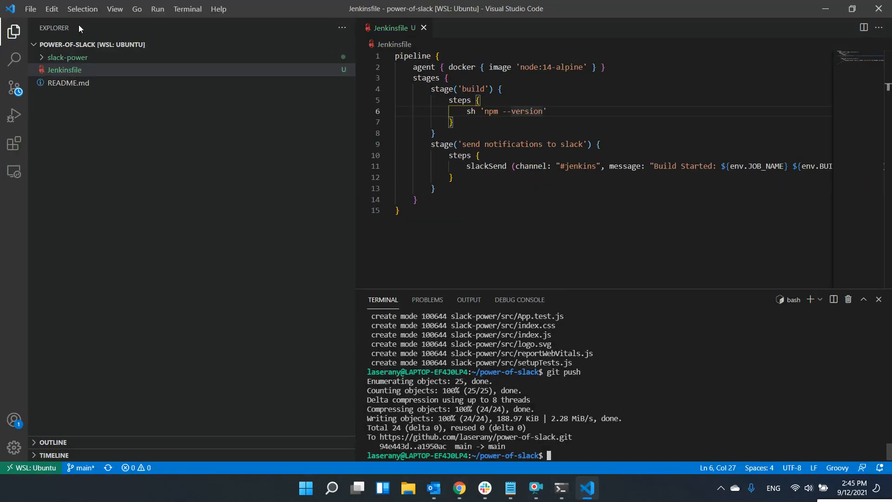
{"action": "left_click", "coordinate": [61, 83]}
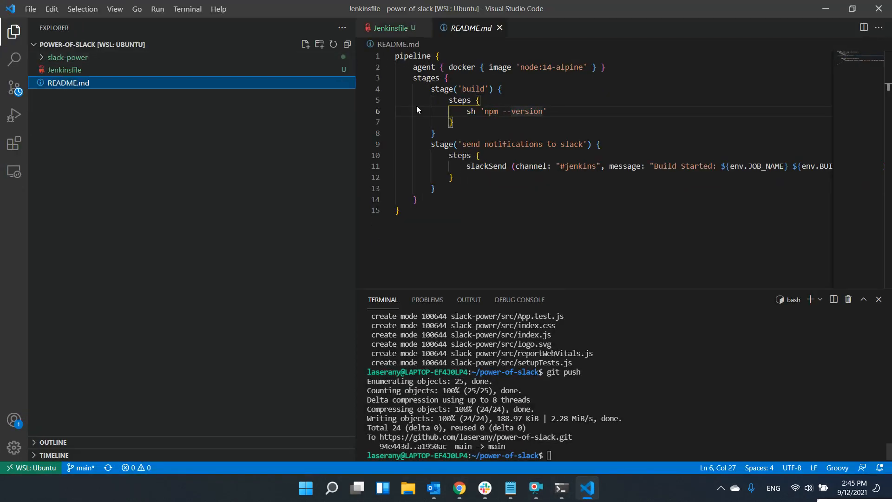
{"action": "left_click", "coordinate": [463, 56]}
{"action": "type", "text": "2"}
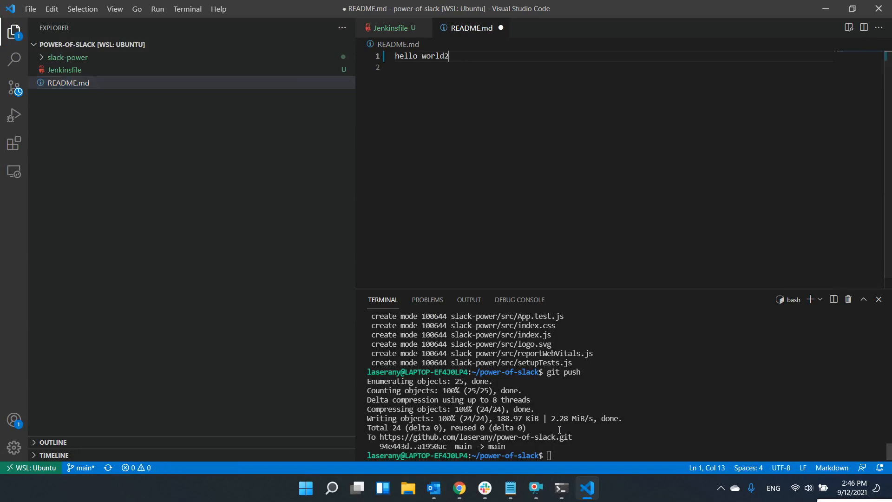
{"action": "left_click", "coordinate": [560, 460]}
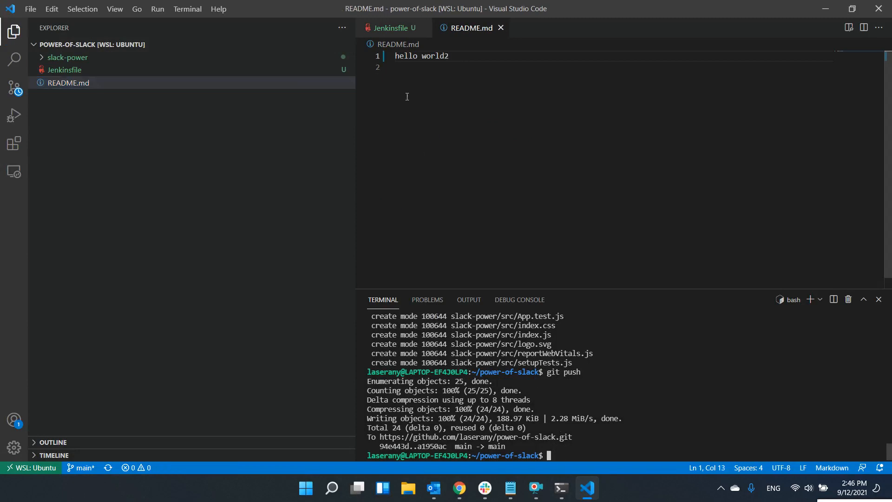
Add color: "good" as the first argument of the slackSend call in the Jenkinsfile and save the file.
{"action": "left_click", "coordinate": [395, 29]}
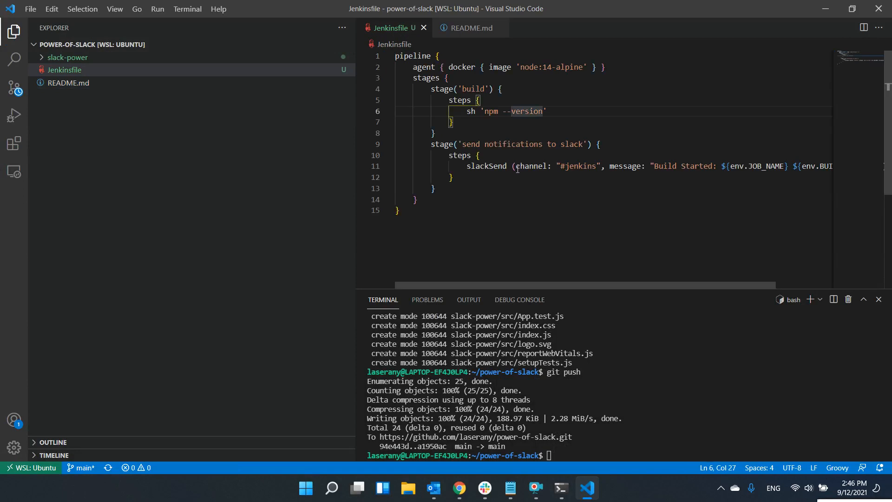
{"action": "type", "text": "color: \"go"}
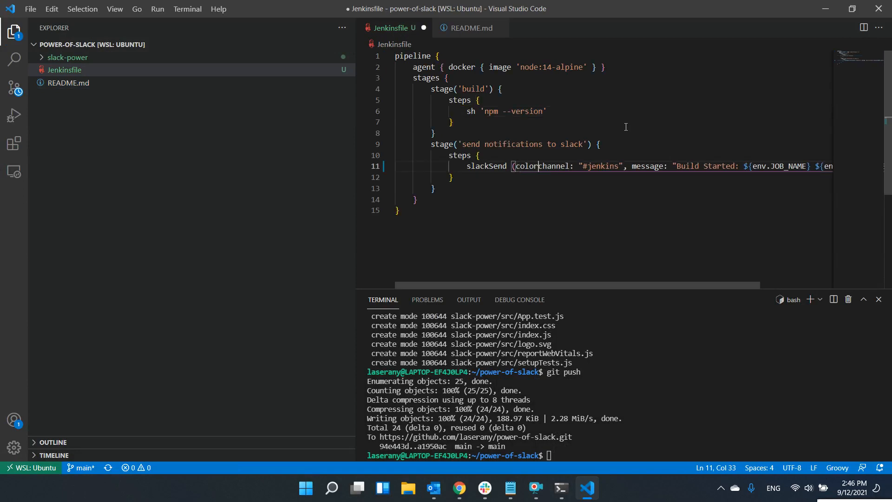
{"action": "type", "text": "od\","}
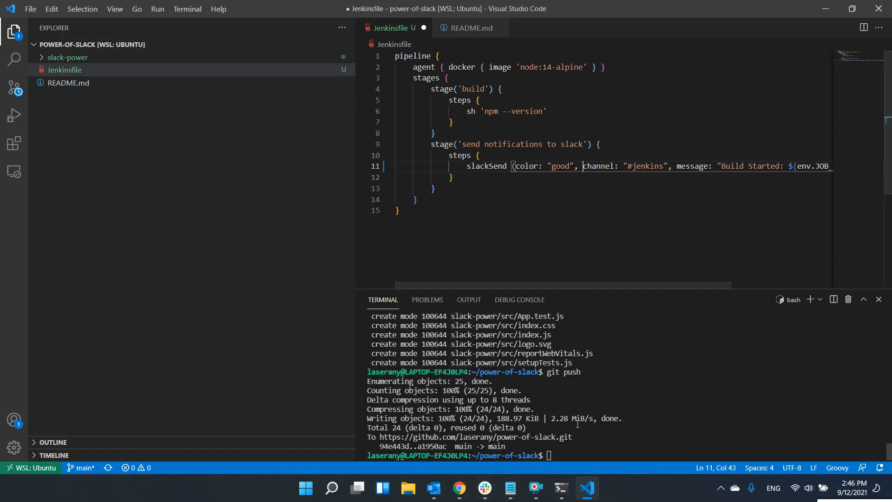
{"action": "left_click_drag", "start_coordinate": [585, 428], "coordinate": [599, 422]}
{"action": "left_click", "coordinate": [597, 428]}
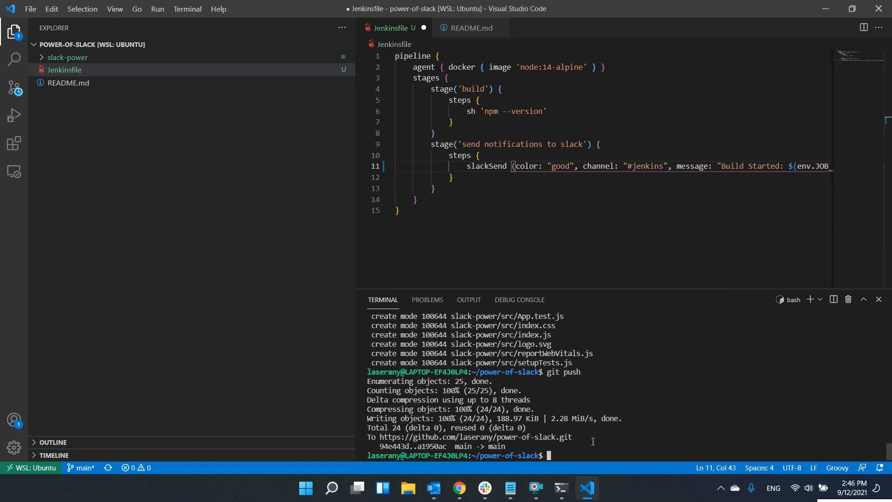
{"action": "left_click", "coordinate": [550, 180]}
{"action": "key", "text": "ctrl+s"}
Commit all tracked changes with the message "changed notification color" and push them to GitHub.
{"action": "left_click", "coordinate": [612, 420]}
{"action": "type", "text": "git com"}
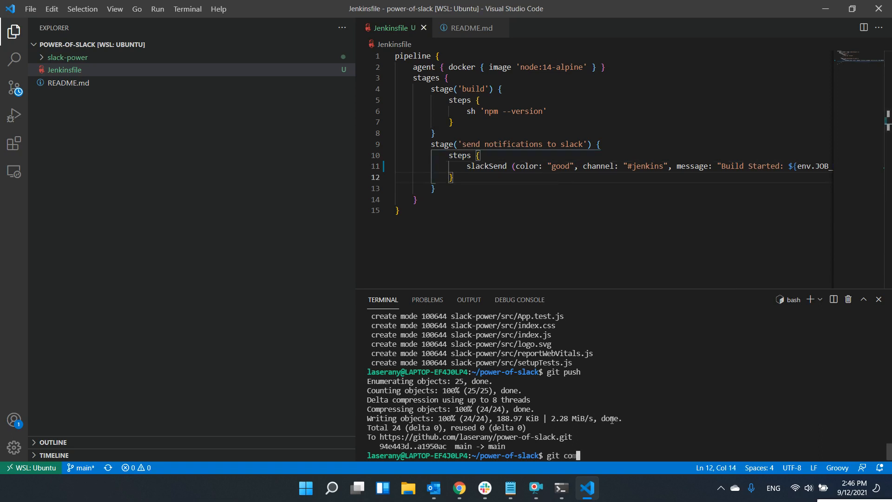
{"action": "type", "text": "mit -am \"changed notification color\""}
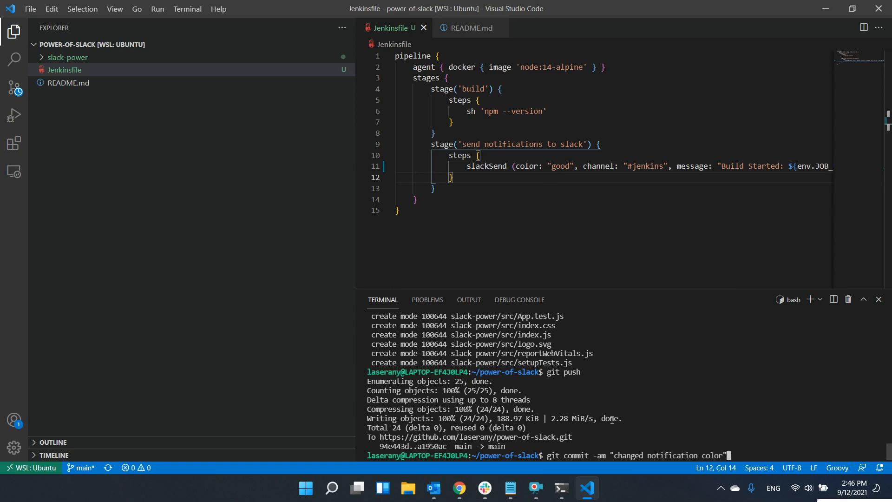
{"action": "key", "text": "Return"}
{"action": "type", "text": "git push"}
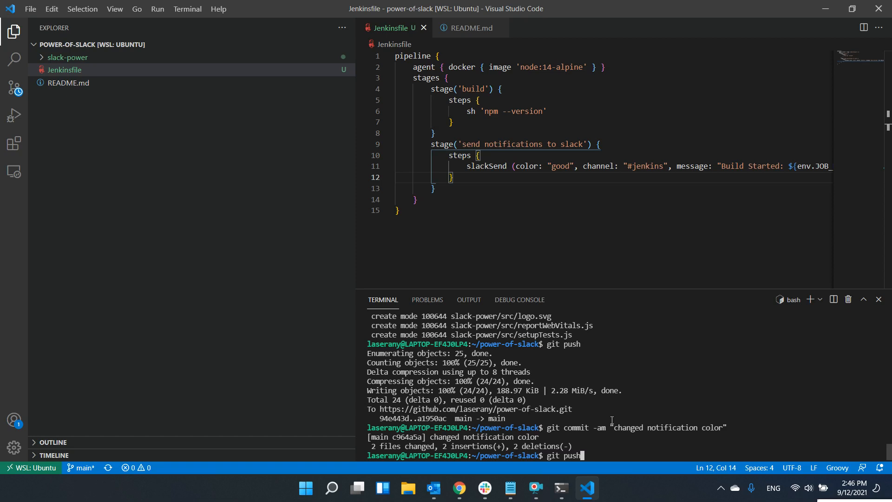
{"action": "key", "text": "Return"}
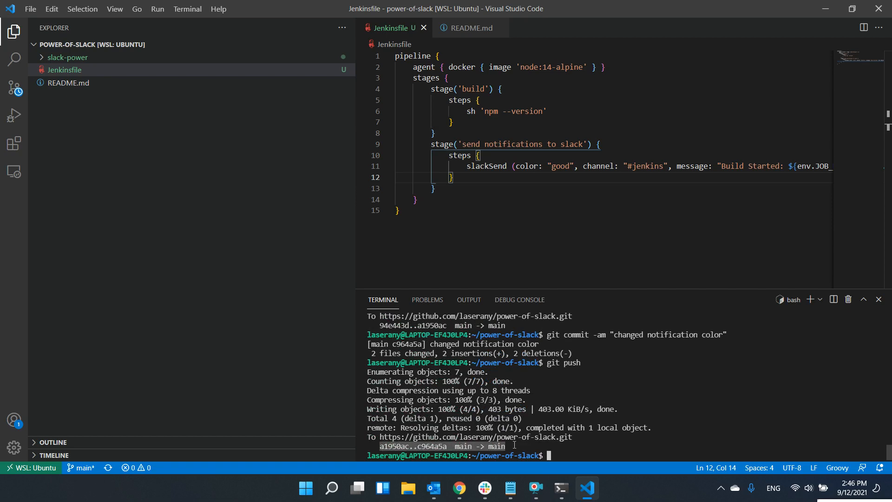
Check Slack's github2 channel for the commit, the slack-pipeline build in Jenkins, and Slack's jenkins channel for the build notification.
{"action": "left_click", "coordinate": [466, 495]}
{"action": "left_click", "coordinate": [485, 488]}
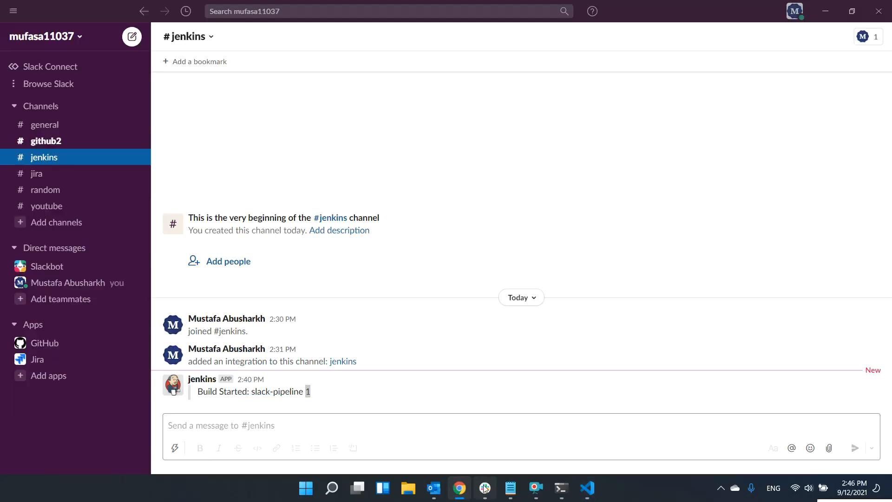
{"action": "left_click", "coordinate": [86, 145]}
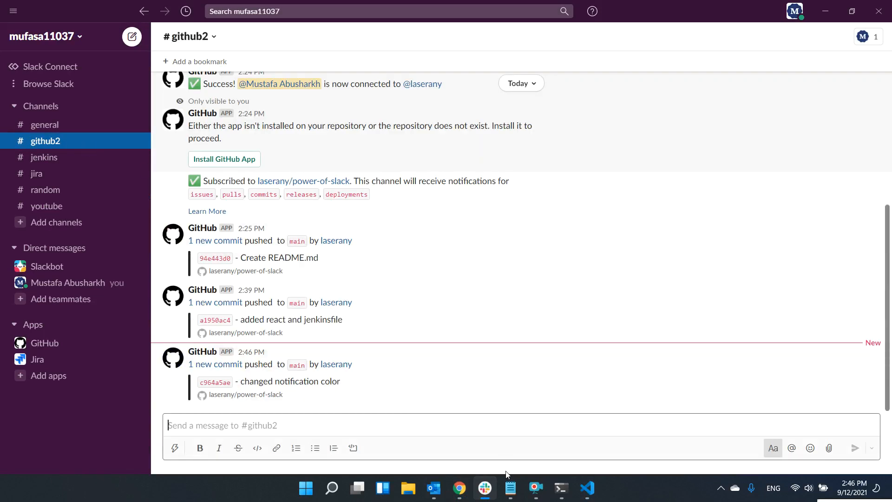
{"action": "left_click", "coordinate": [461, 491]}
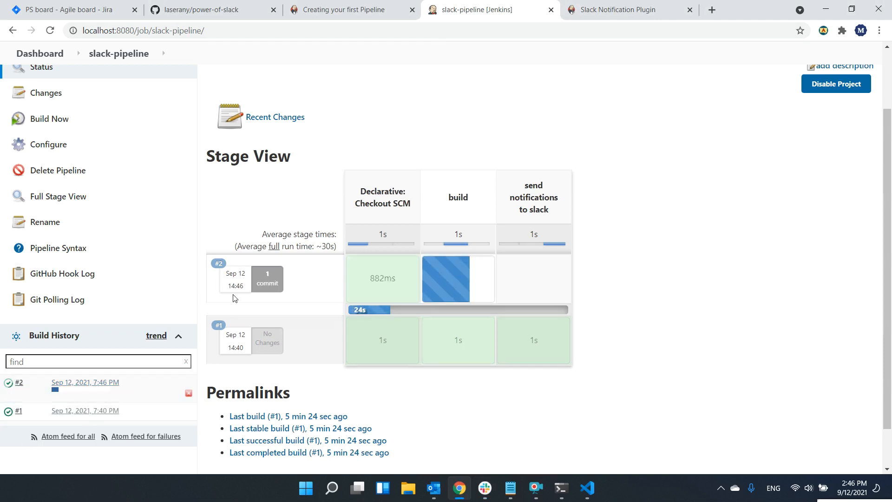
{"action": "left_click", "coordinate": [485, 488]}
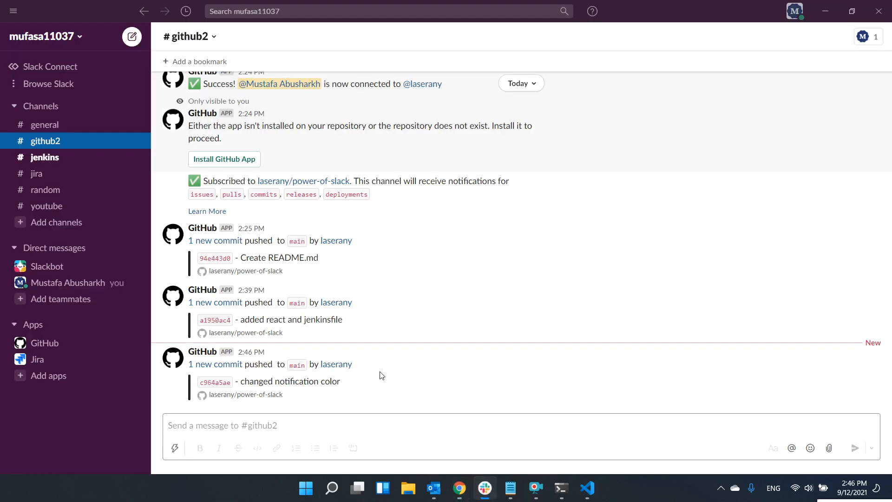
{"action": "left_click", "coordinate": [59, 159]}
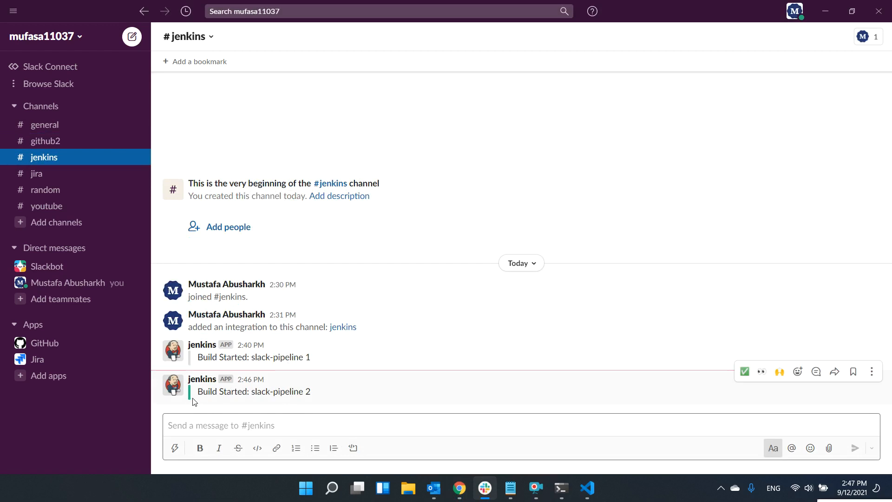
Try danger as the slackSend color in the Jenkinsfile and undo the change.
{"action": "left_click", "coordinate": [587, 488]}
{"action": "left_click", "coordinate": [469, 187]}
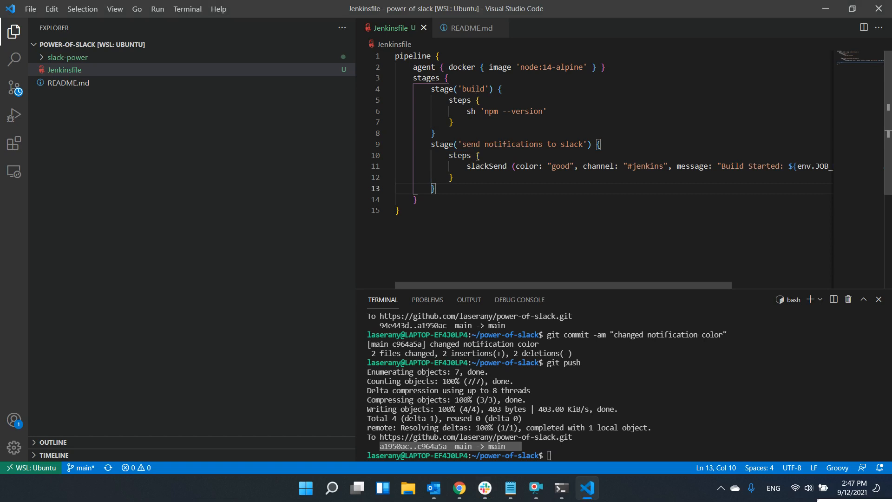
{"action": "double_click", "coordinate": [559, 166]}
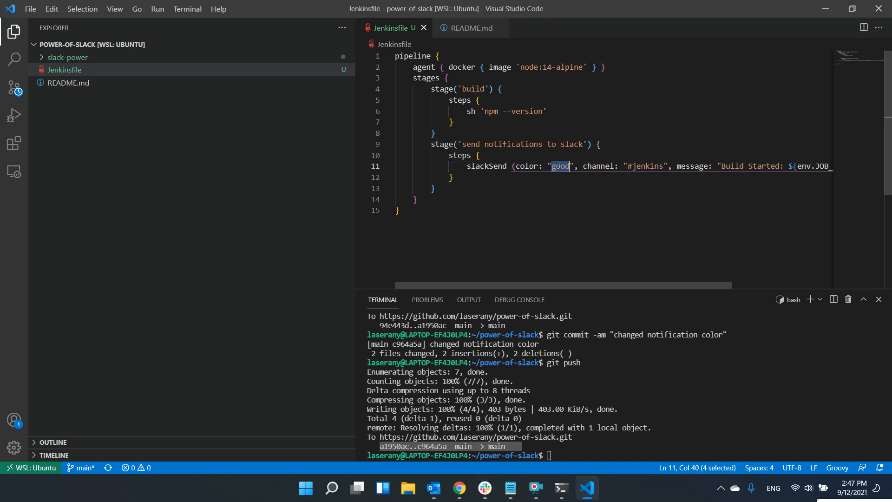
{"action": "type", "text": "danger"}
{"action": "key", "text": "ctrl+z"}
{"action": "left_click", "coordinate": [574, 174]}
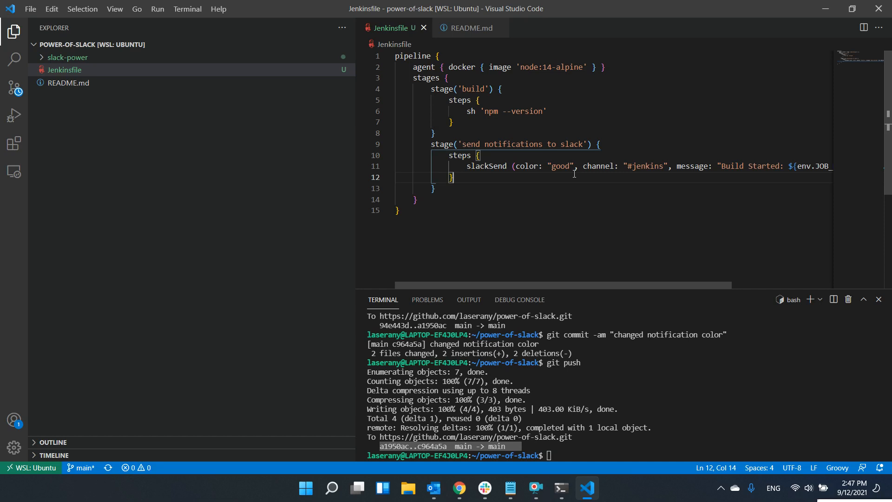
{"action": "left_click", "coordinate": [459, 488]}
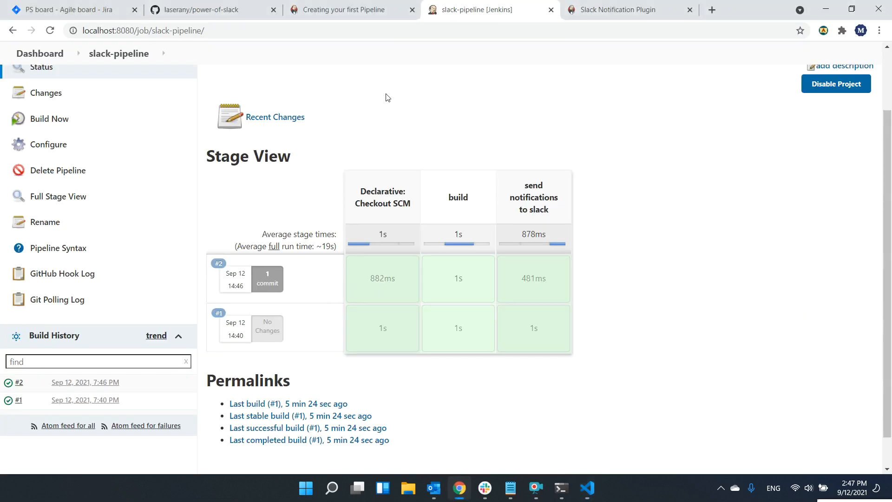
{"action": "left_click", "coordinate": [517, 491]}
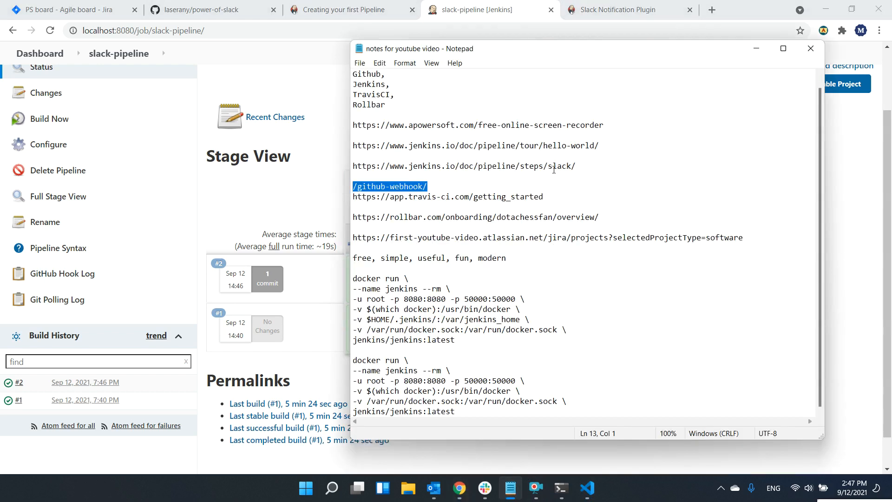
{"action": "left_click_drag", "start_coordinate": [547, 199], "coordinate": [349, 198]}
{"action": "key", "text": "ctrl+c"}
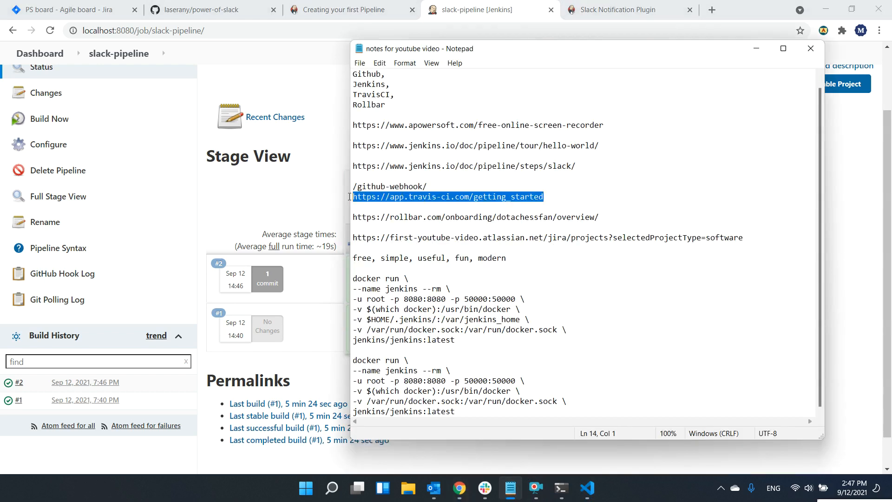
{"action": "left_click", "coordinate": [277, 215]}
{"action": "left_click", "coordinate": [713, 9]}
{"action": "key", "text": "ctrl+v"}
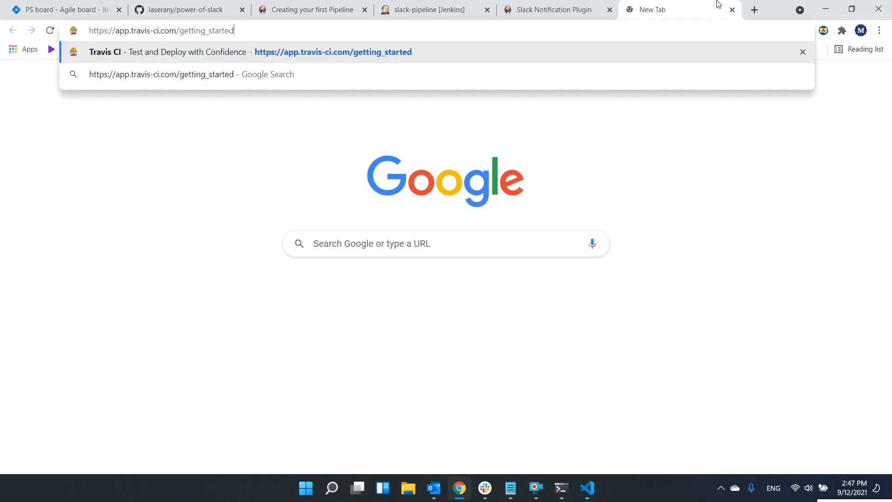
{"action": "key", "text": "Return"}
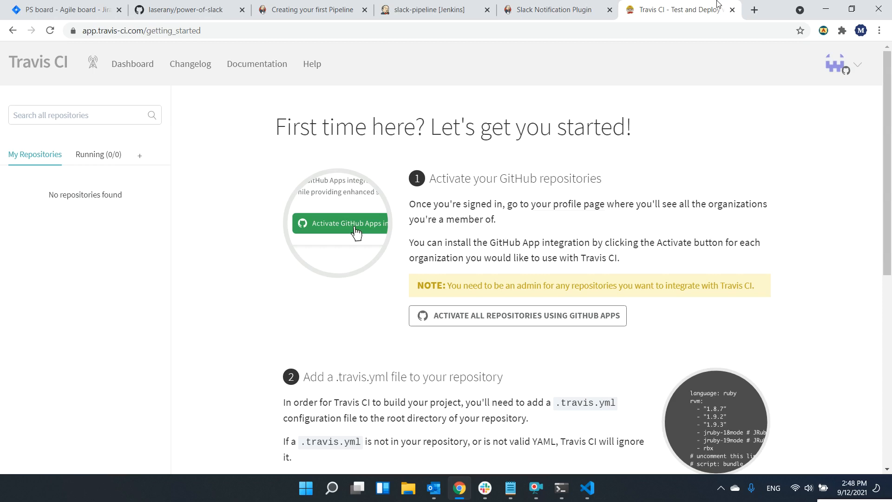
Start activating Travis CI through GitHub Apps and limit the installation to only the power-of-slack repository.
{"action": "left_click", "coordinate": [544, 315]}
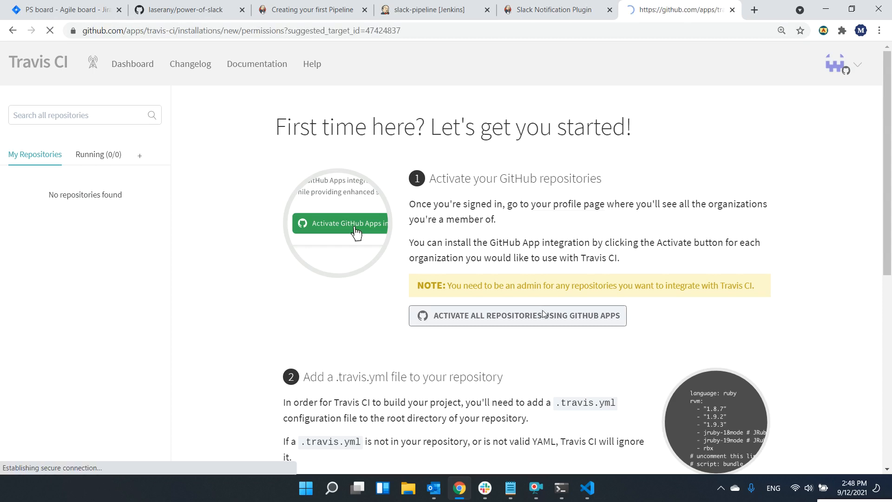
{"action": "scroll", "coordinate": [582, 322], "scroll_direction": "down", "scroll_amount": 4}
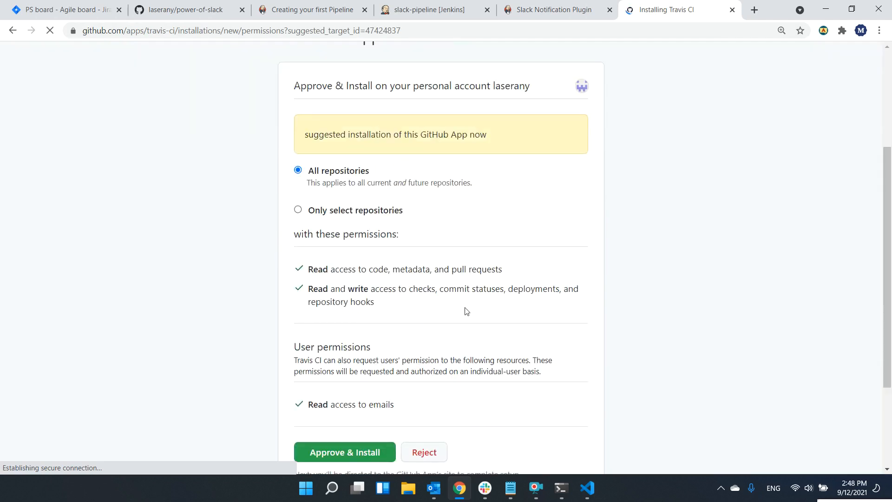
{"action": "left_click", "coordinate": [320, 211]}
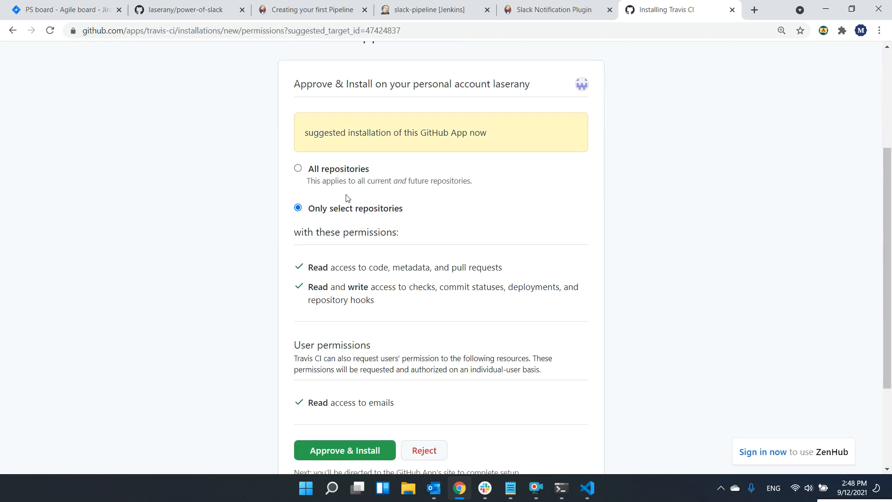
{"action": "left_click", "coordinate": [320, 170]}
{"action": "left_click", "coordinate": [299, 210]}
{"action": "left_click", "coordinate": [360, 229]}
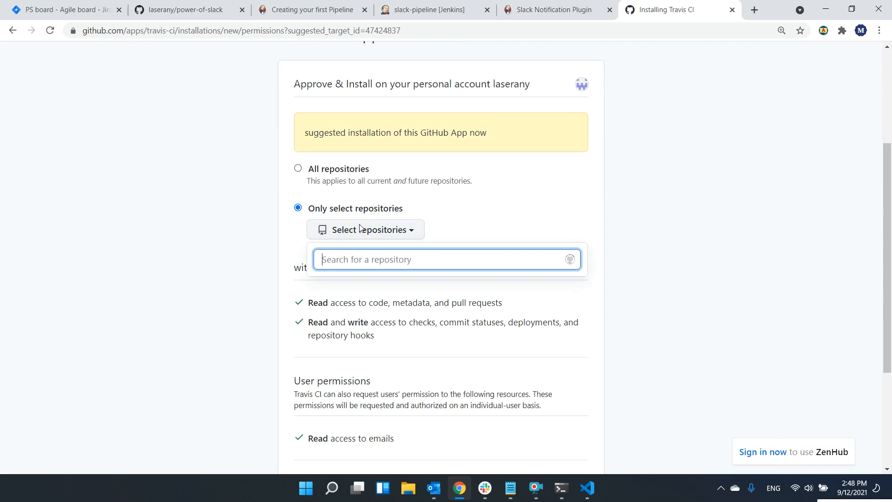
{"action": "type", "text": "power-"}
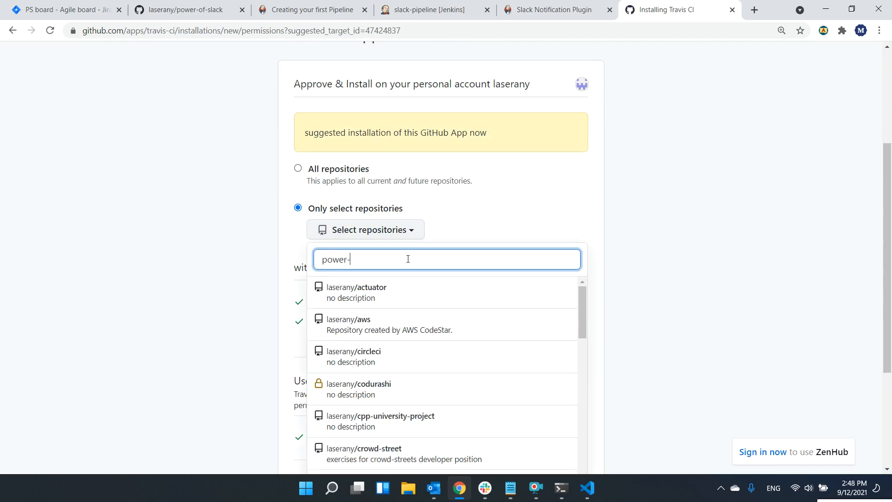
{"action": "type", "text": "of"}
{"action": "left_click", "coordinate": [426, 277]}
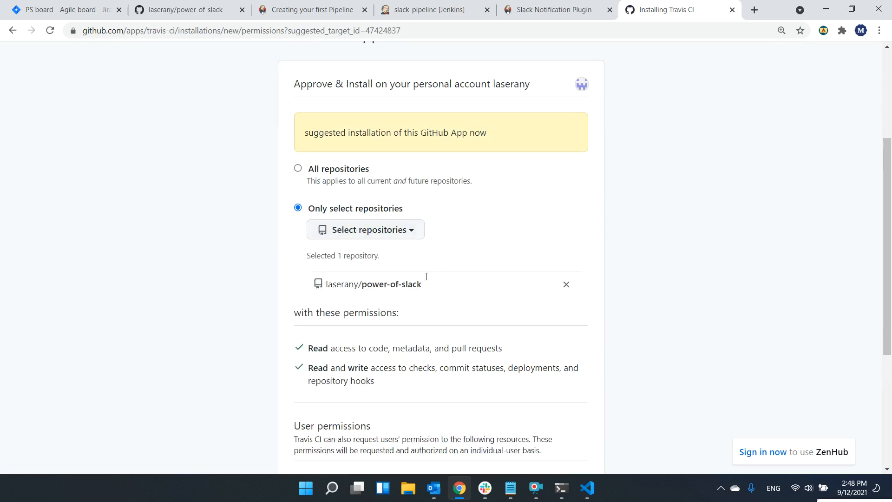
{"action": "scroll", "coordinate": [516, 223], "scroll_direction": "down", "scroll_amount": 3}
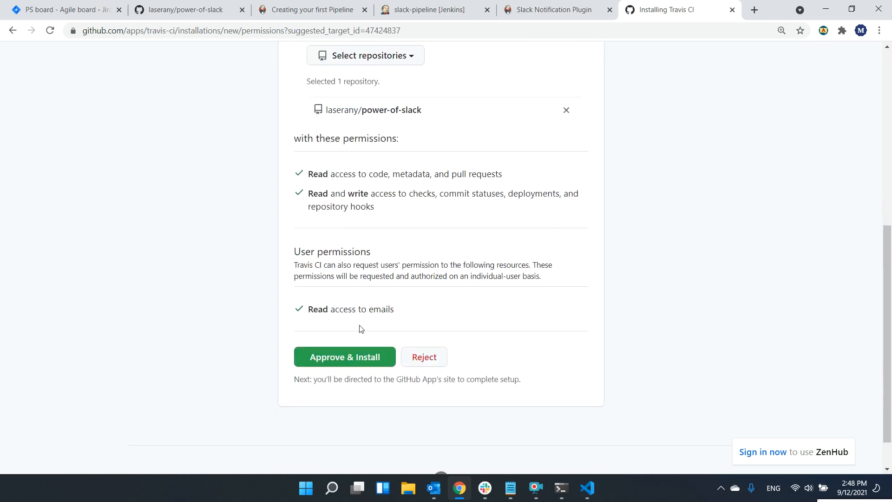
Approve and install the Travis CI app on GitHub, and open the power-of-slack repository in Travis CI.
{"action": "left_click", "coordinate": [364, 355]}
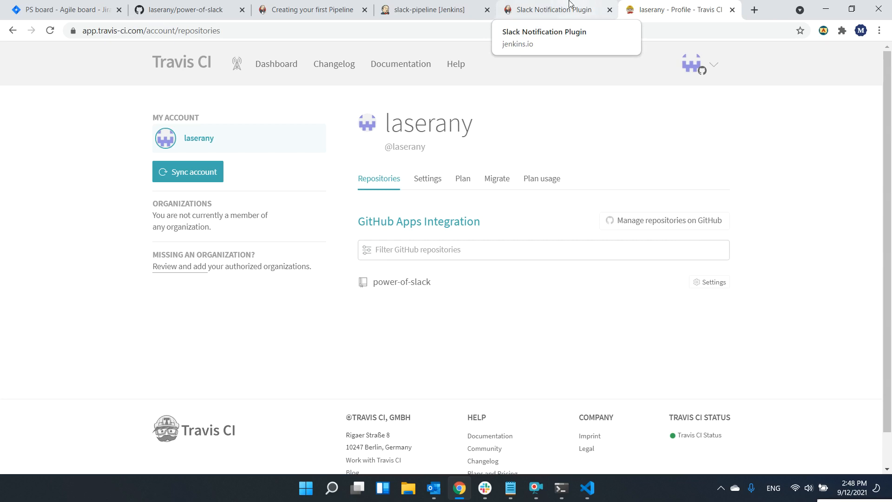
{"action": "left_click", "coordinate": [570, 6]}
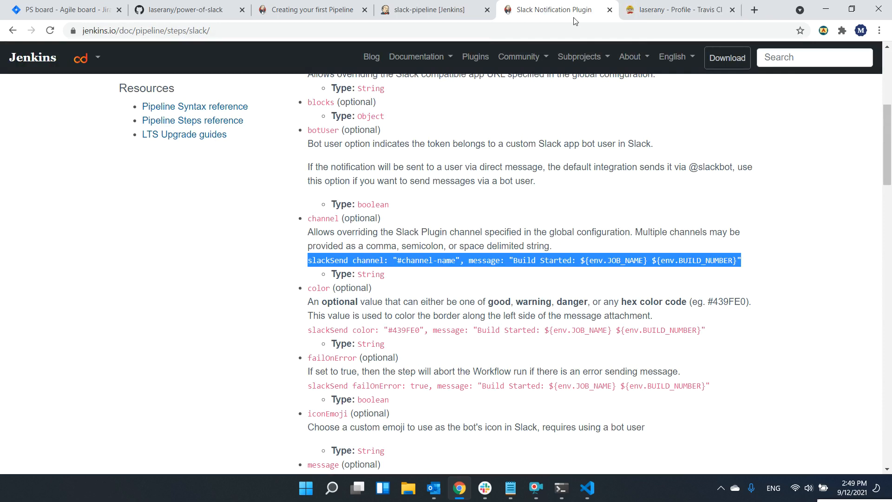
{"action": "left_click", "coordinate": [464, 6]}
{"action": "left_click", "coordinate": [538, 4]}
{"action": "left_click", "coordinate": [651, 5]}
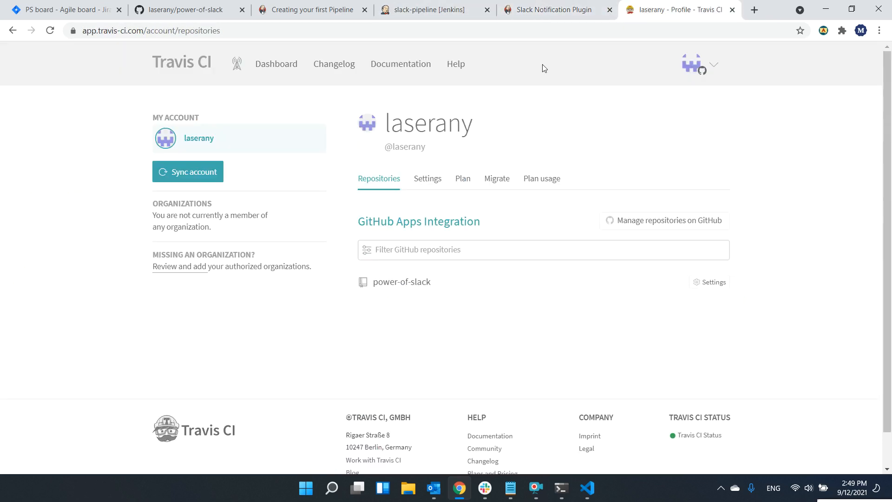
{"action": "scroll", "coordinate": [422, 153], "scroll_direction": "down", "scroll_amount": 1}
{"action": "scroll", "coordinate": [422, 153], "scroll_direction": "up", "scroll_amount": 1}
{"action": "left_click", "coordinate": [418, 283]}
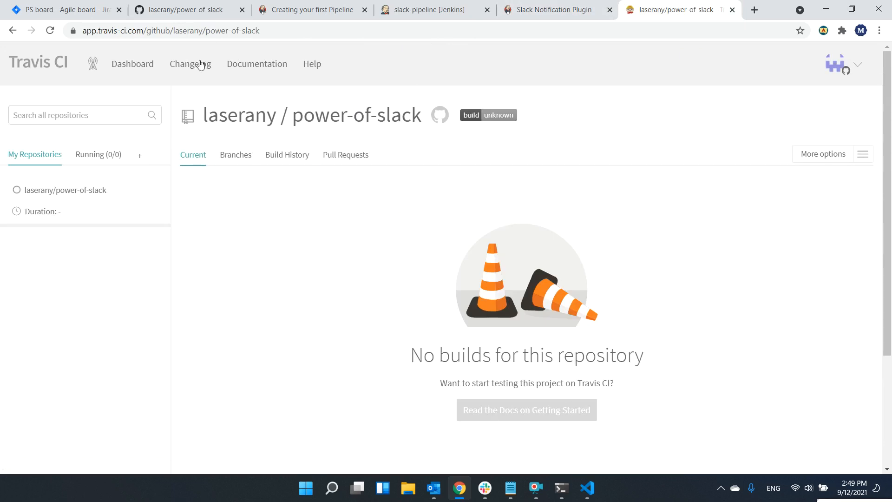
{"action": "left_click", "coordinate": [237, 30]}
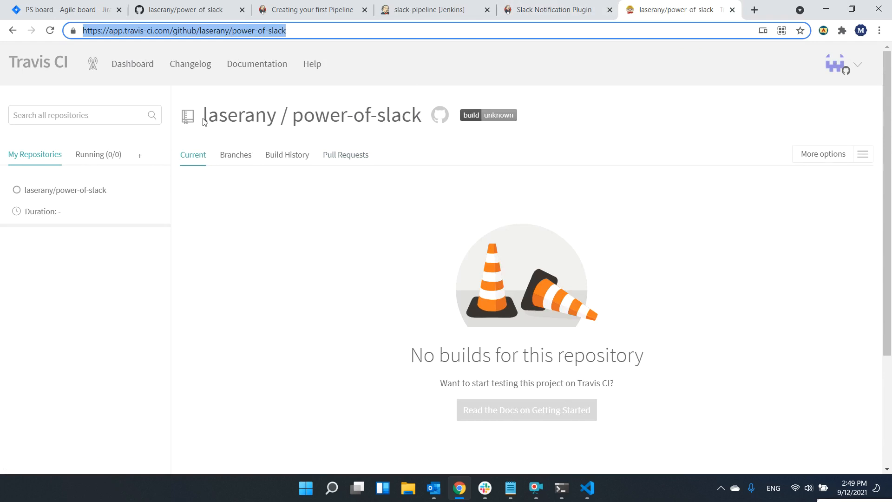
{"action": "left_click", "coordinate": [511, 488]}
{"action": "left_click", "coordinate": [549, 195]}
{"action": "left_click_drag", "start_coordinate": [549, 194], "coordinate": [321, 200]}
{"action": "key", "text": "ctrl+c"}
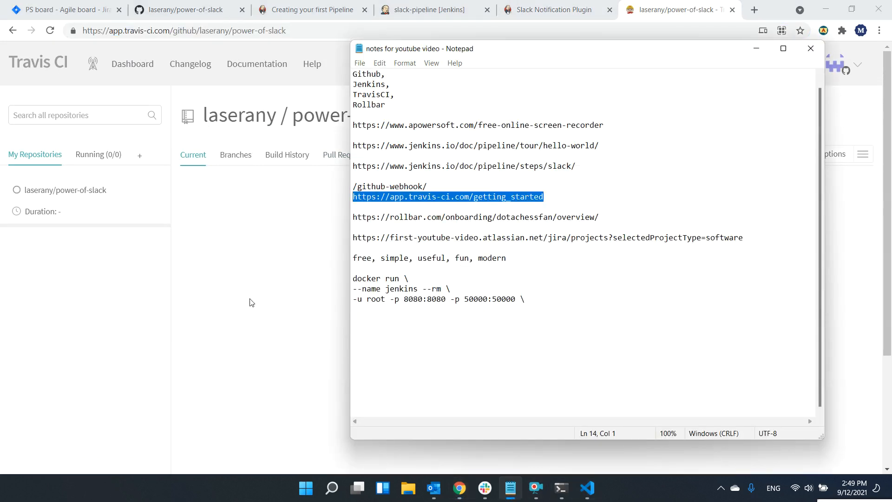
{"action": "left_click", "coordinate": [251, 302]}
{"action": "left_click", "coordinate": [558, 9]}
{"action": "left_click", "coordinate": [517, 25]}
{"action": "key", "text": "ctrl+v"}
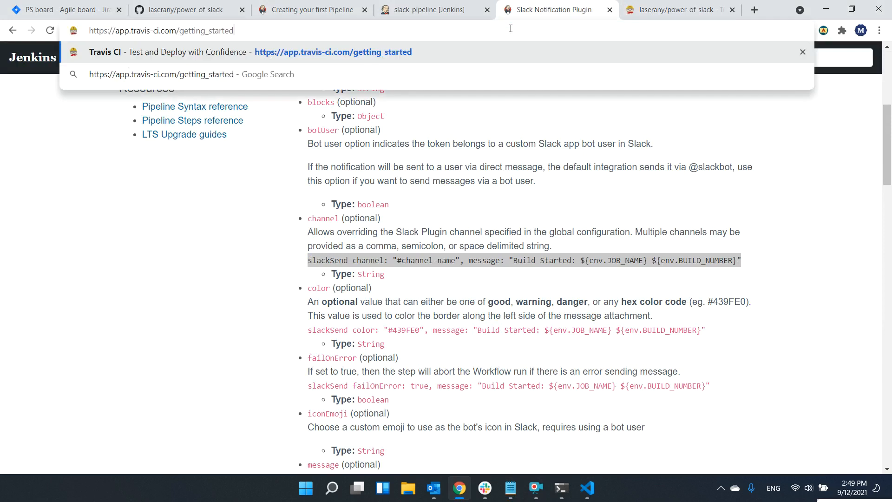
{"action": "key", "text": "Return"}
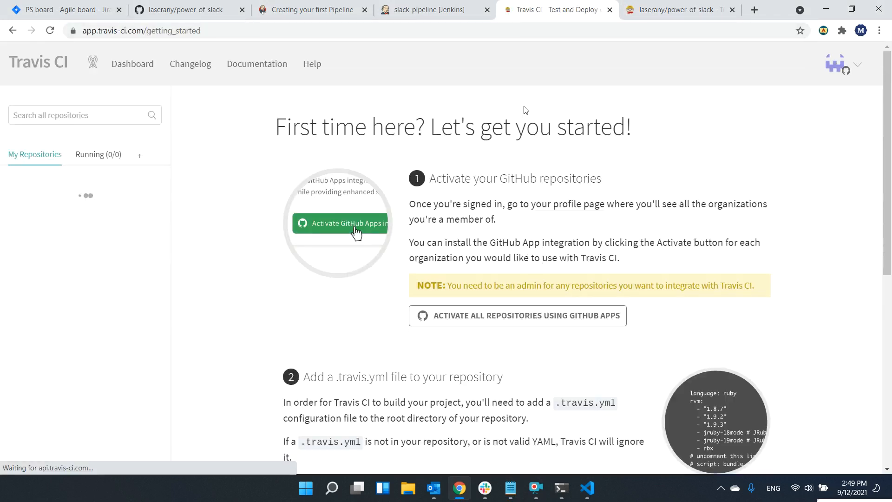
{"action": "scroll", "coordinate": [537, 148], "scroll_direction": "down", "scroll_amount": 3}
{"action": "scroll", "coordinate": [541, 158], "scroll_direction": "down", "scroll_amount": 3}
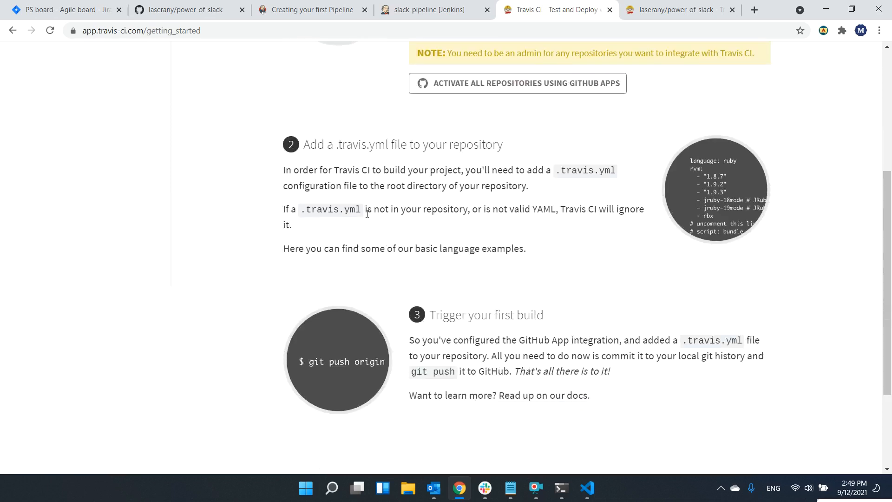
{"action": "left_click_drag", "start_coordinate": [359, 209], "coordinate": [301, 210]}
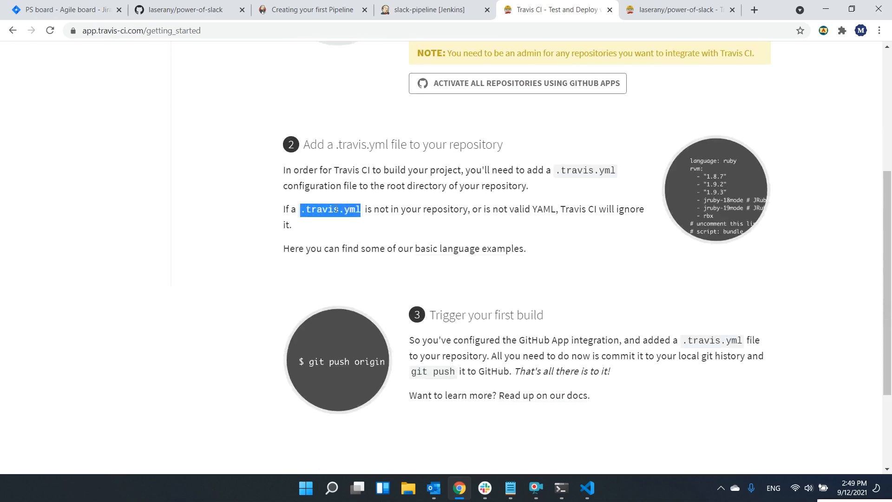
{"action": "scroll", "coordinate": [460, 204], "scroll_direction": "down", "scroll_amount": 1}
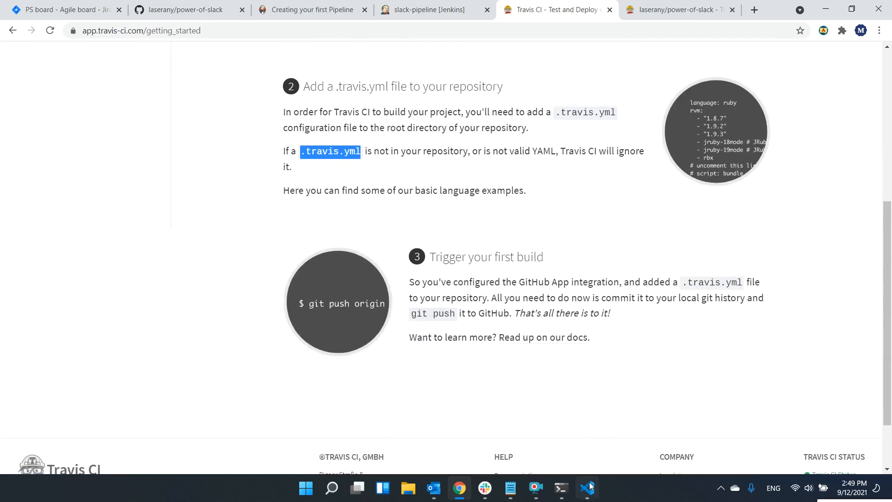
Switch to Visual Studio Code, check the repository with git status, and create and check out a new branch named feature.
{"action": "left_click", "coordinate": [588, 488]}
{"action": "left_click", "coordinate": [605, 430]}
{"action": "type", "text": "git status"}
{"action": "key", "text": "Return"}
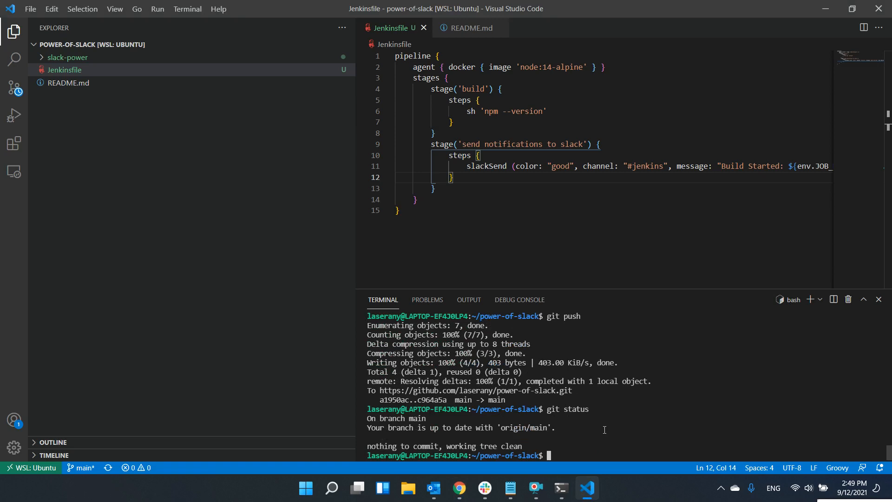
{"action": "type", "text": "git checkout -b feature"}
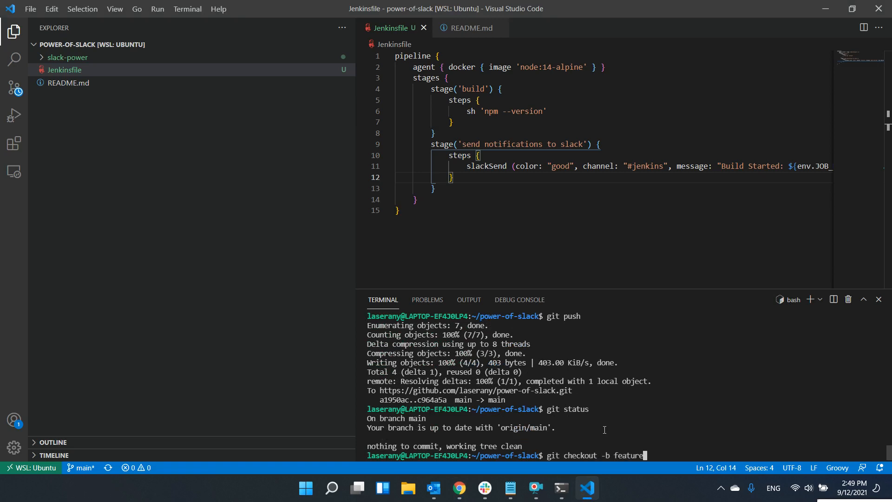
{"action": "key", "text": "Return"}
Create a new file named .travis.yml in the root of the power-of-slack project.
{"action": "left_click", "coordinate": [204, 172]}
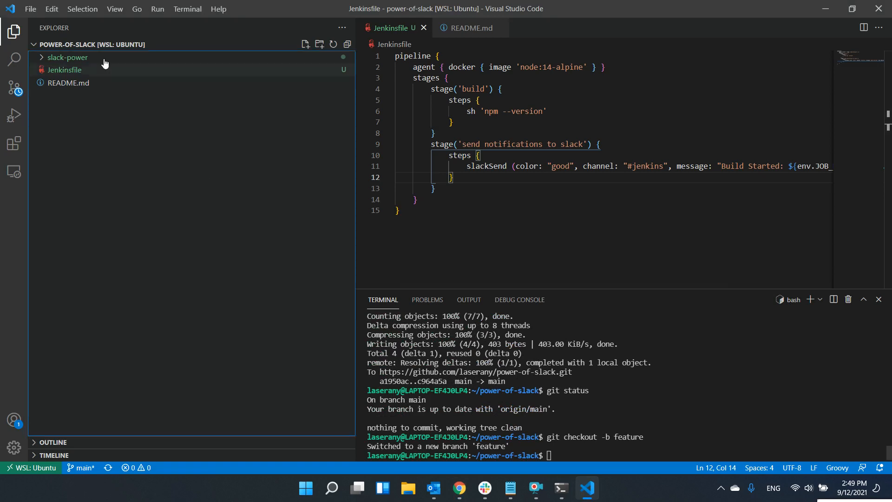
{"action": "left_click", "coordinate": [41, 60]}
{"action": "left_click", "coordinate": [41, 60]}
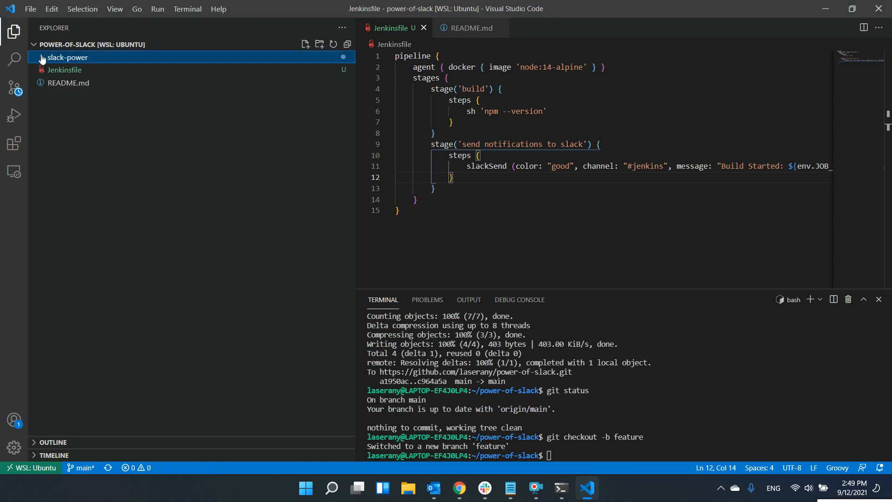
{"action": "left_click", "coordinate": [80, 45]}
{"action": "left_click", "coordinate": [81, 45]}
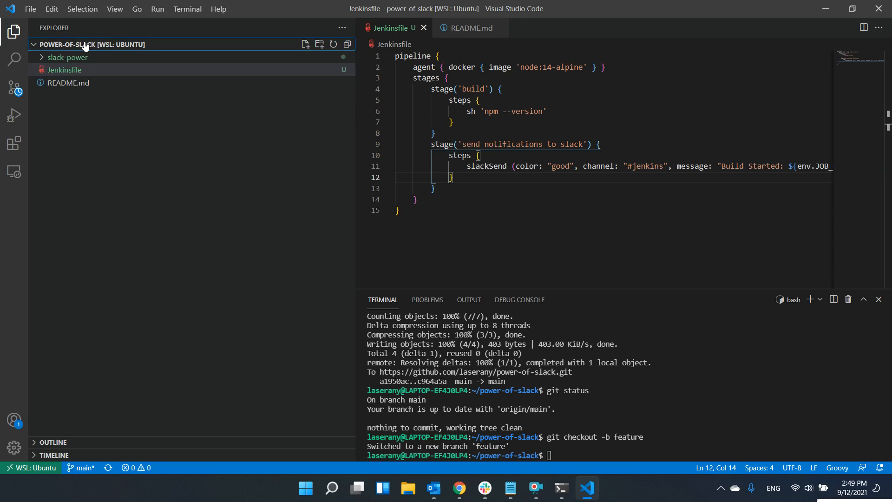
{"action": "left_click", "coordinate": [86, 45]}
{"action": "left_click", "coordinate": [251, 44]}
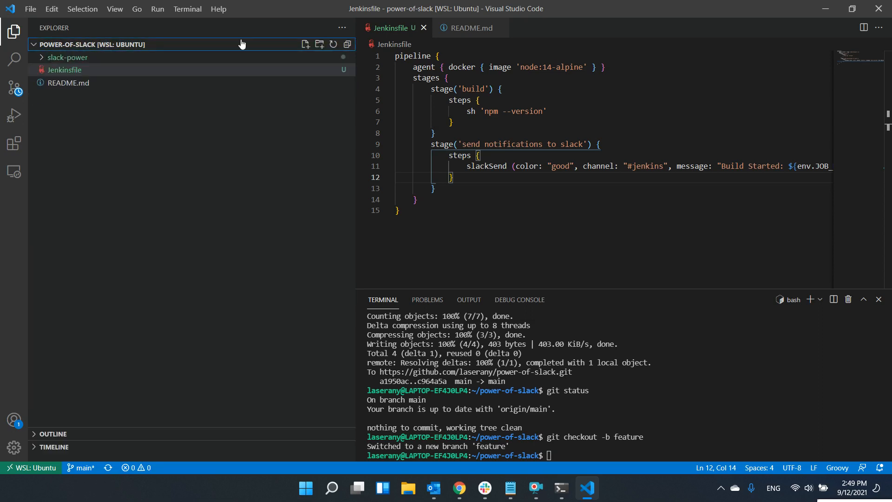
{"action": "left_click", "coordinate": [306, 45]}
{"action": "type", "text": ".travis.yml"}
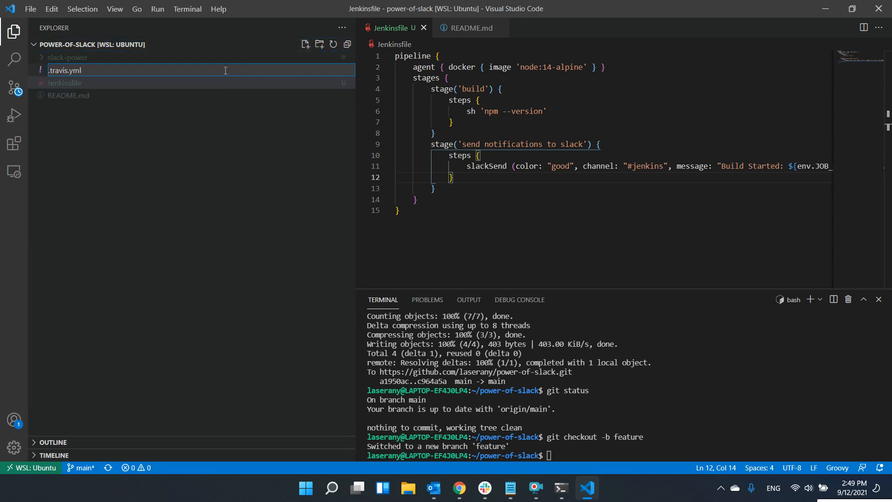
{"action": "key", "text": "Return"}
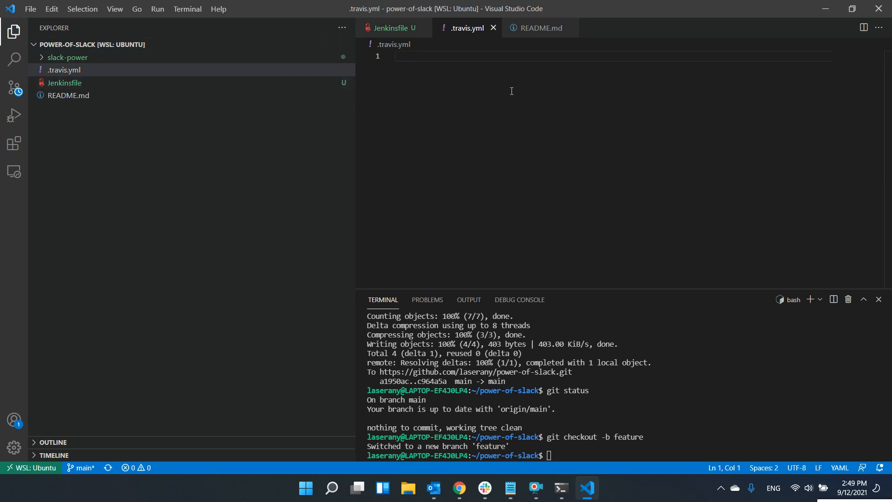
Examine the contents of the slack-power folder and its src subfolder, and return to the empty .travis.yml file.
{"action": "left_click", "coordinate": [48, 58]}
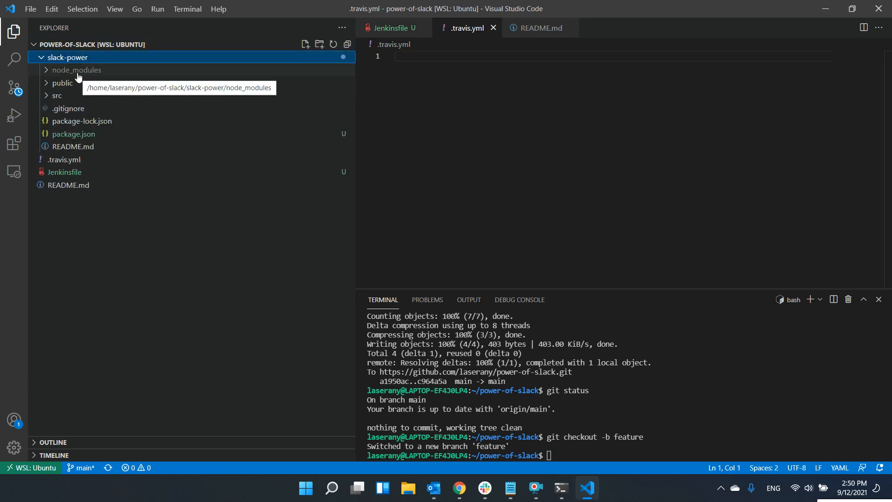
{"action": "left_click", "coordinate": [46, 96]}
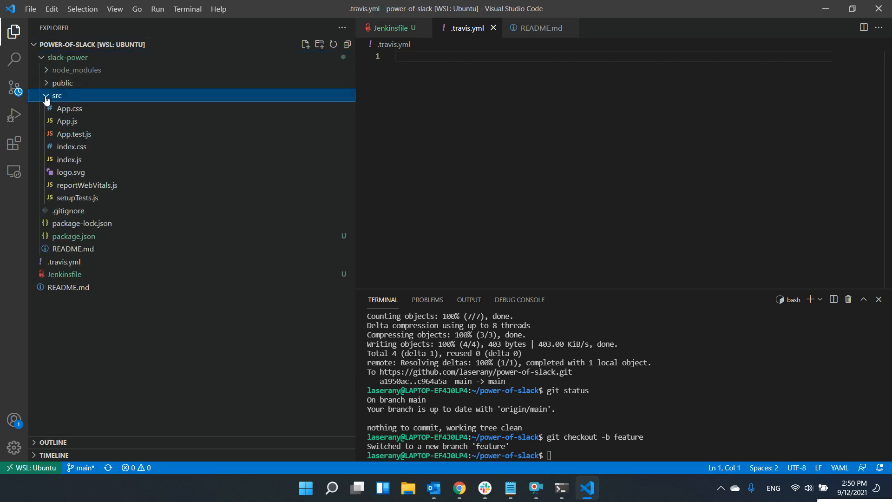
{"action": "left_click", "coordinate": [46, 97]}
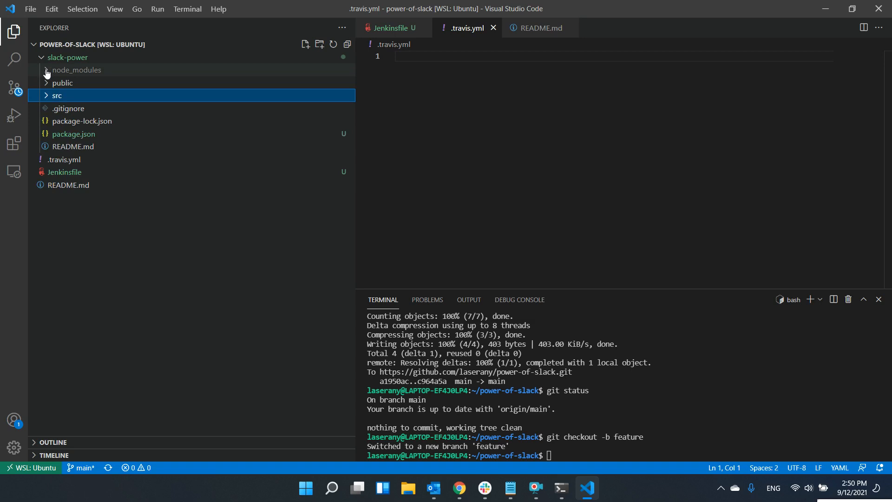
{"action": "left_click", "coordinate": [580, 440]}
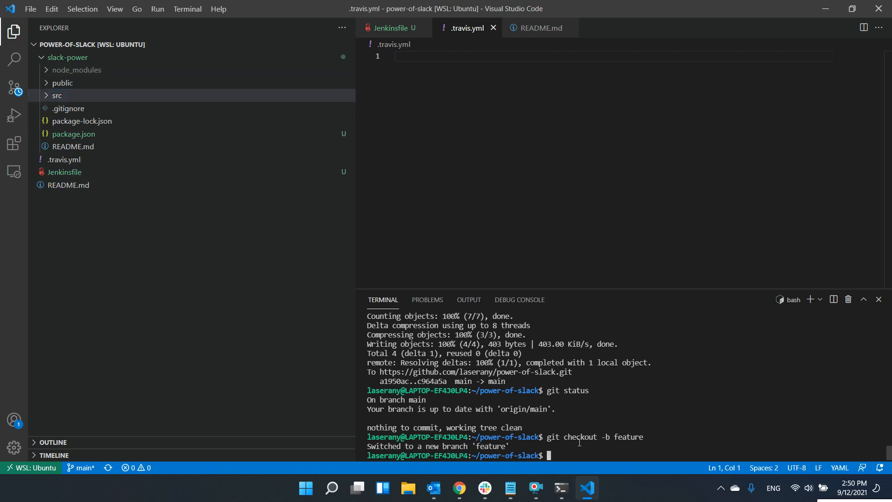
{"action": "double_click", "coordinate": [39, 61]}
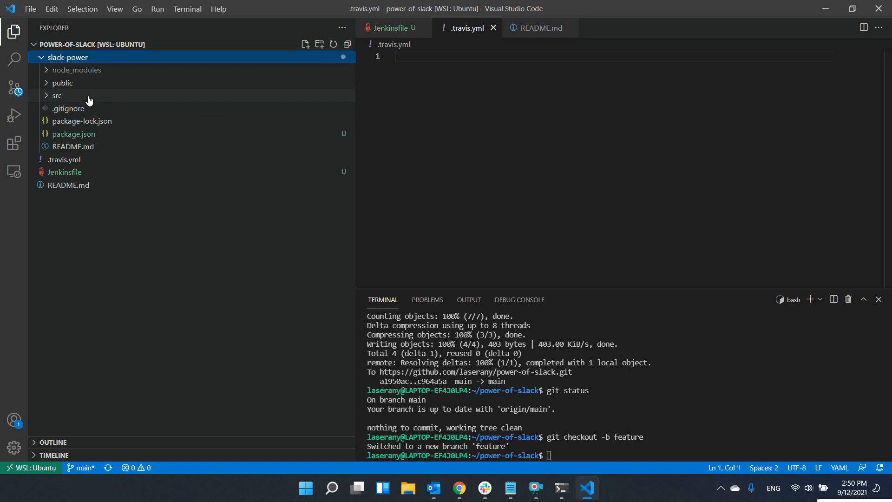
{"action": "left_click", "coordinate": [518, 57]}
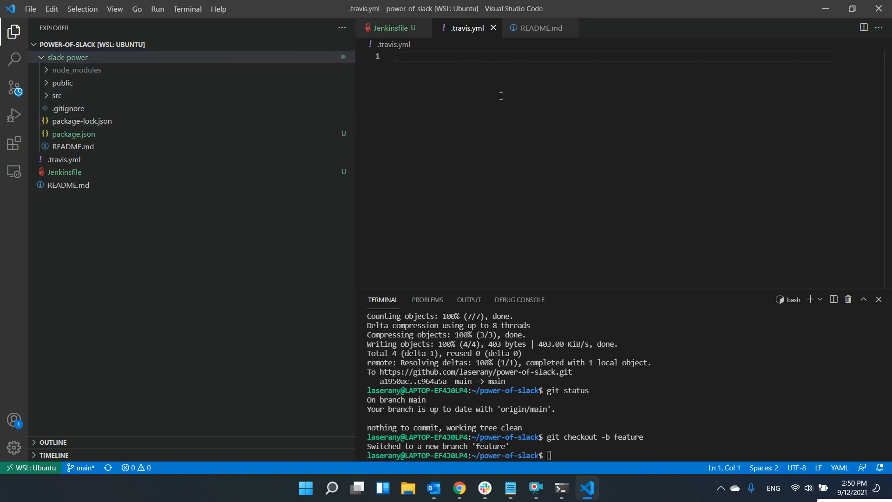
Search Google for travis react app in a new Chrome tab and open the Travis CI Docs page on building a JavaScript and Node.js project.
{"action": "left_click", "coordinate": [460, 487]}
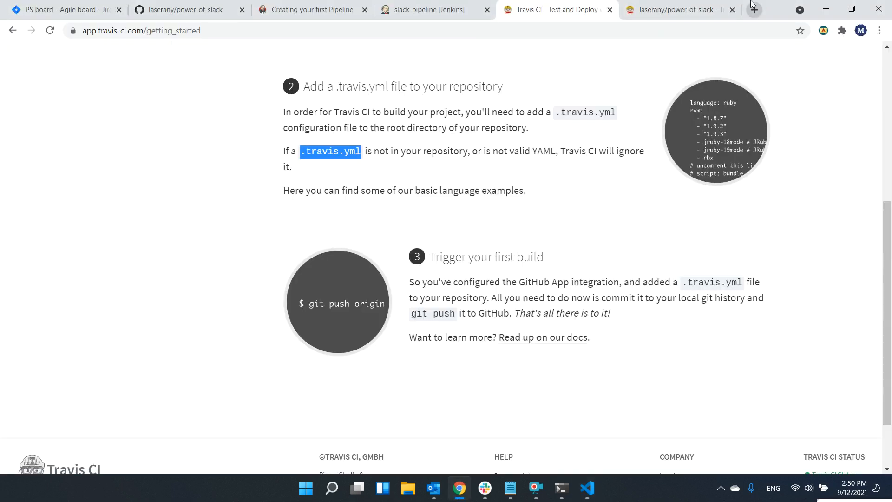
{"action": "left_click", "coordinate": [753, 8]}
{"action": "type", "text": "travis"}
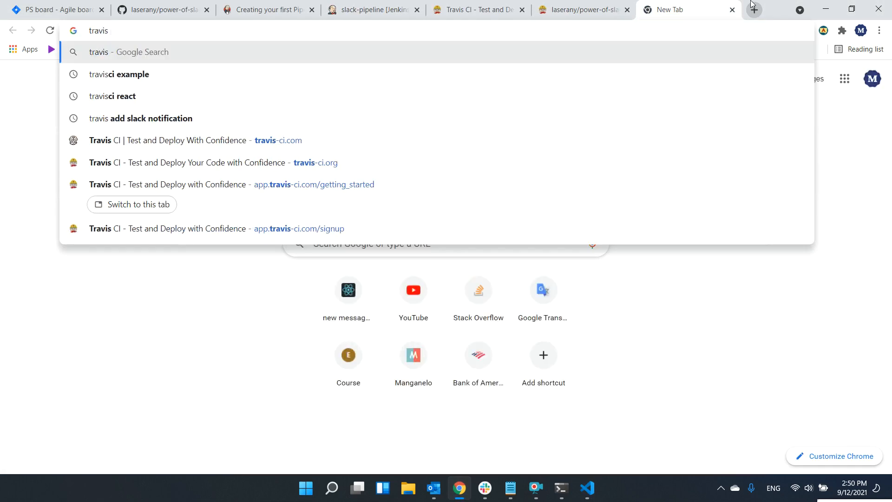
{"action": "type", "text": " react app"}
{"action": "key", "text": "Return"}
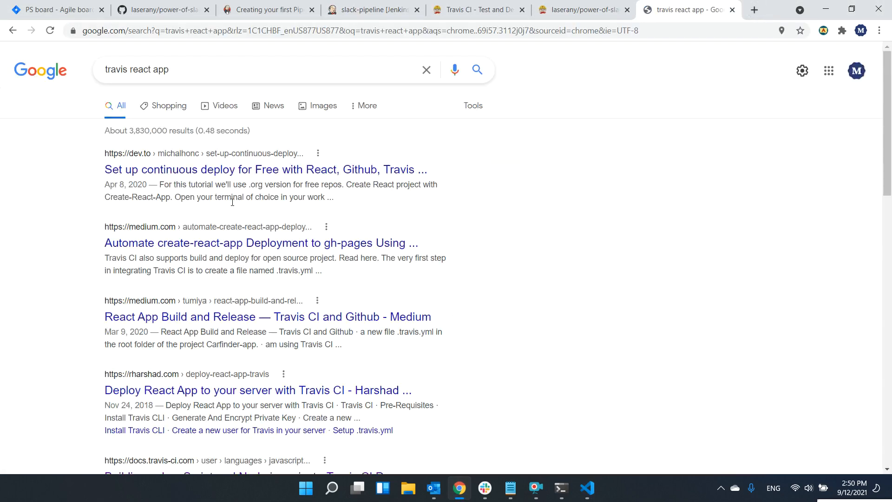
{"action": "scroll", "coordinate": [210, 295], "scroll_direction": "down", "scroll_amount": 1}
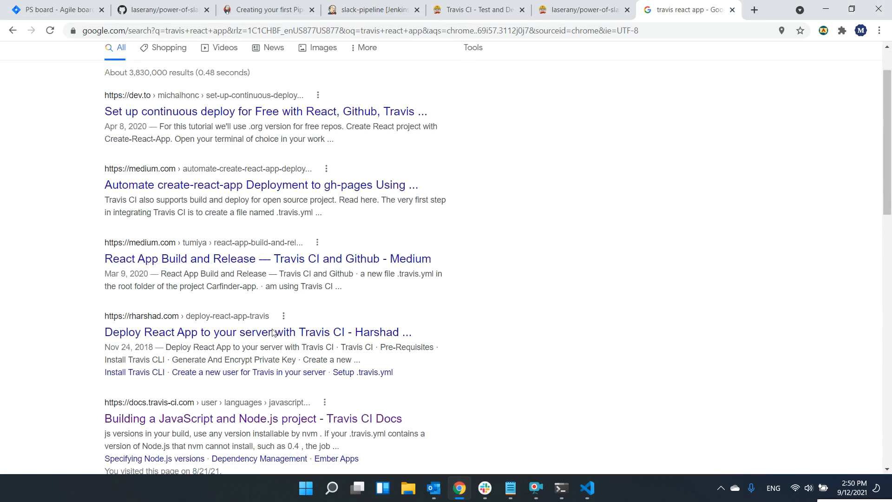
{"action": "left_click", "coordinate": [228, 421]}
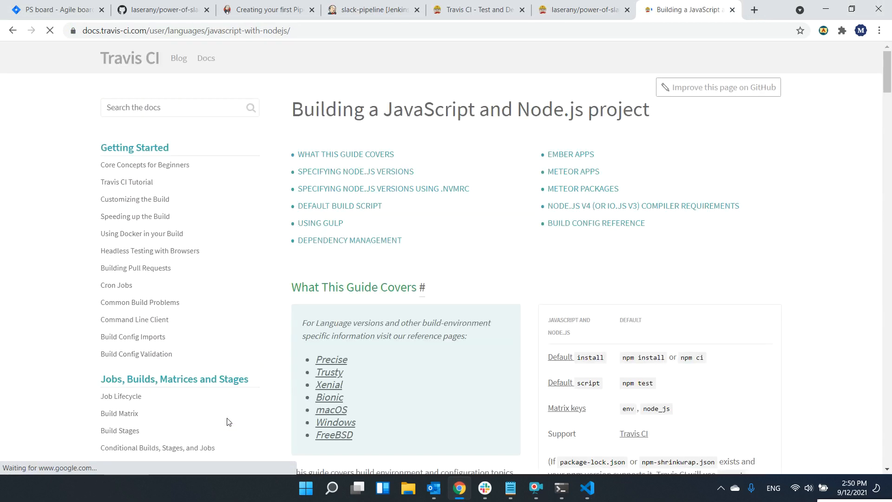
Copy the docs' .travis.yml example with language node_js and Node version 7, and paste it into the empty .travis.yml in Visual Studio Code.
{"action": "scroll", "coordinate": [510, 197], "scroll_direction": "down", "scroll_amount": 10}
{"action": "scroll", "coordinate": [510, 197], "scroll_direction": "down", "scroll_amount": 4}
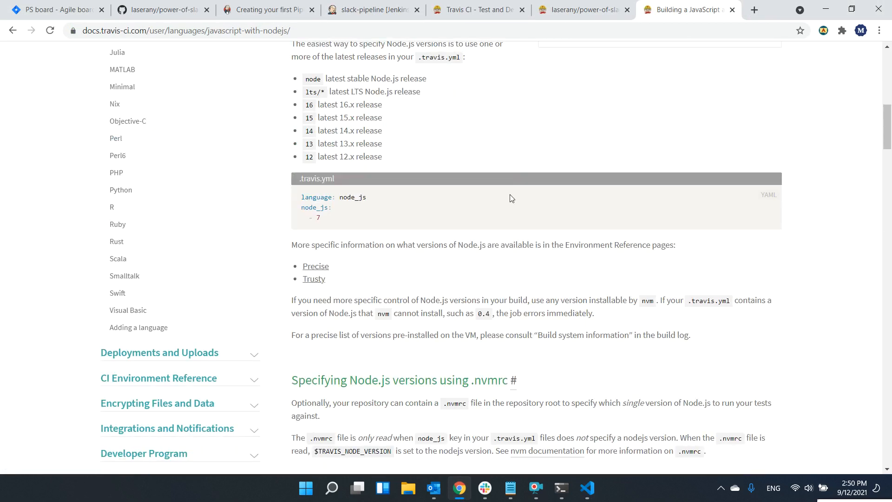
{"action": "scroll", "coordinate": [409, 203], "scroll_direction": "down", "scroll_amount": 5}
{"action": "scroll", "coordinate": [405, 200], "scroll_direction": "down", "scroll_amount": 2}
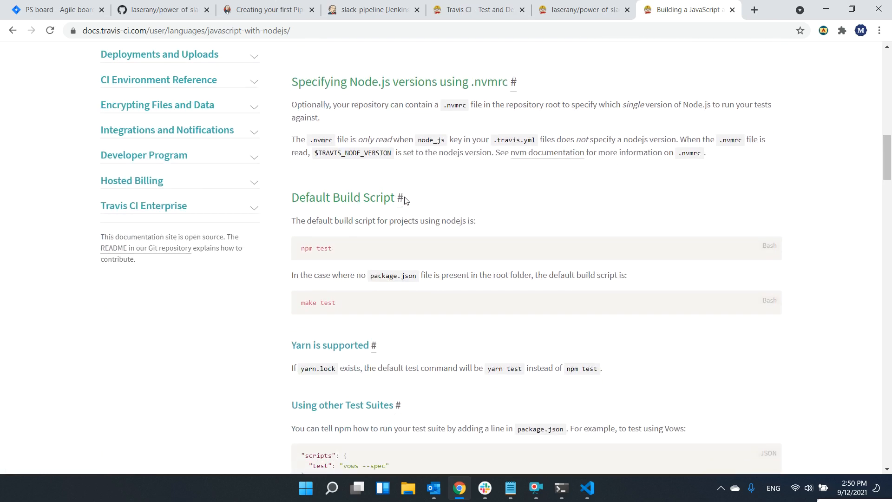
{"action": "scroll", "coordinate": [405, 200], "scroll_direction": "up", "scroll_amount": 6}
{"action": "left_click_drag", "start_coordinate": [340, 170], "coordinate": [295, 140]}
{"action": "key", "text": "ctrl+c"}
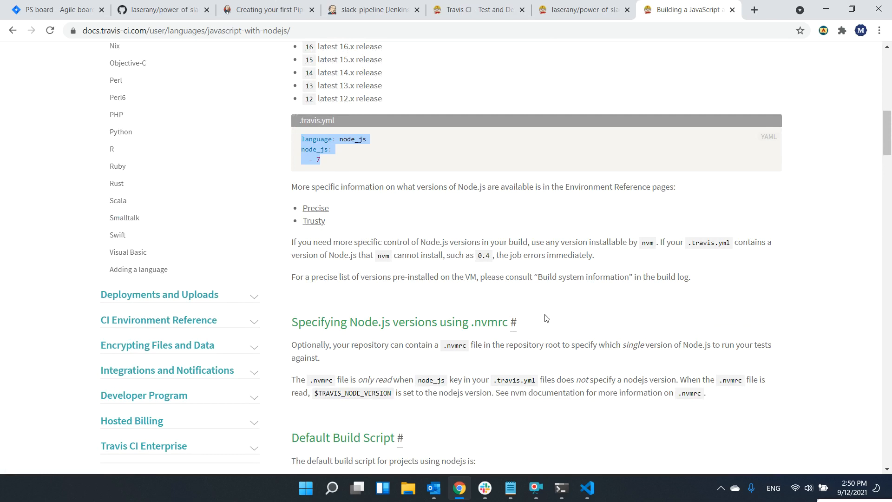
{"action": "left_click", "coordinate": [587, 487]}
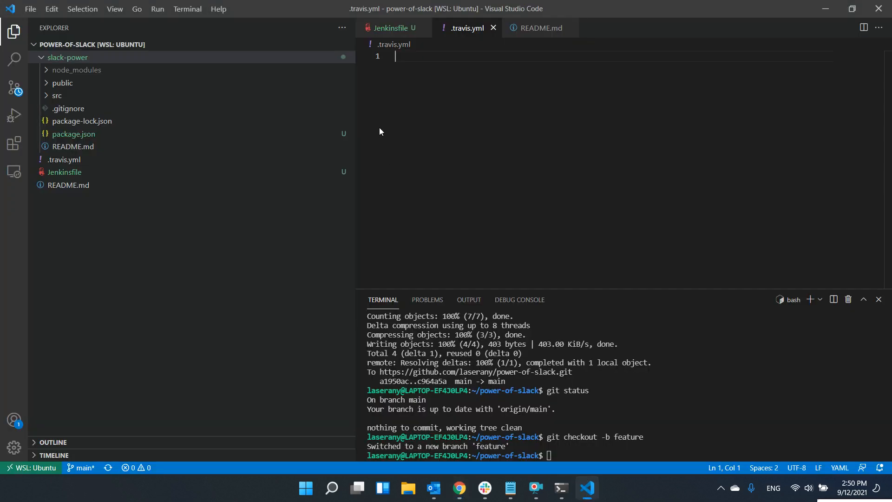
{"action": "key", "text": "ctrl+v"}
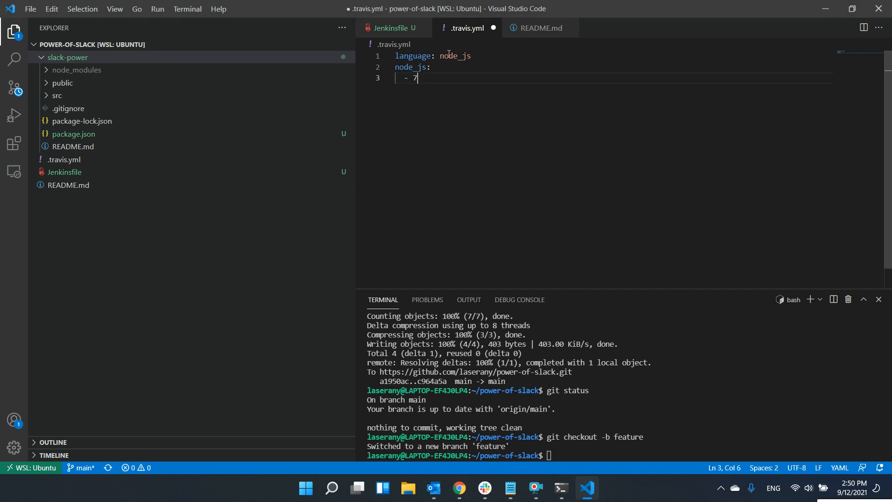
Check the Node image version in the Jenkinsfile and set the node_js version in .travis.yml to 14.
{"action": "left_click_drag", "start_coordinate": [440, 56], "coordinate": [458, 55]}
{"action": "left_click", "coordinate": [417, 79]}
{"action": "double_click", "coordinate": [415, 78]}
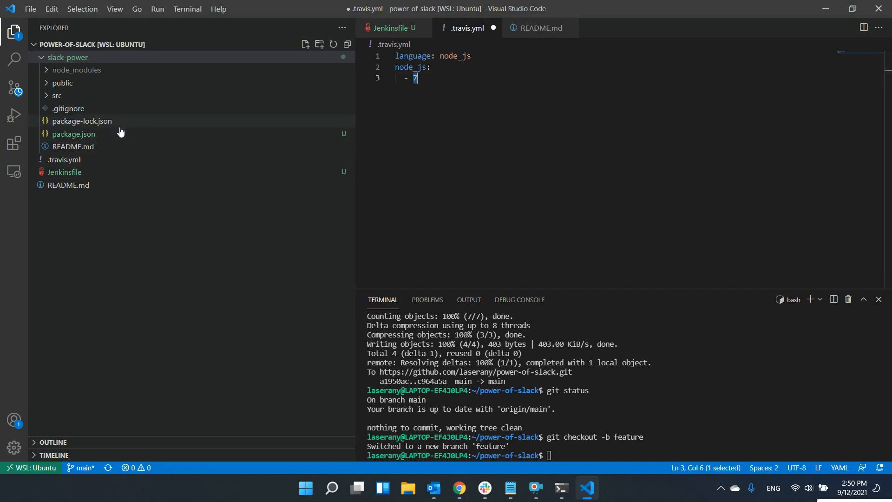
{"action": "left_click", "coordinate": [90, 172]}
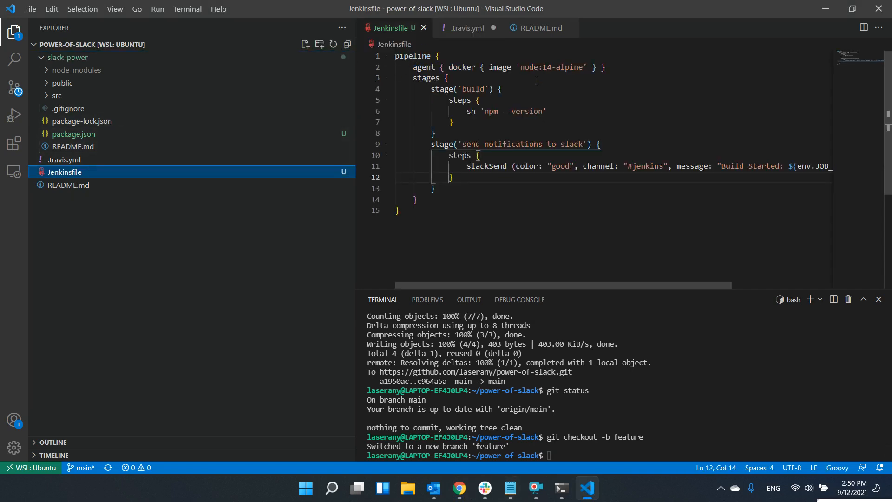
{"action": "left_click", "coordinate": [459, 37]}
{"action": "type", "text": "14"}
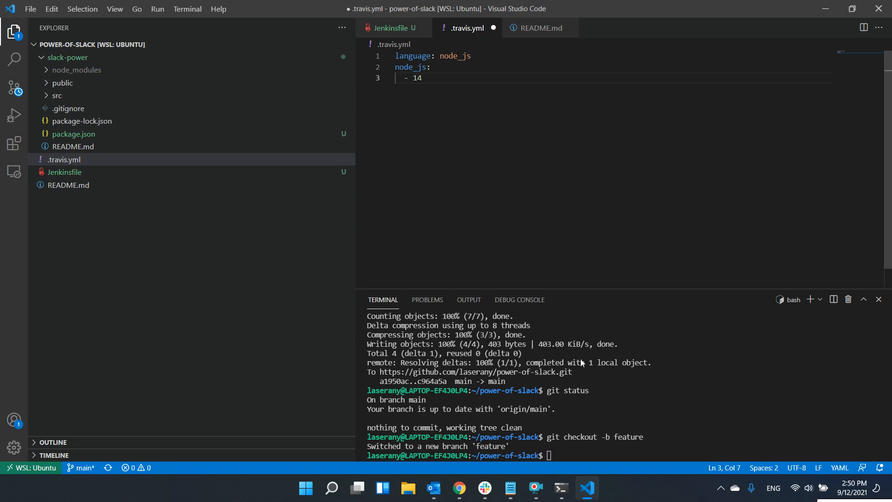
Switch to Slack, search the apps to add for travis, and open the Travis CI page in the Slack App Directory.
{"action": "left_click", "coordinate": [460, 488]}
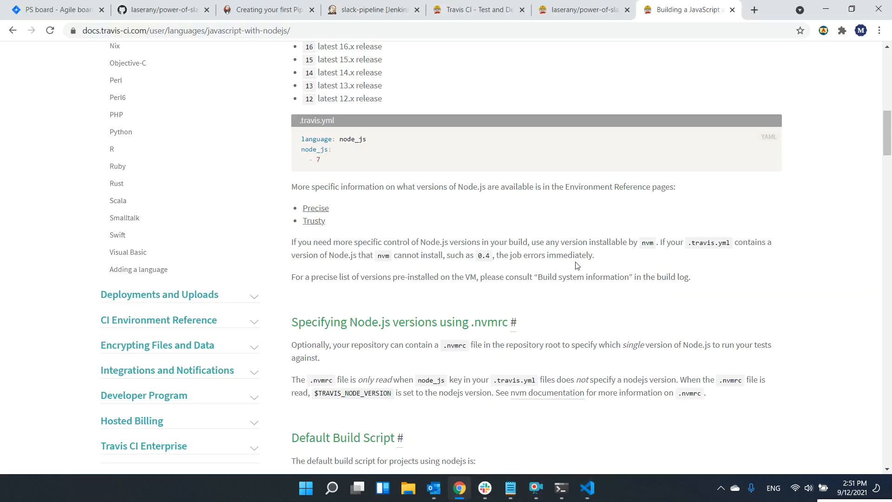
{"action": "left_click", "coordinate": [479, 491]}
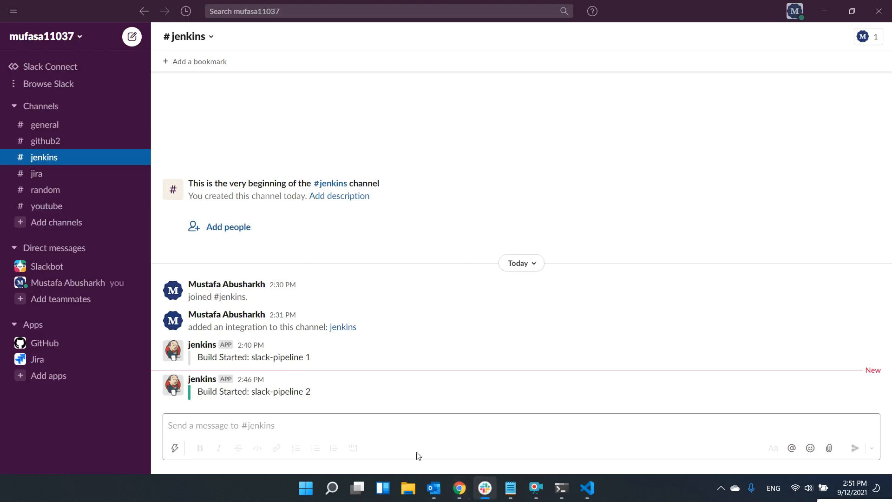
{"action": "left_click", "coordinate": [54, 380]}
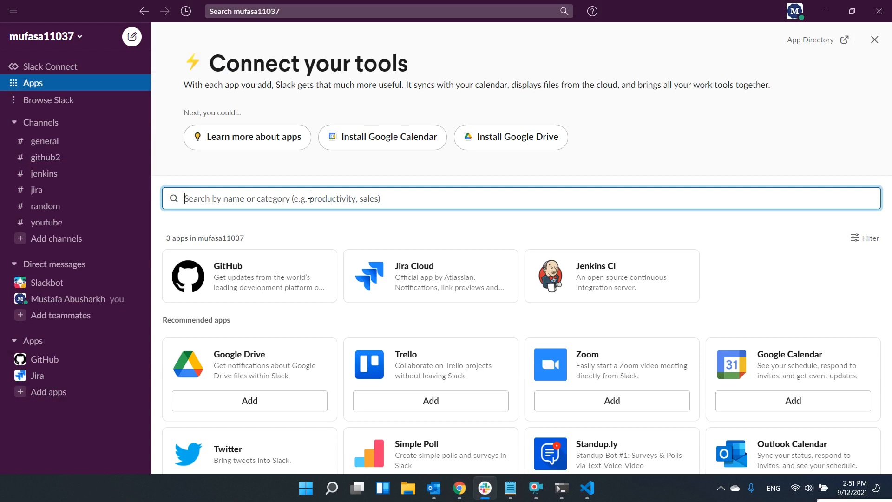
{"action": "type", "text": "trai"}
{"action": "key", "text": "BackSpace"}
{"action": "type", "text": "vis"}
{"action": "left_click", "coordinate": [242, 314]}
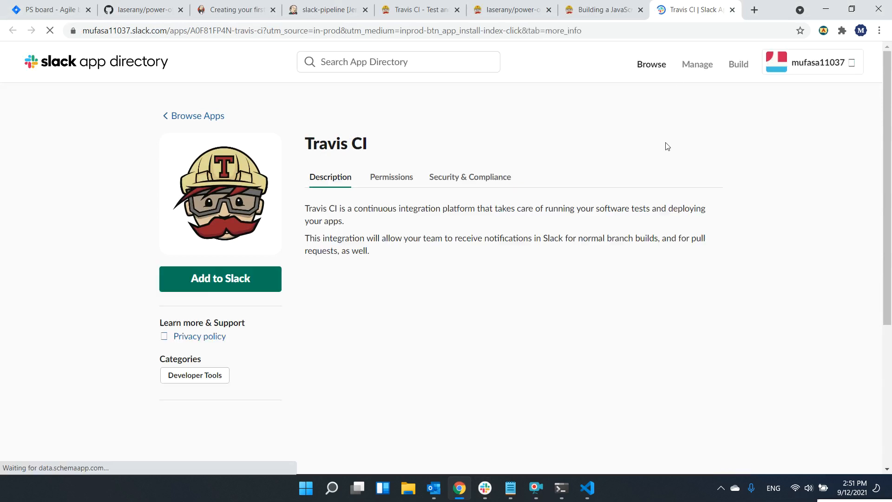
Add the Travis CI integration to Slack, posting build results to a newly created public channel named travis.
{"action": "left_click", "coordinate": [232, 279]}
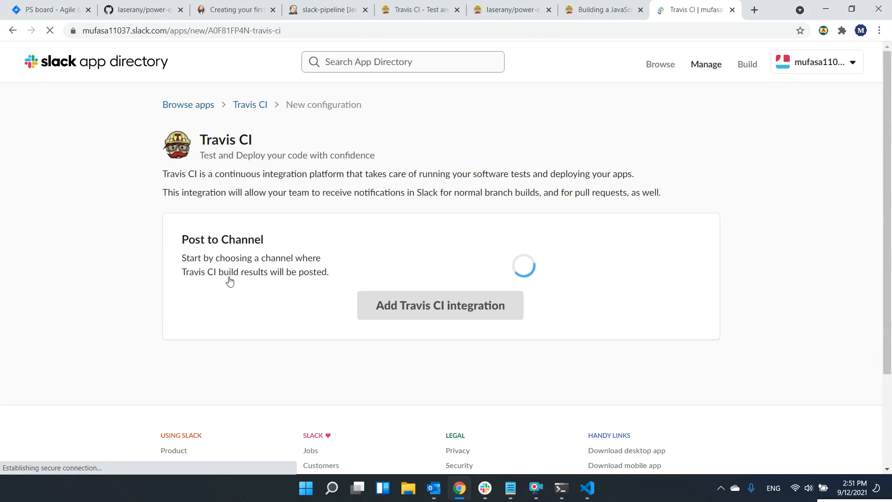
{"action": "left_click", "coordinate": [425, 261]}
{"action": "left_click", "coordinate": [441, 228]}
{"action": "left_click", "coordinate": [638, 292]}
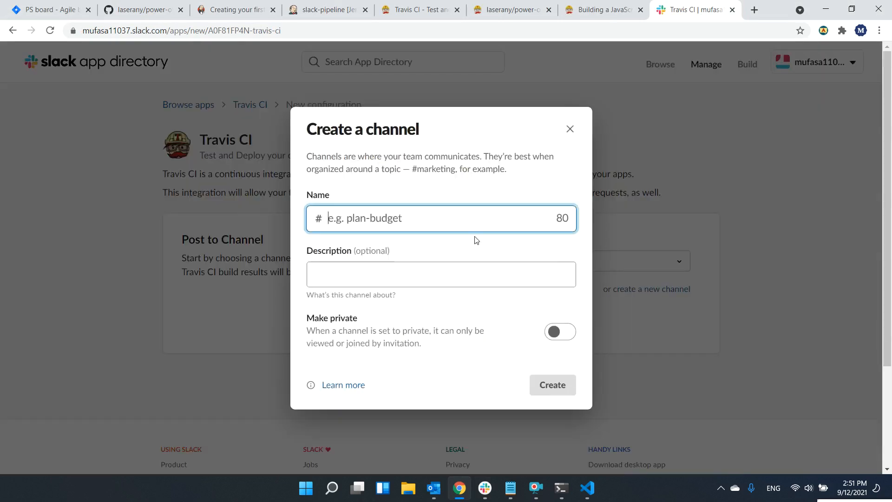
{"action": "type", "text": "travis"}
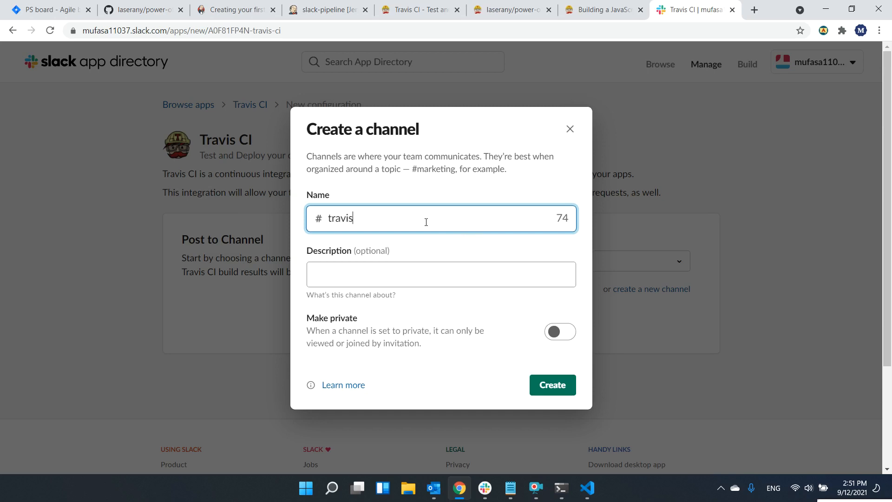
{"action": "left_click", "coordinate": [549, 390]}
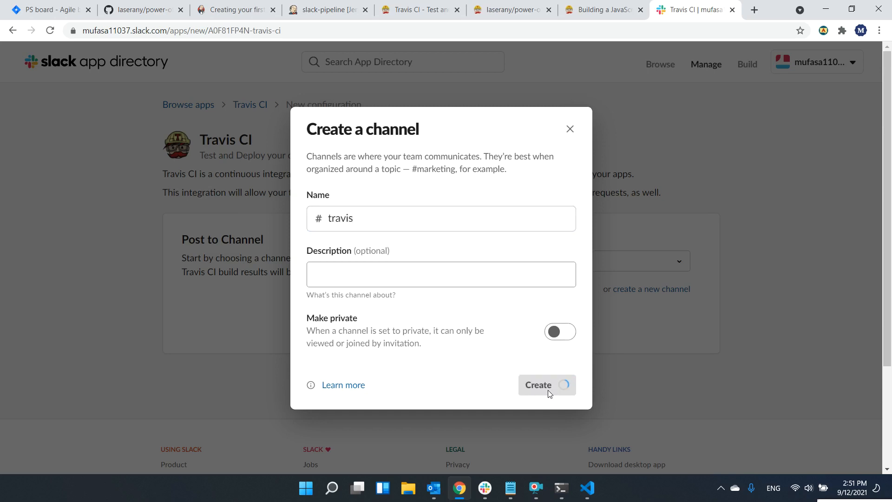
{"action": "left_click", "coordinate": [530, 338]}
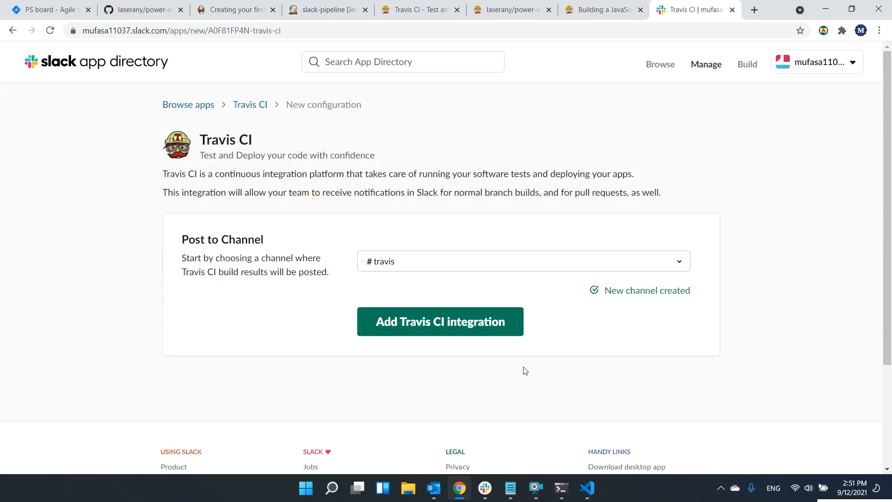
{"action": "left_click", "coordinate": [470, 325]}
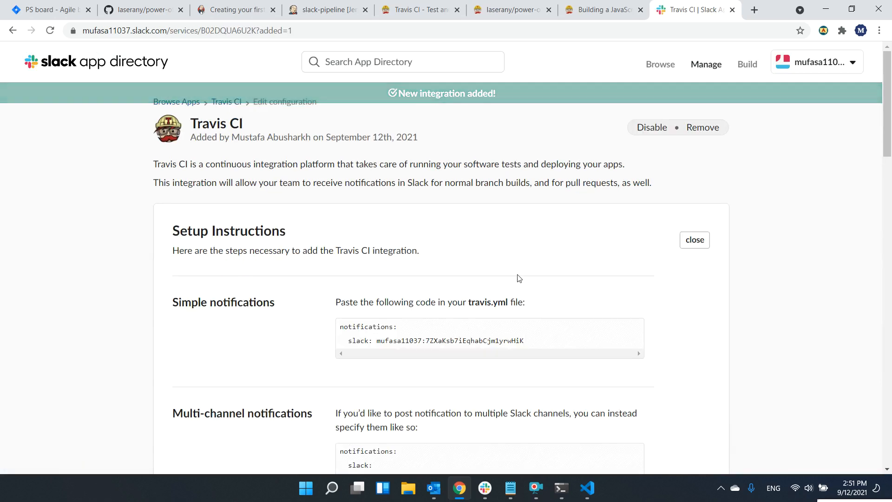
Copy the simple notifications snippet with the Slack integration token, paste it below the Node version in .travis.yml in Visual Studio Code, and save the file.
{"action": "scroll", "coordinate": [755, 255], "scroll_direction": "down", "scroll_amount": 4}
{"action": "scroll", "coordinate": [755, 255], "scroll_direction": "down", "scroll_amount": 8}
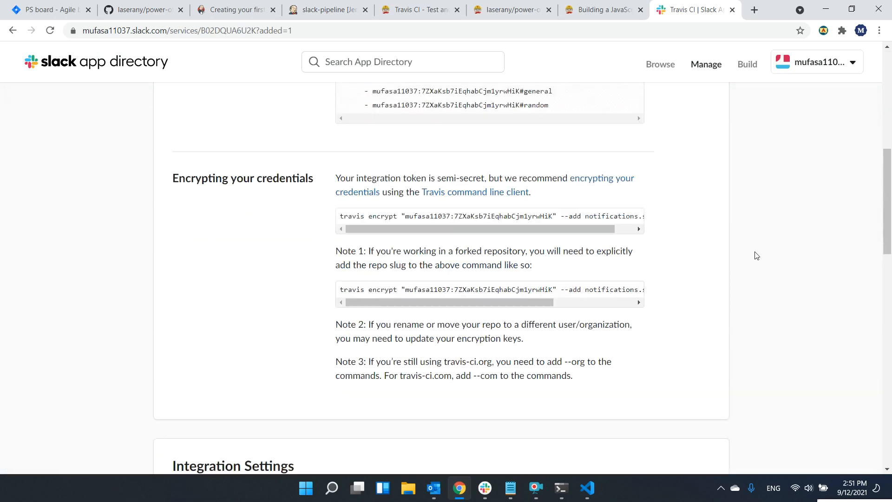
{"action": "scroll", "coordinate": [713, 260], "scroll_direction": "up", "scroll_amount": 11}
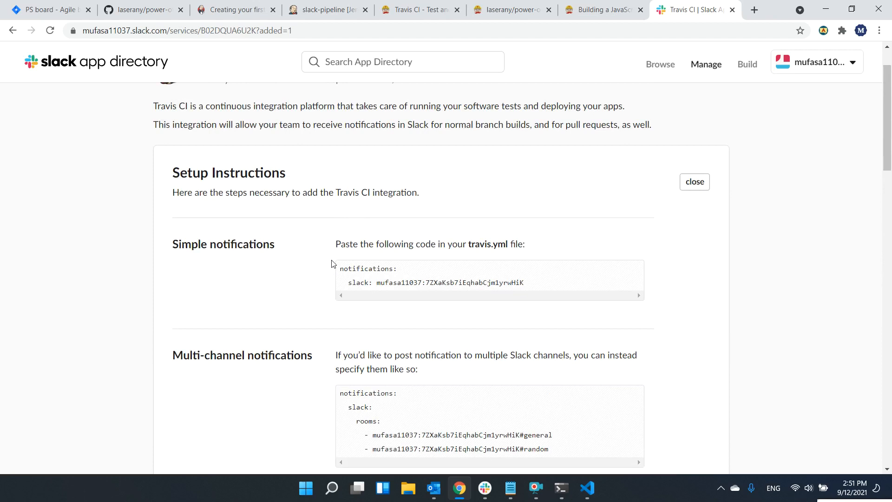
{"action": "triple_click", "coordinate": [337, 273]}
{"action": "key", "text": "ctrl+c"}
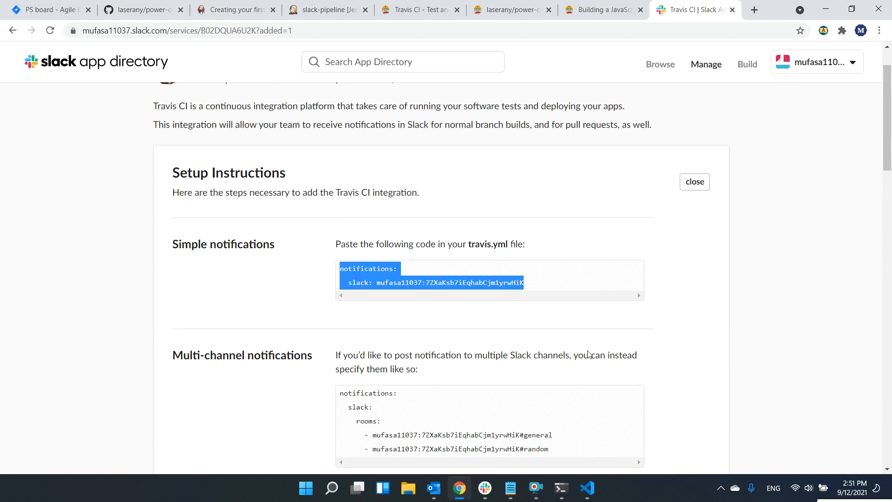
{"action": "left_click", "coordinate": [587, 488]}
{"action": "key", "text": "Return"}
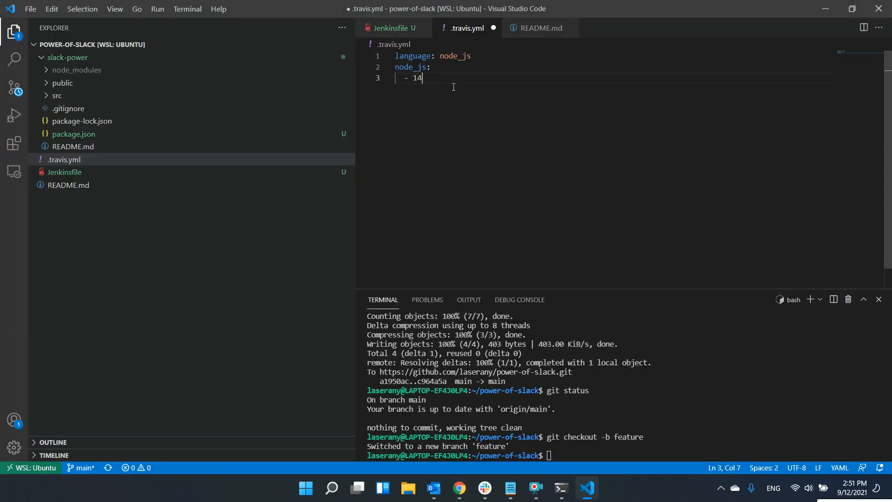
{"action": "key", "text": "ctrl+v"}
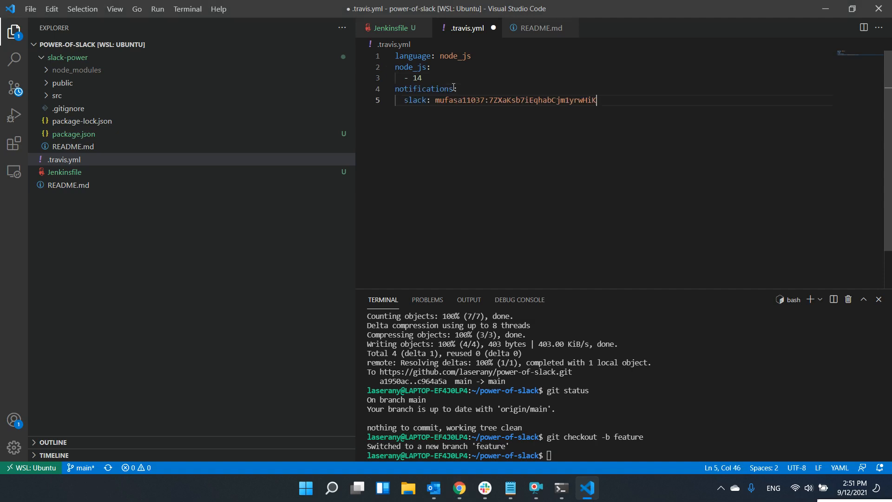
{"action": "key", "text": "ctrl+s"}
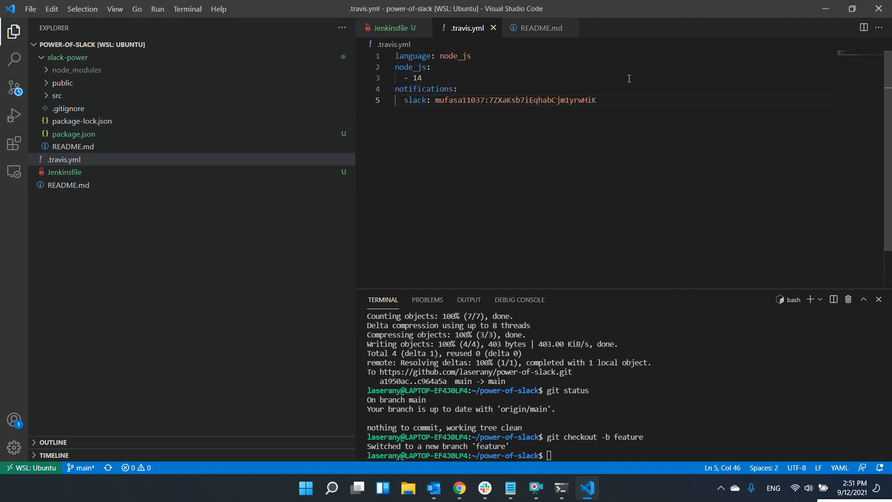
Review the Slack setup instructions for Travis CI in Chrome, and the Travis docs on Node.js versions and the default build script.
{"action": "left_click", "coordinate": [467, 490]}
{"action": "scroll", "coordinate": [607, 259], "scroll_direction": "down", "scroll_amount": 6}
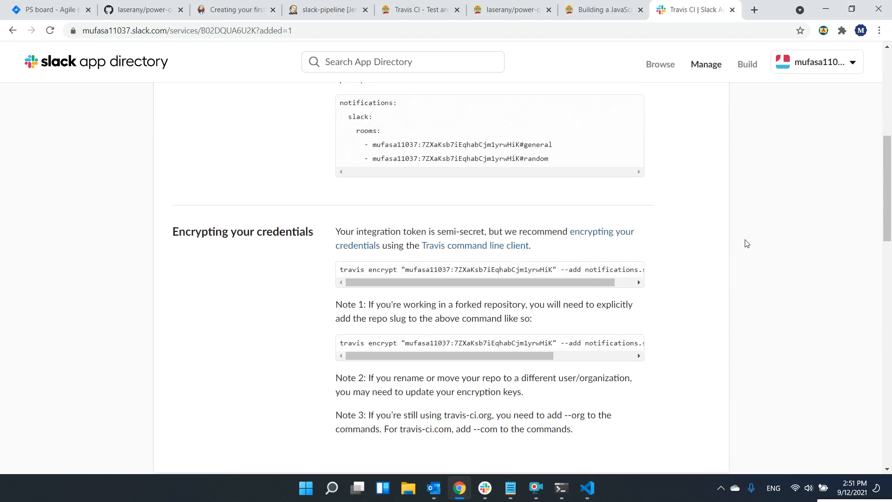
{"action": "scroll", "coordinate": [736, 219], "scroll_direction": "down", "scroll_amount": 5}
{"action": "scroll", "coordinate": [735, 219], "scroll_direction": "down", "scroll_amount": 3}
{"action": "scroll", "coordinate": [734, 219], "scroll_direction": "up", "scroll_amount": 14}
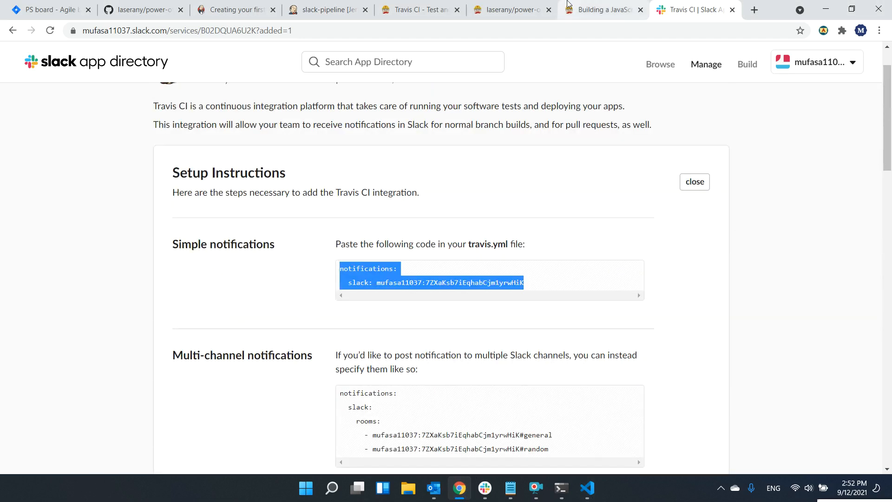
{"action": "left_click", "coordinate": [600, 10]}
{"action": "scroll", "coordinate": [404, 181], "scroll_direction": "up", "scroll_amount": 1}
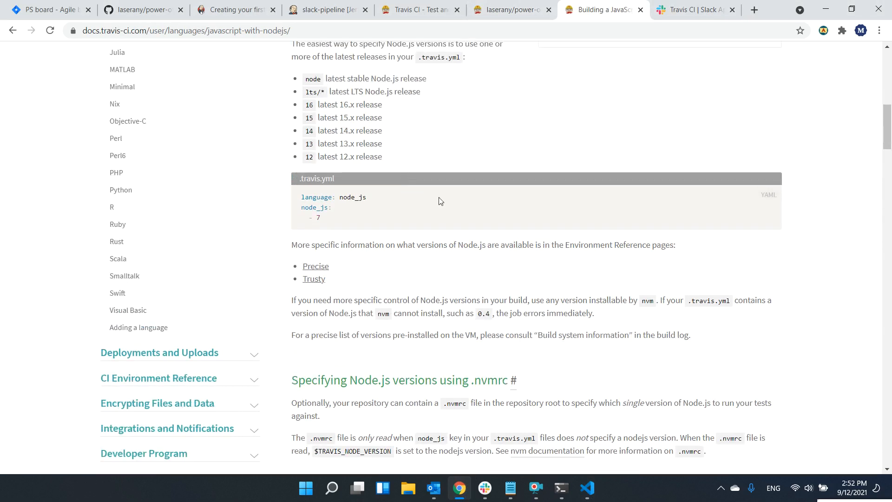
{"action": "scroll", "coordinate": [404, 181], "scroll_direction": "up", "scroll_amount": 1}
{"action": "scroll", "coordinate": [405, 171], "scroll_direction": "down", "scroll_amount": 2}
{"action": "scroll", "coordinate": [405, 171], "scroll_direction": "down", "scroll_amount": 3}
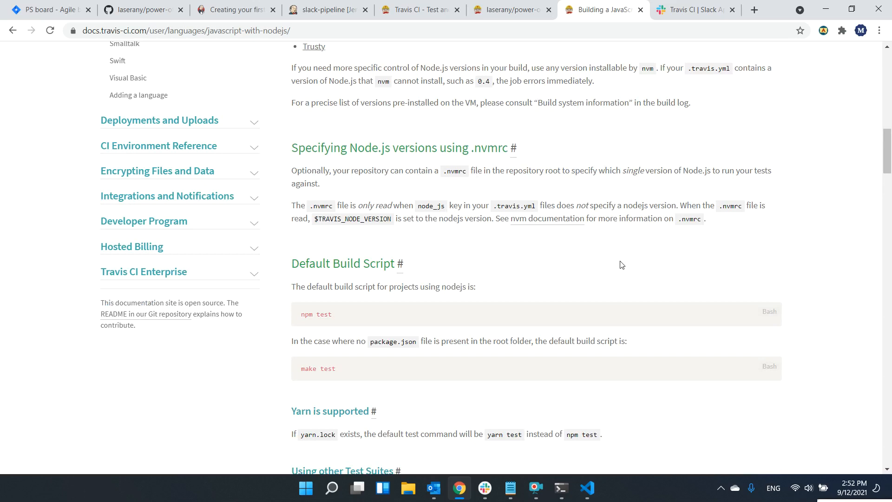
{"action": "scroll", "coordinate": [490, 268], "scroll_direction": "down", "scroll_amount": 2}
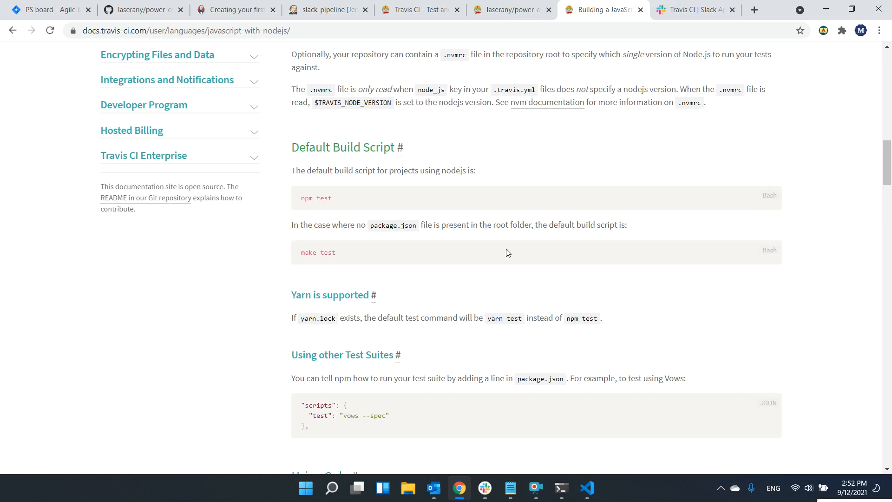
{"action": "scroll", "coordinate": [507, 253], "scroll_direction": "up", "scroll_amount": 5}
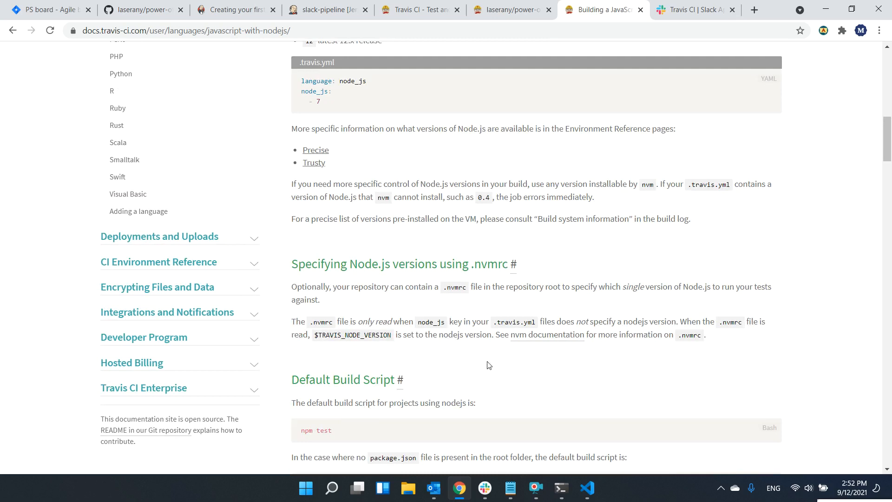
{"action": "scroll", "coordinate": [525, 307], "scroll_direction": "up", "scroll_amount": 10}
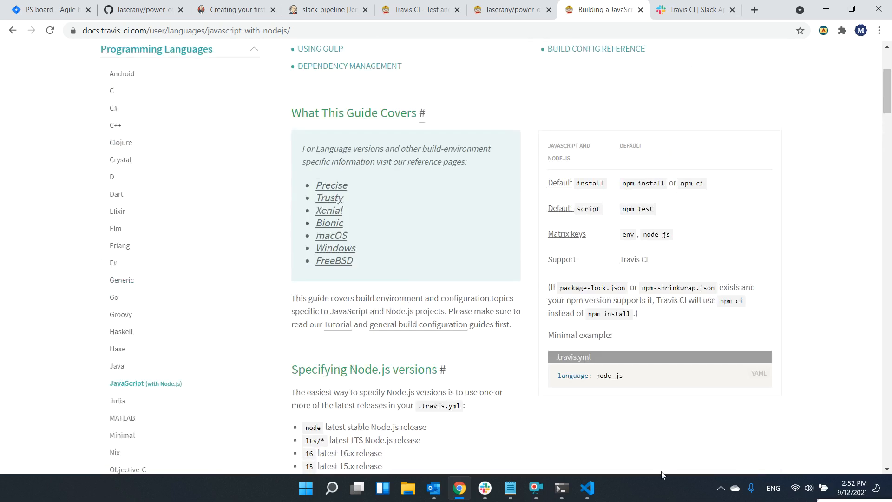
Return to Visual Studio Code and copy the slack-power folder's contents into the project root by running cp -r slack-power/* . in the terminal.
{"action": "left_click", "coordinate": [587, 487]}
{"action": "left_click", "coordinate": [47, 59]}
{"action": "left_click", "coordinate": [46, 58]}
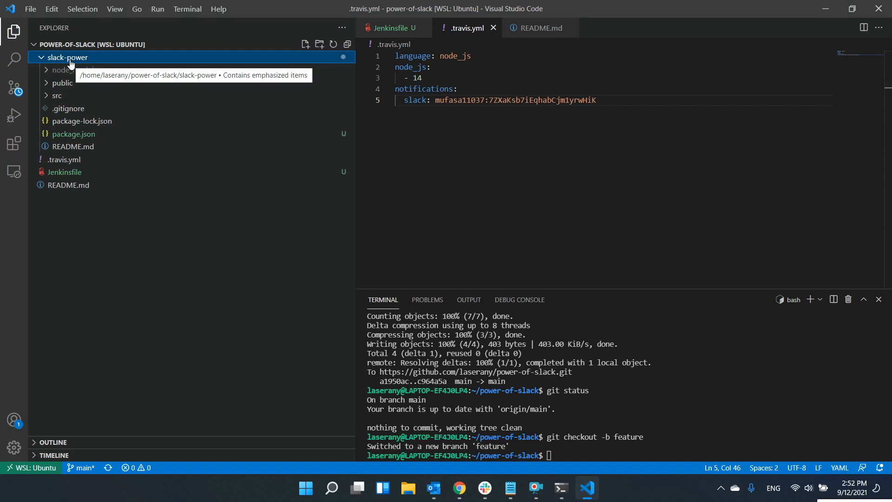
{"action": "left_click", "coordinate": [71, 62]}
{"action": "left_click", "coordinate": [45, 59]}
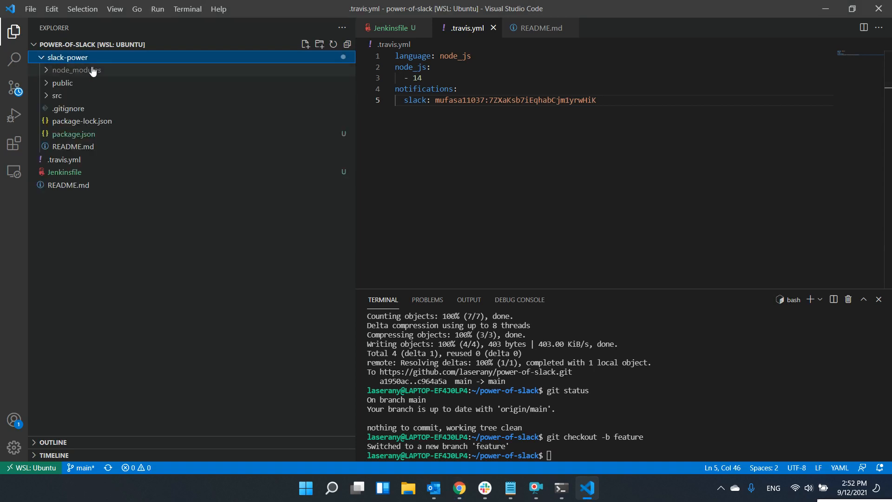
{"action": "left_click", "coordinate": [93, 70]}
{"action": "left_click", "coordinate": [47, 69]}
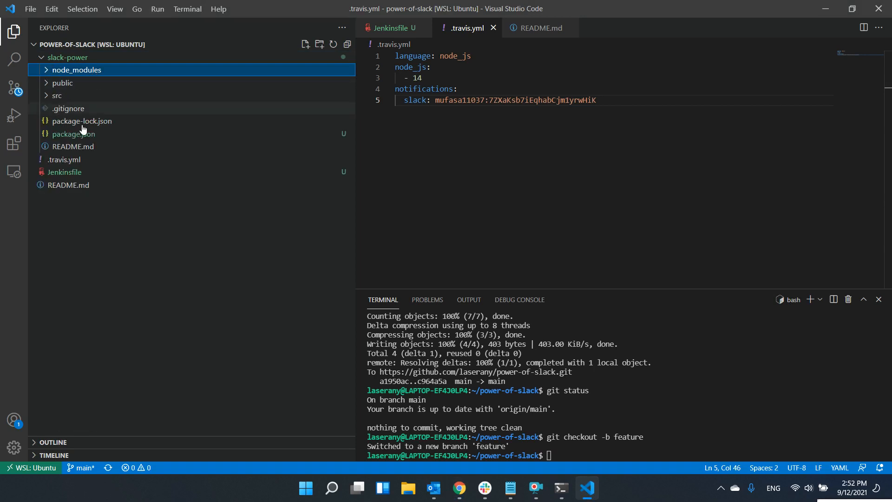
{"action": "left_click", "coordinate": [47, 59]}
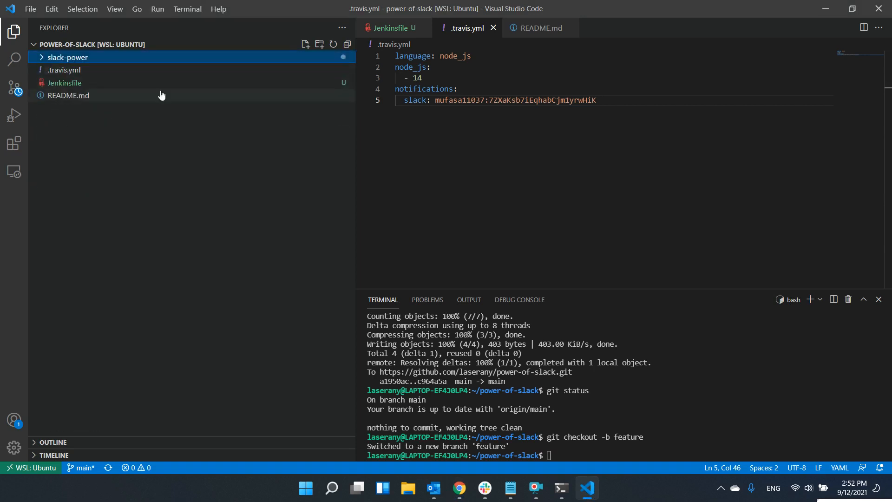
{"action": "left_click", "coordinate": [624, 450]}
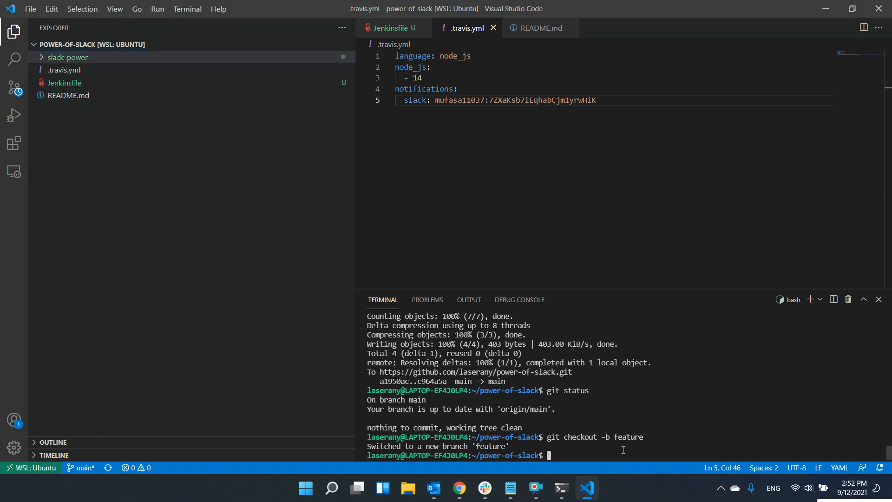
{"action": "type", "text": "cp -r slack-power/* ."}
{"action": "key", "text": "Return"}
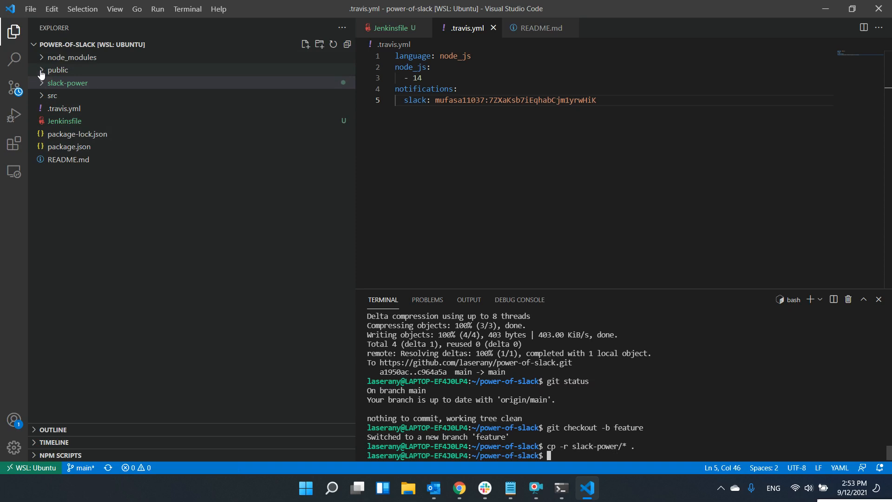
Permanently delete the slack-power folder from the project and select .travis.yml in the file tree.
{"action": "left_click", "coordinate": [65, 84]}
{"action": "left_click", "coordinate": [68, 84]}
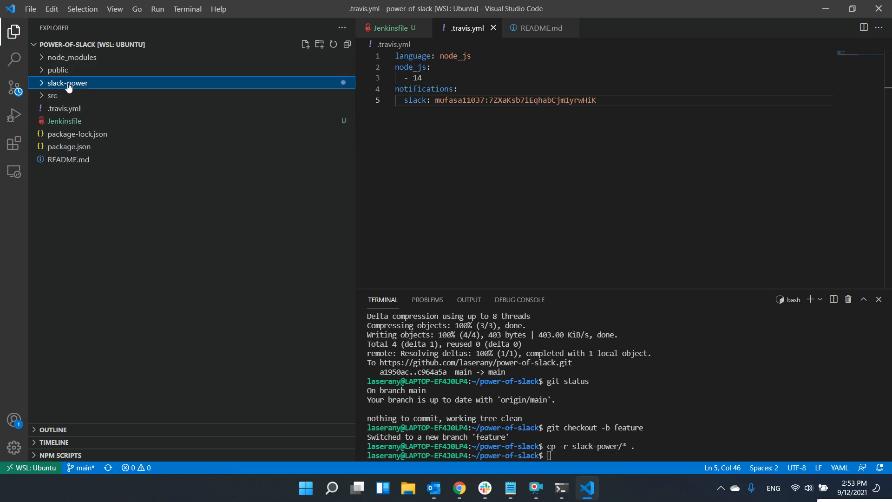
{"action": "right_click", "coordinate": [68, 84]}
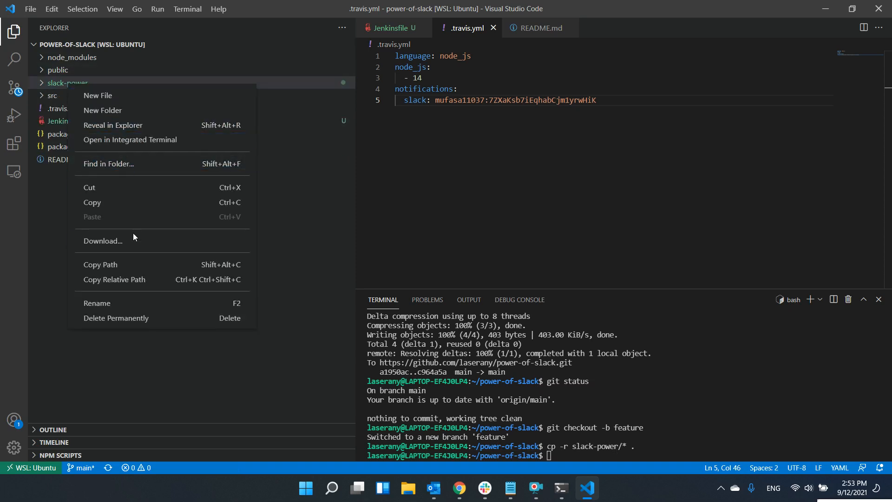
{"action": "left_click", "coordinate": [112, 319]}
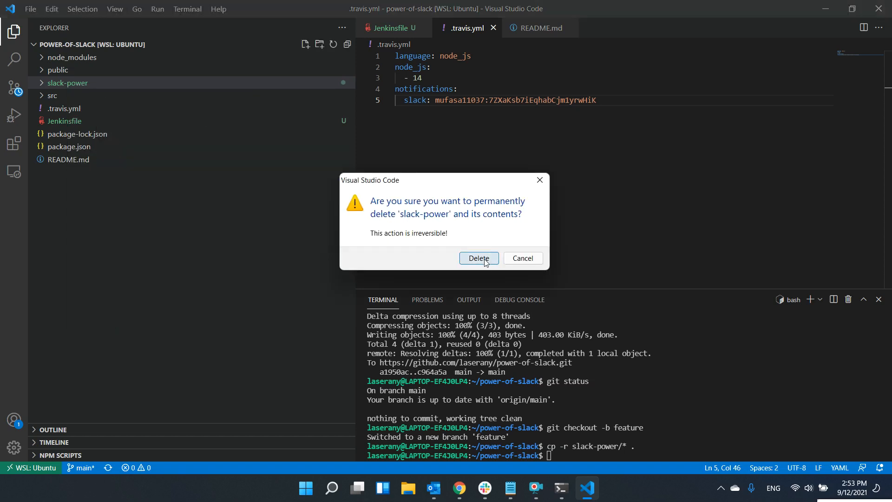
{"action": "left_click", "coordinate": [479, 259]}
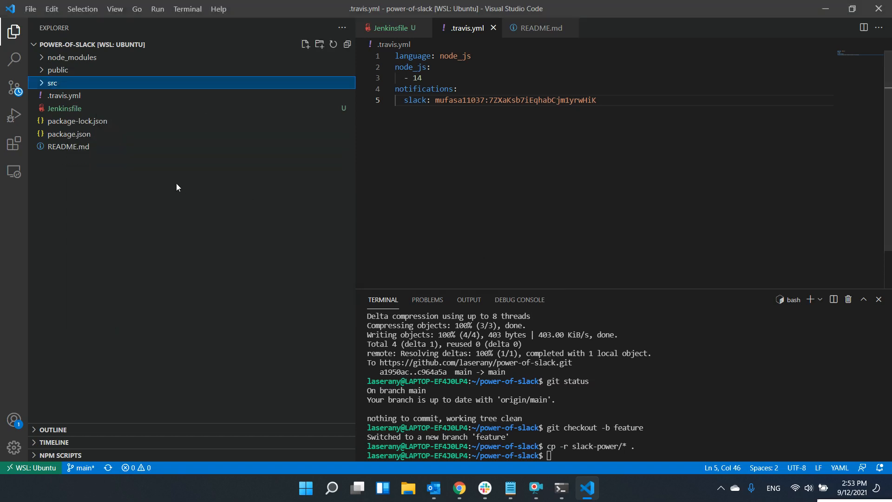
{"action": "left_click", "coordinate": [79, 96]}
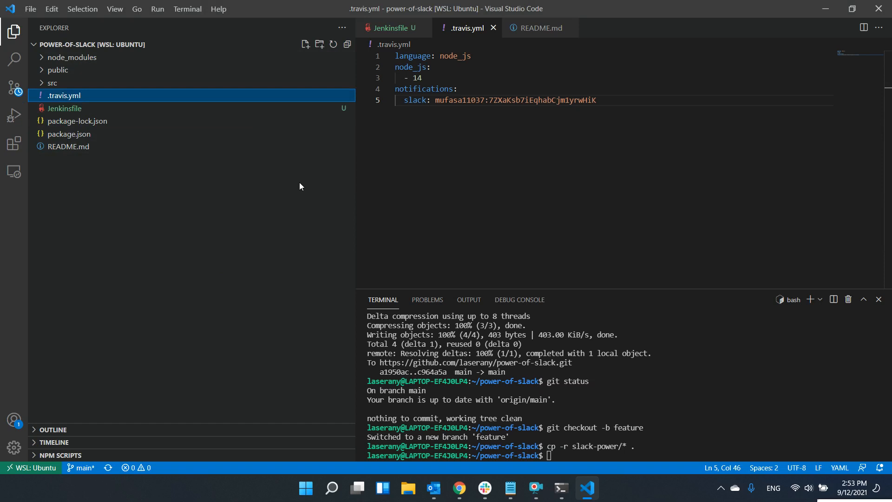
Review the repository's uncommitted changes by running git status in the terminal.
{"action": "left_click", "coordinate": [601, 444]}
{"action": "type", "text": "git status"}
{"action": "key", "text": "Return"}
{"action": "type", "text": "git add ."}
{"action": "key", "text": "Return"}
{"action": "type", "text": "gi"}
{"action": "key", "text": "BackSpace"}
{"action": "key", "text": "BackSpace"}
{"action": "key", "text": "Return"}
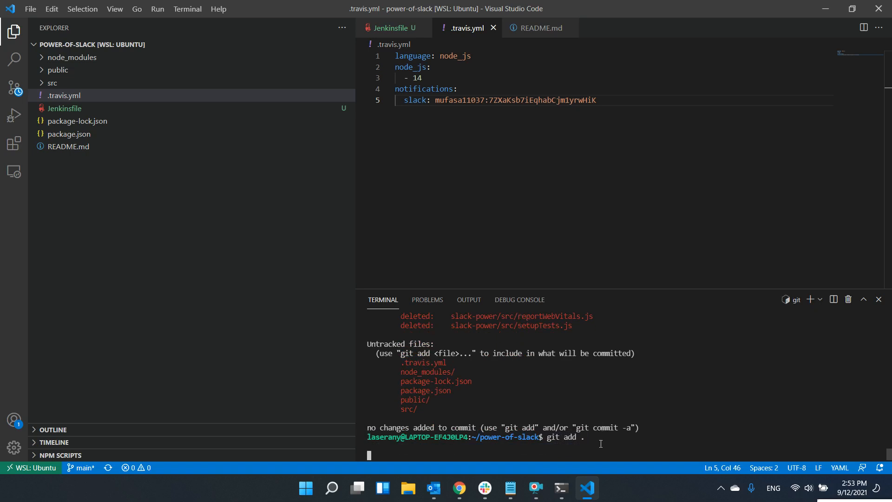
{"action": "key", "text": "ctrl+c"}
Stage all project changes with git add ., running git status both before and after staging.
{"action": "type", "text": "git status"}
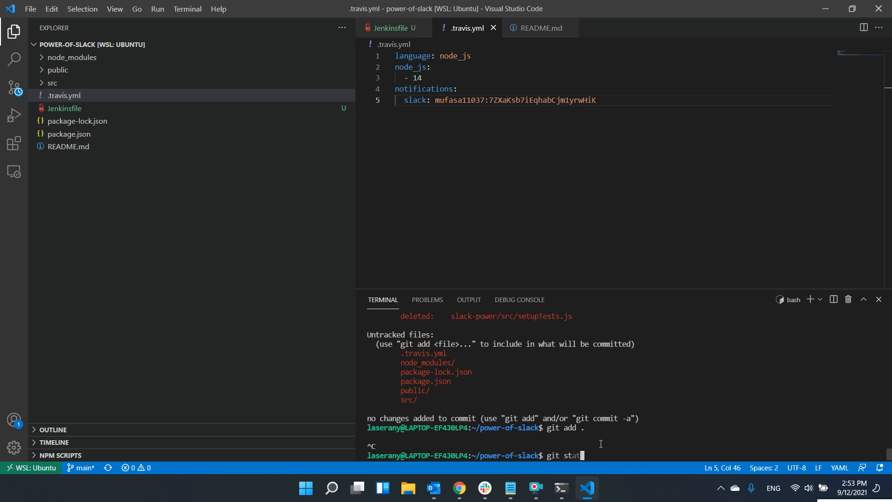
{"action": "key", "text": "Return"}
{"action": "type", "text": "git add ."}
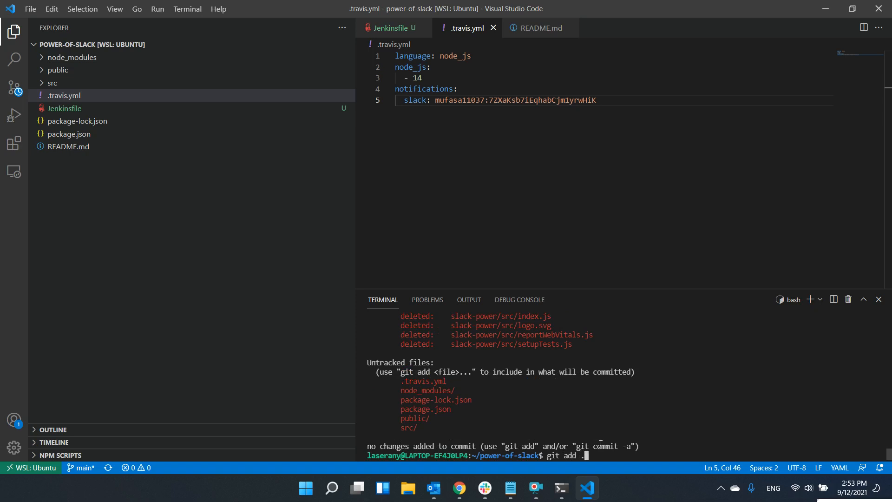
{"action": "key", "text": "Return"}
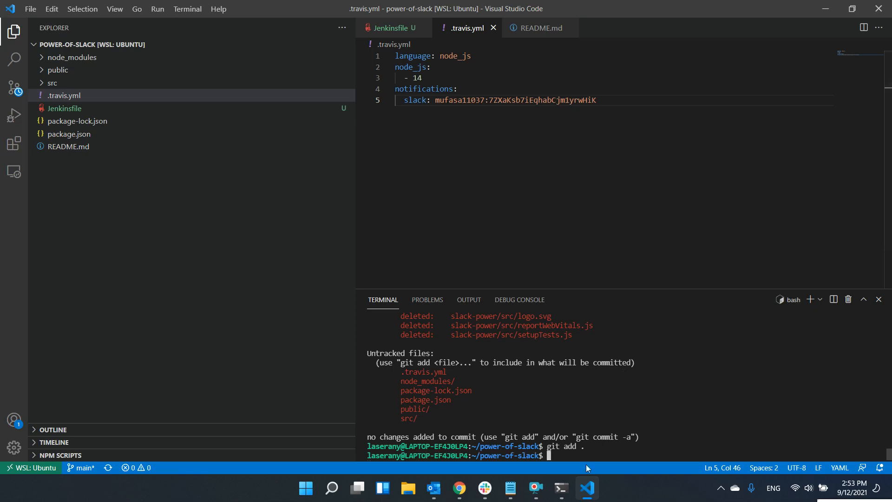
{"action": "type", "text": "git status"}
{"action": "key", "text": "Return"}
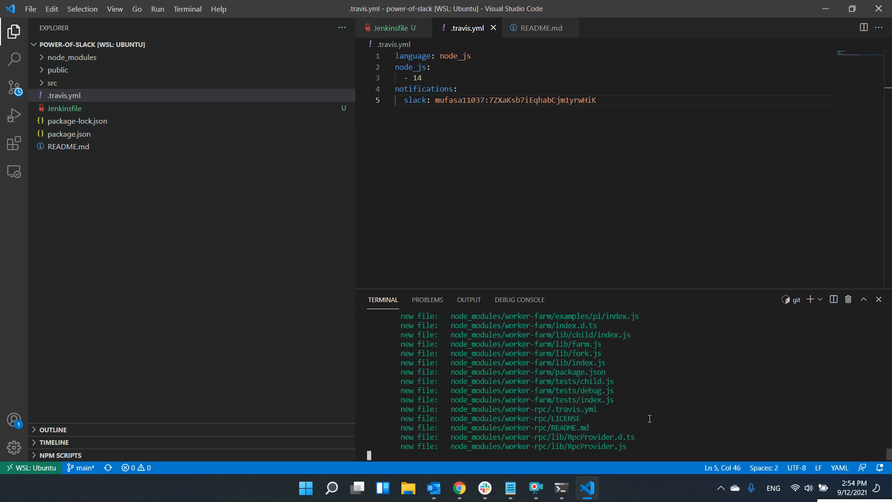
Commit the staged changes with the message "added travis".
{"action": "type", "text": "git"}
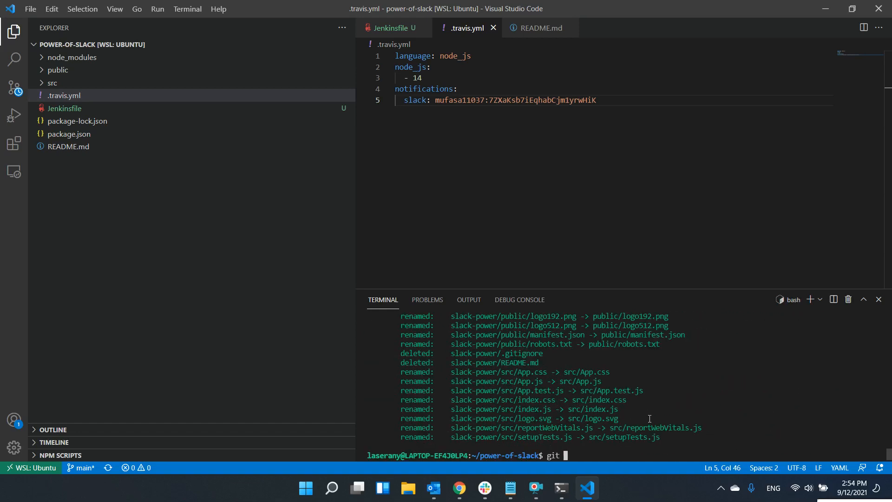
{"action": "key", "text": "BackSpace"}
{"action": "key", "text": "BackSpace"}
{"action": "key", "text": "BackSpace"}
{"action": "type", "text": "it commit -m \"added travis\""}
{"action": "key", "text": "Return"}
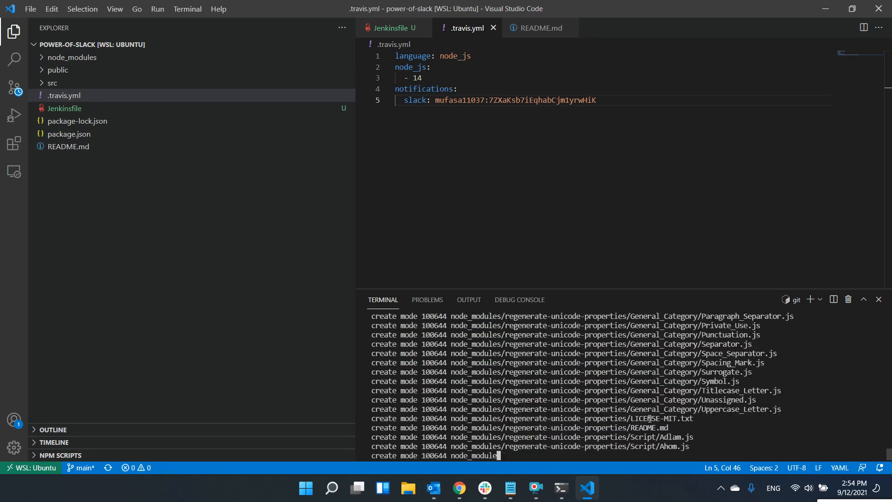
Try to push the commit with a plain git push.
{"action": "type", "text": "git p"}
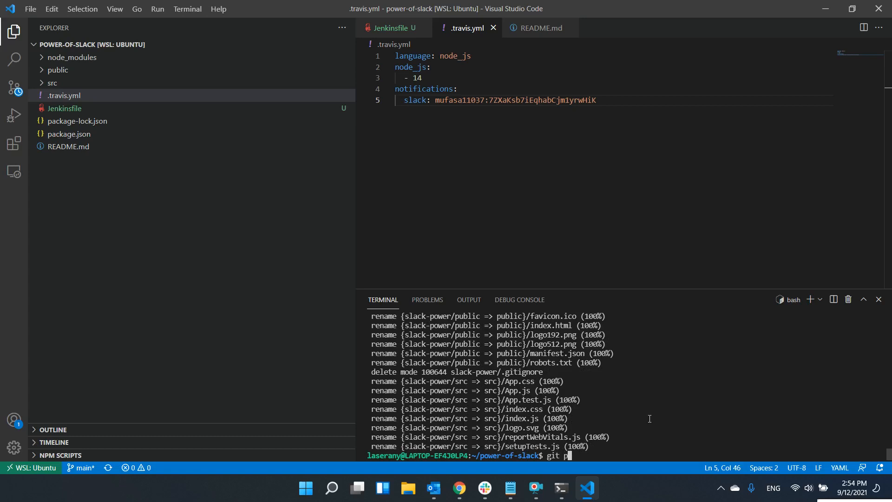
{"action": "type", "text": "ush"}
{"action": "key", "text": "Return"}
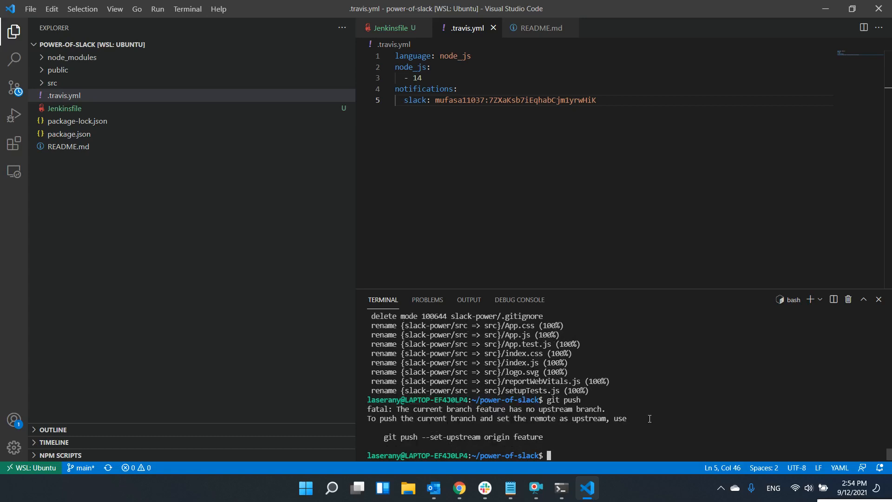
Push the feature branch and set its upstream by running git push -u origin feature.
{"action": "type", "text": "gt"}
{"action": "key", "text": "BackSpace"}
{"action": "type", "text": "it"}
{"action": "key", "text": "BackSpace"}
{"action": "key", "text": "BackSpace"}
{"action": "key", "text": "BackSpace"}
{"action": "key", "text": "BackSpace"}
{"action": "type", "text": "it push -u origin feature"}
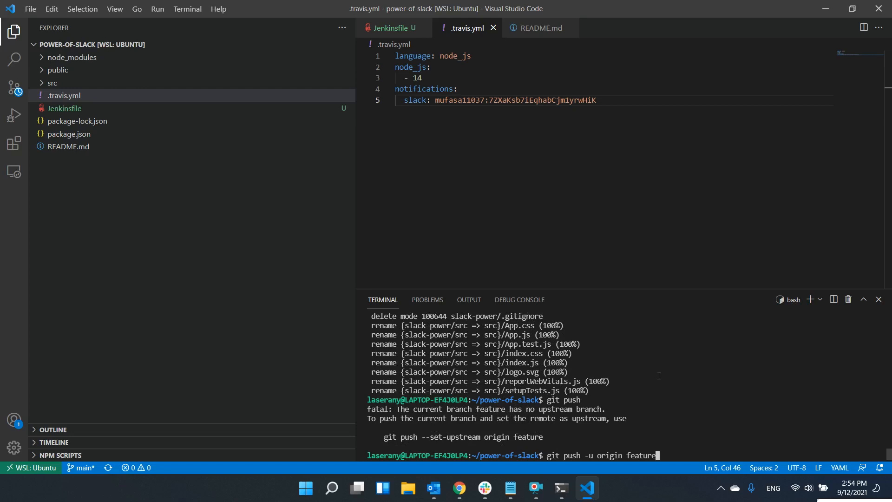
{"action": "key", "text": "Return"}
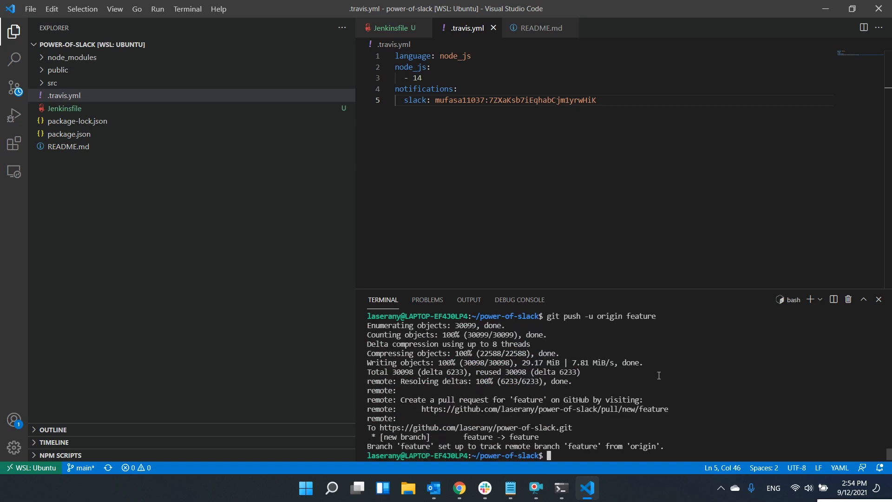
Switch to Chrome and create a GitHub pull request titled "added travis" from the feature branch into main.
{"action": "left_click", "coordinate": [460, 488]}
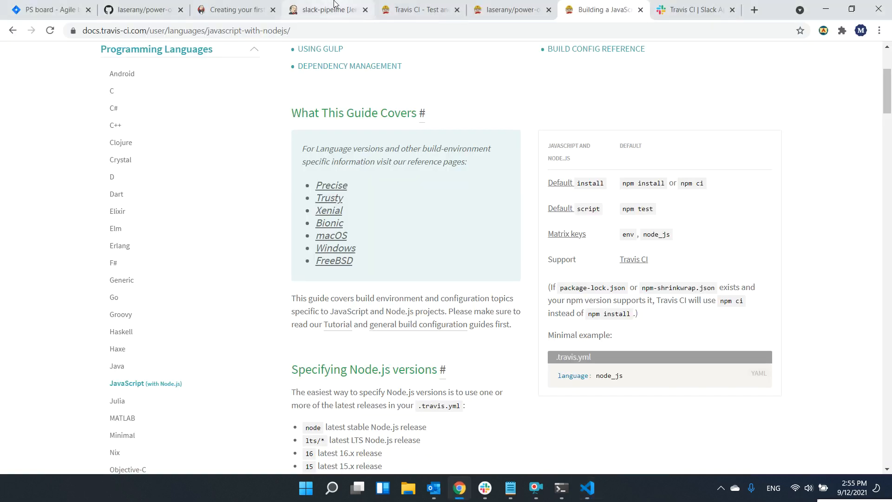
{"action": "left_click", "coordinate": [160, 9]}
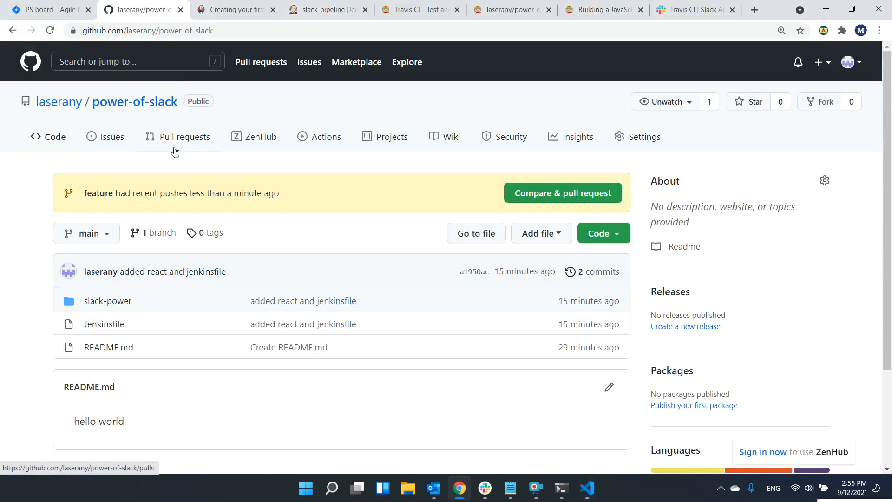
{"action": "left_click", "coordinate": [512, 201]}
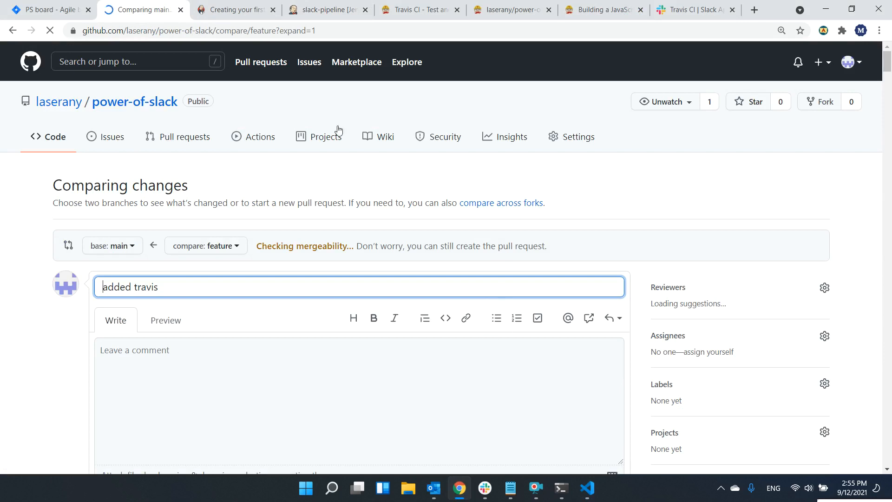
{"action": "scroll", "coordinate": [487, 259], "scroll_direction": "down", "scroll_amount": 1}
{"action": "scroll", "coordinate": [487, 260], "scroll_direction": "down", "scroll_amount": 1}
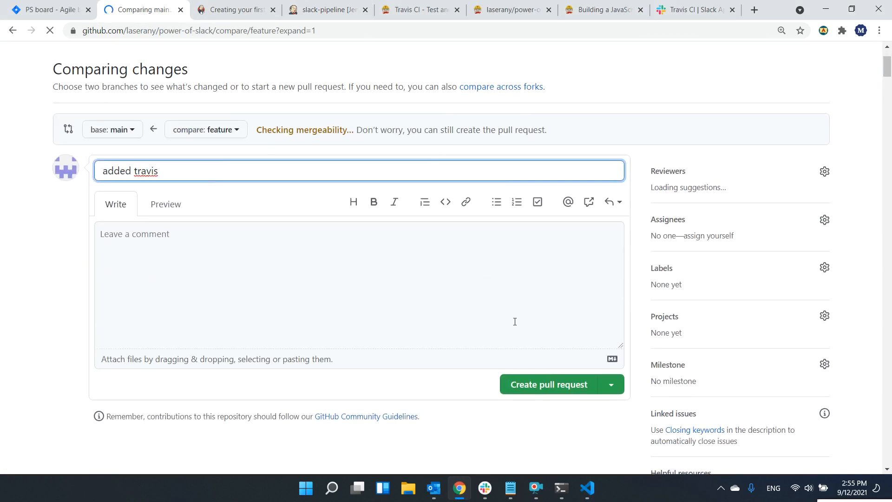
{"action": "left_click", "coordinate": [565, 389]}
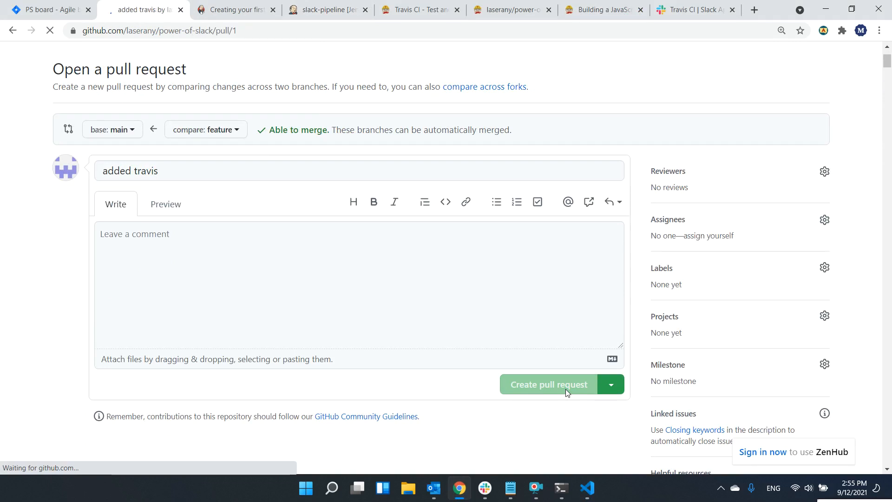
Look over the new pull request's checks, and switch to Slack to read the github2 channel's notifications.
{"action": "scroll", "coordinate": [455, 242], "scroll_direction": "down", "scroll_amount": 2}
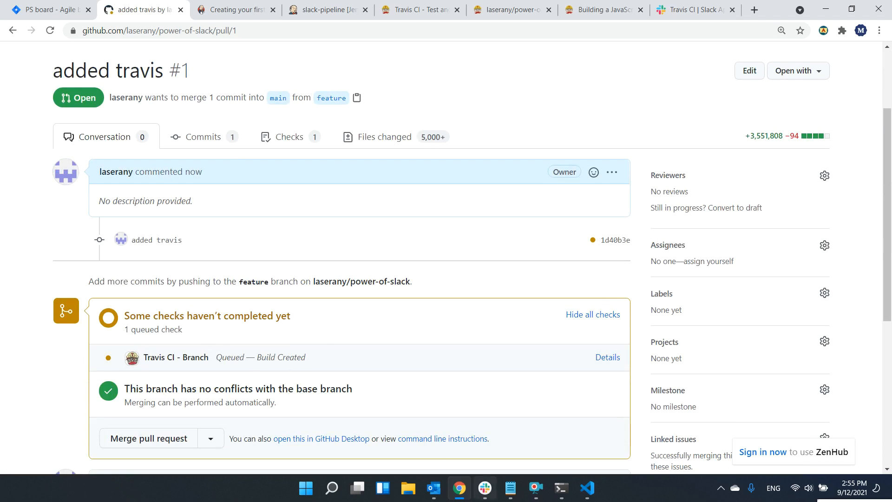
{"action": "left_click", "coordinate": [477, 497]}
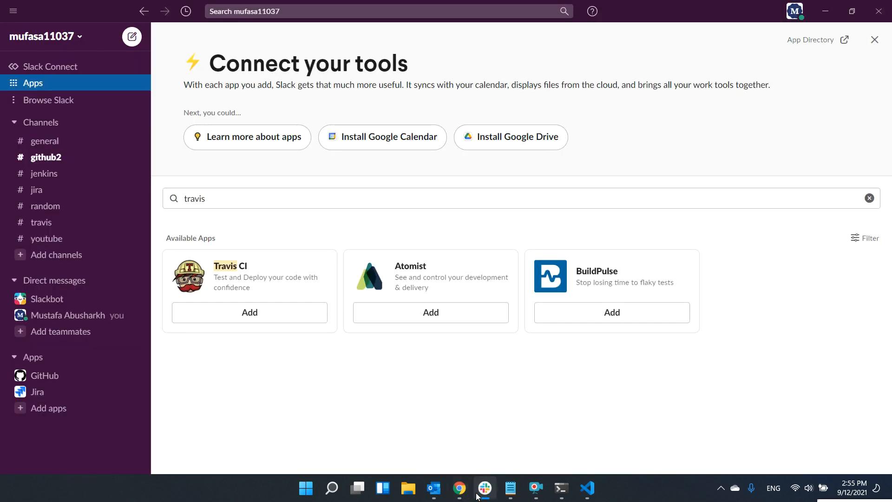
{"action": "left_click", "coordinate": [43, 157]}
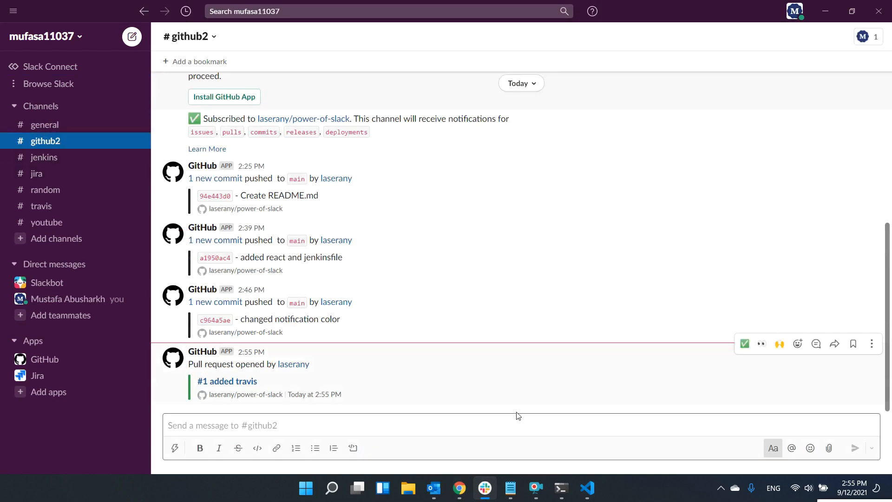
Return to Chrome and examine the current build of power-of-slack on its Travis CI page.
{"action": "left_click", "coordinate": [468, 489]}
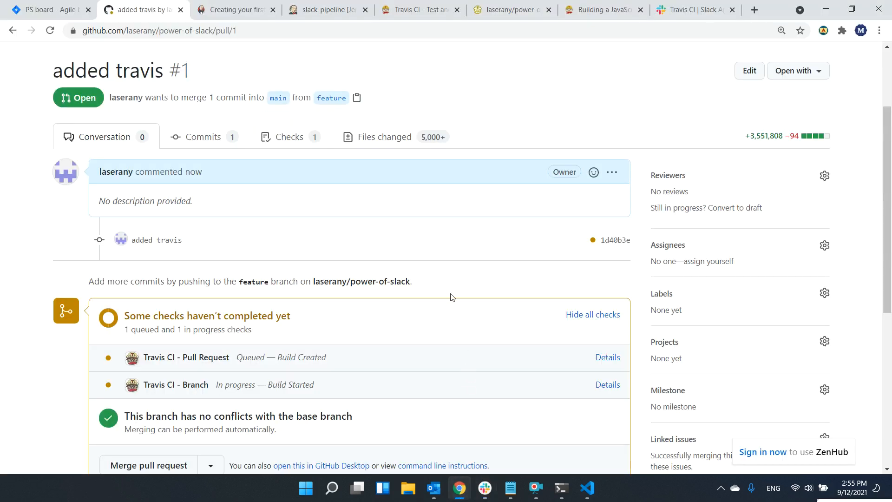
{"action": "left_click", "coordinate": [440, 6]}
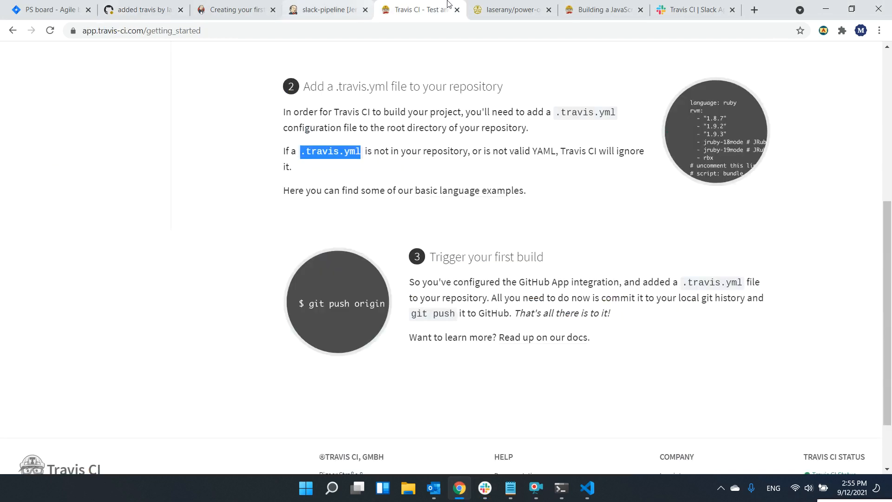
{"action": "left_click", "coordinate": [512, 9]}
{"action": "left_click", "coordinate": [600, 9]}
{"action": "left_click", "coordinate": [511, 9]}
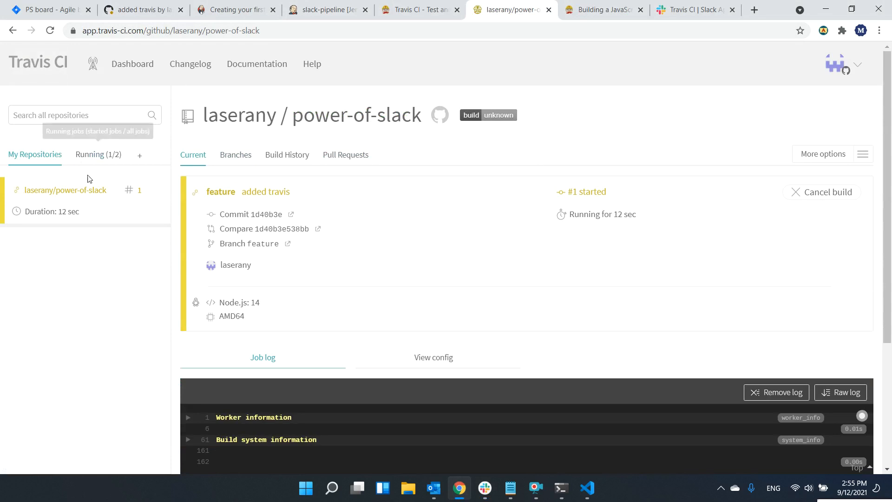
{"action": "scroll", "coordinate": [361, 333], "scroll_direction": "down", "scroll_amount": 3}
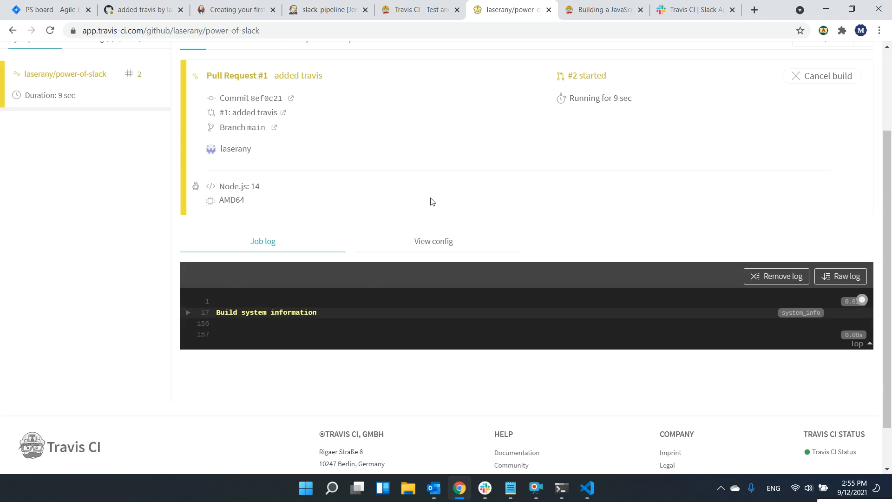
Return to the "added travis" pull request on GitHub and examine its Travis CI branch and pull request checks.
{"action": "left_click", "coordinate": [406, 7]}
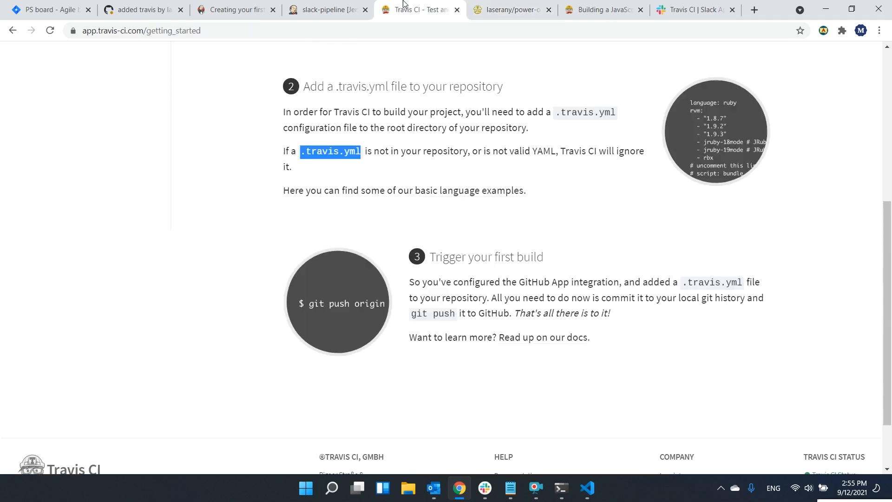
{"action": "left_click", "coordinate": [344, 5]}
{"action": "left_click", "coordinate": [235, 5]}
{"action": "left_click", "coordinate": [147, 6]}
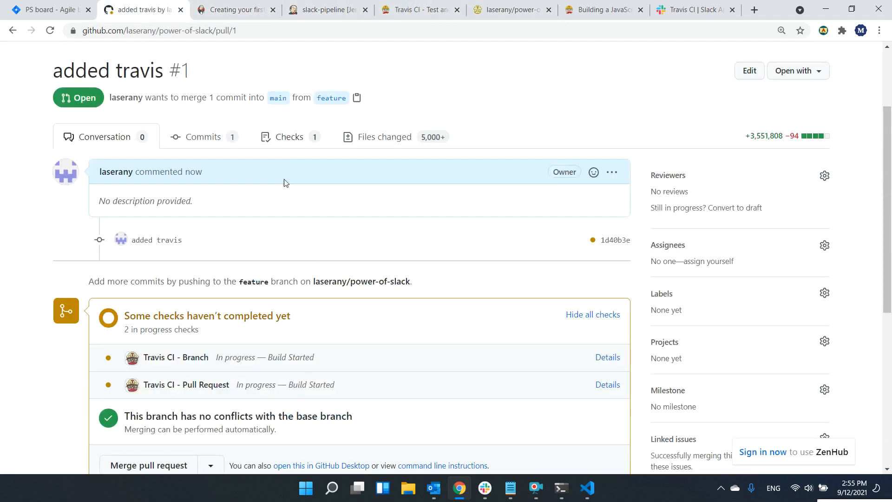
{"action": "scroll", "coordinate": [265, 231], "scroll_direction": "down", "scroll_amount": 2}
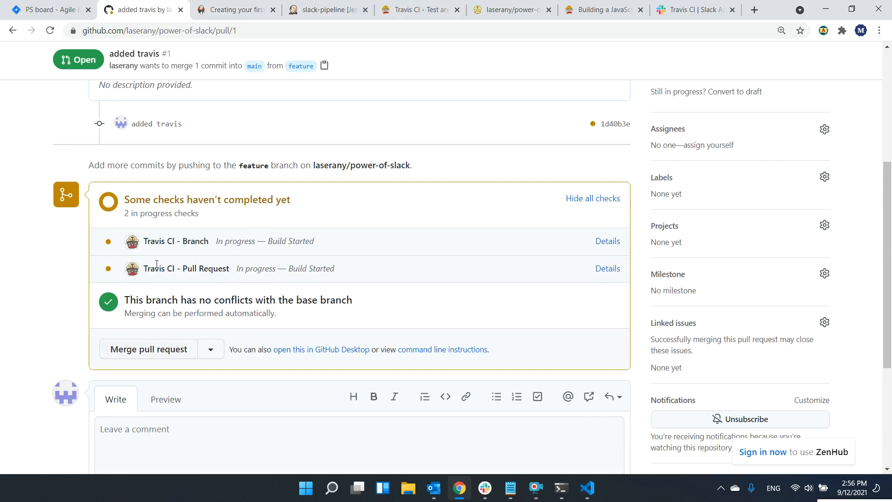
{"action": "scroll", "coordinate": [275, 251], "scroll_direction": "up", "scroll_amount": 3}
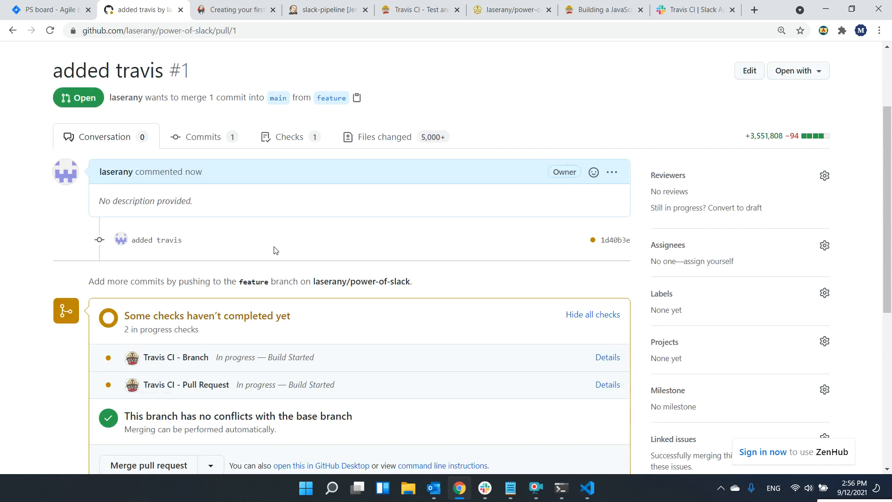
{"action": "scroll", "coordinate": [275, 251], "scroll_direction": "down", "scroll_amount": 3}
{"action": "scroll", "coordinate": [374, 254], "scroll_direction": "up", "scroll_amount": 5}
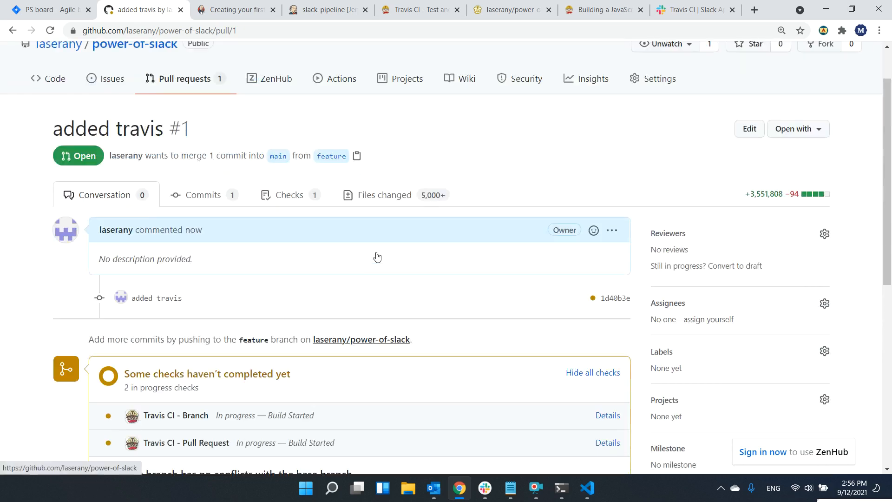
{"action": "scroll", "coordinate": [377, 256], "scroll_direction": "down", "scroll_amount": 1}
{"action": "scroll", "coordinate": [535, 243], "scroll_direction": "down", "scroll_amount": 2}
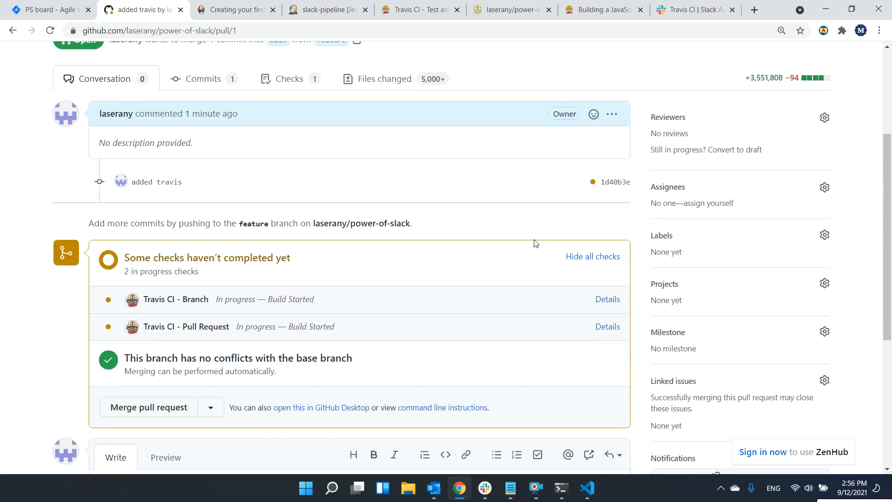
Open the power-of-slack build page on Travis CI and read the job log.
{"action": "left_click", "coordinate": [502, 6]}
{"action": "scroll", "coordinate": [126, 265], "scroll_direction": "down", "scroll_amount": 5}
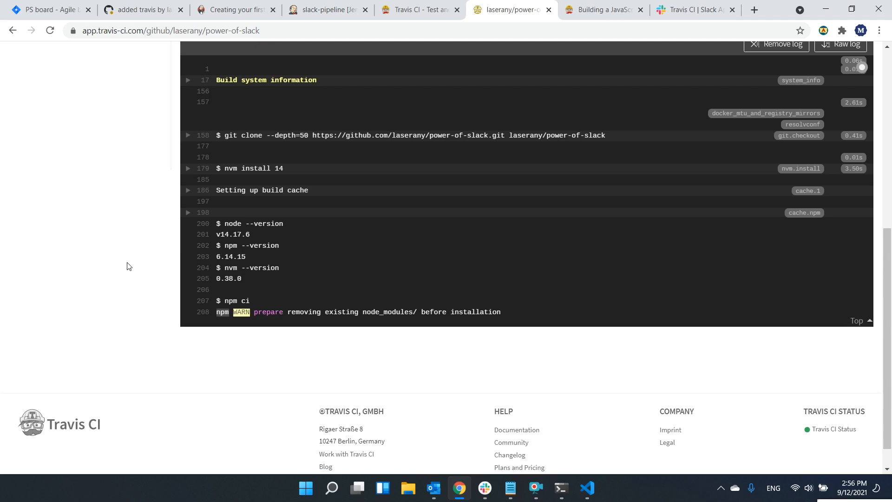
Switch to VS Code and examine the link text expected by the test in src/App.test.js.
{"action": "left_click", "coordinate": [587, 488]}
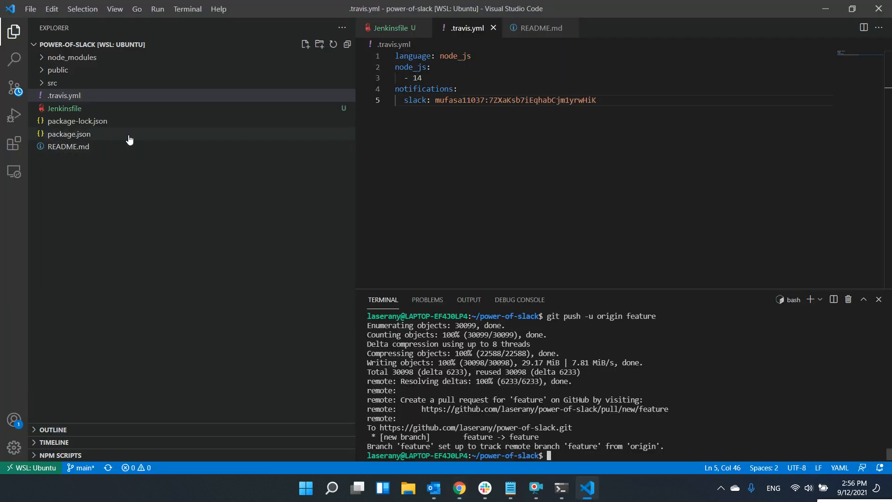
{"action": "left_click", "coordinate": [43, 85]}
{"action": "left_click", "coordinate": [65, 125]}
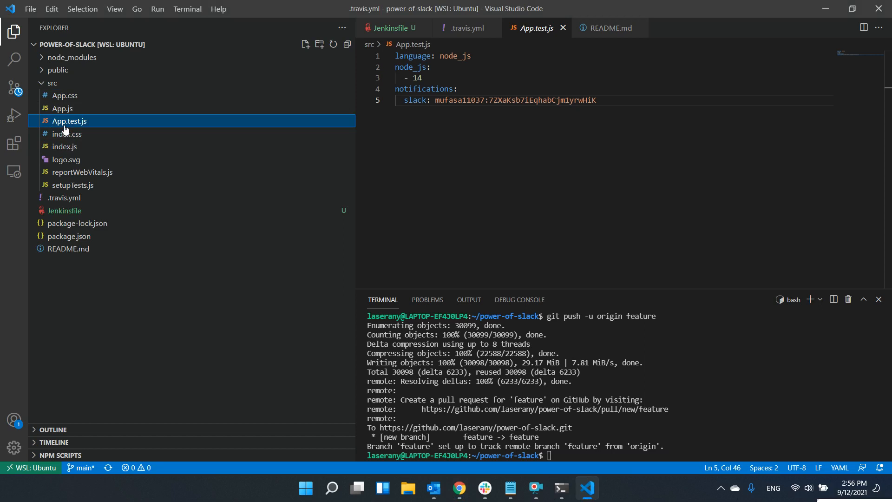
{"action": "left_click_drag", "start_coordinate": [576, 111], "coordinate": [619, 111]}
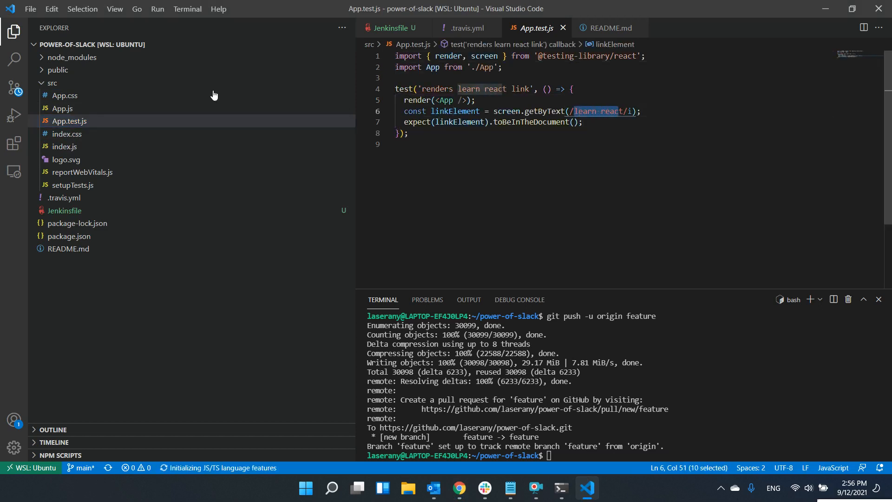
Find the "learn react" text in src/App.js, and close the search.
{"action": "left_click", "coordinate": [99, 110]}
{"action": "key", "text": "ctrl+f"}
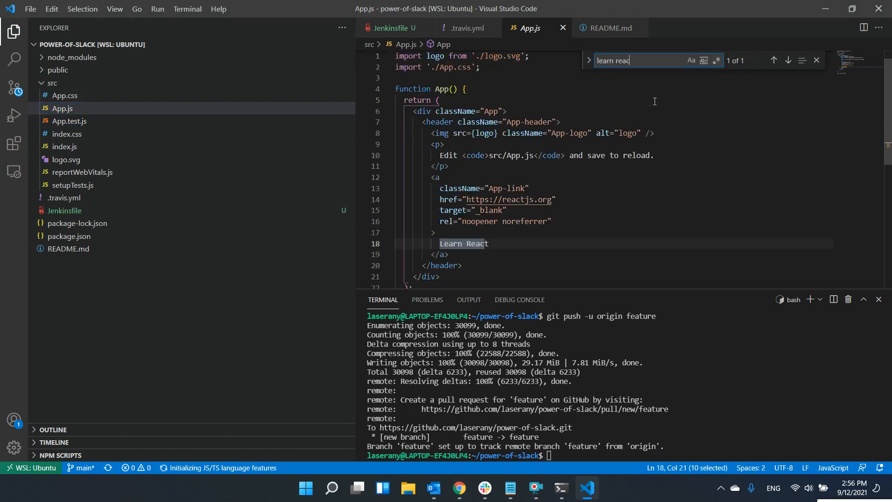
{"action": "left_click", "coordinate": [447, 255]}
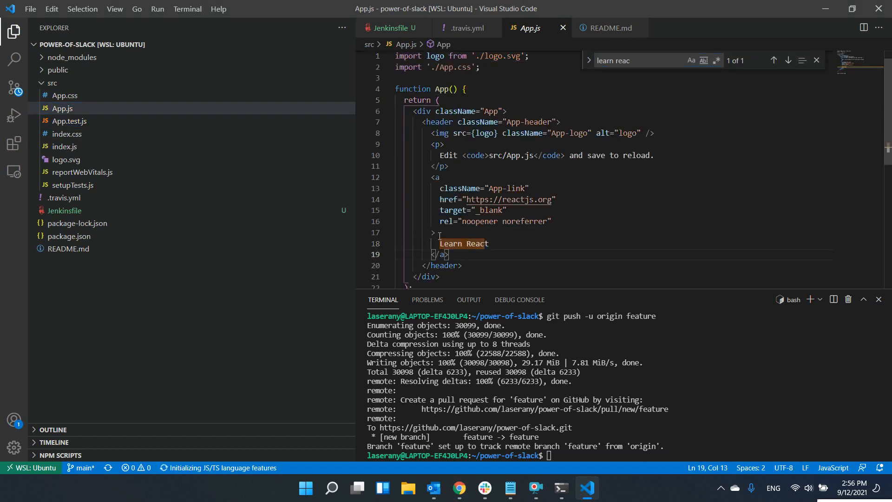
{"action": "left_click_drag", "start_coordinate": [441, 239], "coordinate": [504, 241]}
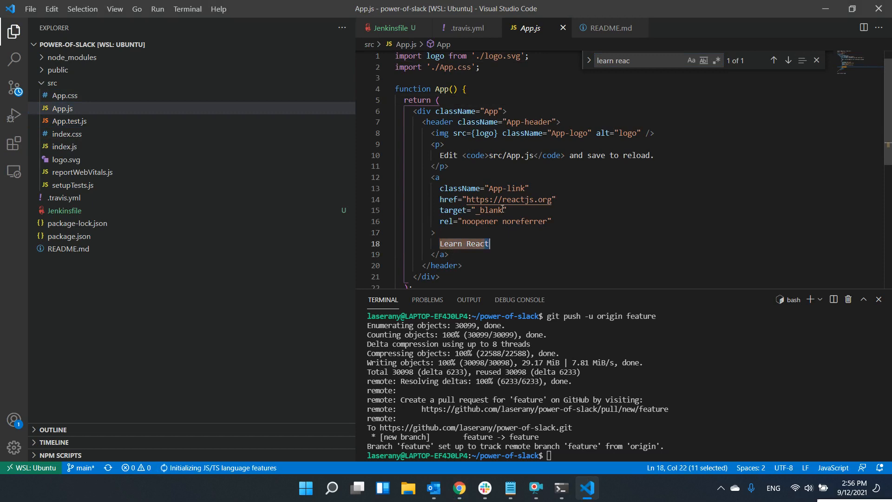
{"action": "left_click", "coordinate": [543, 155]}
{"action": "left_click", "coordinate": [815, 60]}
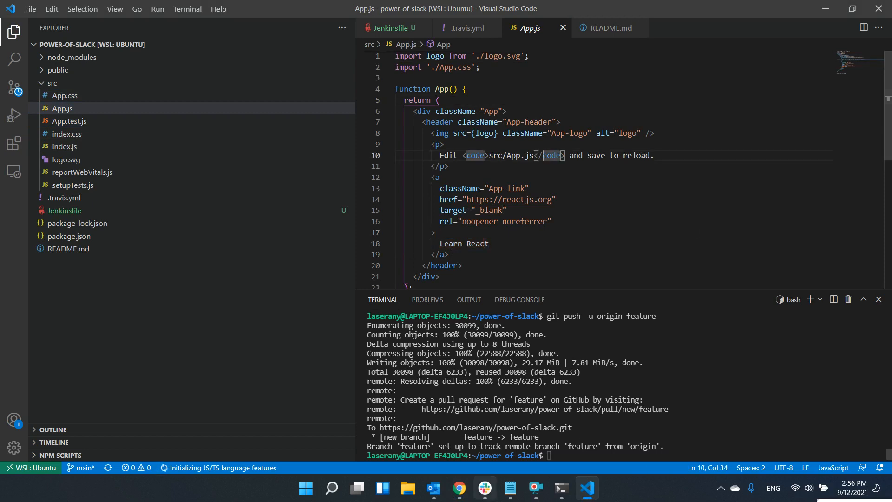
Return to Chrome and read the npm test results in the Travis CI job log.
{"action": "left_click", "coordinate": [460, 488]}
{"action": "scroll", "coordinate": [610, 297], "scroll_direction": "down", "scroll_amount": 5}
{"action": "scroll", "coordinate": [643, 255], "scroll_direction": "up", "scroll_amount": 1}
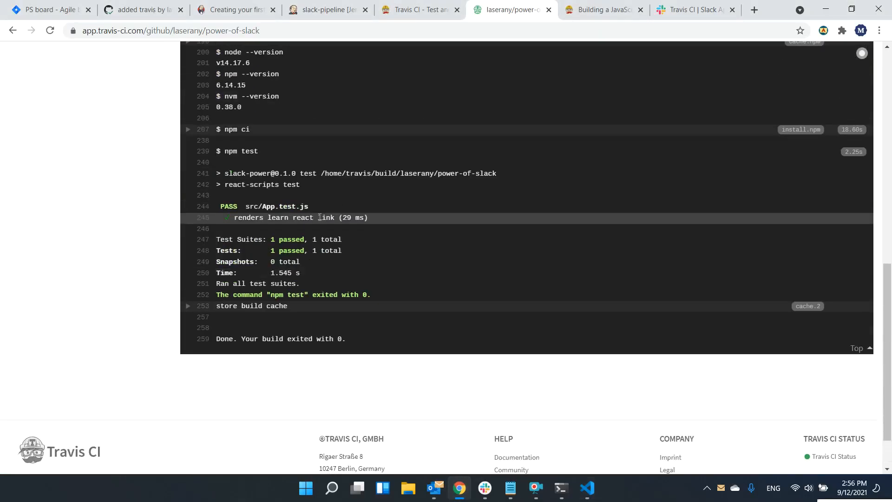
{"action": "left_click_drag", "start_coordinate": [234, 217], "coordinate": [333, 218]}
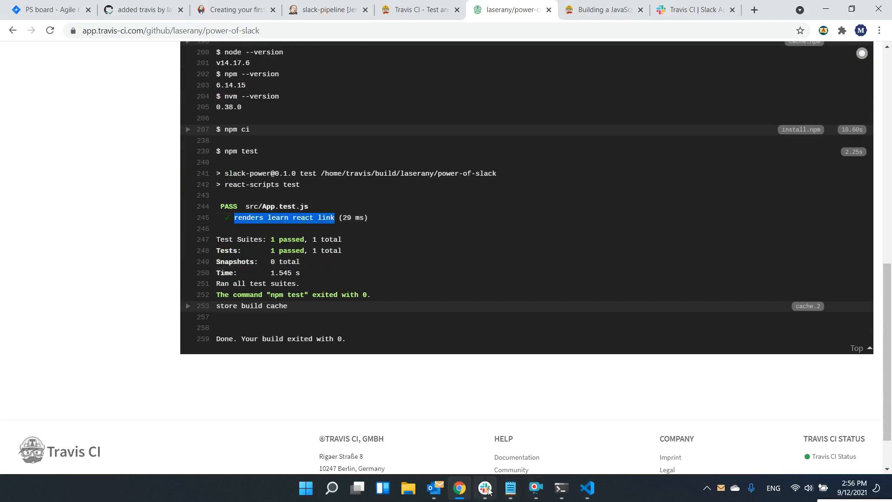
Check the test's title in App.test.js in VS Code against the Travis CI log in Chrome.
{"action": "left_click", "coordinate": [587, 488]}
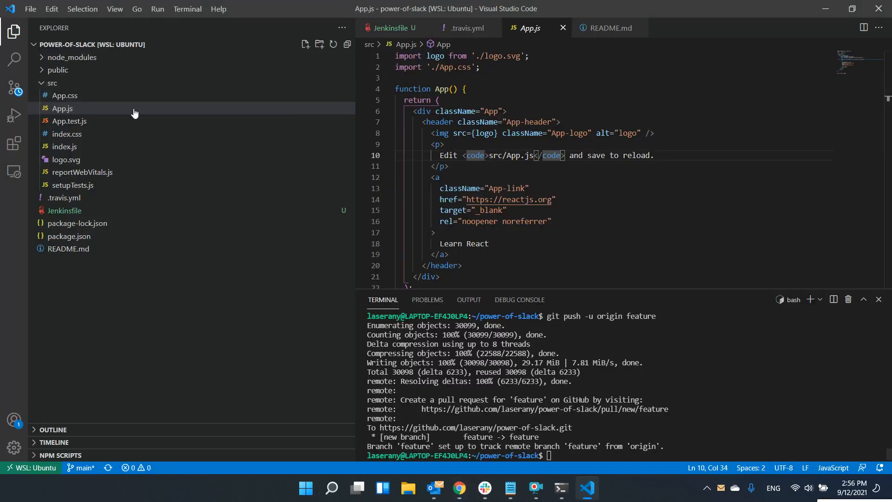
{"action": "left_click", "coordinate": [104, 122]}
{"action": "left_click_drag", "start_coordinate": [423, 89], "coordinate": [526, 89]}
{"action": "left_click", "coordinate": [466, 491]}
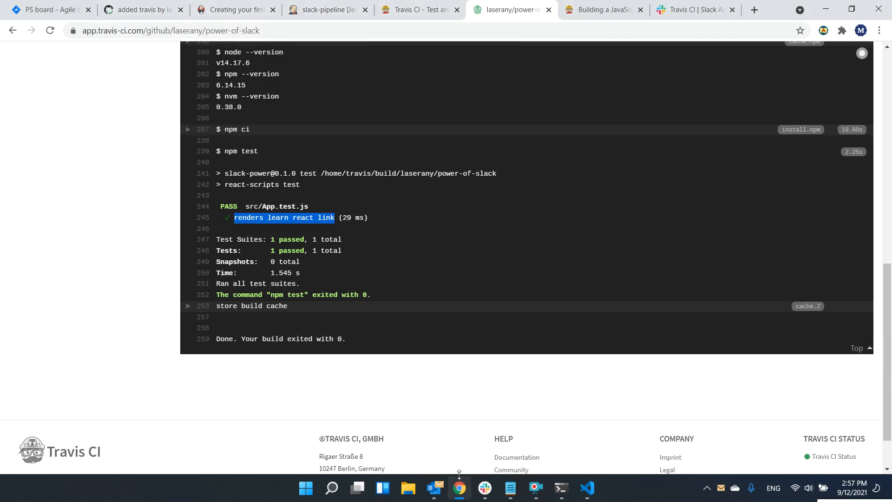
Switch to Slack and read the Travis CI build notifications in the travis channel.
{"action": "left_click", "coordinate": [485, 488]}
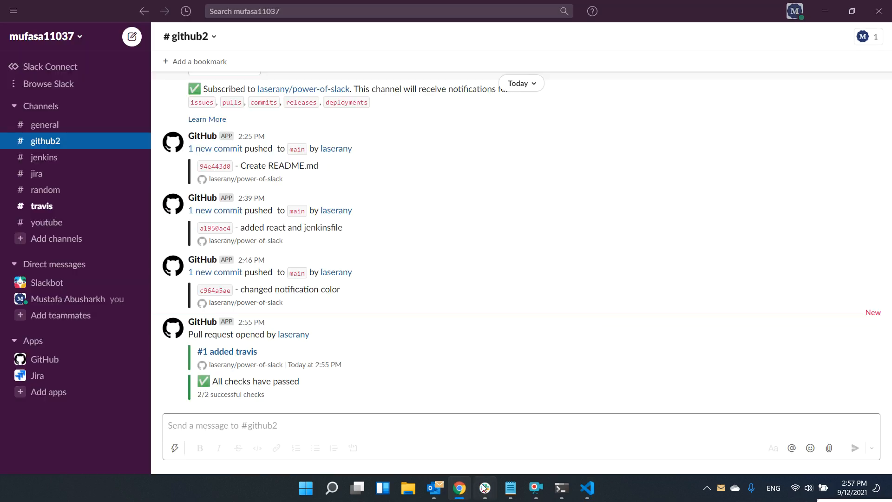
{"action": "left_click", "coordinate": [60, 208]}
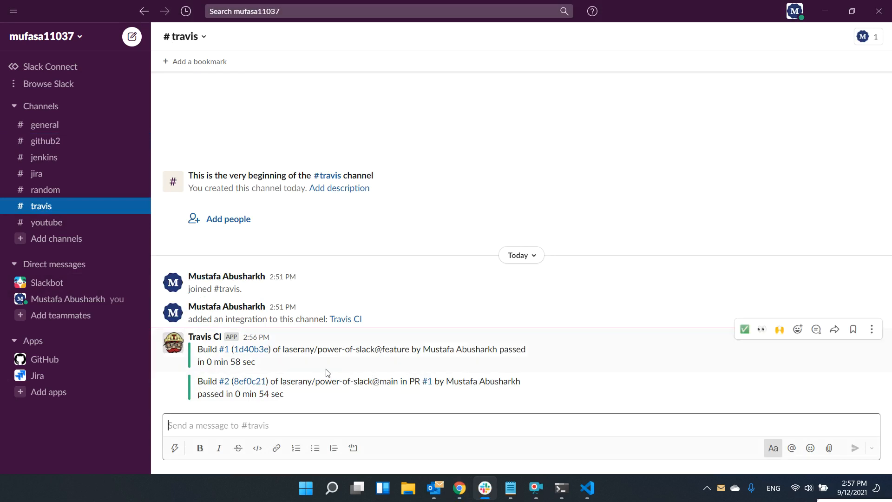
{"action": "left_click_drag", "start_coordinate": [281, 348], "coordinate": [510, 348]}
{"action": "left_click", "coordinate": [439, 349]}
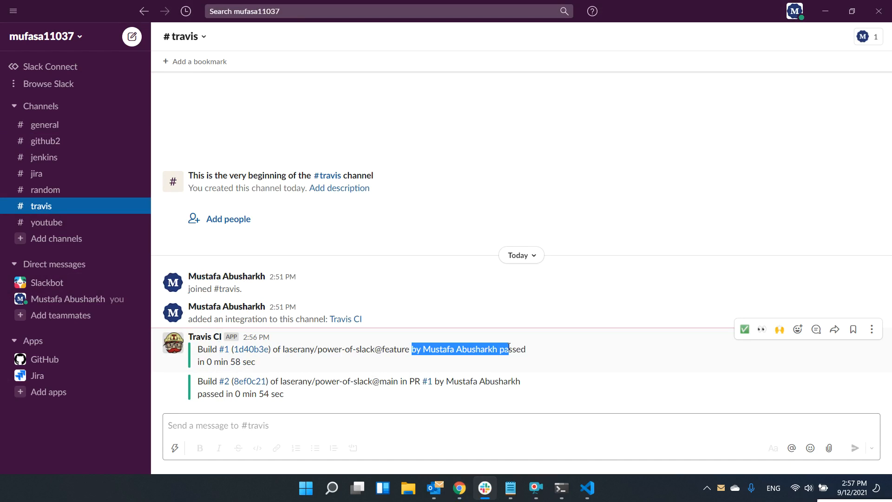
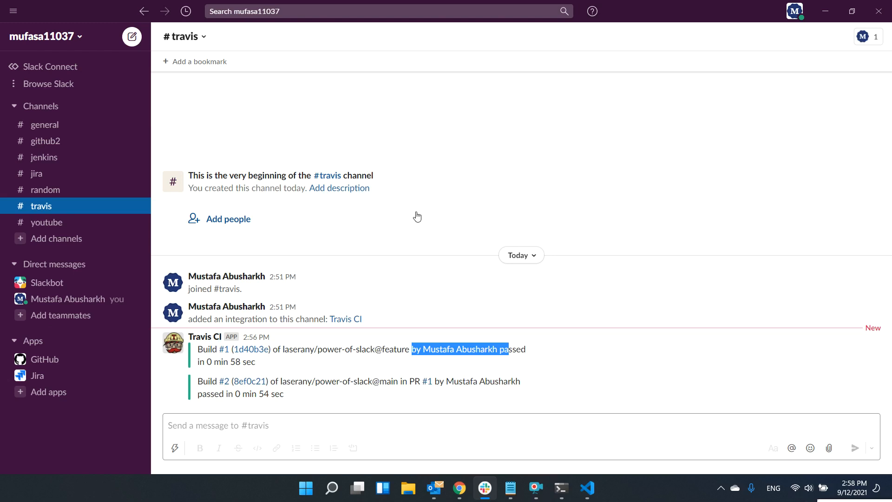
Copy the Rollbar onboarding URL from the video notes in Notepad.
{"action": "left_click", "coordinate": [468, 497]}
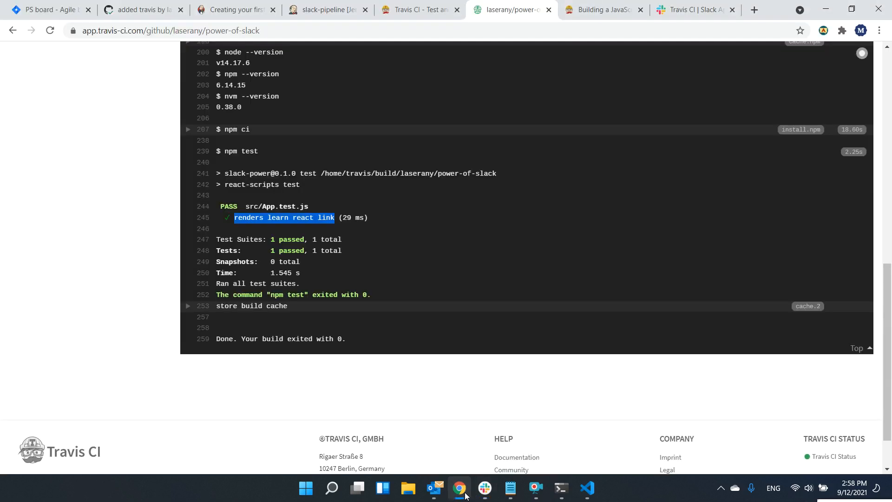
{"action": "scroll", "coordinate": [32, 210], "scroll_direction": "up", "scroll_amount": 9}
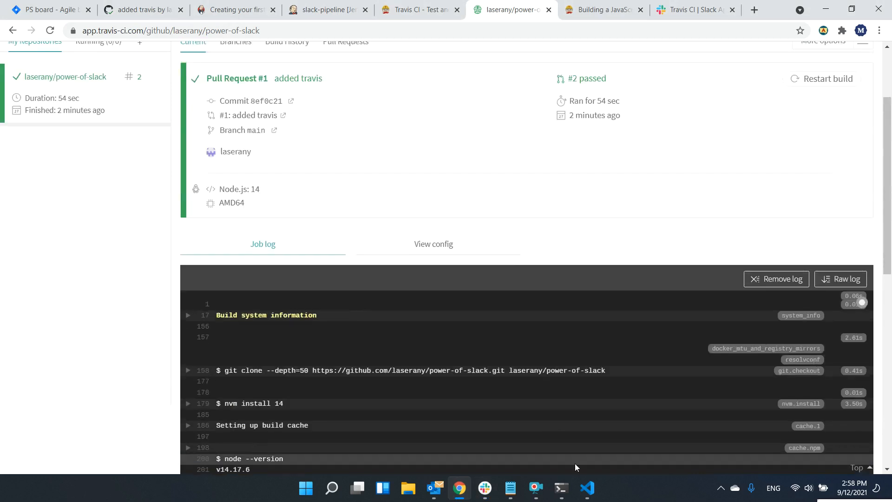
{"action": "left_click", "coordinate": [511, 488]}
{"action": "left_click_drag", "start_coordinate": [602, 217], "coordinate": [336, 222]}
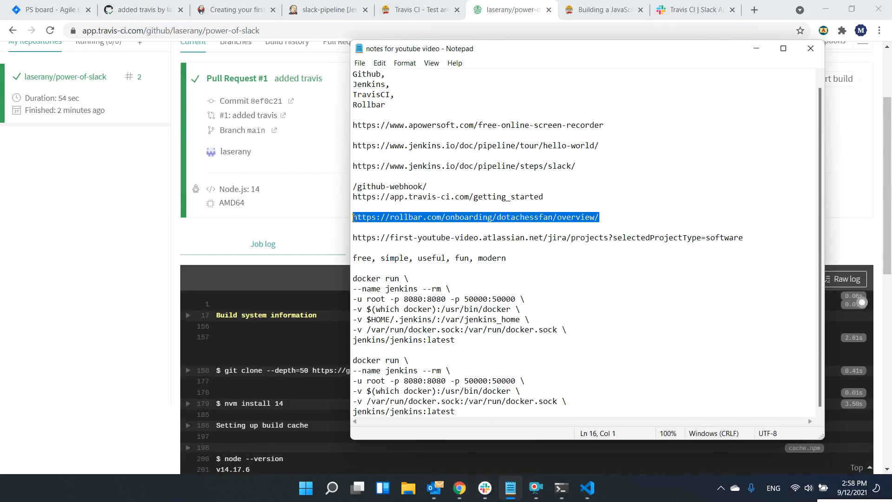
{"action": "key", "text": "ctrl+c"}
Open the copied Rollbar onboarding page in Chrome in place of the Travis CI JavaScript guide.
{"action": "left_click", "coordinate": [183, 244]}
{"action": "left_click", "coordinate": [600, 10]}
{"action": "left_click", "coordinate": [564, 30]}
{"action": "key", "text": "ctrl+v"}
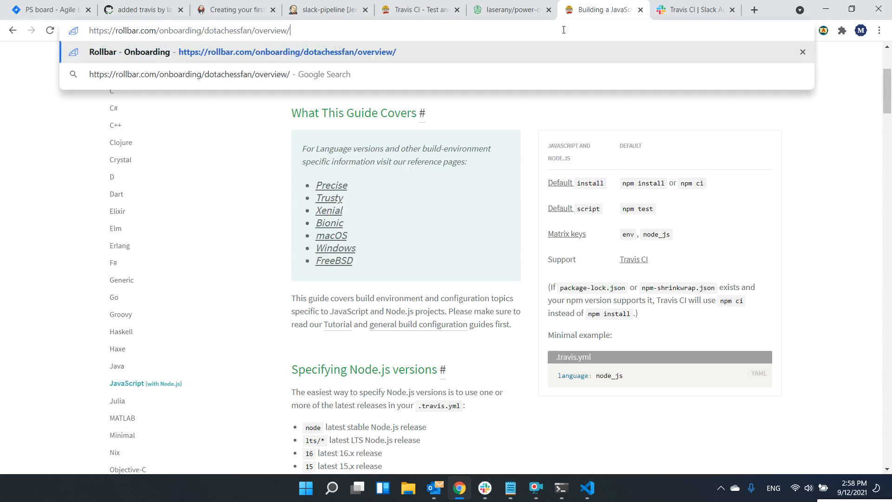
{"action": "key", "text": "Return"}
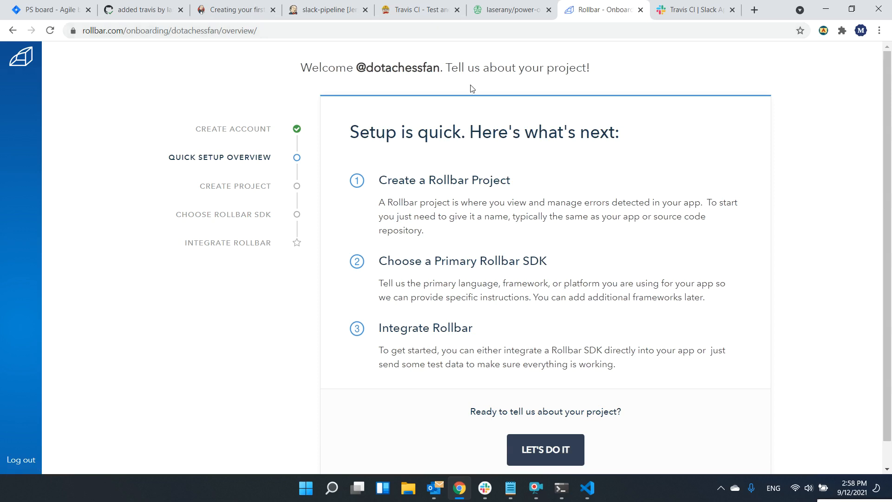
Start the Rollbar setup and create a project named SlackPower.
{"action": "scroll", "coordinate": [560, 245], "scroll_direction": "down", "scroll_amount": 1}
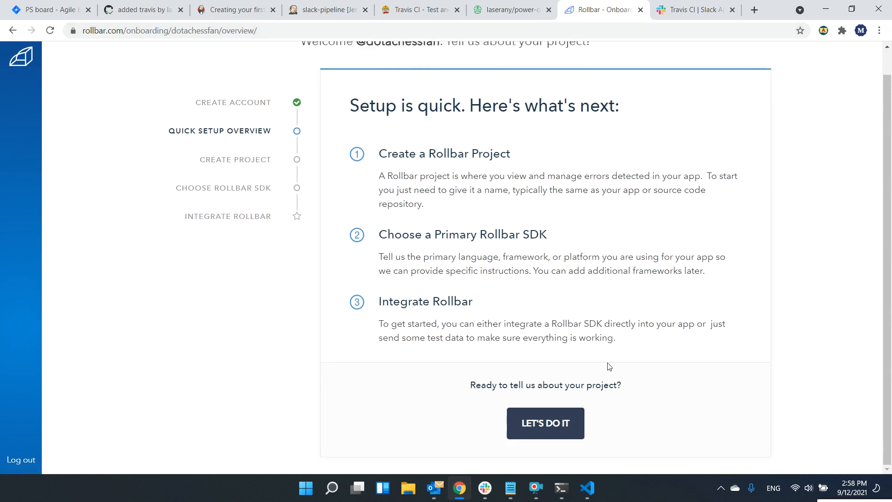
{"action": "left_click", "coordinate": [552, 423]}
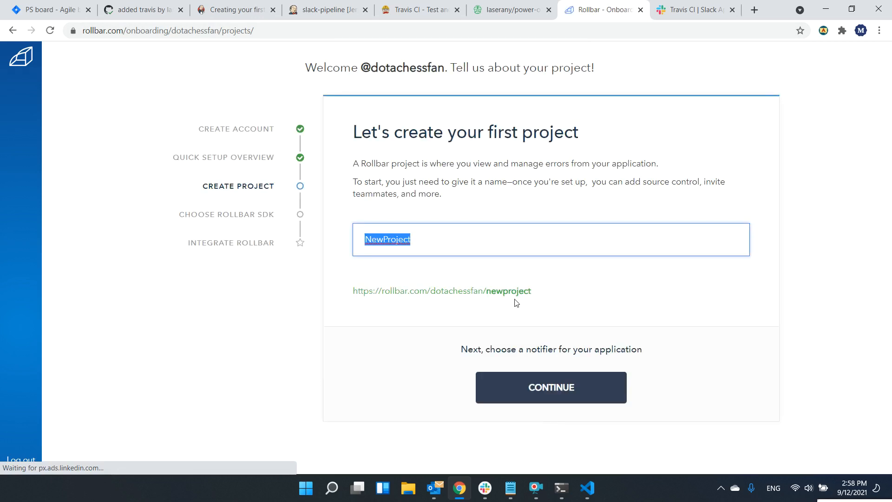
{"action": "left_click", "coordinate": [424, 235]}
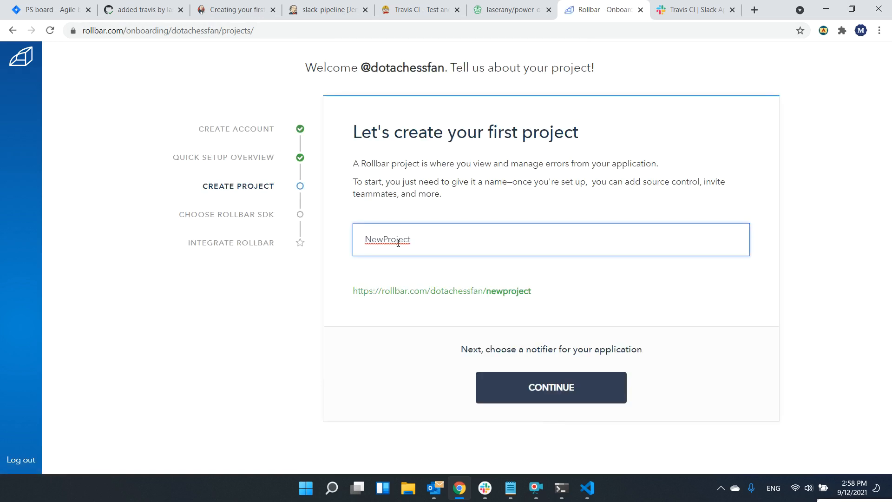
{"action": "double_click", "coordinate": [410, 240]}
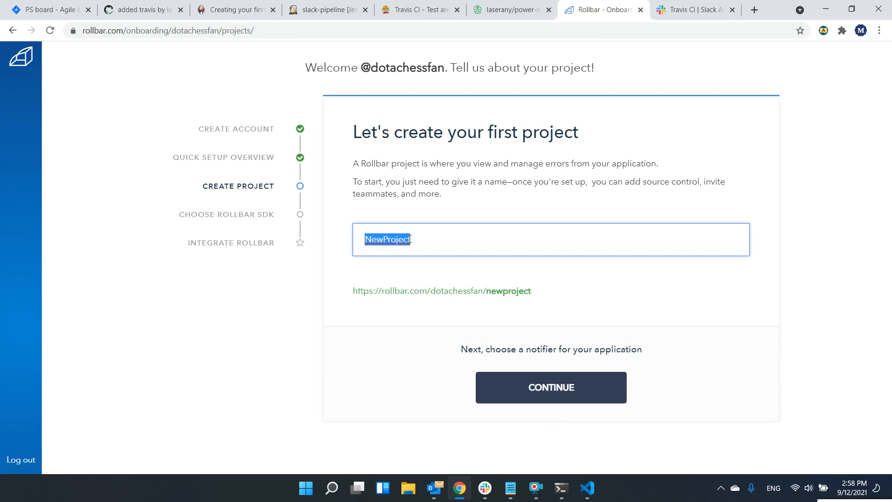
{"action": "type", "text": "Slack"}
{"action": "key", "text": "BackSpace"}
{"action": "type", "text": "kPower"}
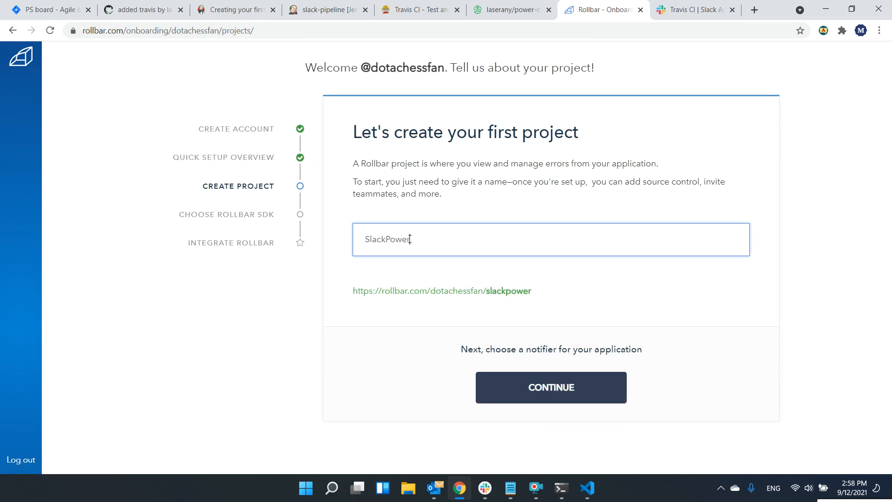
{"action": "left_click", "coordinate": [582, 387]}
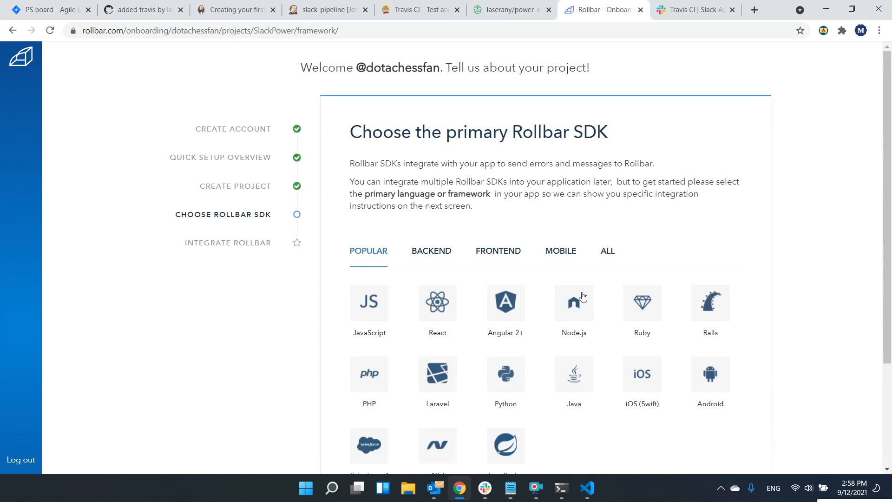
Choose React as the project's primary Rollbar SDK, and read the snippet installation and testing instructions.
{"action": "left_click", "coordinate": [437, 304]}
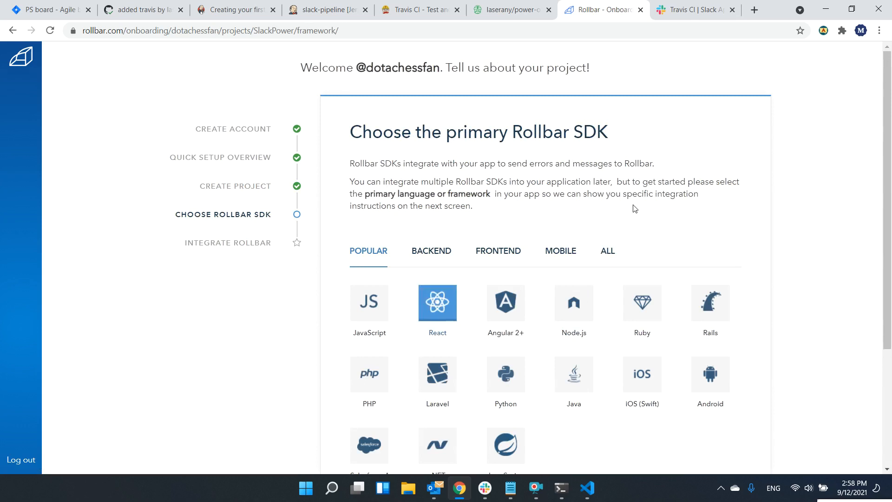
{"action": "left_click", "coordinate": [523, 419]}
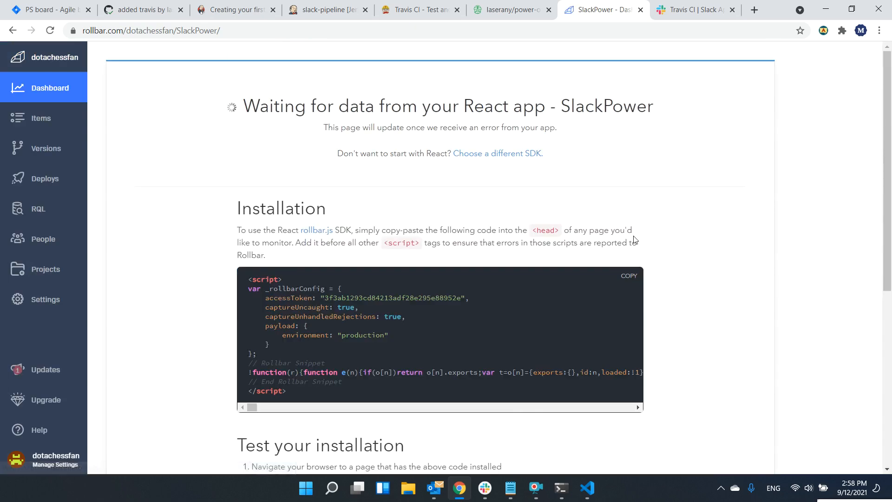
{"action": "scroll", "coordinate": [635, 240], "scroll_direction": "down", "scroll_amount": 3}
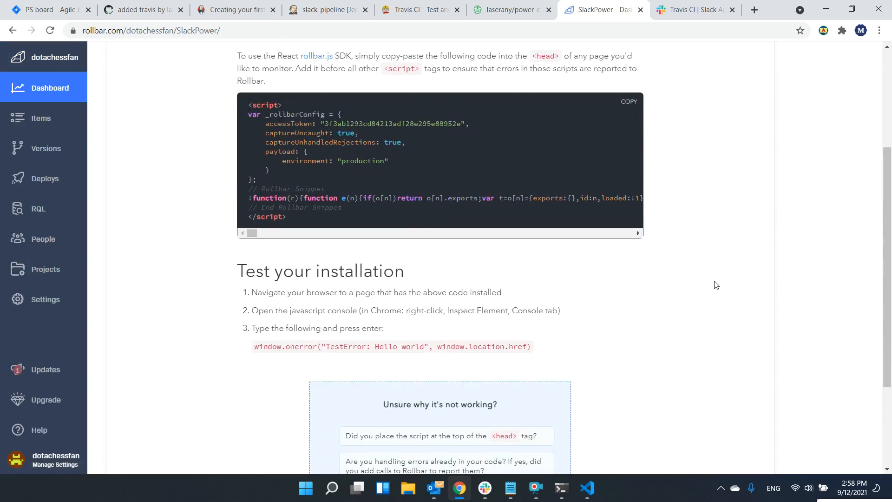
{"action": "scroll", "coordinate": [688, 194], "scroll_direction": "up", "scroll_amount": 1}
{"action": "scroll", "coordinate": [480, 226], "scroll_direction": "down", "scroll_amount": 2}
{"action": "scroll", "coordinate": [659, 255], "scroll_direction": "down", "scroll_amount": 2}
{"action": "scroll", "coordinate": [641, 255], "scroll_direction": "up", "scroll_amount": 5}
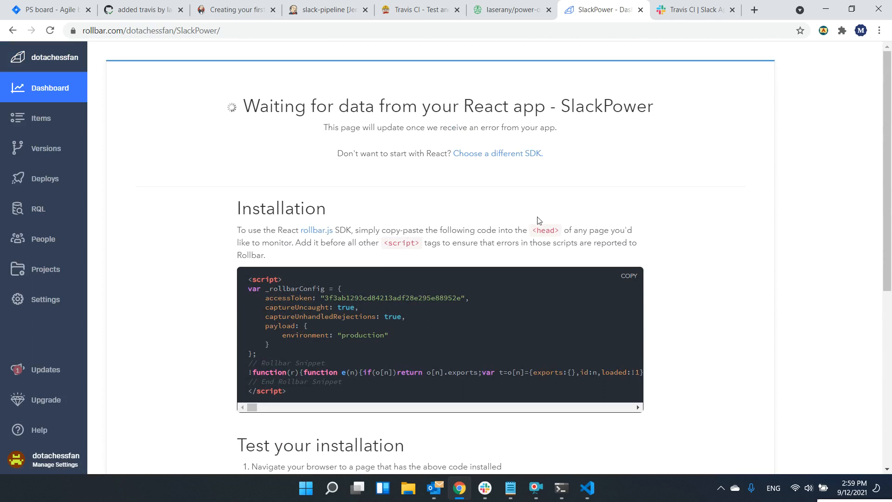
{"action": "left_click_drag", "start_coordinate": [534, 227], "coordinate": [651, 245]}
{"action": "left_click", "coordinate": [716, 214]}
In VS Code, paste the Rollbar script snippet with its access token directly after the opening head tag in public/index.html.
{"action": "left_click", "coordinate": [590, 488]}
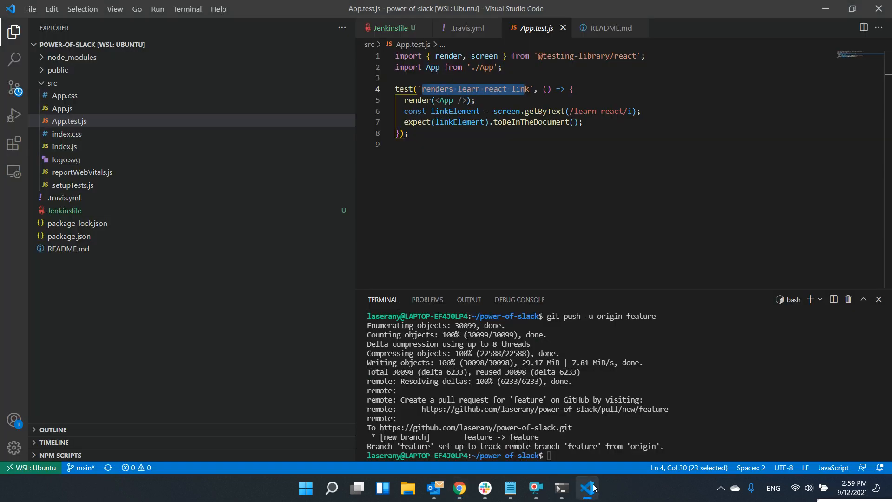
{"action": "left_click", "coordinate": [42, 83]}
{"action": "left_click", "coordinate": [41, 72]}
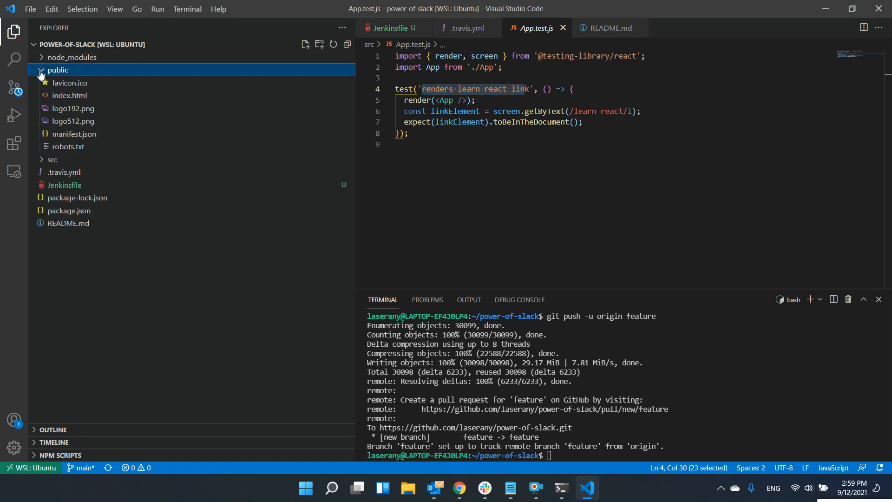
{"action": "left_click", "coordinate": [67, 95]}
{"action": "left_click", "coordinate": [550, 82]}
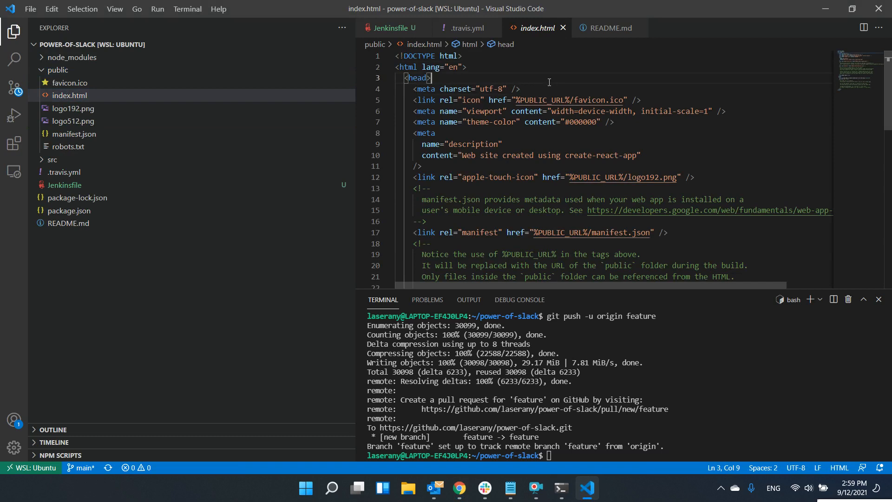
{"action": "key", "text": "Return"}
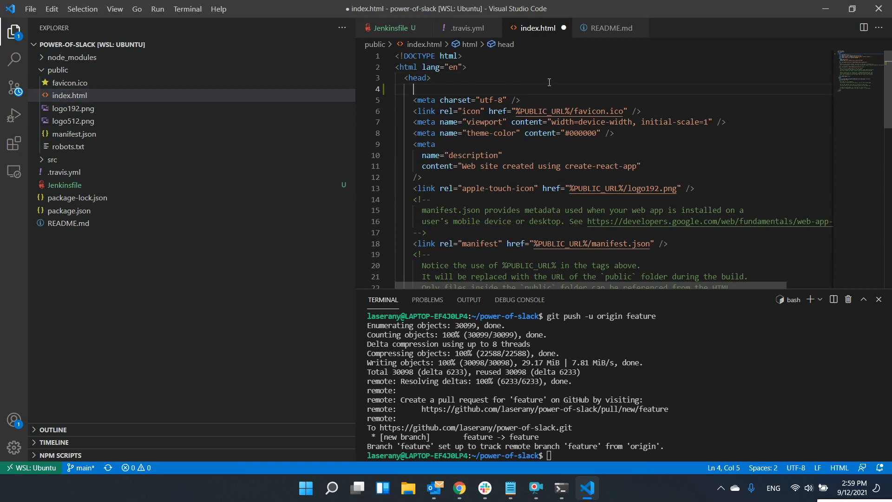
{"action": "key", "text": "ctrl+v"}
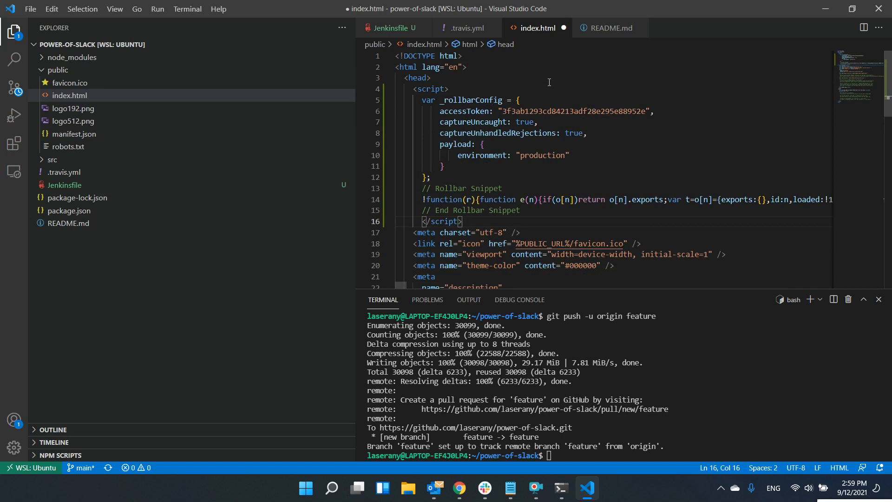
Reformat the whole index.html document and save the file.
{"action": "key", "text": "shift+alt+f"}
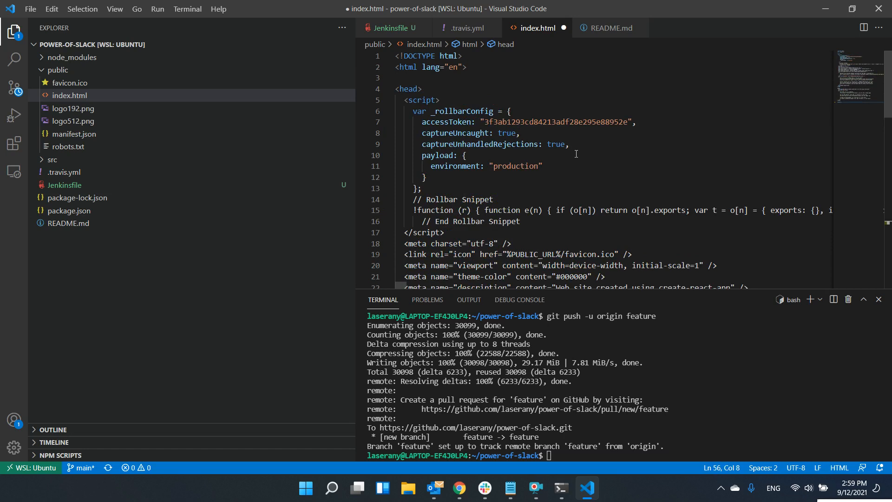
{"action": "left_click", "coordinate": [482, 177]}
{"action": "key", "text": "ctrl+s"}
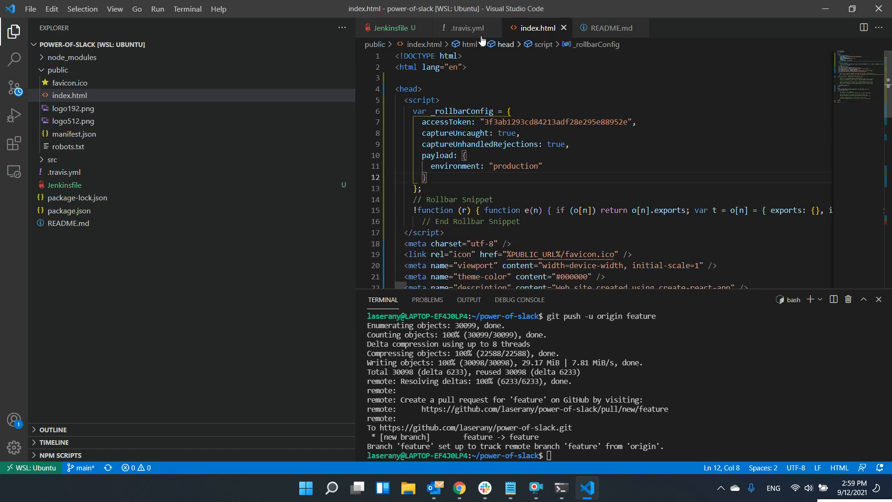
{"action": "left_click", "coordinate": [560, 167]}
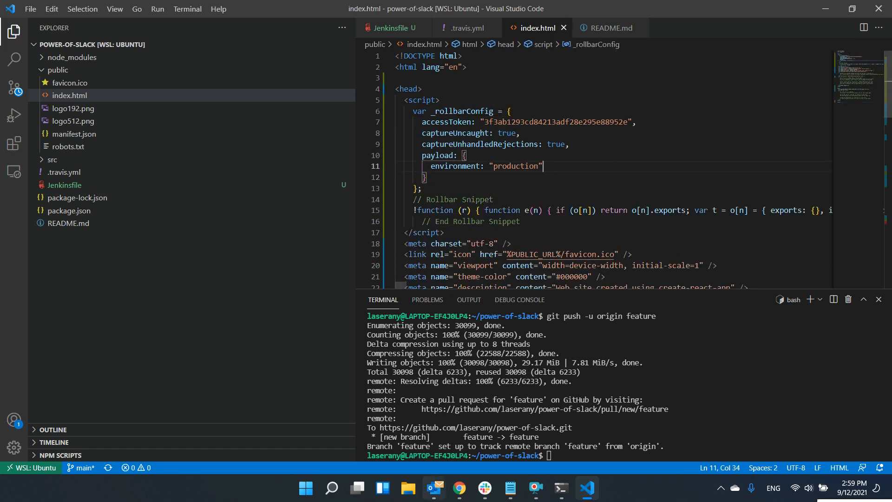
Check Rollbar's installation test instructions in Chrome, and start the React app with npm start in the VS Code terminal.
{"action": "left_click", "coordinate": [453, 489]}
{"action": "scroll", "coordinate": [727, 205], "scroll_direction": "down", "scroll_amount": 2}
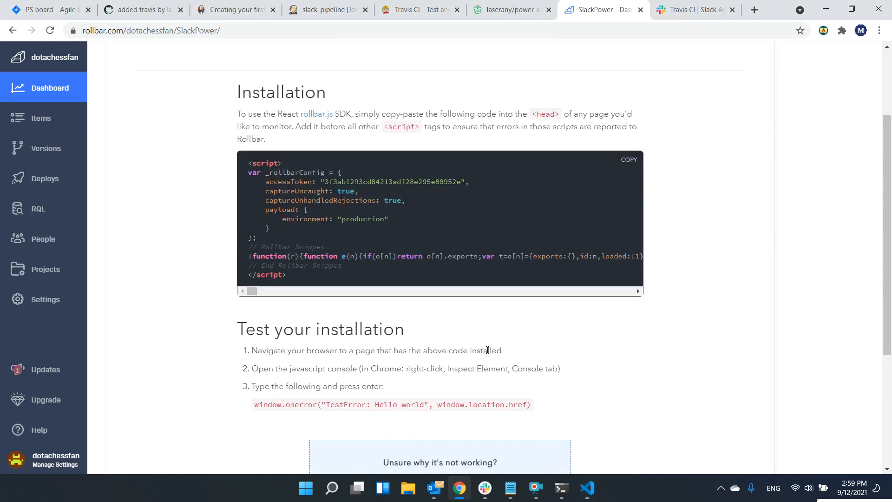
{"action": "scroll", "coordinate": [450, 361], "scroll_direction": "down", "scroll_amount": 2}
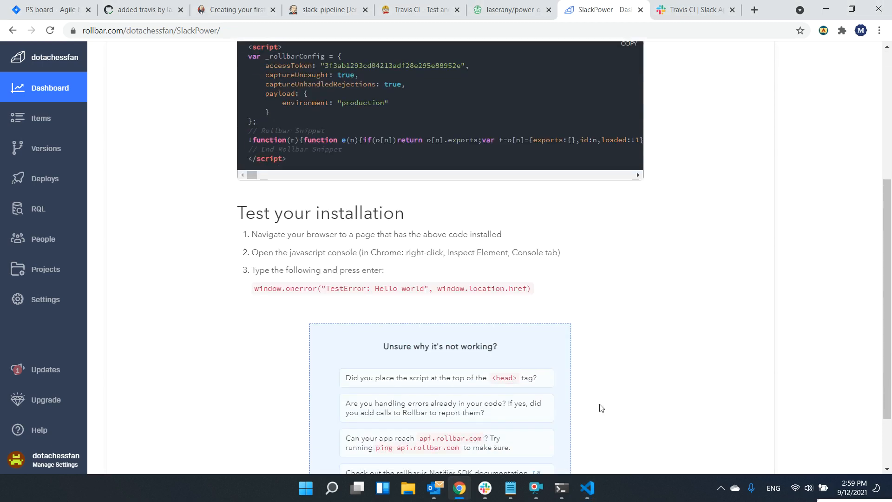
{"action": "left_click", "coordinate": [588, 488]}
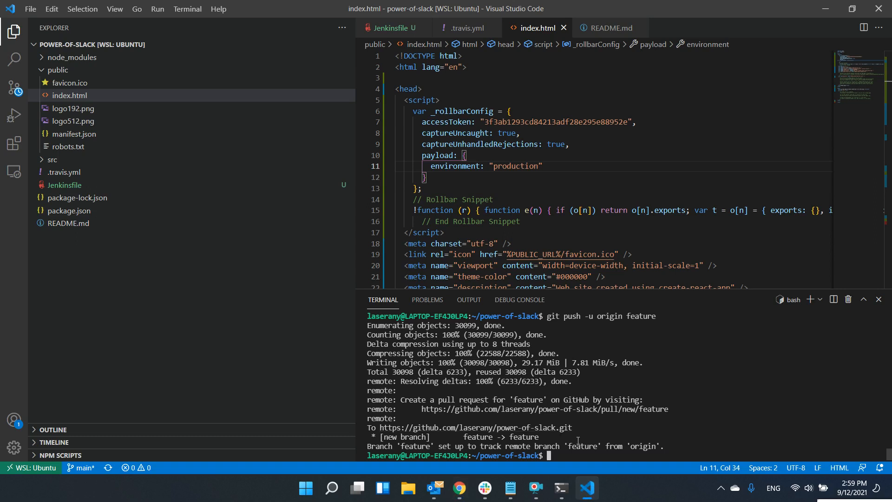
{"action": "type", "text": "npm start"}
{"action": "key", "text": "Return"}
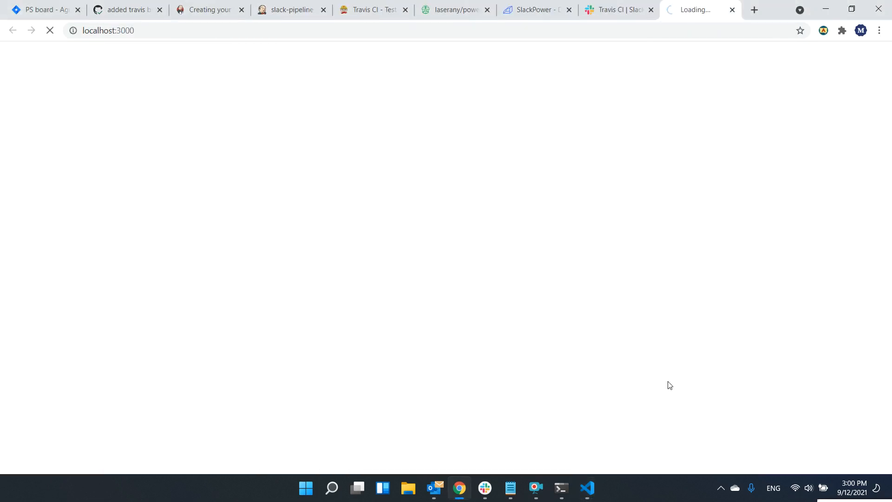
Copy the window.onerror("TestError: Hello world", window.location.href) test line from the SlackPower page in Rollbar.
{"action": "left_click", "coordinate": [524, 9]}
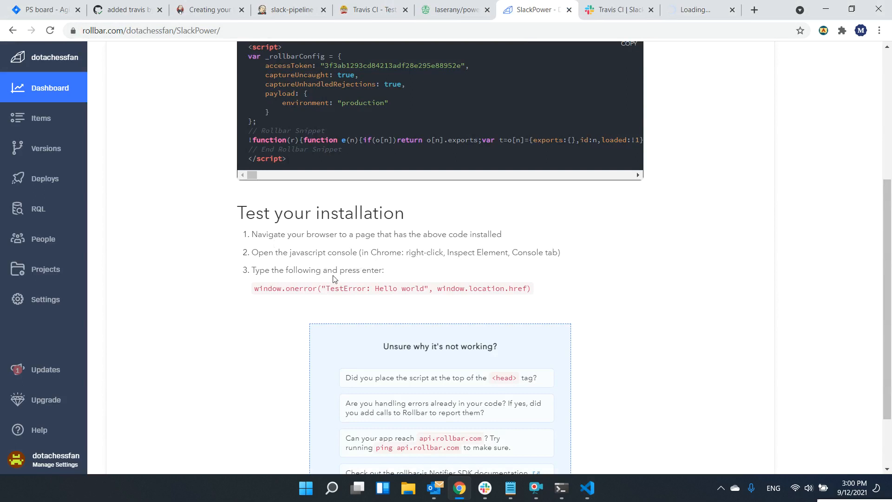
{"action": "mouse_move", "coordinate": [253, 291]}
{"action": "left_mouse_down"}
{"action": "mouse_move", "coordinate": [533, 290]}
{"action": "mouse_move", "coordinate": [324, 288]}
{"action": "mouse_move", "coordinate": [256, 299]}
{"action": "left_mouse_up"}
{"action": "left_click", "coordinate": [533, 292]}
{"action": "left_click", "coordinate": [278, 288]}
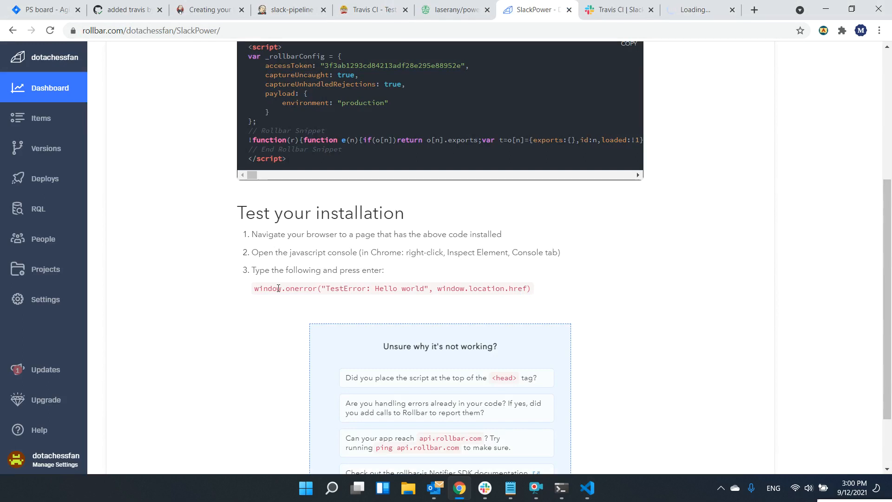
{"action": "left_click_drag", "start_coordinate": [254, 289], "coordinate": [236, 286]}
{"action": "key", "text": "ctrl+c"}
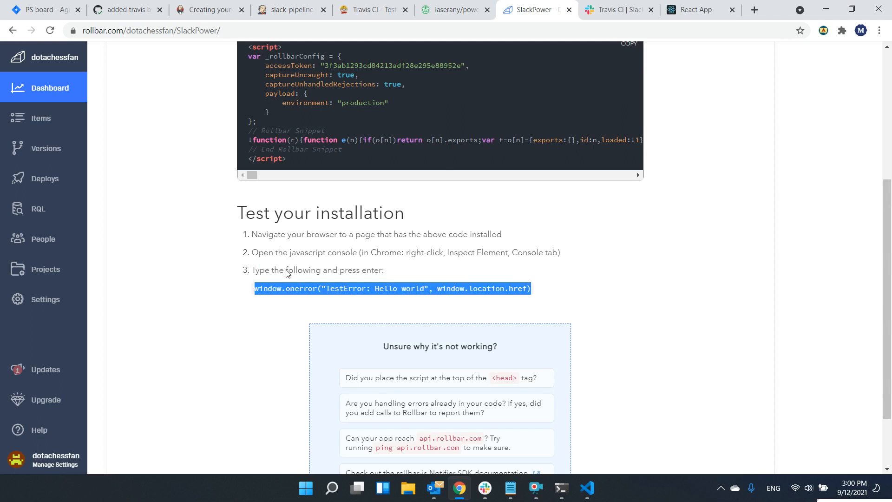
Place the React App browser tab directly after the SlackPower tab and open the developer console for localhost:3000.
{"action": "left_click_drag", "start_coordinate": [697, 10], "coordinate": [614, 9]}
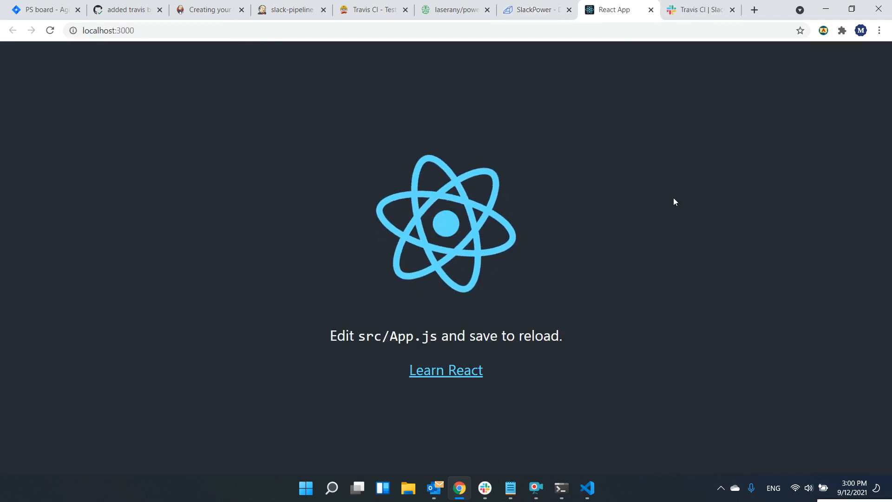
{"action": "right_click", "coordinate": [673, 196]}
{"action": "left_click", "coordinate": [702, 400]}
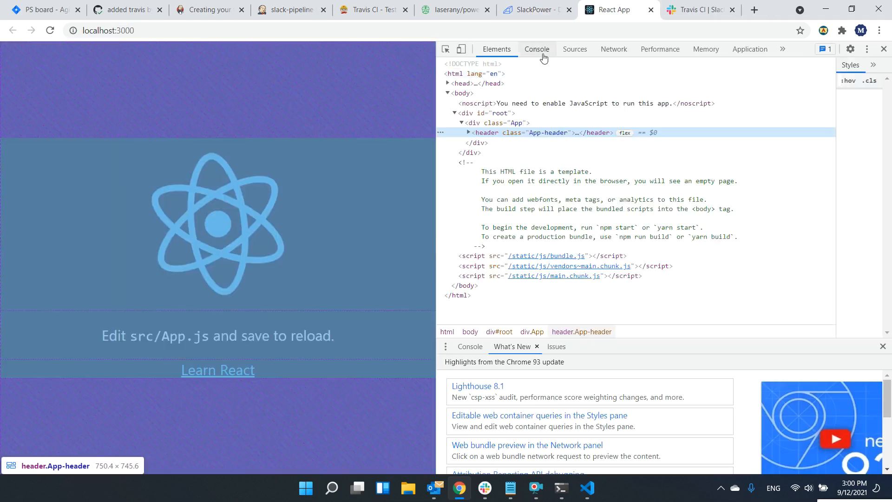
{"action": "left_click", "coordinate": [544, 56]}
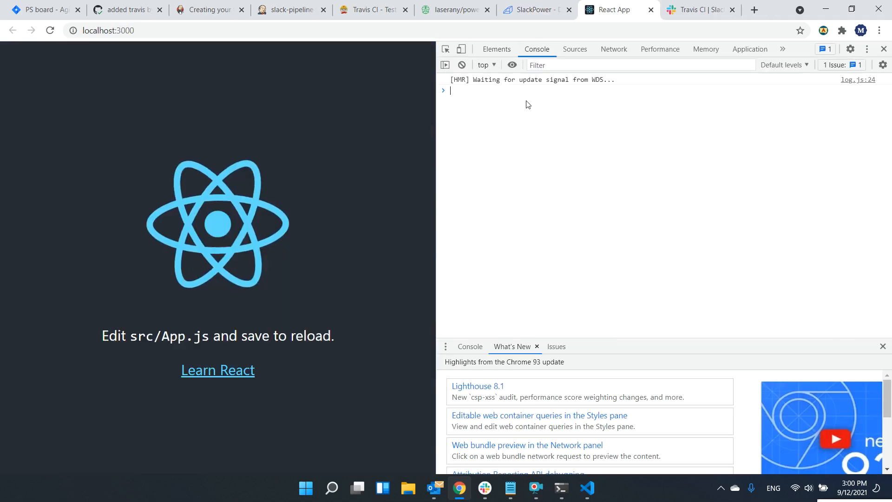
Recopy Rollbar's window.onerror test line with the message "TestError: Hello world" and run it in the React app's console.
{"action": "key", "text": "ctrl+v"}
{"action": "left_click", "coordinate": [535, 9]}
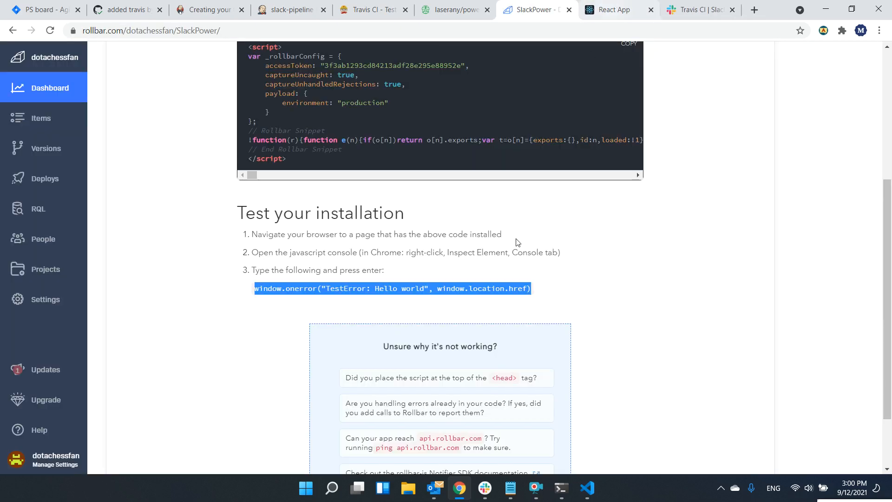
{"action": "scroll", "coordinate": [457, 304], "scroll_direction": "down", "scroll_amount": 2}
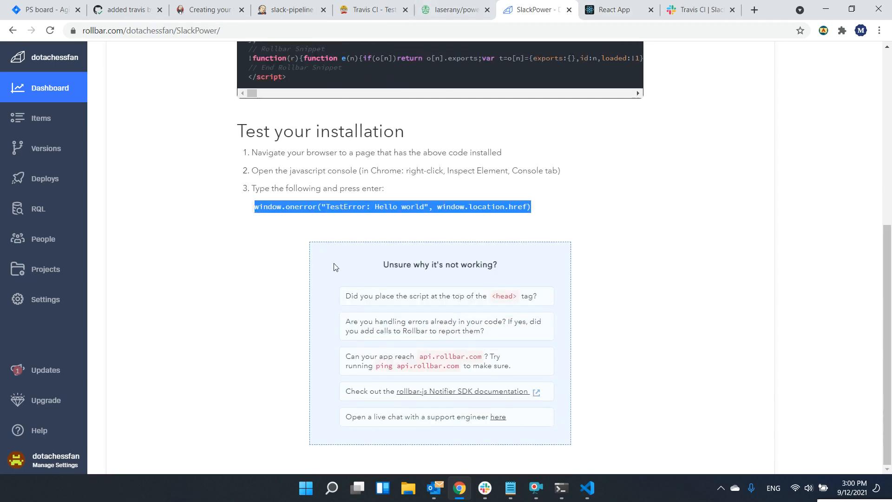
{"action": "key", "text": "ctrl+c"}
{"action": "left_click", "coordinate": [613, 10]}
{"action": "key", "text": "ctrl+v"}
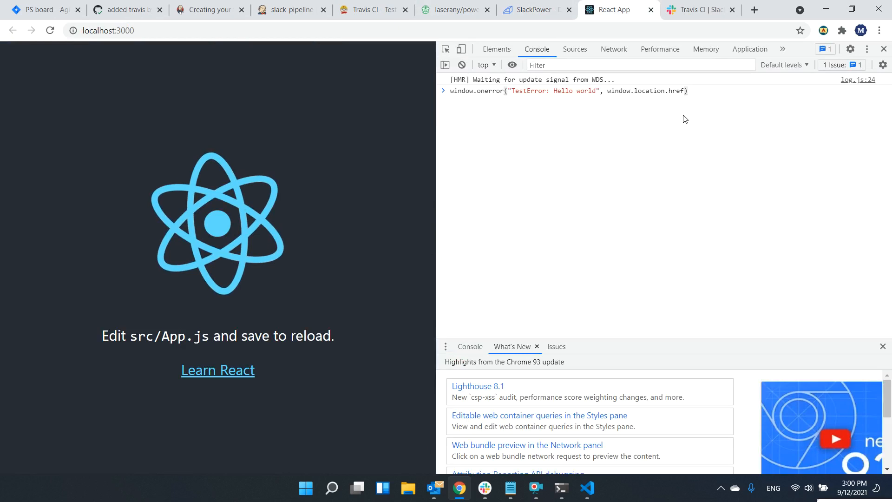
{"action": "key", "text": "Return"}
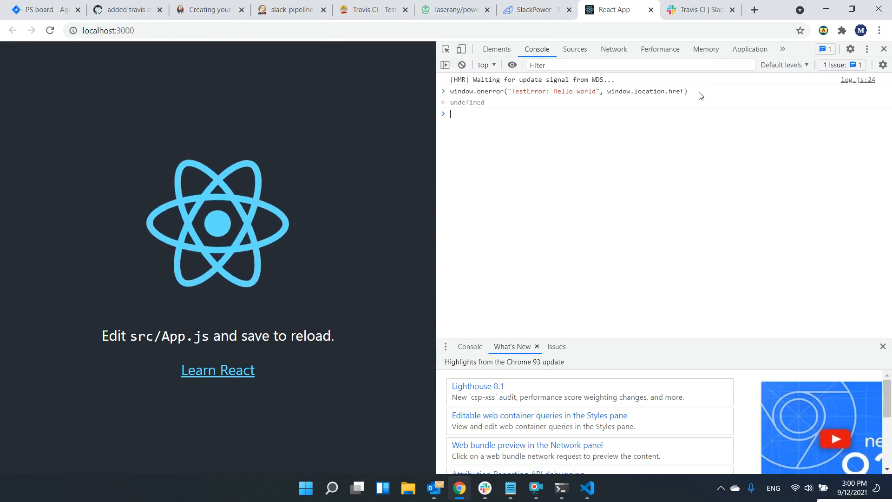
Assign Rollbar's "TestError: Hello world" item to the account's own user, and review its traceback, telemetry and history.
{"action": "left_click", "coordinate": [535, 10]}
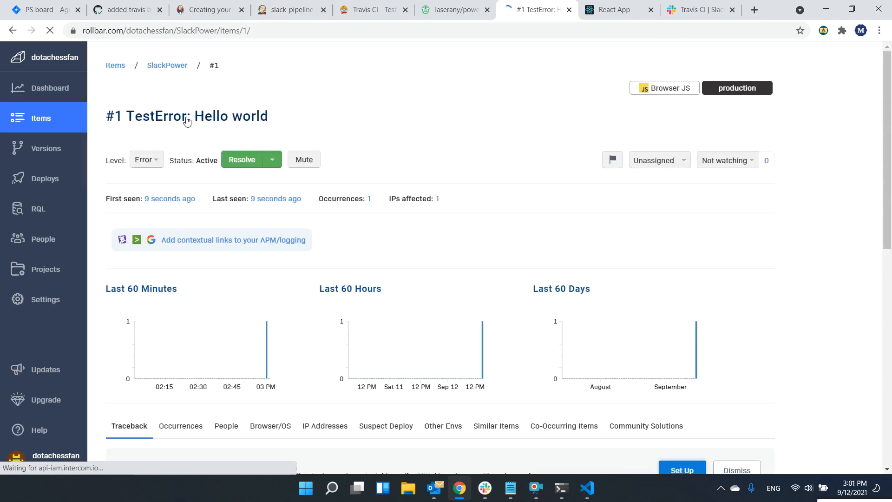
{"action": "left_click", "coordinate": [657, 169]}
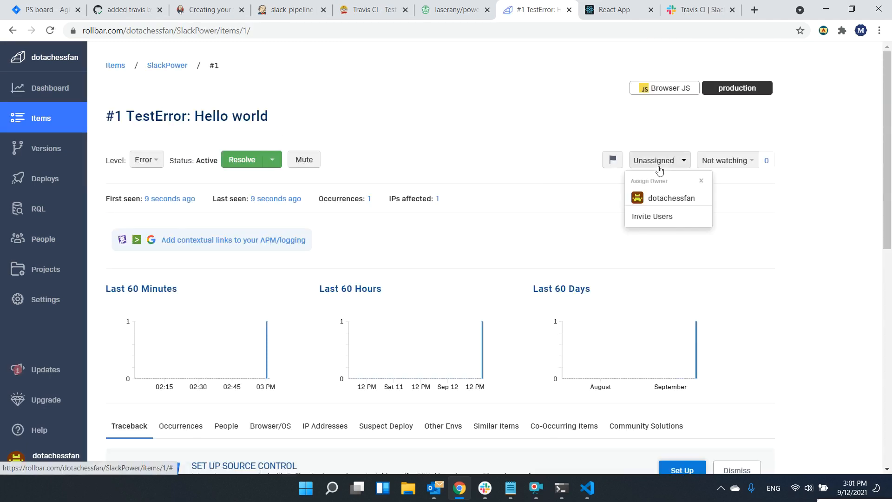
{"action": "left_click", "coordinate": [663, 197]}
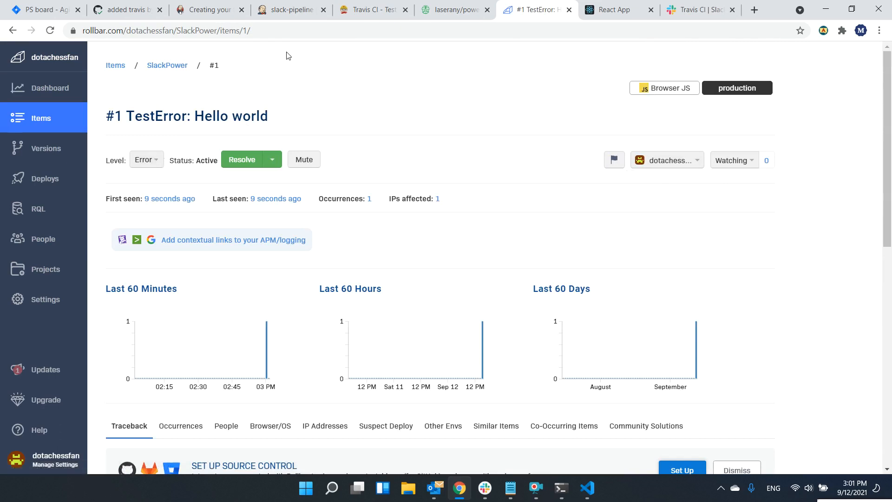
{"action": "scroll", "coordinate": [470, 223], "scroll_direction": "down", "scroll_amount": 7}
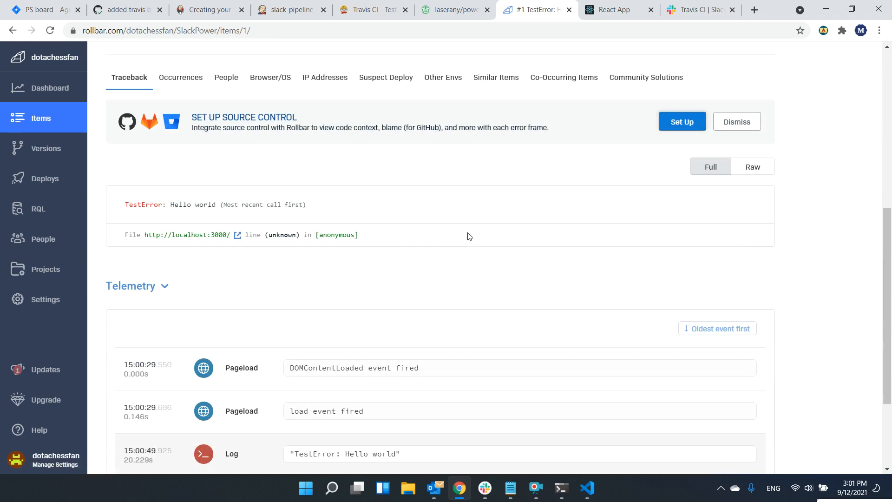
{"action": "scroll", "coordinate": [469, 236], "scroll_direction": "up", "scroll_amount": 7}
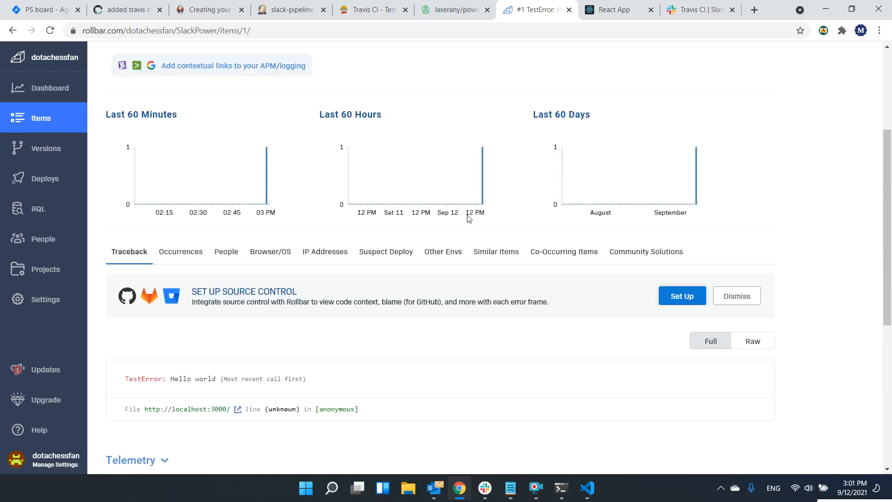
{"action": "left_click_drag", "start_coordinate": [889, 181], "coordinate": [876, 441]}
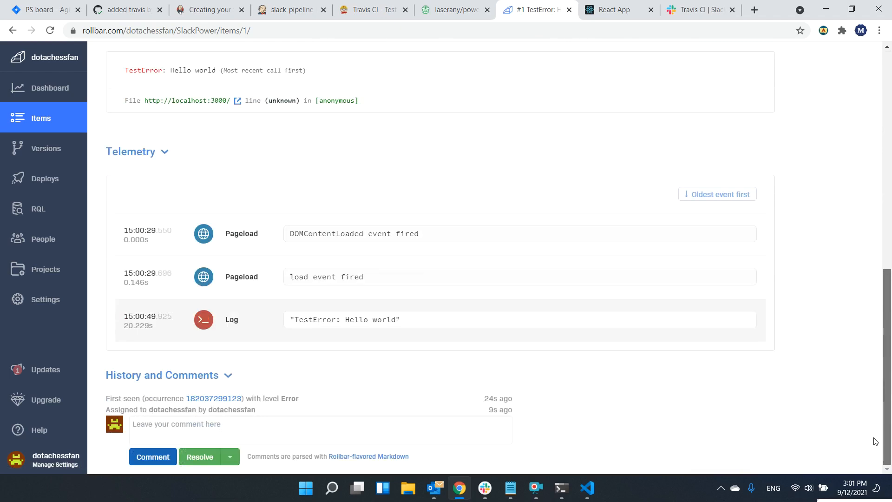
{"action": "left_click_drag", "start_coordinate": [886, 401], "coordinate": [885, 153]}
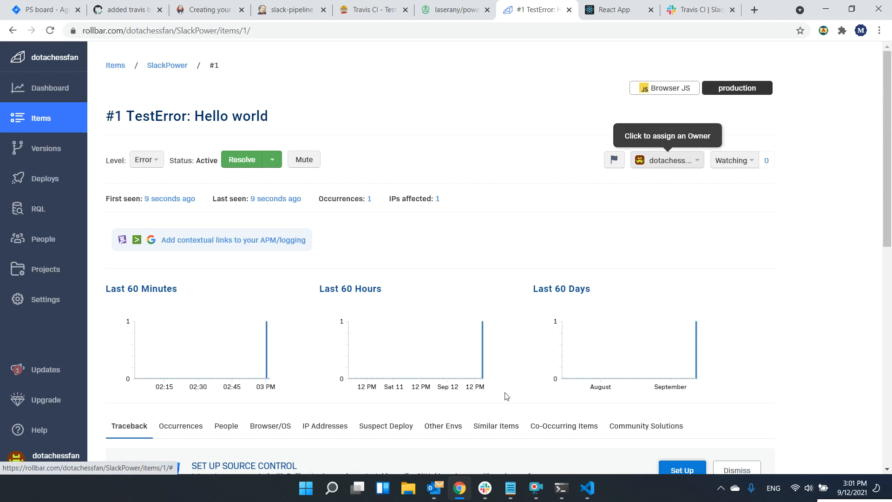
In Slack, create a public channel named rollbar without adding any people.
{"action": "left_click", "coordinate": [485, 488]}
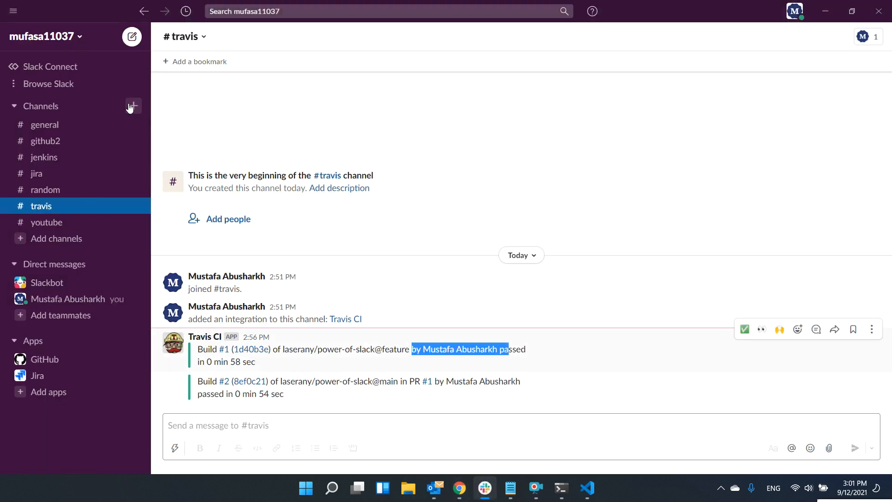
{"action": "left_click", "coordinate": [133, 106]}
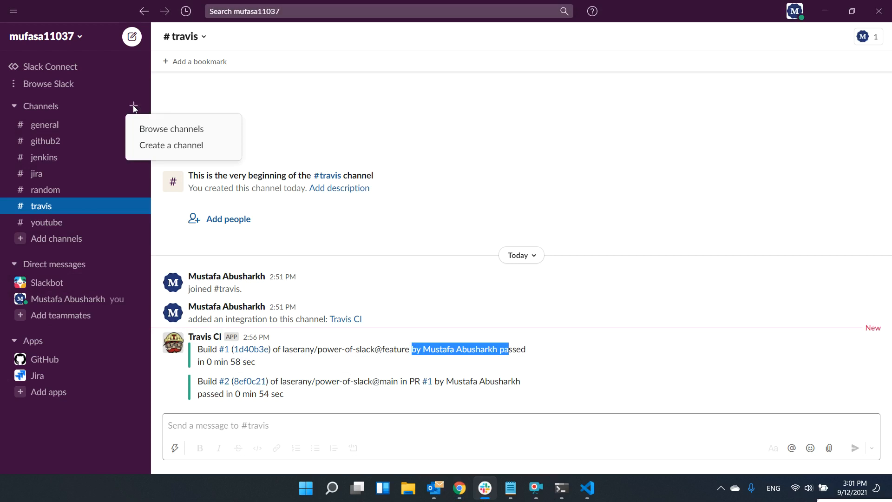
{"action": "left_click", "coordinate": [149, 144]}
{"action": "type", "text": "rollbar"}
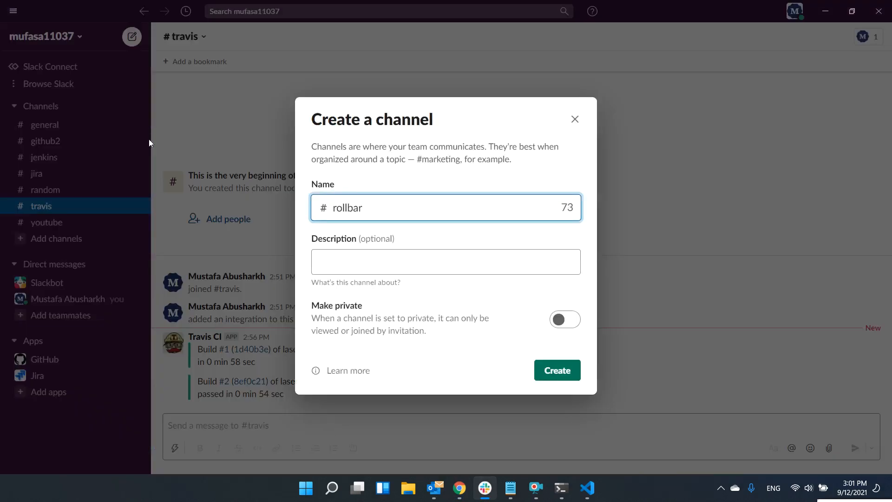
{"action": "left_click", "coordinate": [542, 371]}
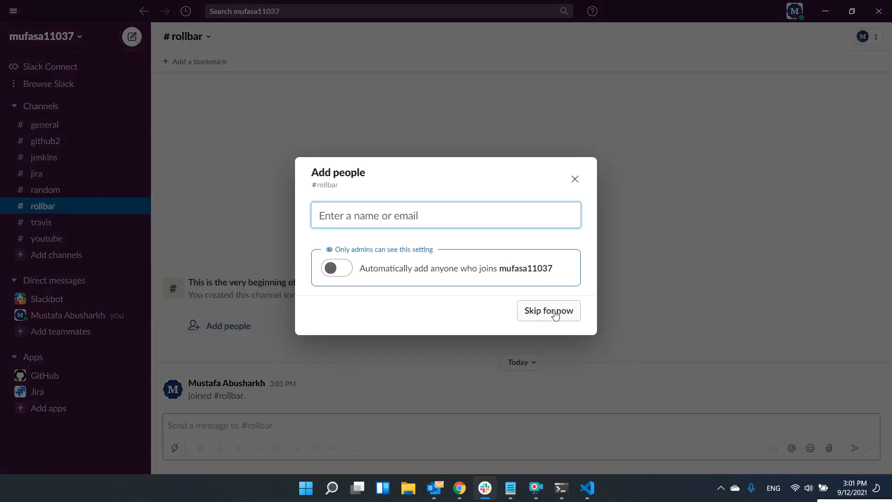
{"action": "left_click", "coordinate": [547, 308]}
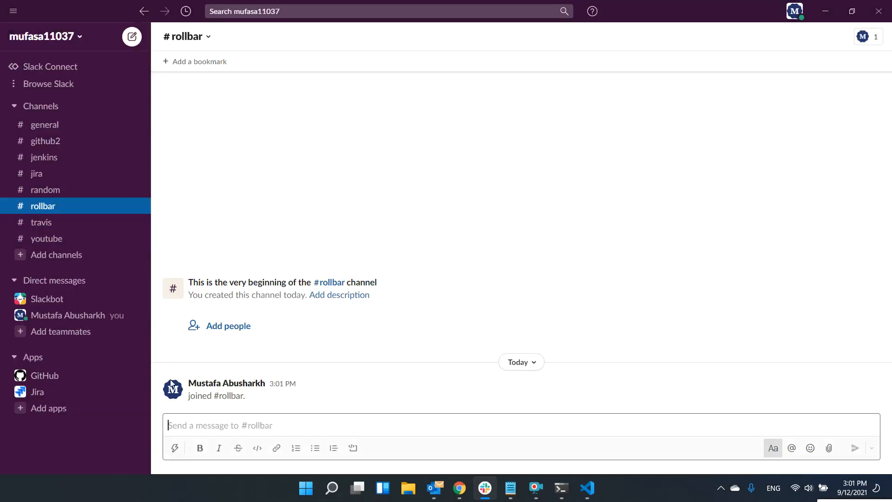
Search Slack's apps for rollbar and open the Rollbar app's page in the Slack app directory.
{"action": "left_click", "coordinate": [59, 417]}
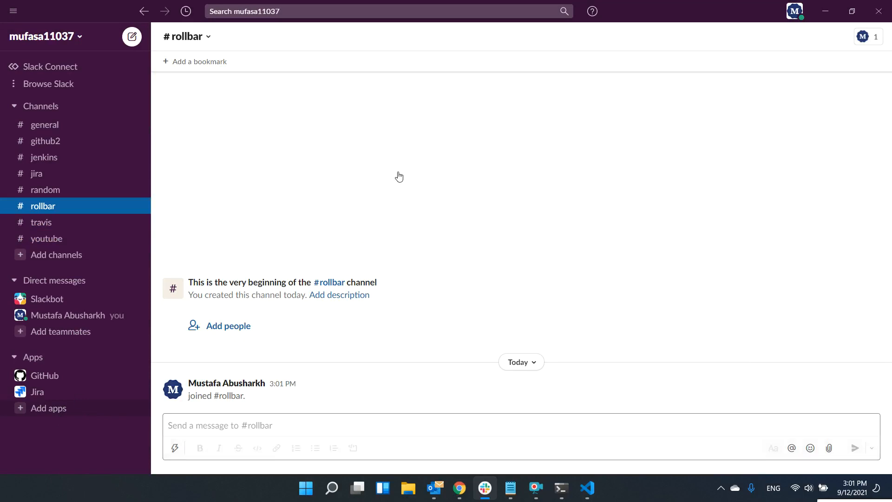
{"action": "type", "text": "rollb"}
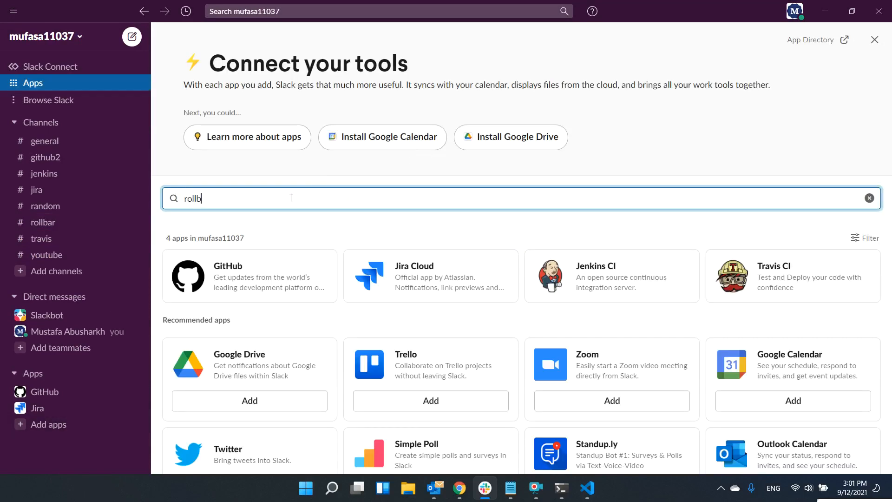
{"action": "type", "text": "ar"}
{"action": "left_click", "coordinate": [263, 310]}
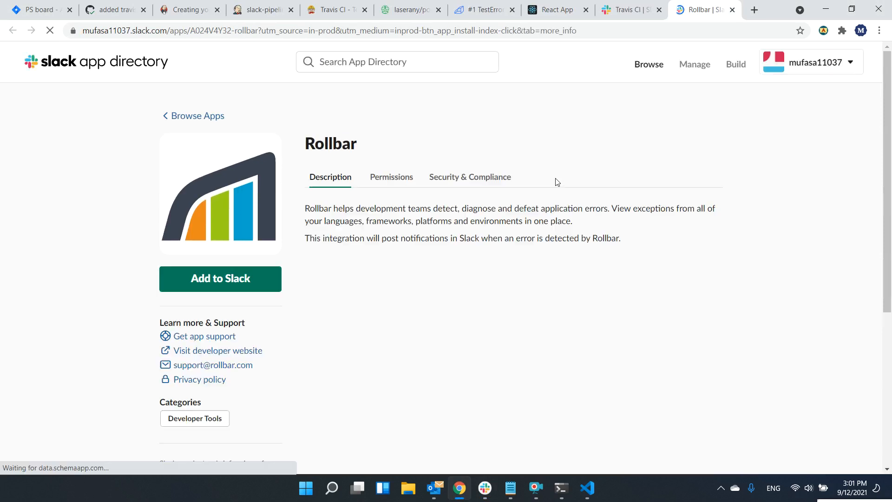
Start adding Rollbar to Slack and read the setup and Slack Actions sections of its integration documentation.
{"action": "left_click", "coordinate": [223, 279]}
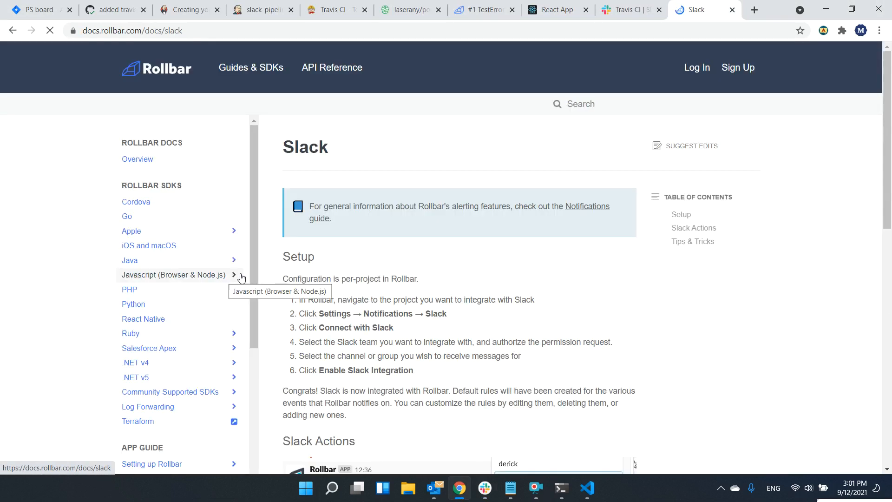
{"action": "scroll", "coordinate": [483, 230], "scroll_direction": "down", "scroll_amount": 3}
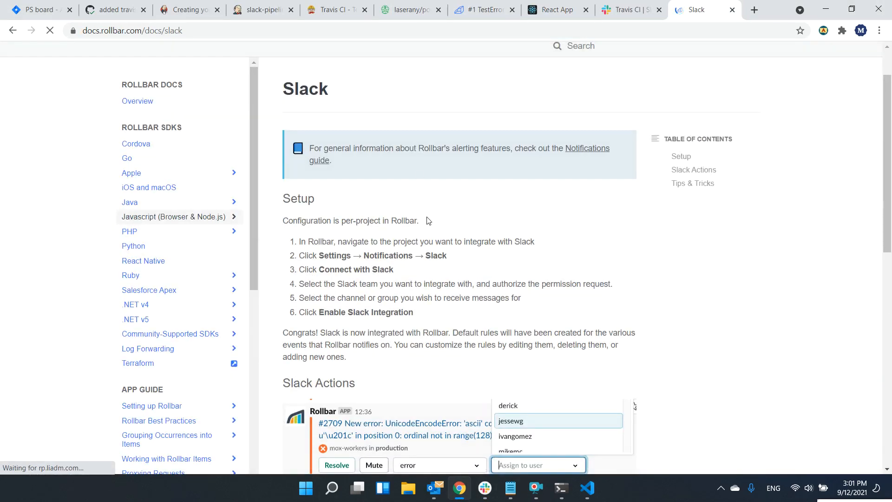
{"action": "scroll", "coordinate": [470, 229], "scroll_direction": "down", "scroll_amount": 3}
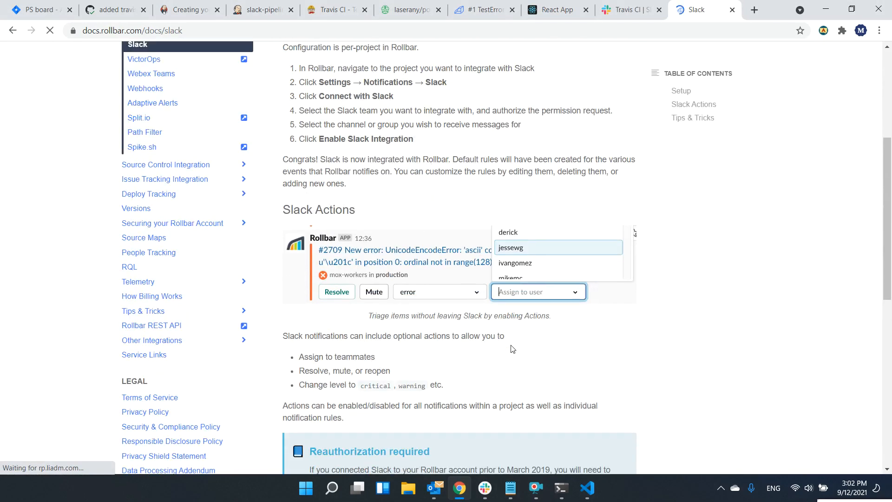
Review the Setup instructions in Rollbar's Slack documentation, focusing on the project settings path for connecting Slack.
{"action": "scroll", "coordinate": [512, 348], "scroll_direction": "up", "scroll_amount": 3}
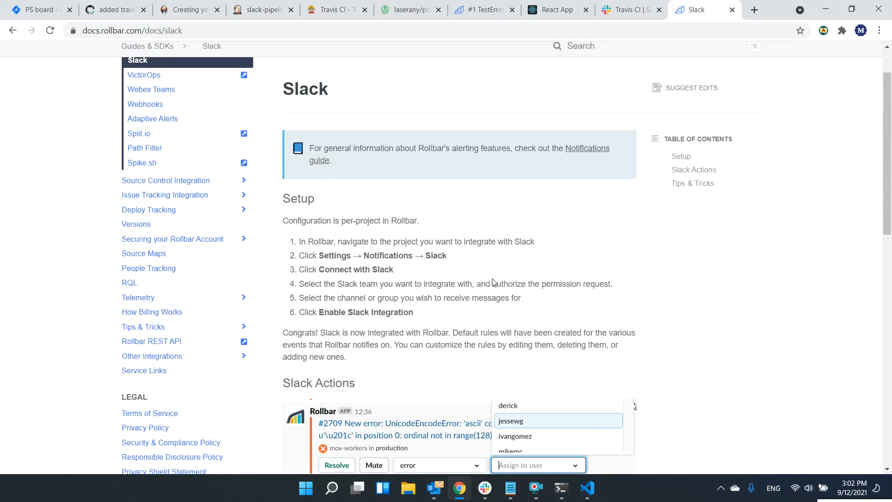
{"action": "left_click_drag", "start_coordinate": [320, 255], "coordinate": [444, 255]}
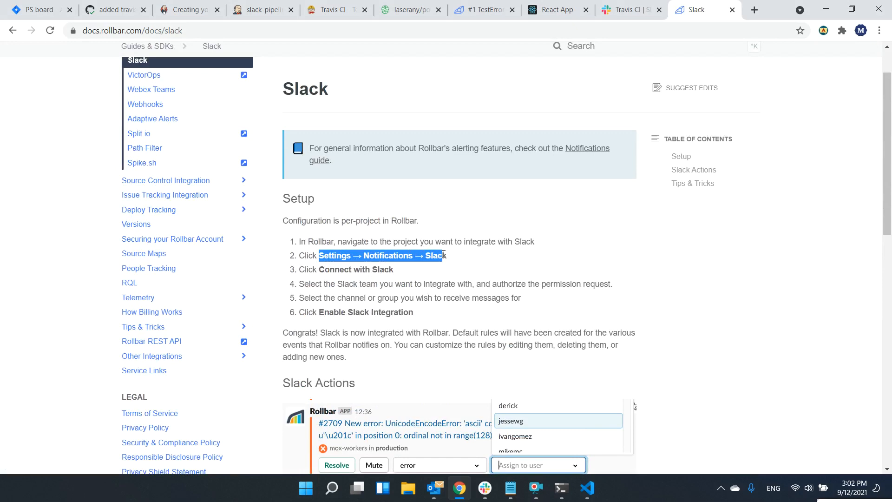
{"action": "left_click", "coordinate": [366, 255]}
{"action": "left_click", "coordinate": [632, 9]}
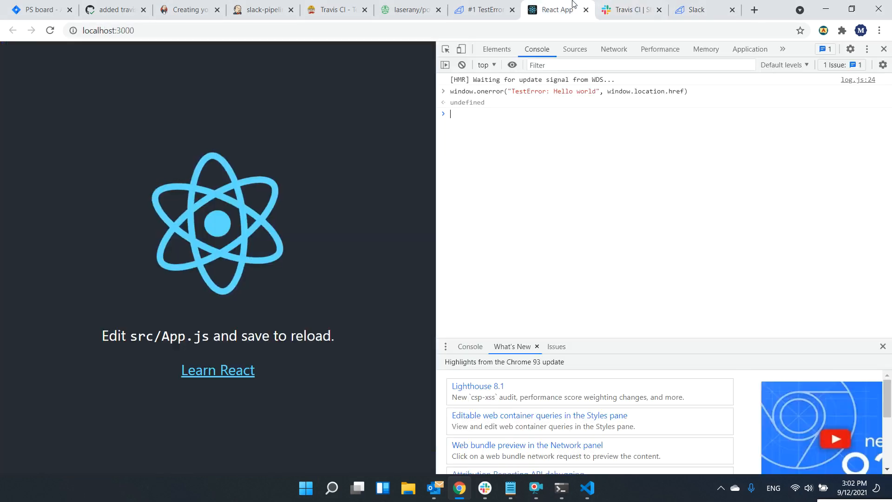
{"action": "left_click", "coordinate": [691, 4]}
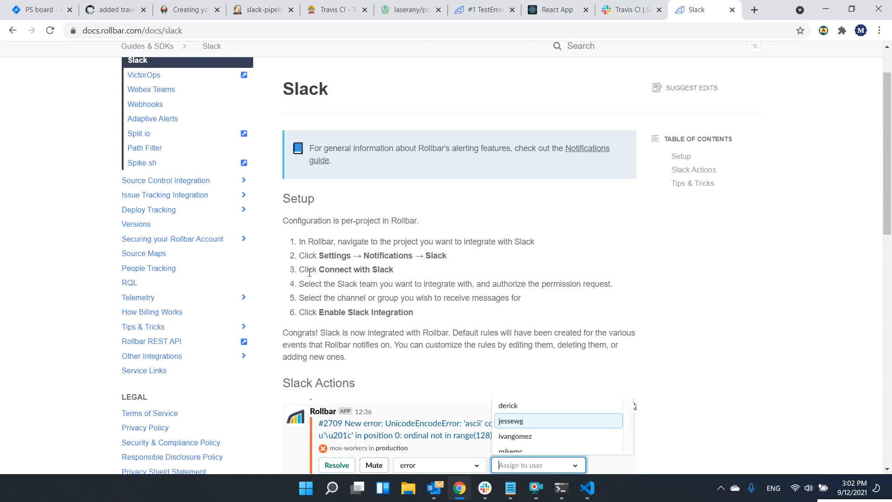
{"action": "left_click_drag", "start_coordinate": [300, 260], "coordinate": [448, 225]}
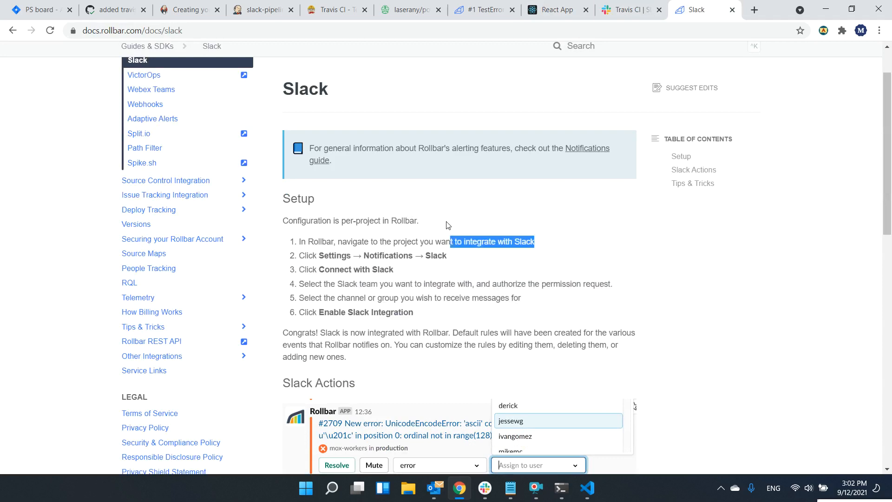
In Rollbar, open the notification settings of the SlackPower project.
{"action": "left_click", "coordinate": [494, 5]}
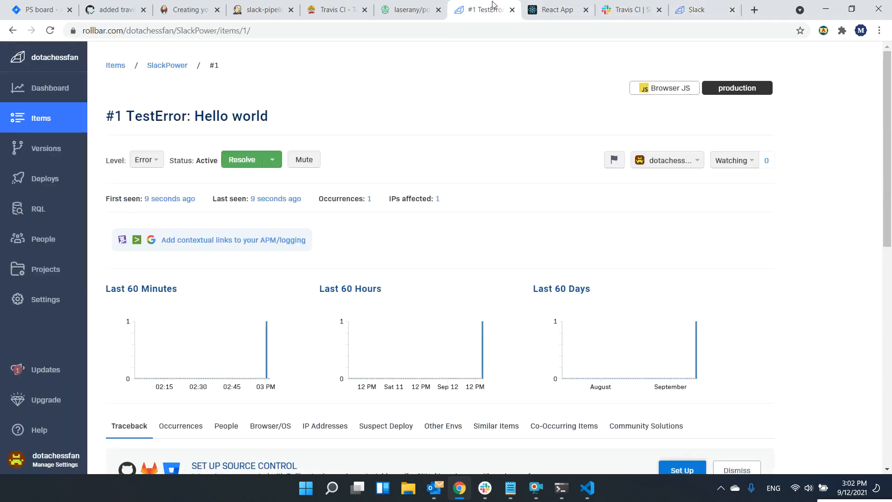
{"action": "left_click", "coordinate": [63, 309]}
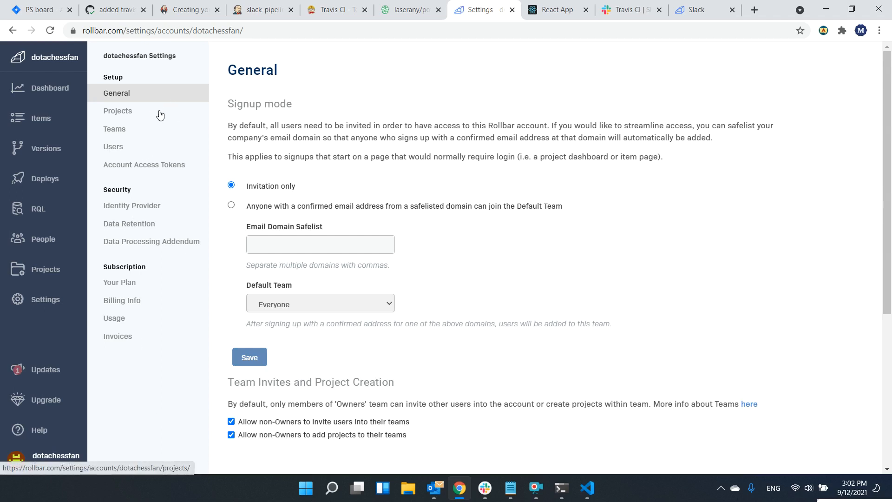
{"action": "left_click", "coordinate": [135, 116]}
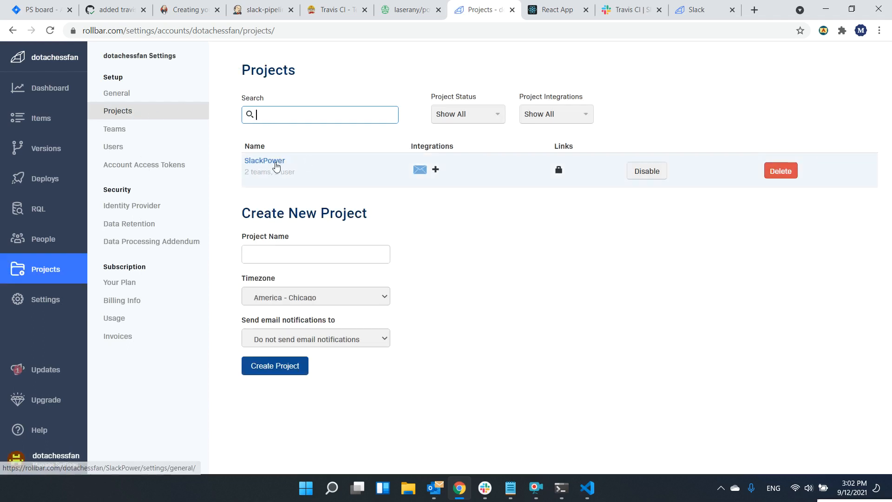
{"action": "left_click", "coordinate": [275, 165]}
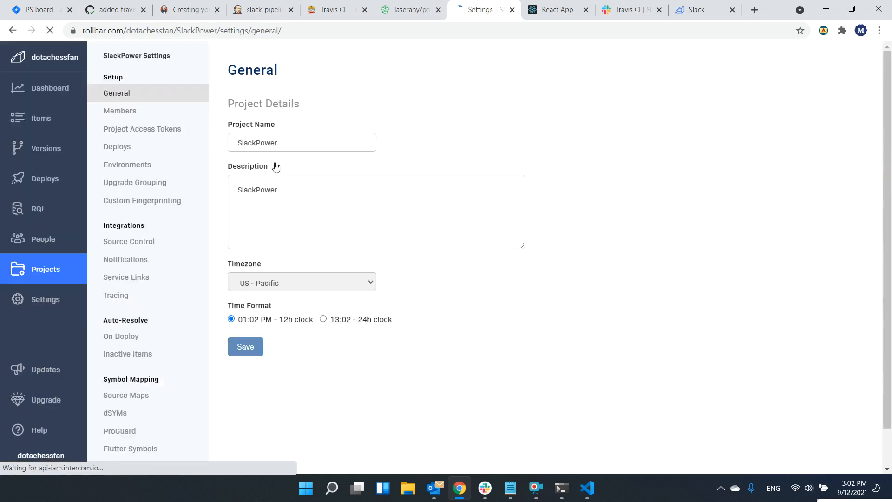
{"action": "left_click", "coordinate": [145, 258]}
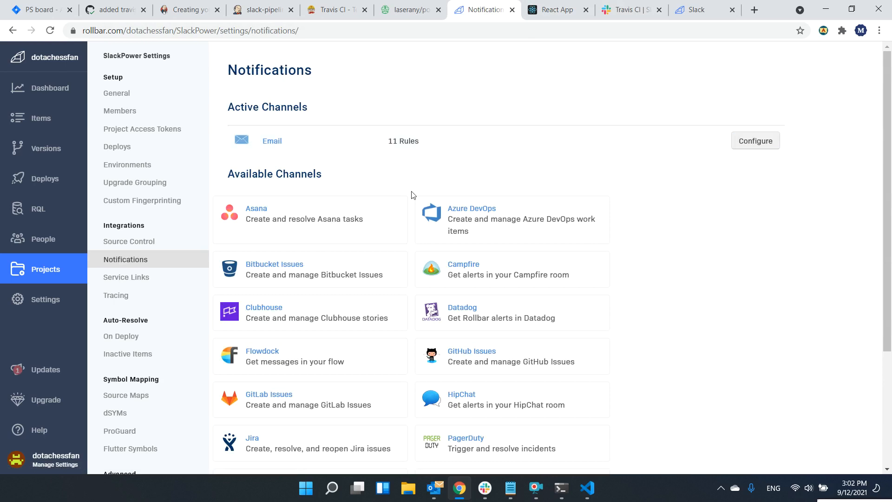
Find Slack among the project's available notification channels and open its integration settings.
{"action": "scroll", "coordinate": [493, 274], "scroll_direction": "down", "scroll_amount": 3}
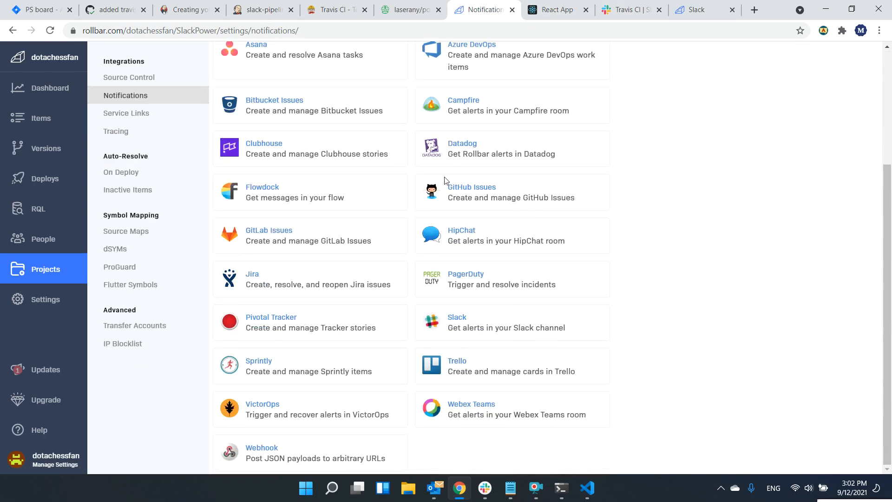
{"action": "scroll", "coordinate": [446, 179], "scroll_direction": "up", "scroll_amount": 3}
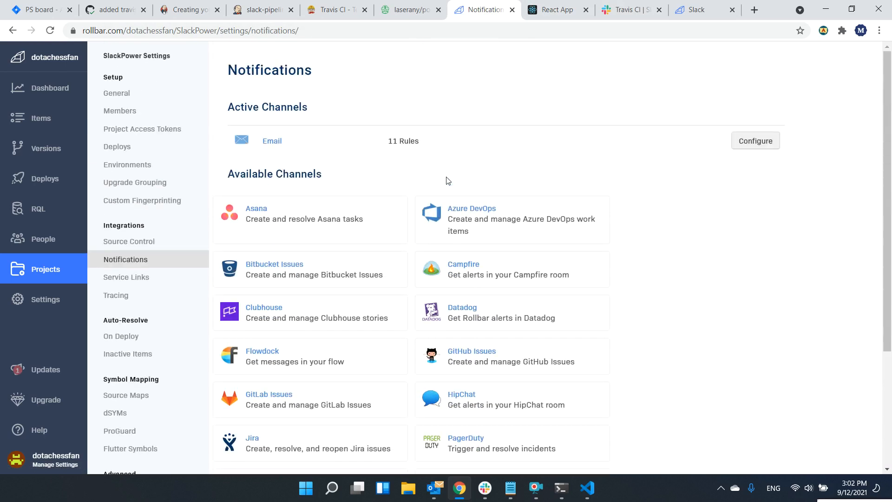
{"action": "scroll", "coordinate": [454, 214], "scroll_direction": "down", "scroll_amount": 3}
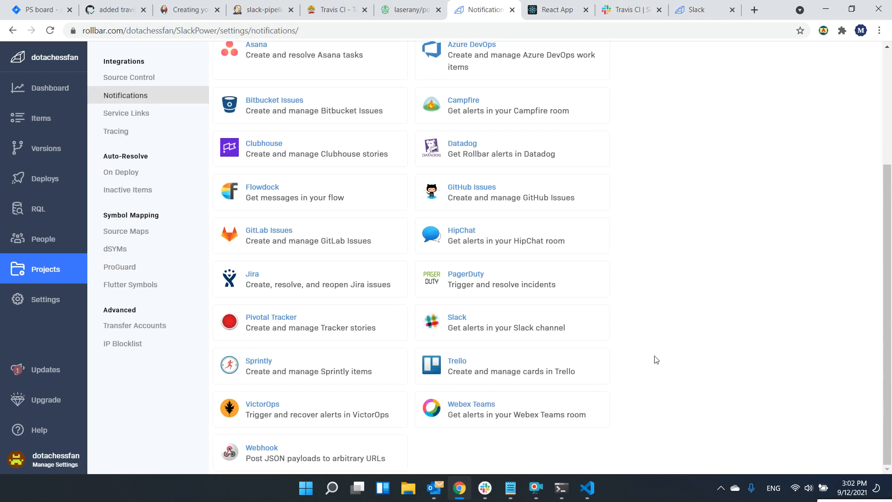
{"action": "scroll", "coordinate": [656, 361], "scroll_direction": "up", "scroll_amount": 1}
{"action": "scroll", "coordinate": [656, 360], "scroll_direction": "down", "scroll_amount": 1}
{"action": "key", "text": "ctrl+f"}
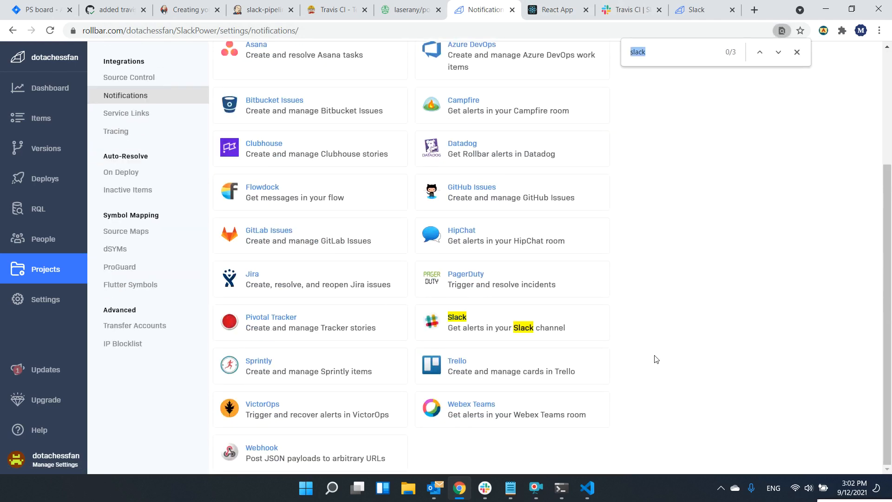
{"action": "left_click", "coordinate": [466, 315]}
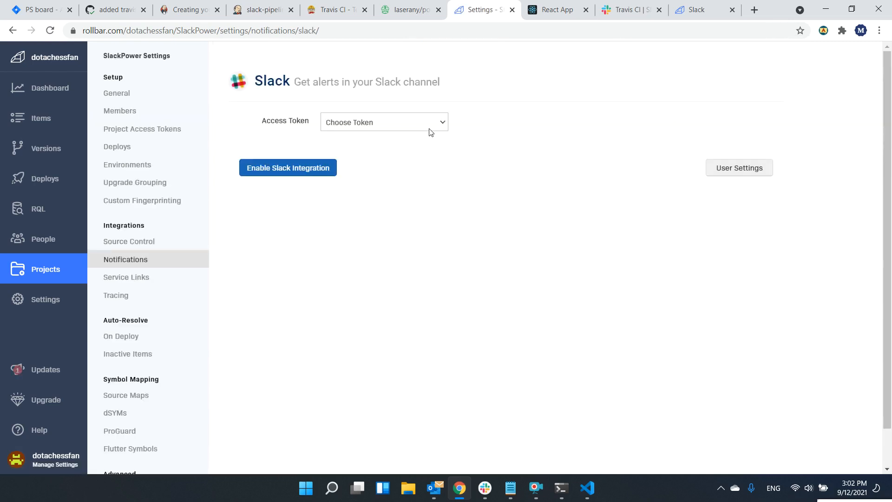
Try to enable the Slack integration using the account's own access token.
{"action": "left_click", "coordinate": [429, 128]}
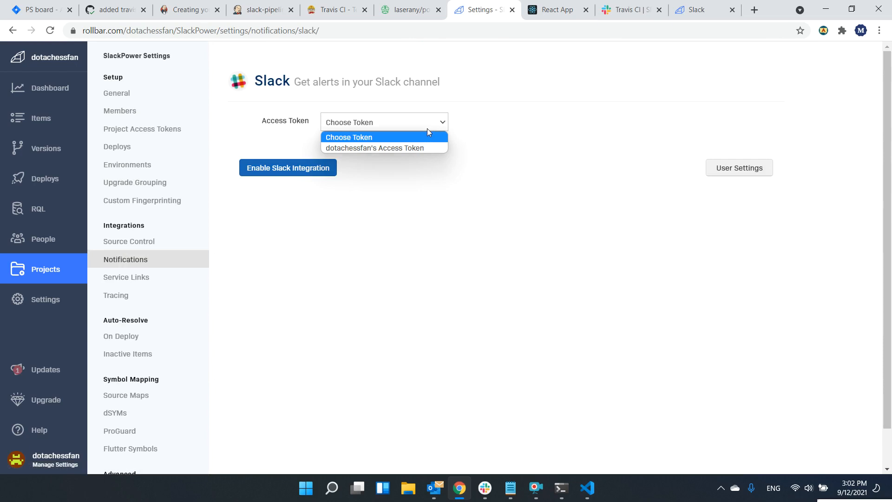
{"action": "left_click", "coordinate": [395, 147]}
{"action": "left_click", "coordinate": [390, 121]}
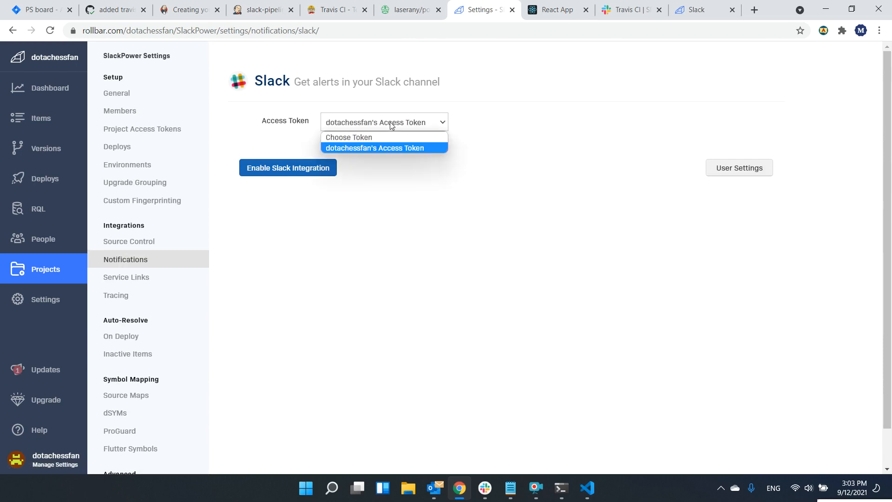
{"action": "left_click", "coordinate": [381, 148]}
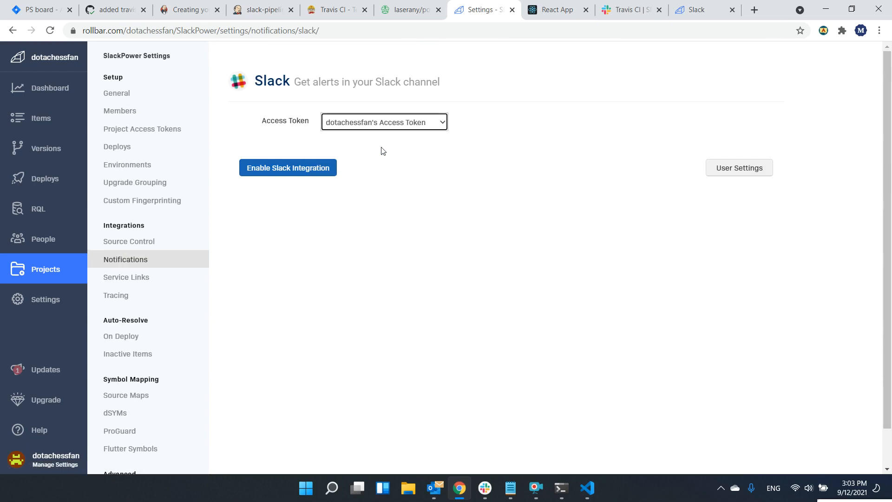
{"action": "left_click", "coordinate": [311, 171]}
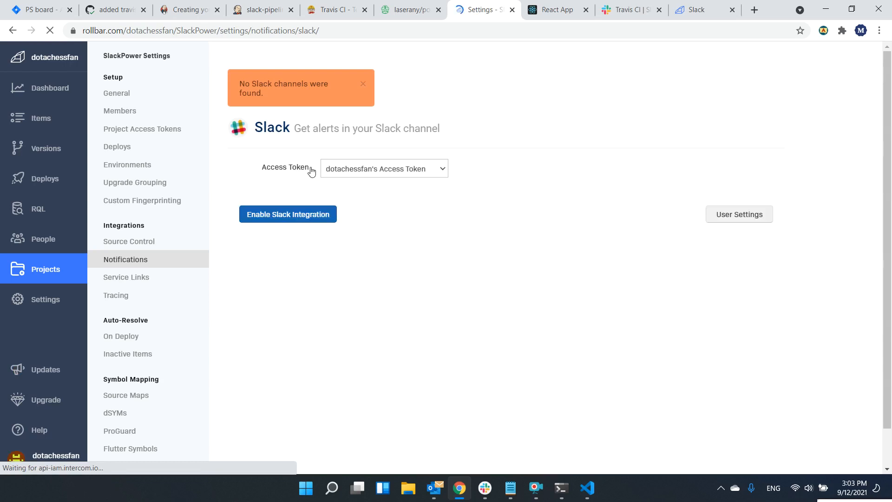
Reset the access token to Choose Token and try to enable the Slack integration without one.
{"action": "left_click", "coordinate": [402, 171]}
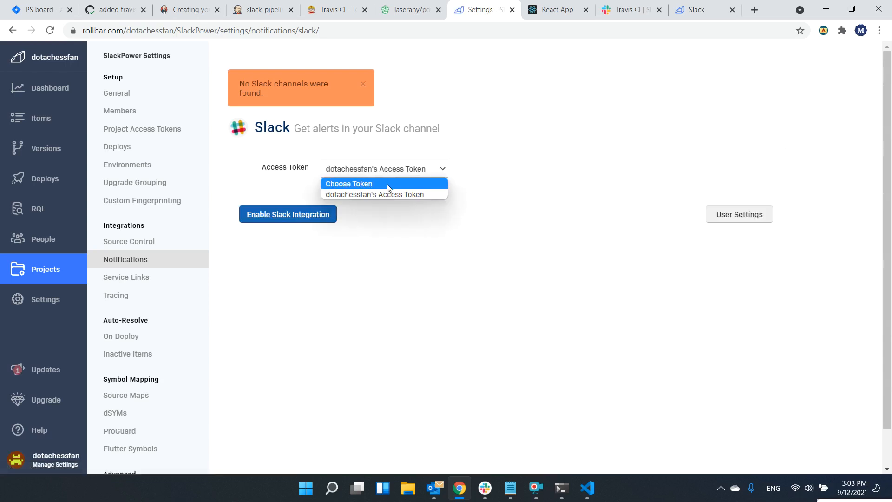
{"action": "left_click", "coordinate": [388, 184]}
{"action": "left_click", "coordinate": [604, 187]}
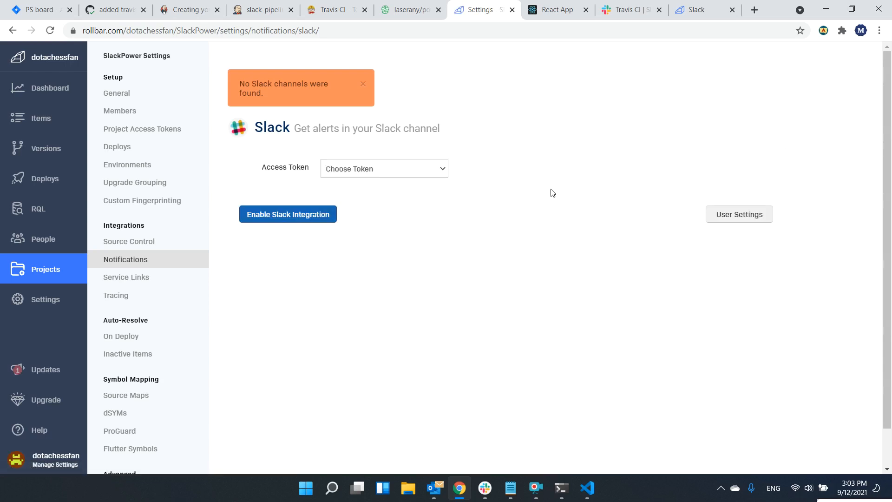
{"action": "left_click", "coordinate": [416, 165]}
{"action": "left_click", "coordinate": [384, 183]}
{"action": "left_click", "coordinate": [318, 215]}
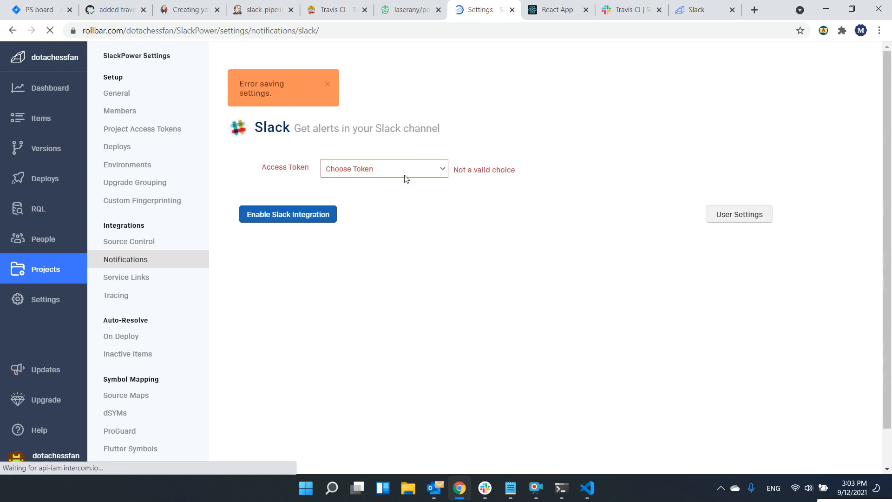
Select the account's access token again and retry enabling the Slack integration.
{"action": "left_click", "coordinate": [404, 176]}
{"action": "left_click", "coordinate": [388, 188]}
{"action": "left_click", "coordinate": [382, 179]}
{"action": "left_click", "coordinate": [378, 193]}
{"action": "left_click", "coordinate": [333, 215]}
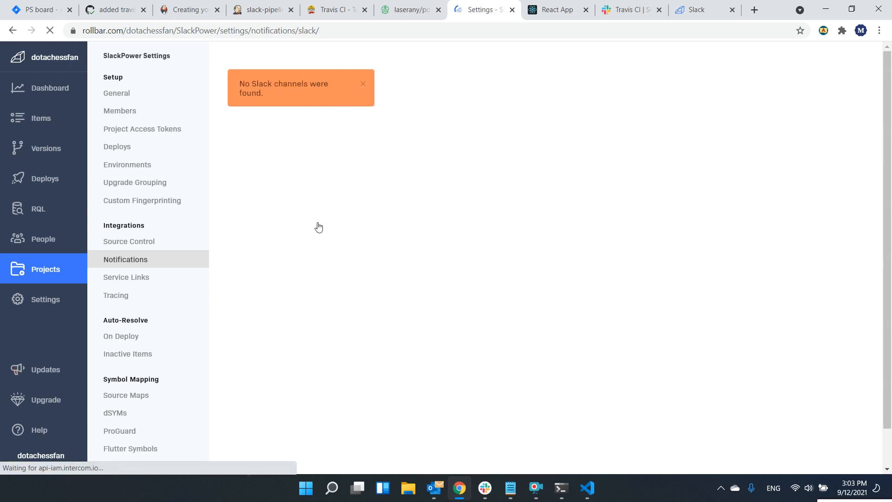
Place the Slack documentation beside the Rollbar settings, recheck its setup instructions, and review the available access tokens.
{"action": "left_click", "coordinate": [697, 10]}
{"action": "left_click_drag", "start_coordinate": [697, 10], "coordinate": [545, 4]}
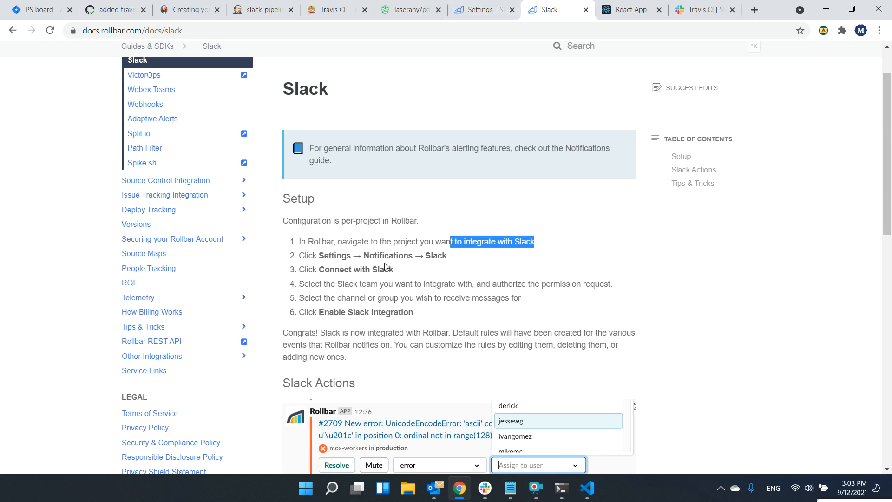
{"action": "left_click", "coordinate": [483, 10]}
{"action": "left_click", "coordinate": [384, 168]}
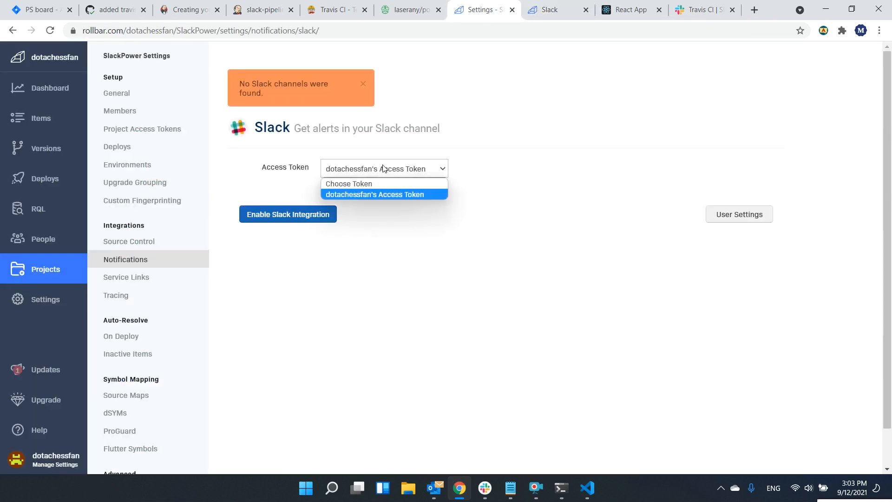
{"action": "left_click", "coordinate": [296, 166]}
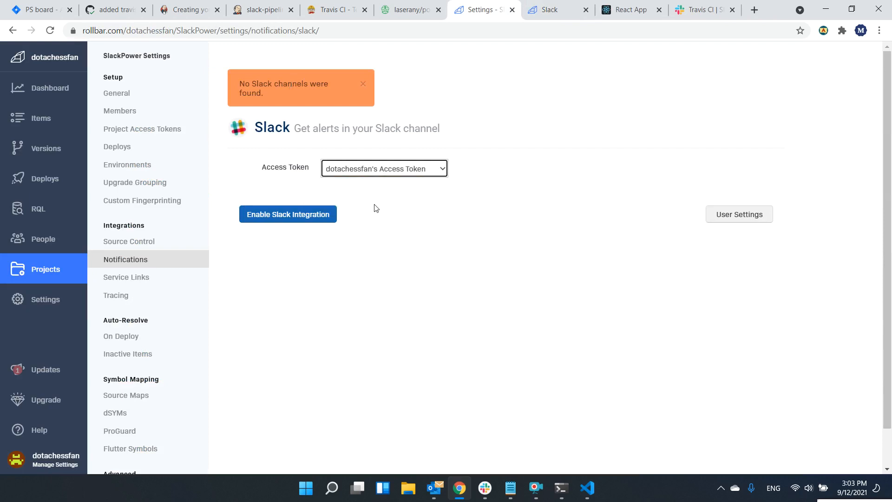
Reauthorize Slack from the Rollbar user's connected accounts and allow Rollbar to access the Slack workspace.
{"action": "scroll", "coordinate": [163, 256], "scroll_direction": "down", "scroll_amount": 2}
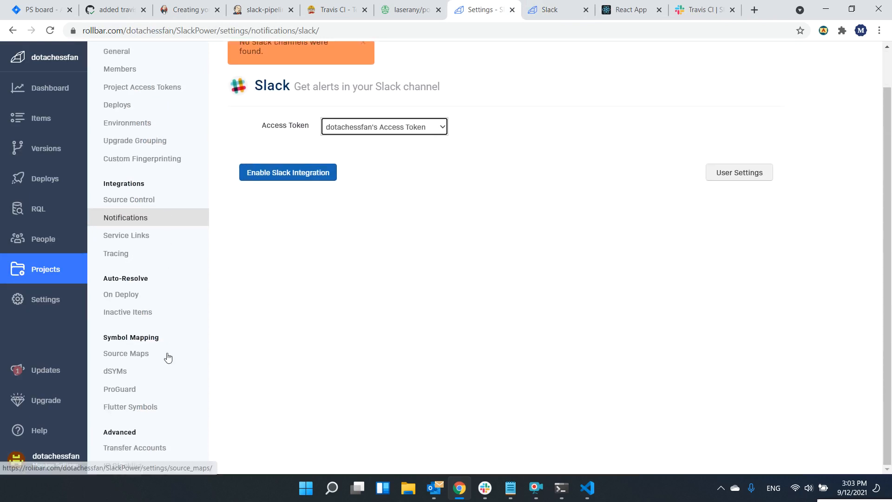
{"action": "scroll", "coordinate": [210, 247], "scroll_direction": "up", "scroll_amount": 2}
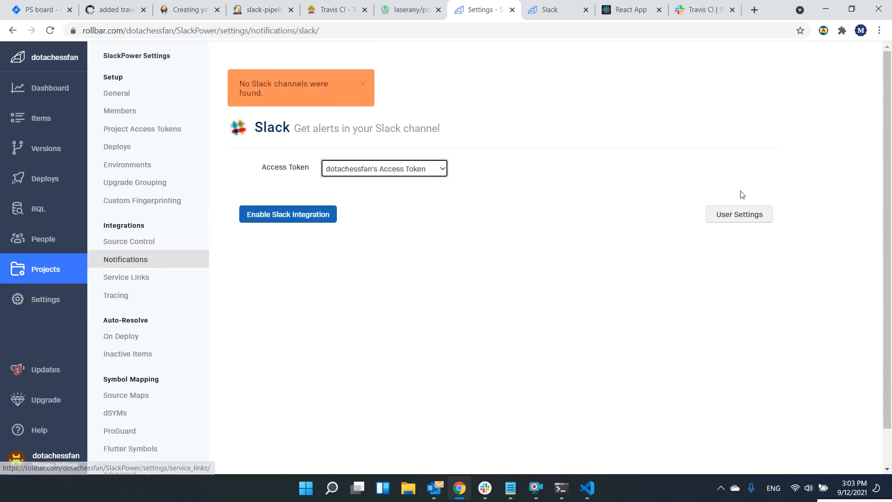
{"action": "left_click", "coordinate": [742, 213]}
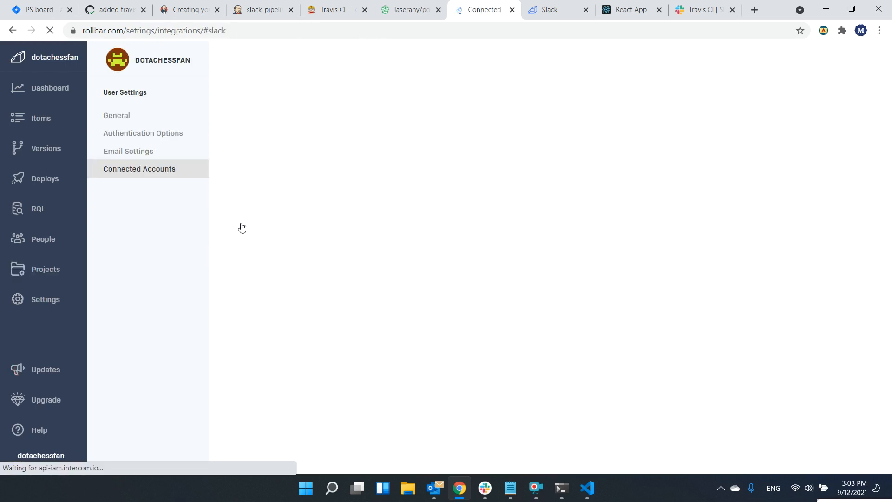
{"action": "scroll", "coordinate": [360, 162], "scroll_direction": "up", "scroll_amount": 5}
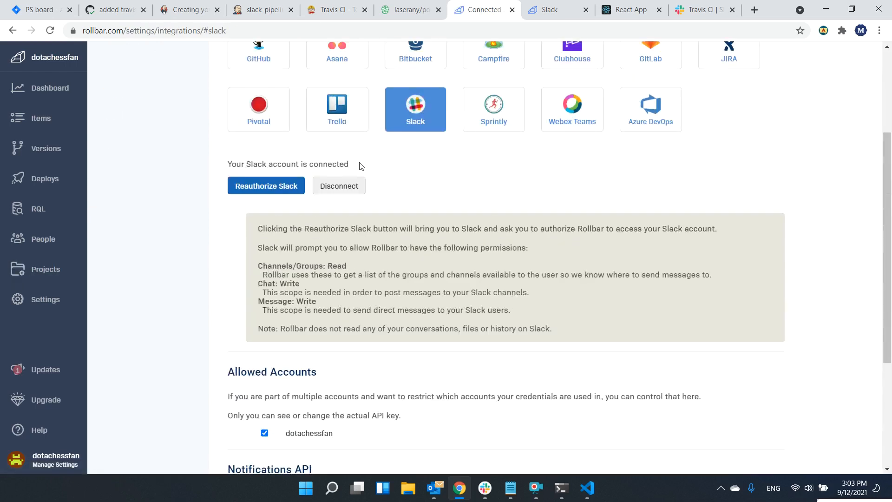
{"action": "left_click", "coordinate": [263, 307]}
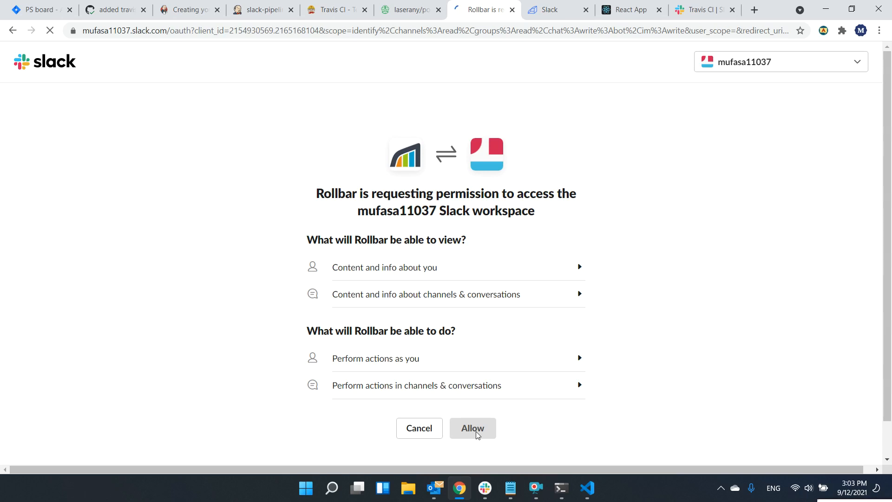
{"action": "left_click", "coordinate": [481, 425]}
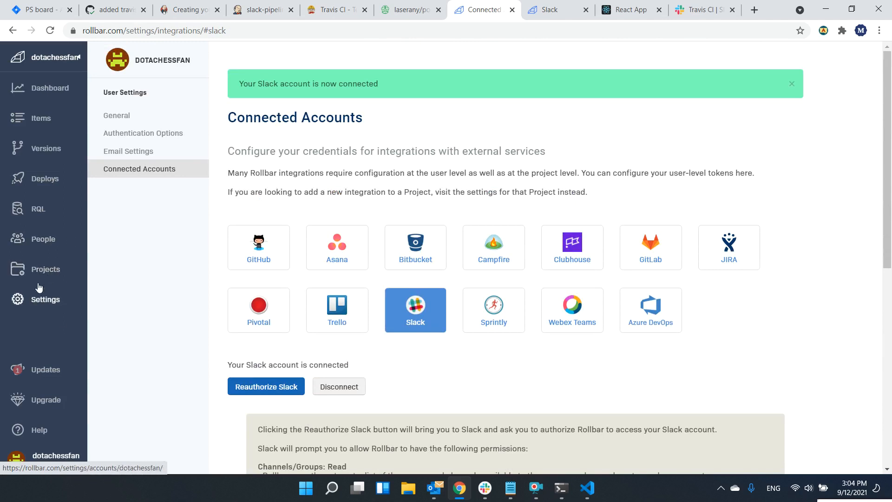
Return to the SlackPower project's settings and reopen its notification channels.
{"action": "left_click", "coordinate": [43, 270]}
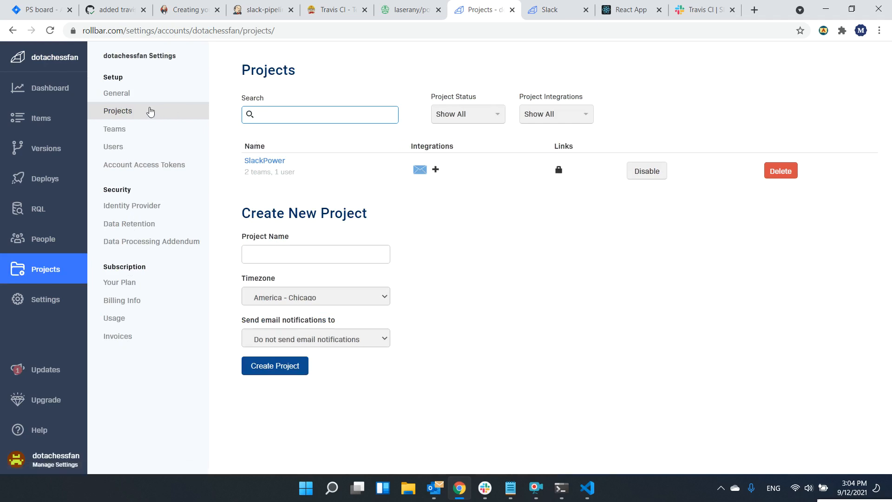
{"action": "left_click", "coordinate": [284, 161]}
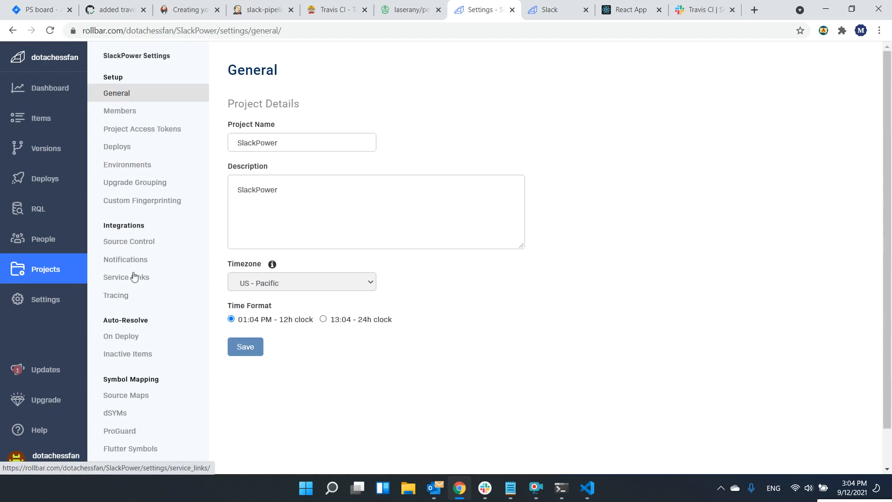
{"action": "left_click", "coordinate": [138, 264]}
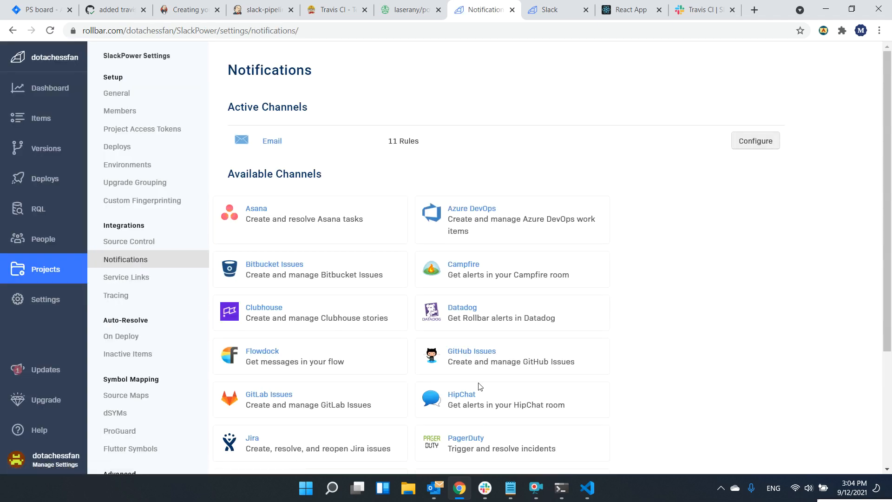
Open the Slack notification channel, select the account's access token, and enable the Slack integration for the SlackPower project.
{"action": "scroll", "coordinate": [480, 387], "scroll_direction": "down", "scroll_amount": 4}
{"action": "left_click", "coordinate": [465, 320]}
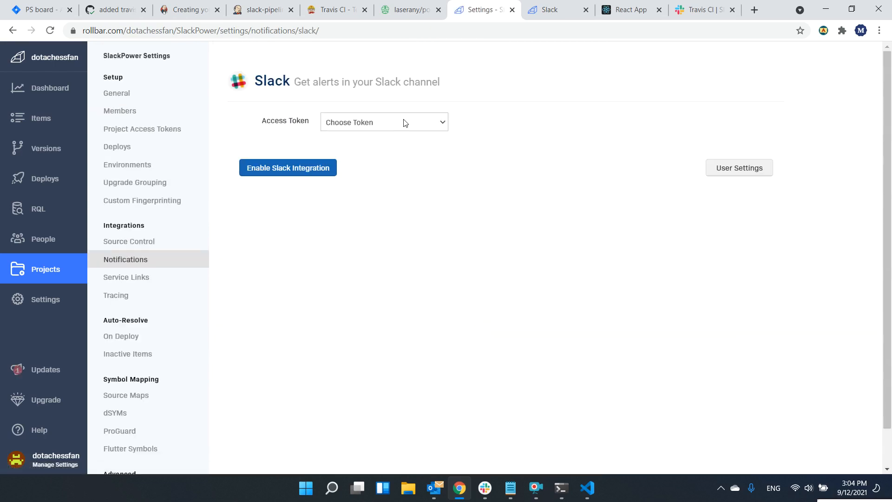
{"action": "left_click", "coordinate": [377, 148]}
{"action": "left_click", "coordinate": [308, 168]}
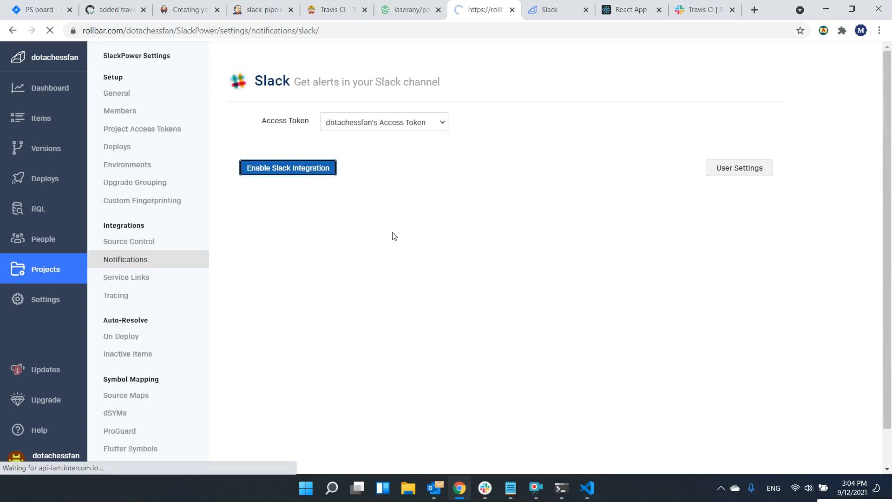
Set the Slack integration to post messages in the #rollbar channel and save the settings.
{"action": "left_click", "coordinate": [409, 196]}
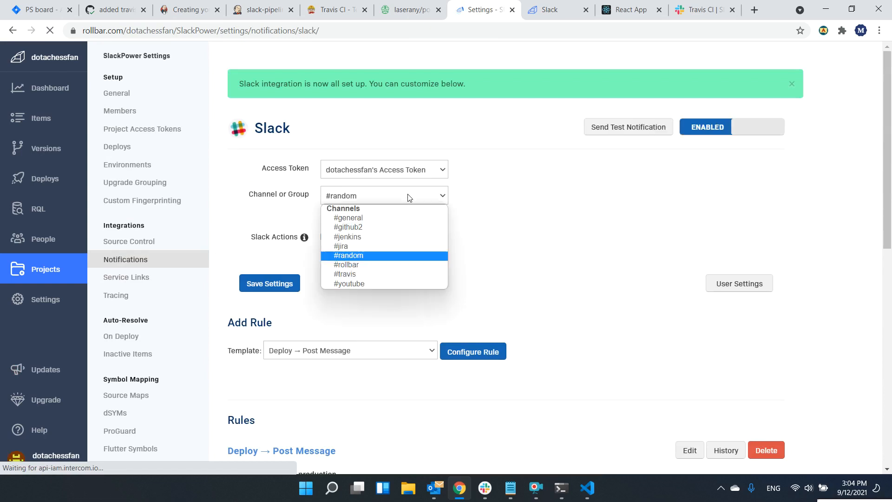
{"action": "left_click", "coordinate": [365, 265]}
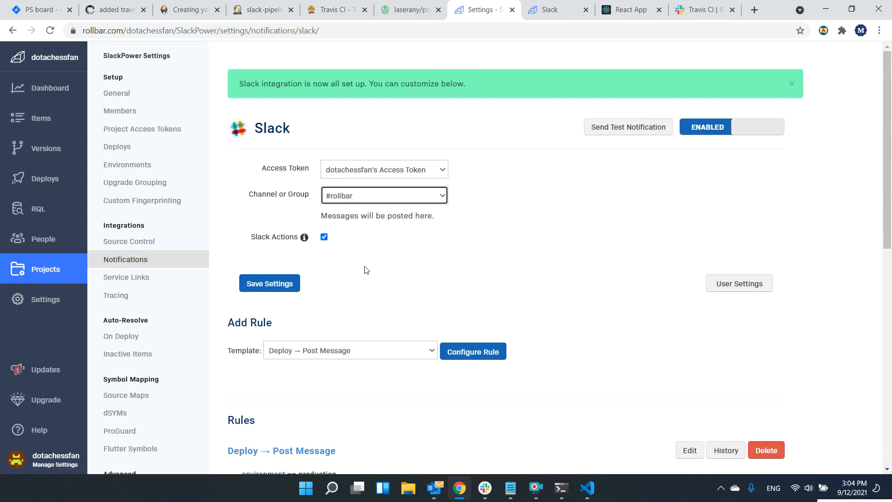
{"action": "scroll", "coordinate": [339, 289], "scroll_direction": "down", "scroll_amount": 3}
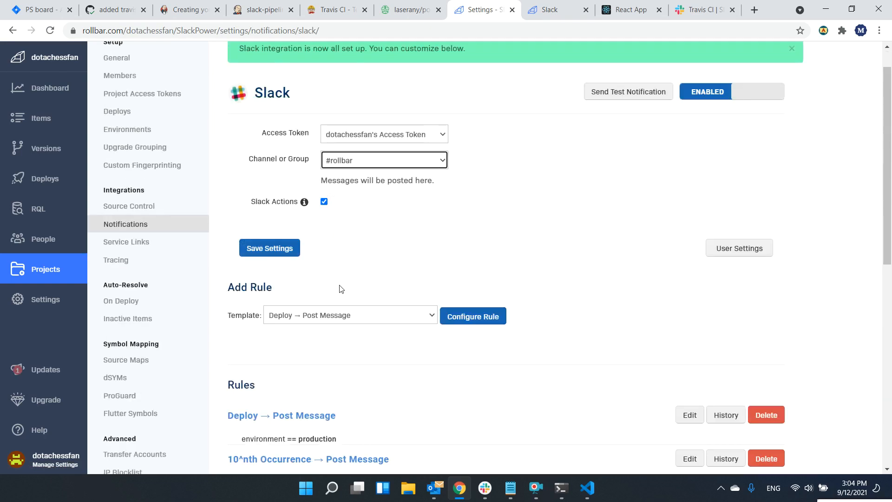
{"action": "left_click", "coordinate": [259, 166]}
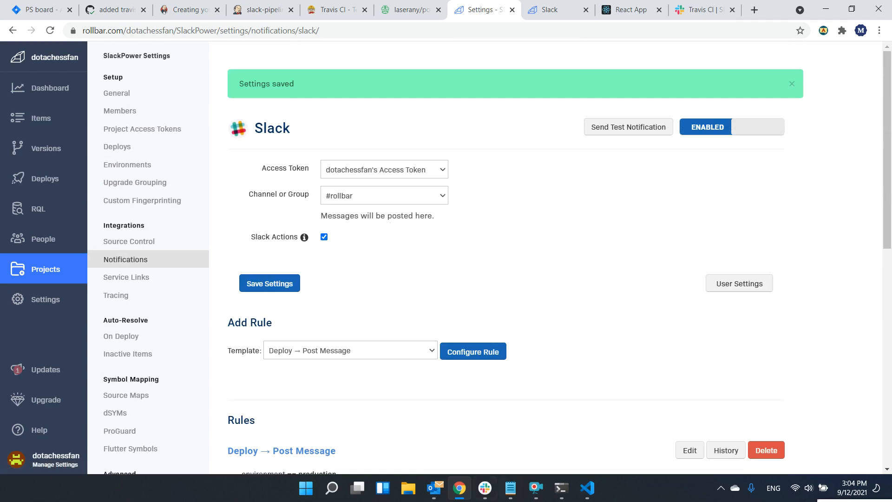
Switch to Slack to view the #rollbar channel, and return to the browser to recheck Rollbar's Slack documentation and integration settings.
{"action": "left_click", "coordinate": [486, 488]}
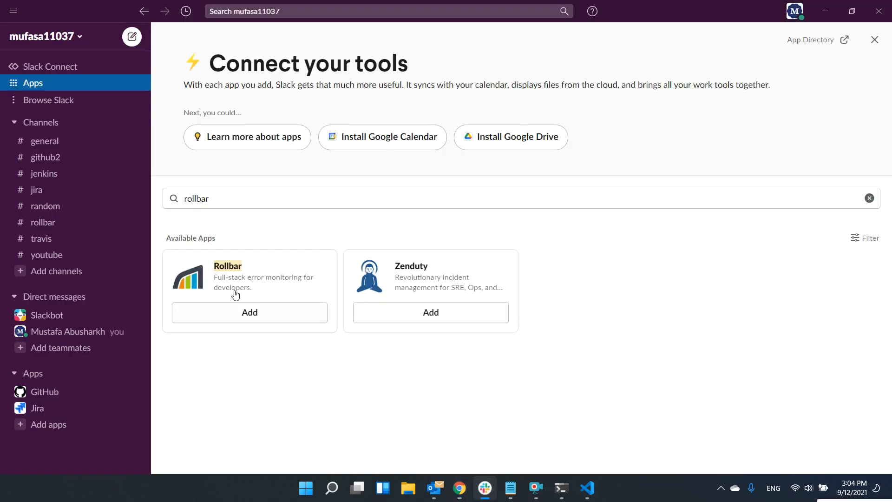
{"action": "left_click", "coordinate": [49, 224]}
{"action": "left_click", "coordinate": [587, 488]}
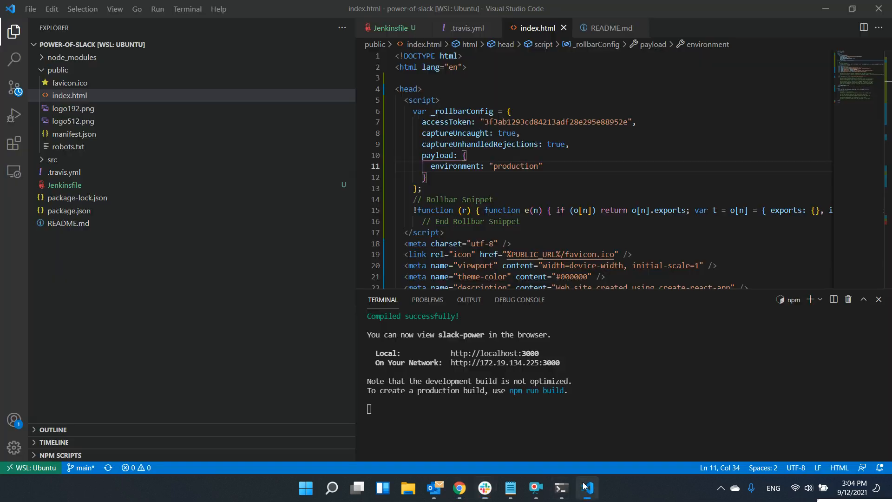
{"action": "left_click", "coordinate": [459, 488]}
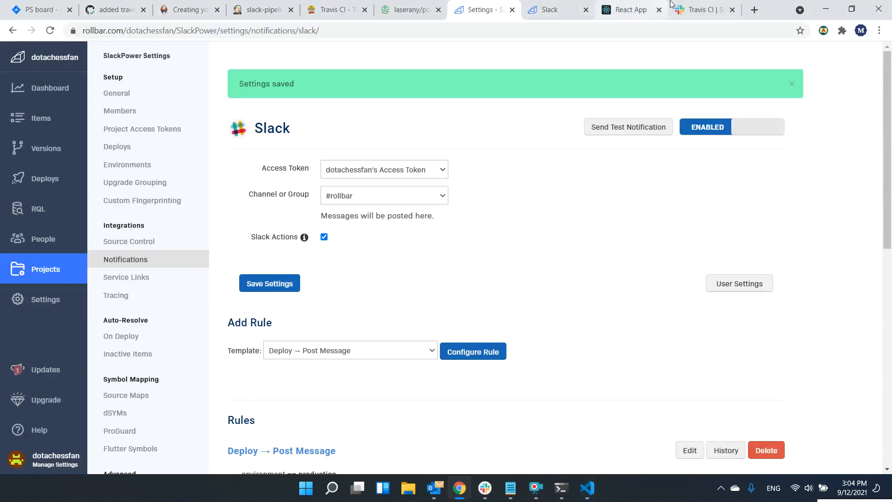
{"action": "left_click", "coordinate": [551, 5]}
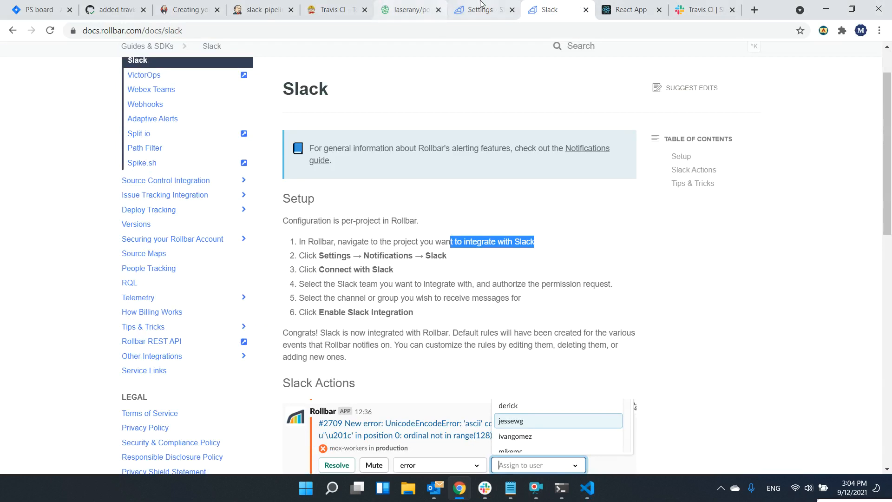
{"action": "scroll", "coordinate": [508, 116], "scroll_direction": "up", "scroll_amount": 1}
{"action": "scroll", "coordinate": [508, 116], "scroll_direction": "up", "scroll_amount": 2}
{"action": "key", "text": "ctrl+shift+Tab"}
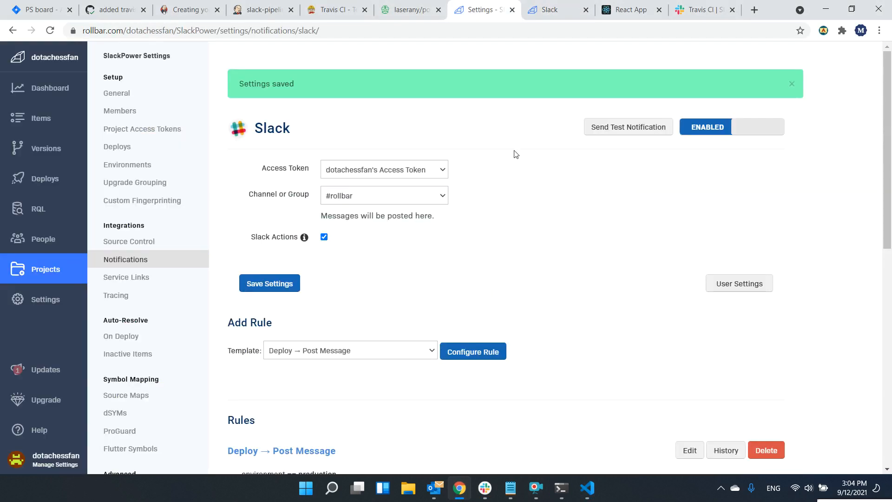
Open the Rollbar dashboard and examine the SlackPower project's top items and error occurrence charts.
{"action": "left_click", "coordinate": [51, 91]}
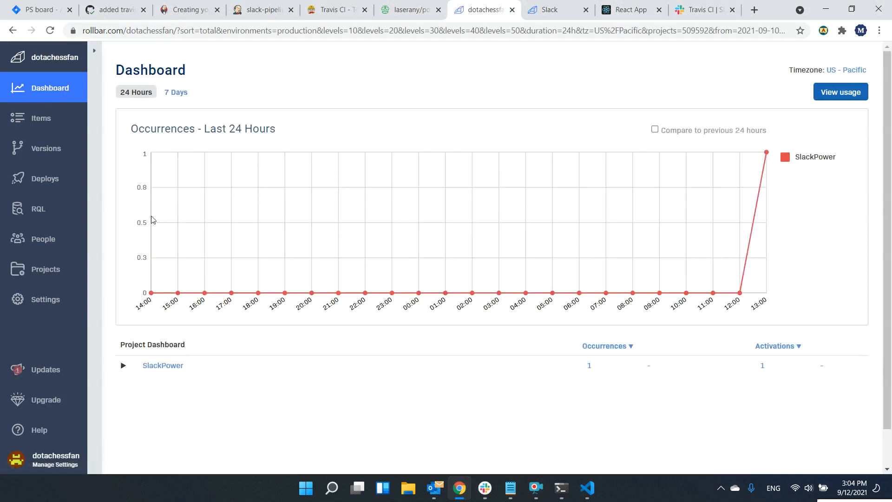
{"action": "scroll", "coordinate": [127, 335], "scroll_direction": "down", "scroll_amount": 1}
{"action": "left_click", "coordinate": [160, 365]}
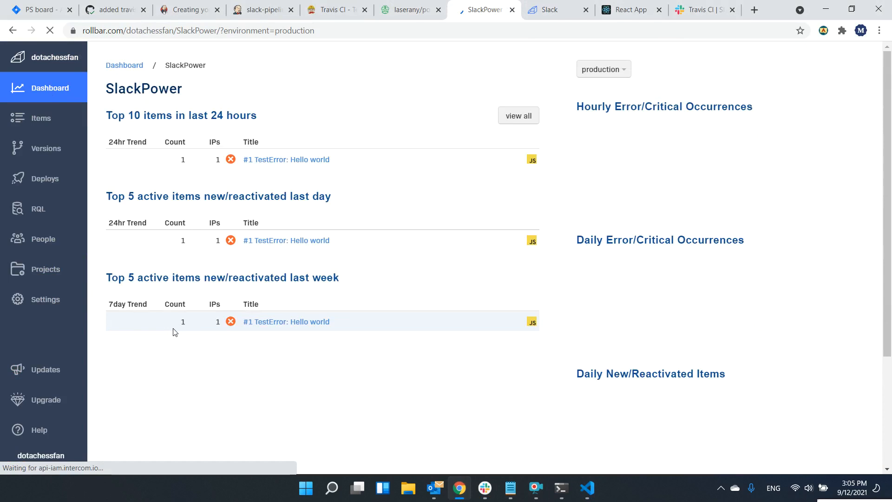
{"action": "scroll", "coordinate": [598, 264], "scroll_direction": "down", "scroll_amount": 3}
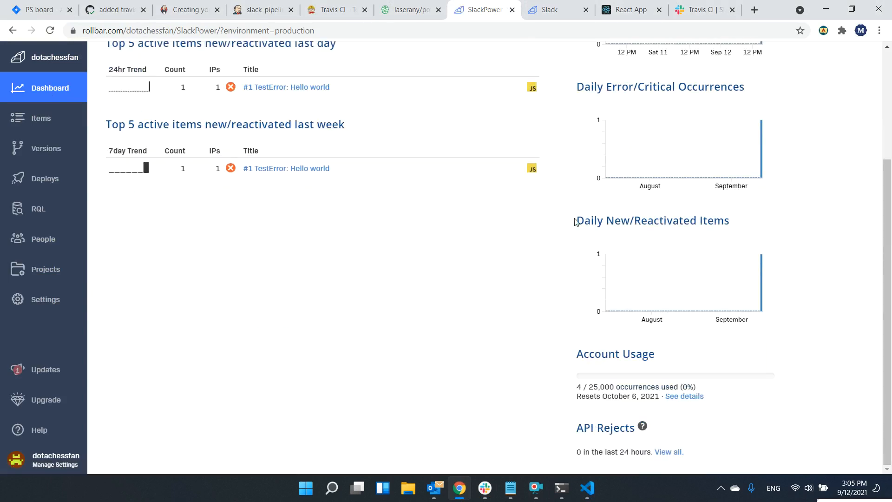
{"action": "scroll", "coordinate": [576, 264], "scroll_direction": "up", "scroll_amount": 3}
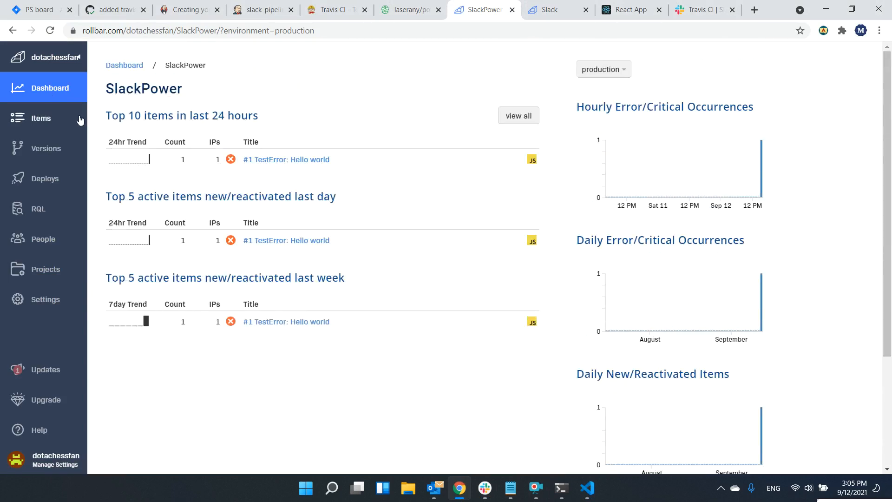
Resolve the "TestError: Hello world" item in Rollbar and check Slack's #rollbar channel for the notification.
{"action": "left_click", "coordinate": [43, 120]}
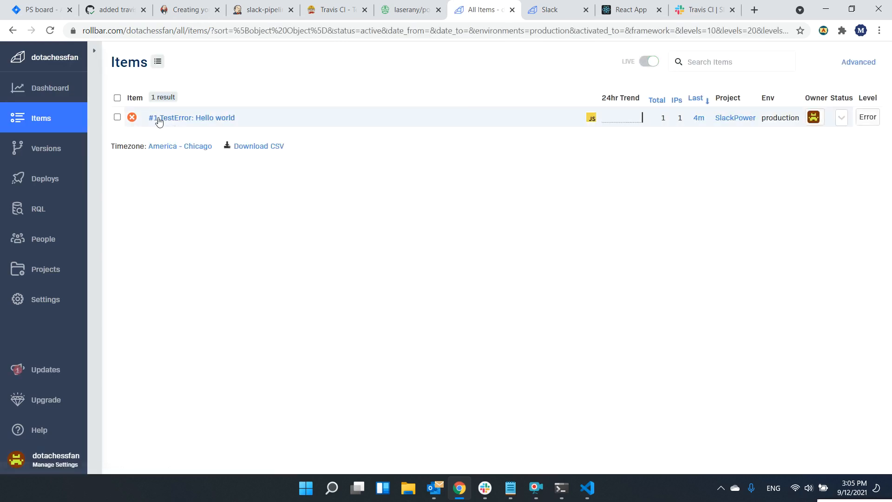
{"action": "left_click", "coordinate": [162, 119]}
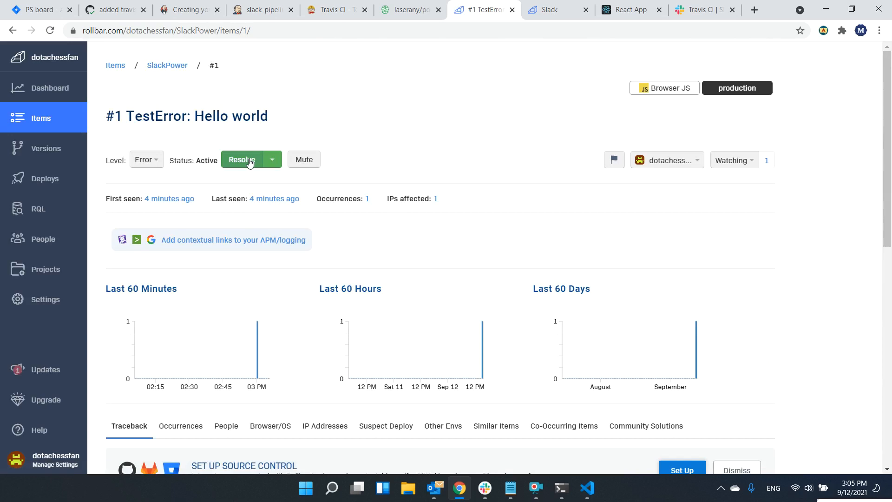
{"action": "left_click", "coordinate": [248, 161]}
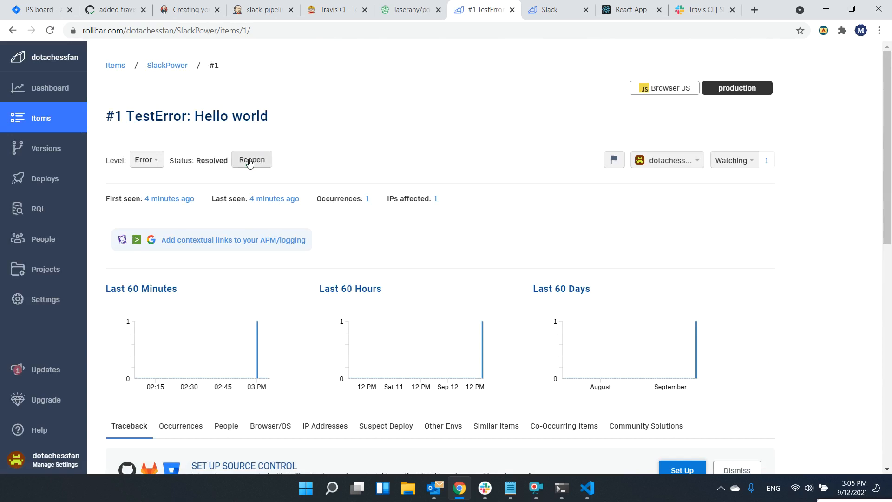
{"action": "left_click", "coordinate": [490, 492]}
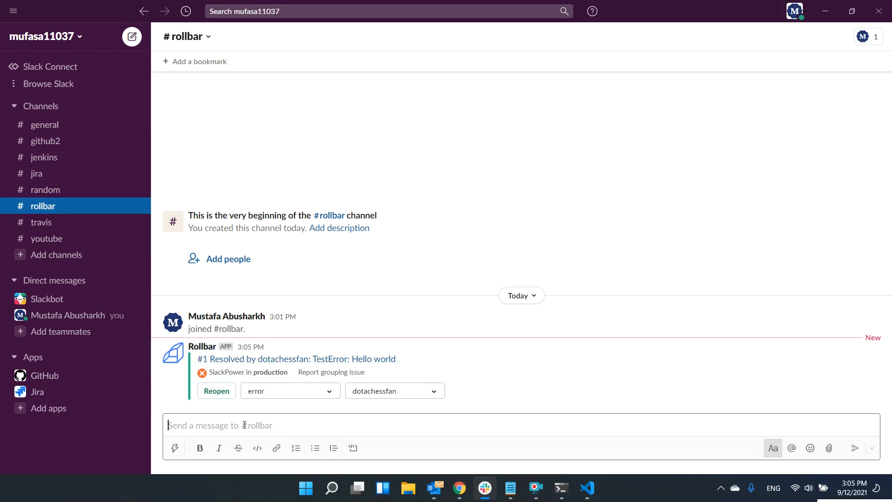
In the React App's browser console, rerun the window.onerror test call with the message changed to "TestError: Hello world2".
{"action": "left_click", "coordinate": [587, 488]}
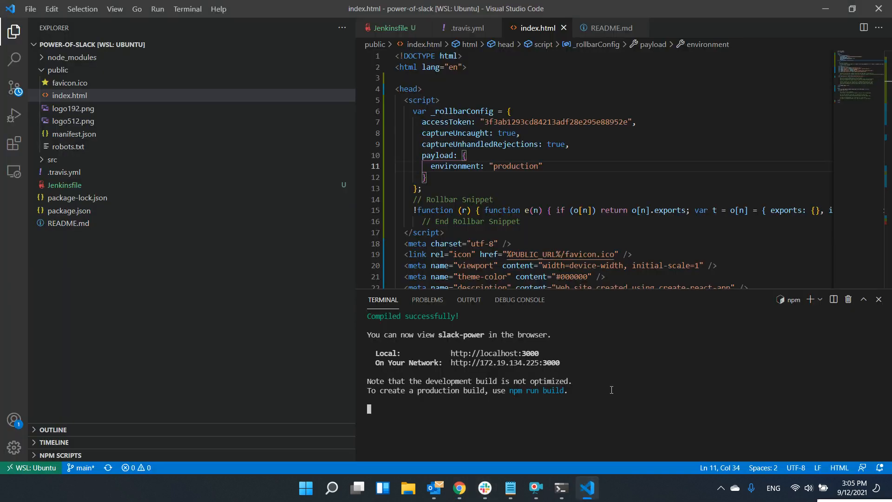
{"action": "left_click", "coordinate": [459, 488]}
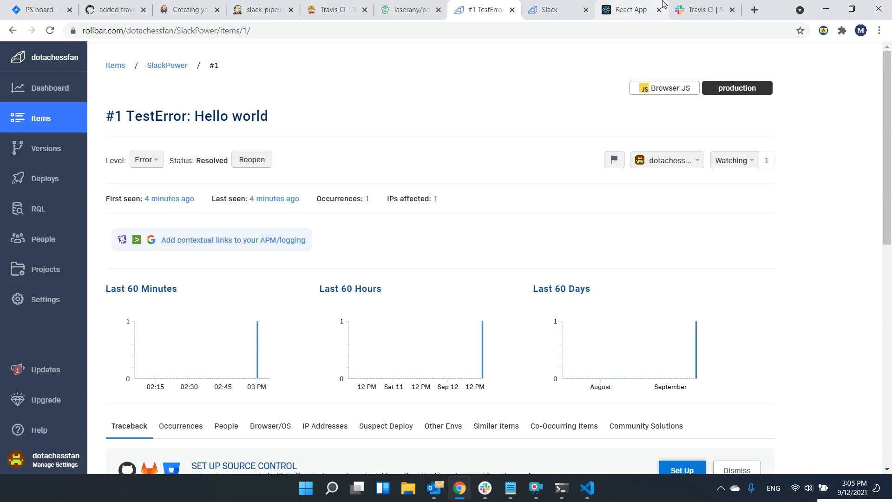
{"action": "left_click", "coordinate": [620, 6]}
{"action": "key", "text": "Up"}
{"action": "key", "text": "Left"}
{"action": "key", "text": "Left"}
{"action": "key", "text": "Left"}
{"action": "key", "text": "Left"}
{"action": "key", "text": "Left"}
{"action": "key", "text": "Left"}
{"action": "key", "text": "Left"}
{"action": "key", "text": "Left"}
{"action": "key", "text": "Left"}
{"action": "key", "text": "Left"}
{"action": "key", "text": "Left"}
{"action": "key", "text": "Left"}
{"action": "key", "text": "Left"}
{"action": "key", "text": "Left"}
{"action": "key", "text": "Left"}
{"action": "key", "text": "Left"}
{"action": "key", "text": "Left"}
{"action": "key", "text": "Left"}
{"action": "key", "text": "Left"}
{"action": "key", "text": "Left"}
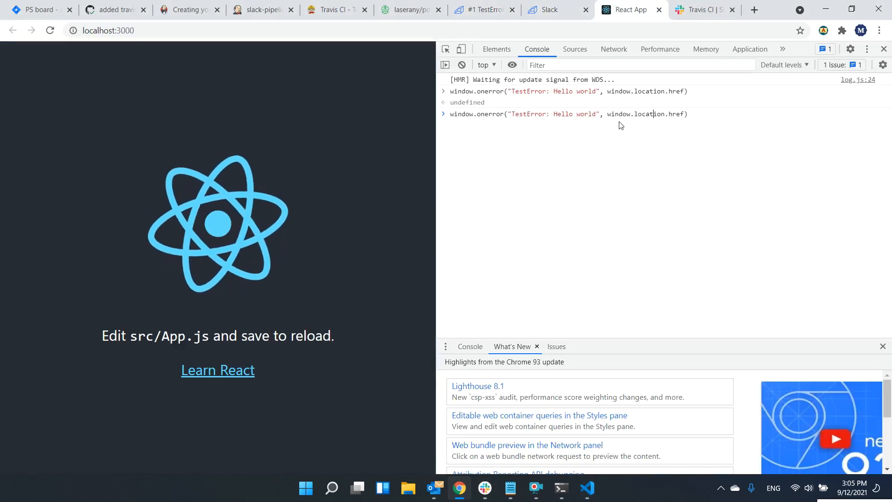
{"action": "type", "text": "2"}
{"action": "key", "text": "Return"}
Switch to Slack, view the level options on the "TestError: Hello world2" alert in #rollbar, and resolve the item from the message.
{"action": "left_click", "coordinate": [468, 495]}
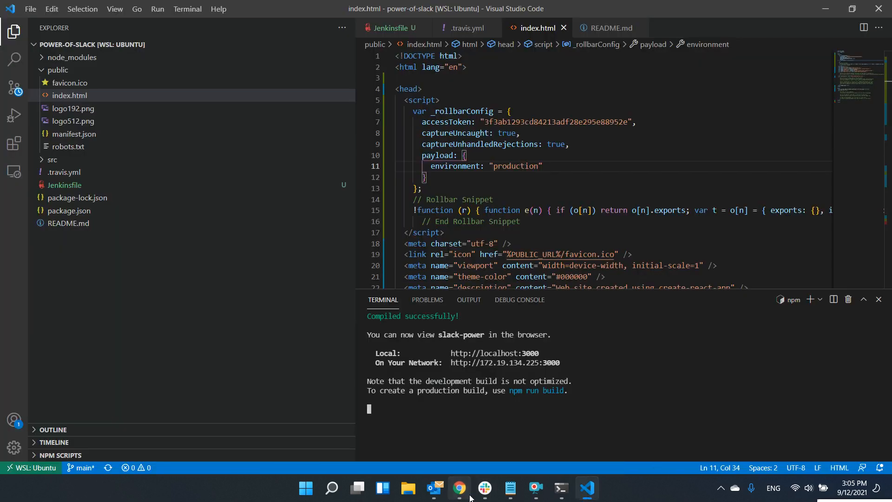
{"action": "left_click", "coordinate": [467, 495]}
{"action": "left_click", "coordinate": [487, 494]}
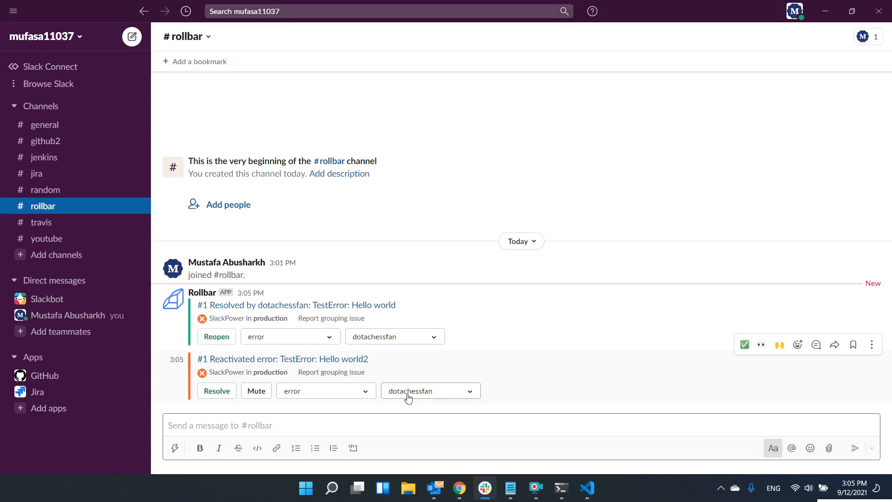
{"action": "left_click", "coordinate": [365, 392]}
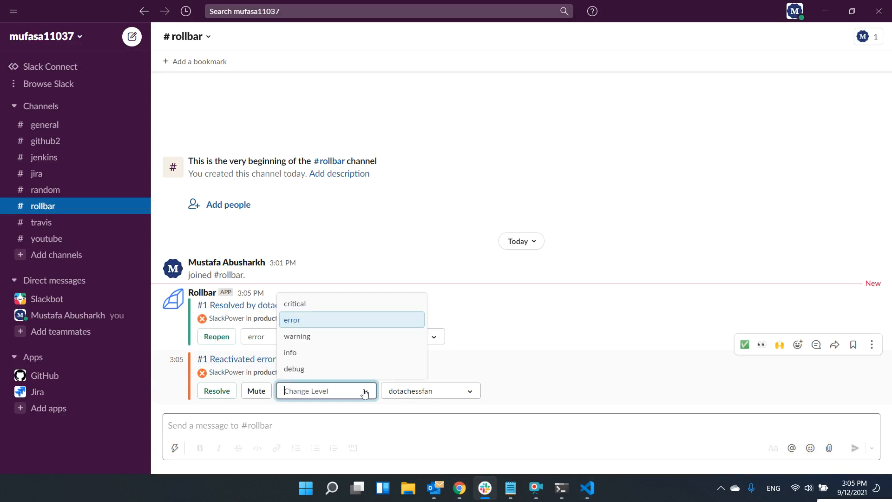
{"action": "left_click", "coordinate": [555, 364]}
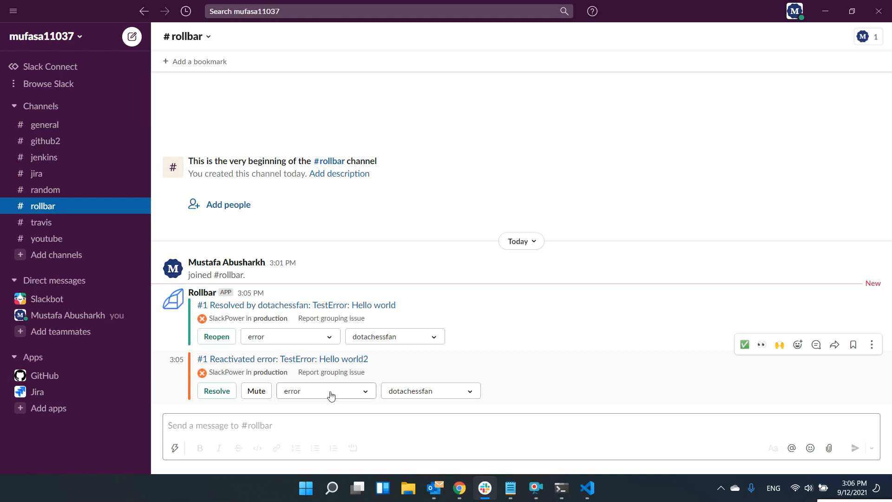
{"action": "left_click", "coordinate": [217, 391]}
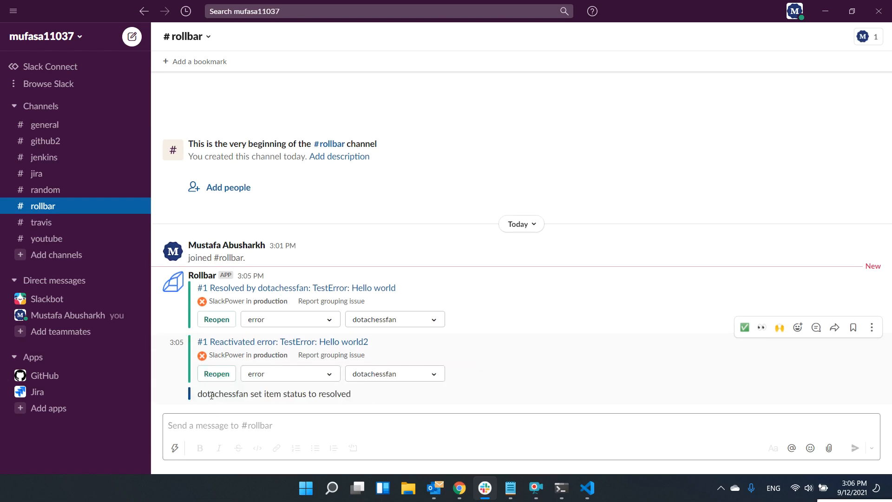
{"action": "left_click_drag", "start_coordinate": [880, 501], "coordinate": [636, 307]}
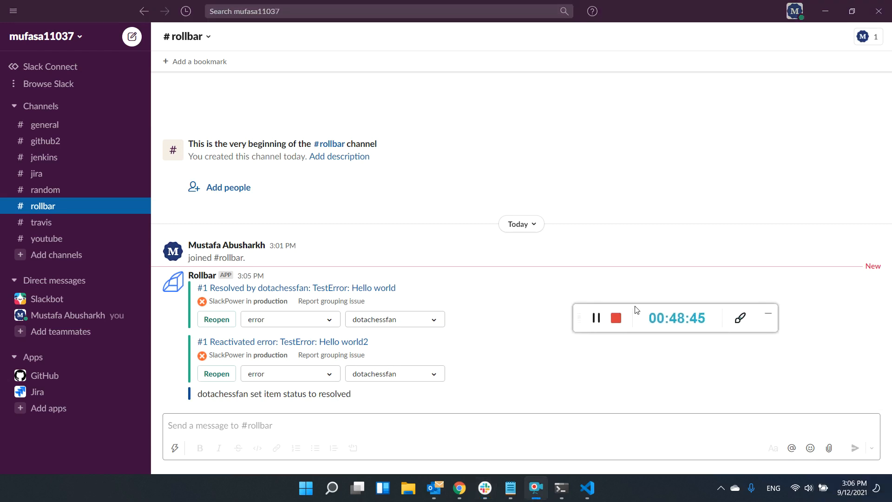